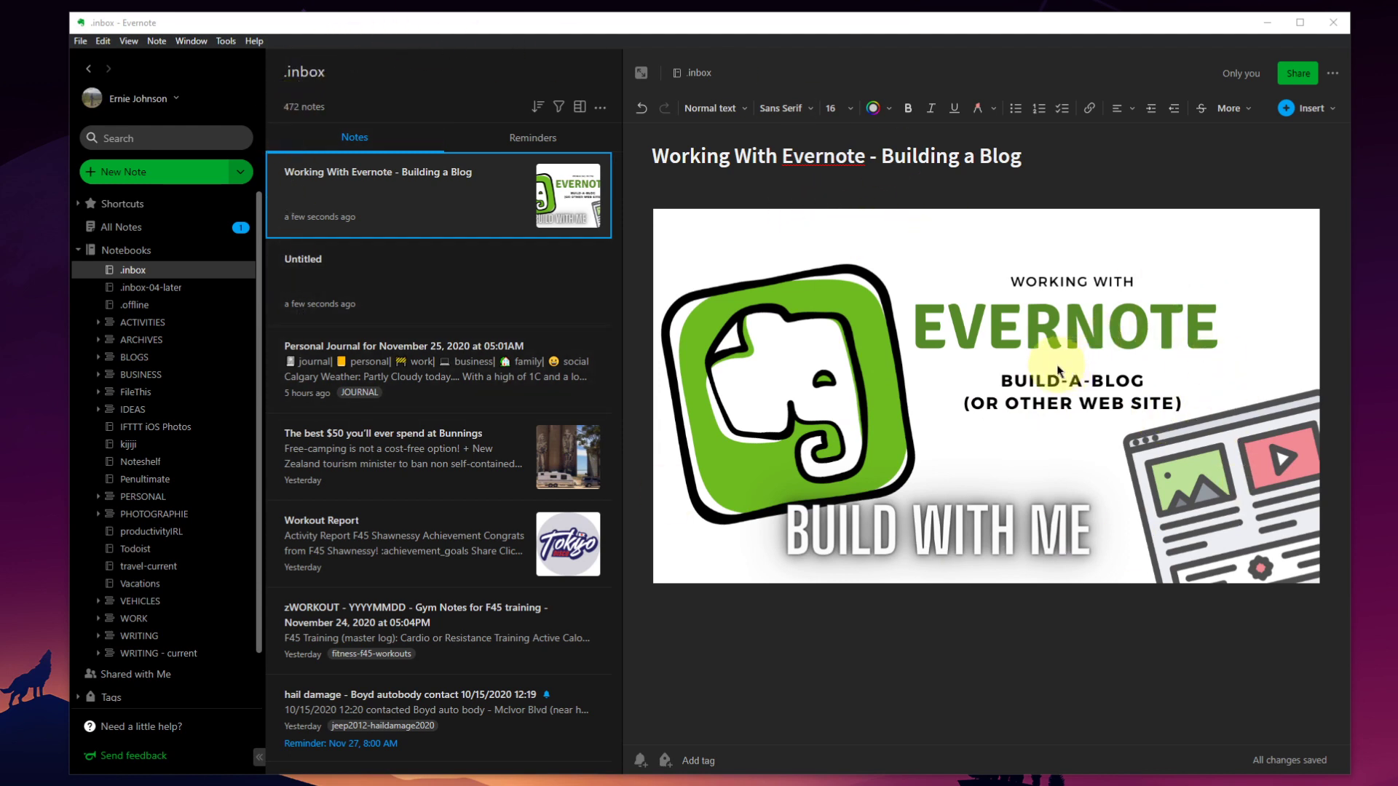
# Check the installed Evernote version in the About Evernote window.
pyautogui.click(254, 41)
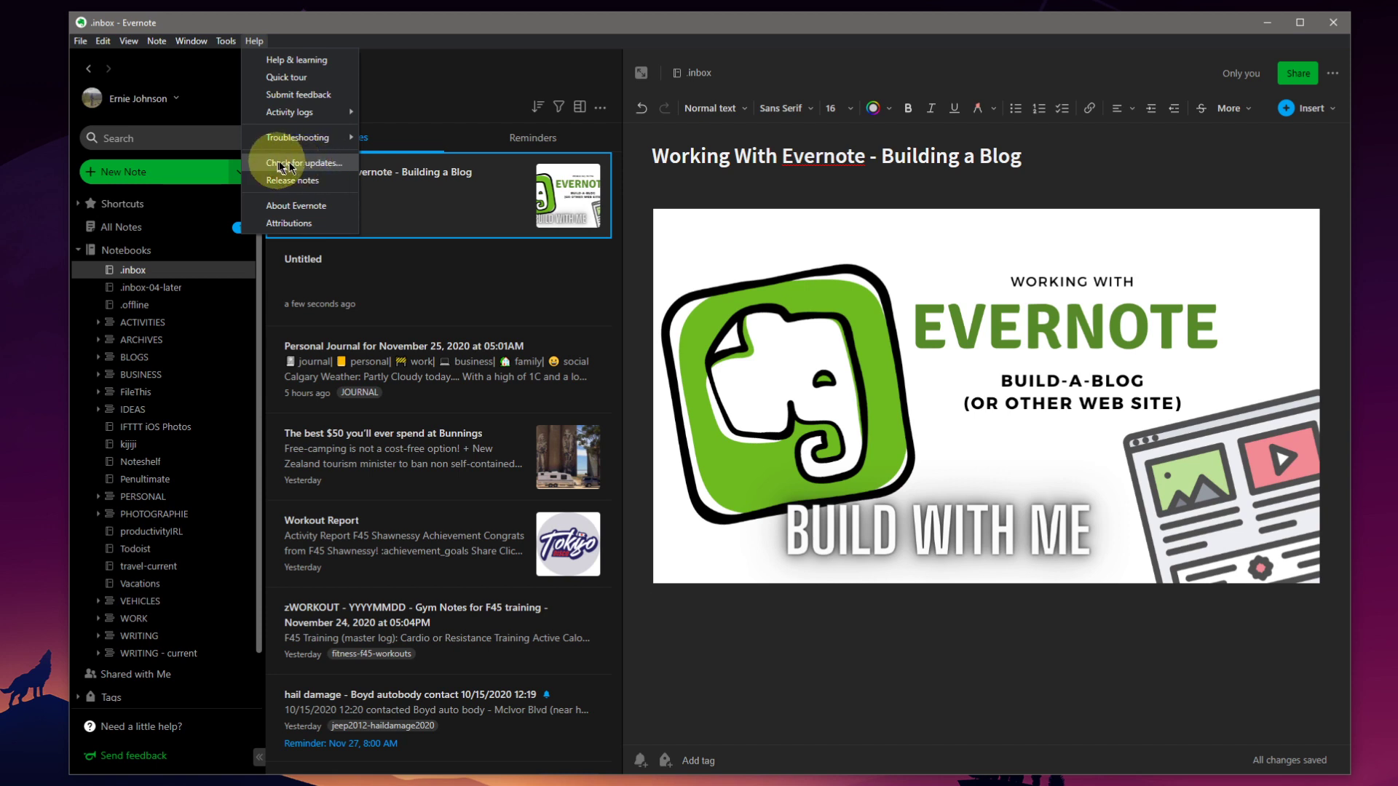
pyautogui.click(295, 207)
pyautogui.moveTo(156, 265); pyautogui.dragTo(583, 255)
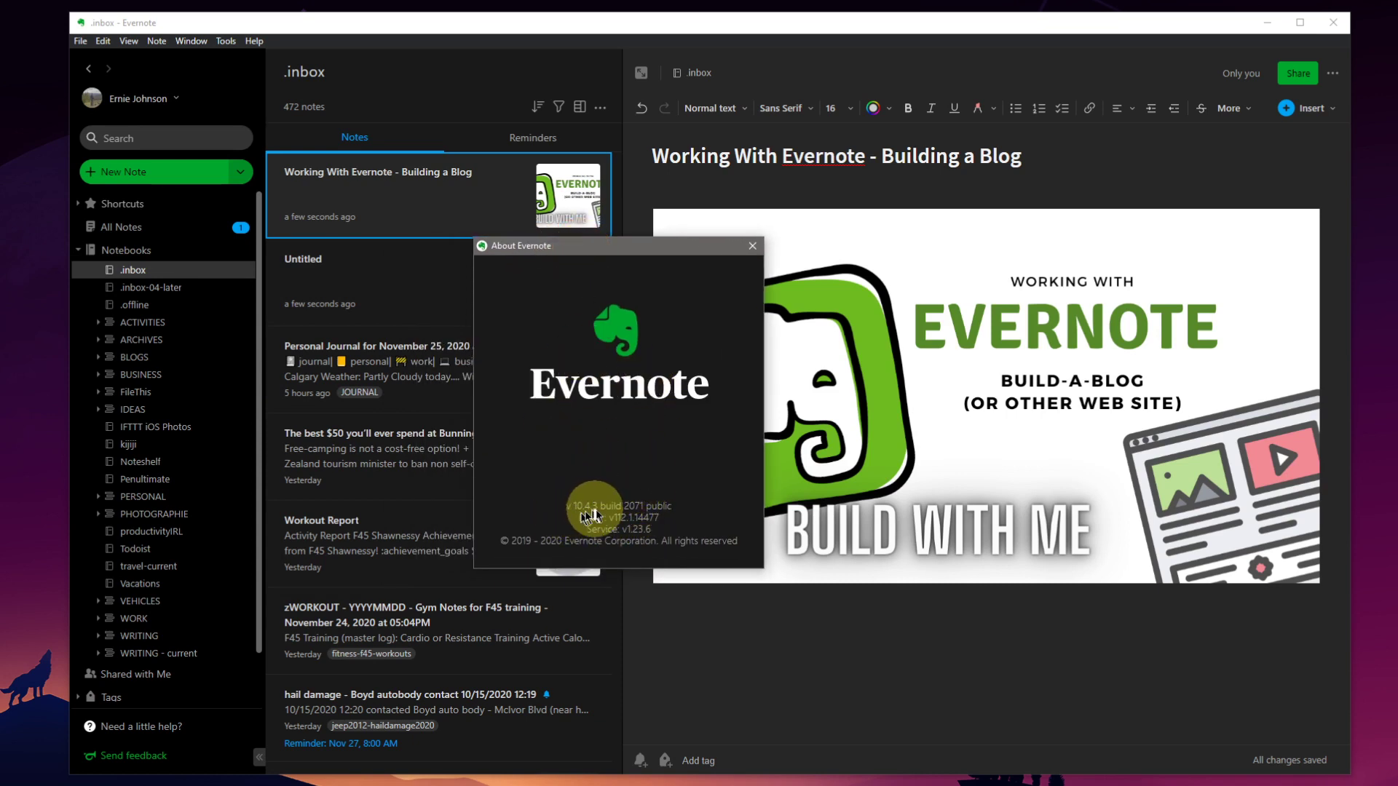
pyautogui.click(748, 250)
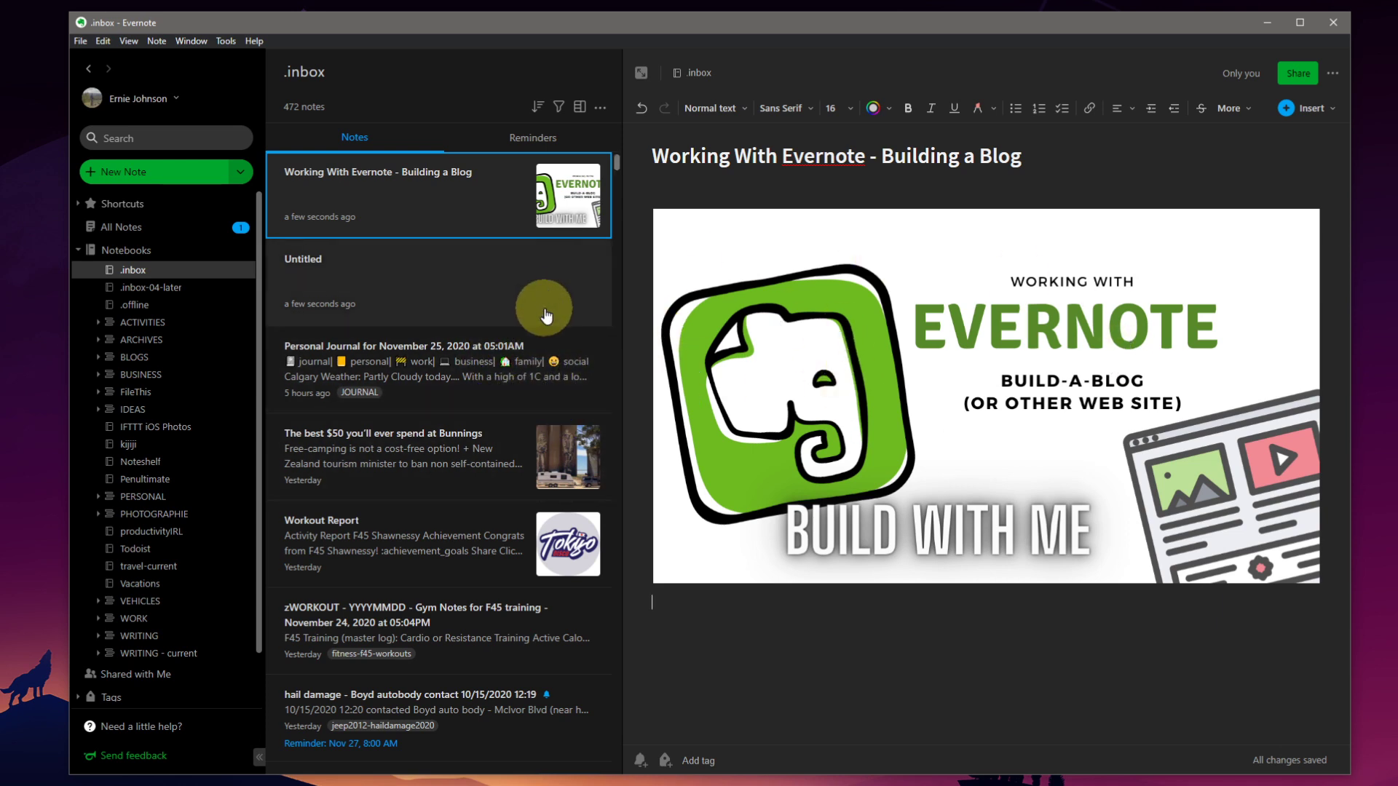
pyautogui.click(254, 41)
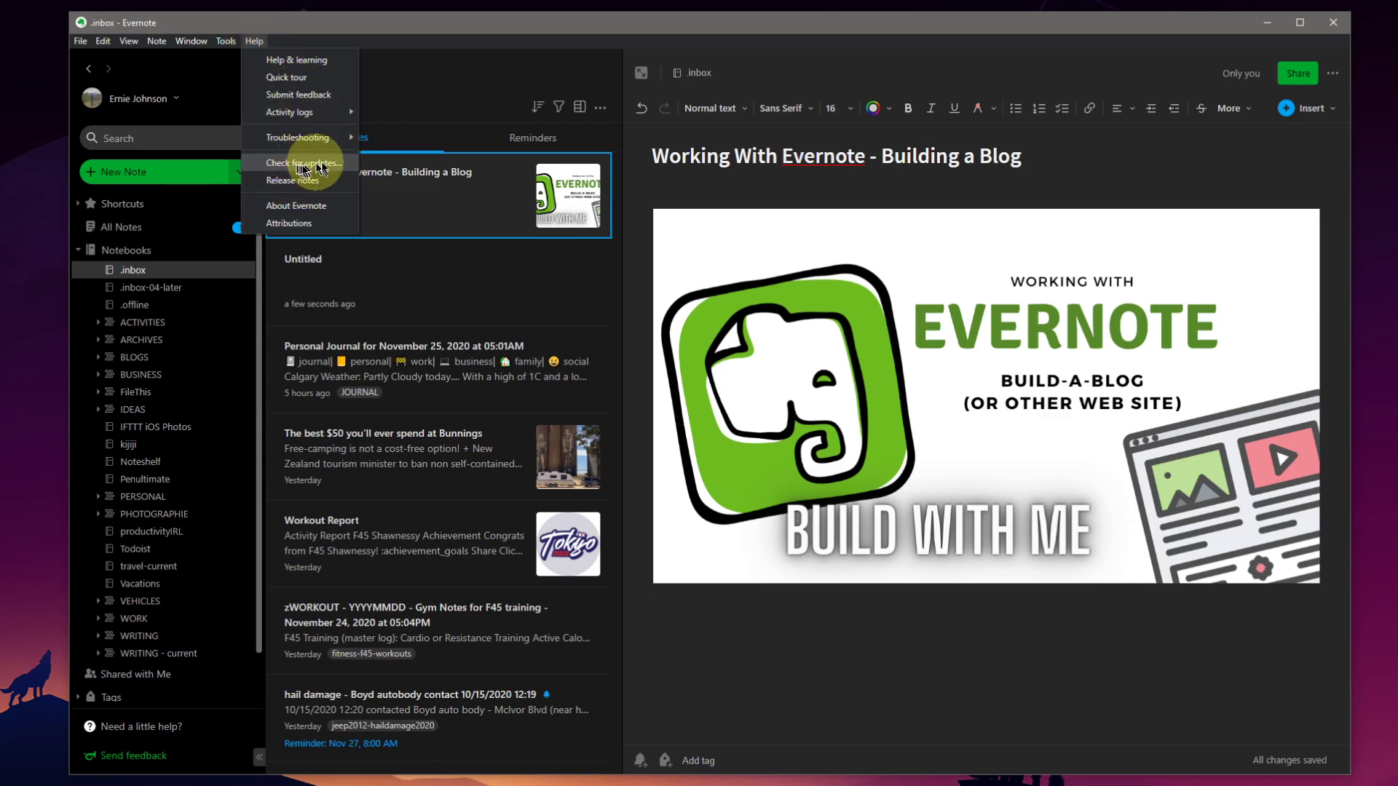
pyautogui.click(574, 25)
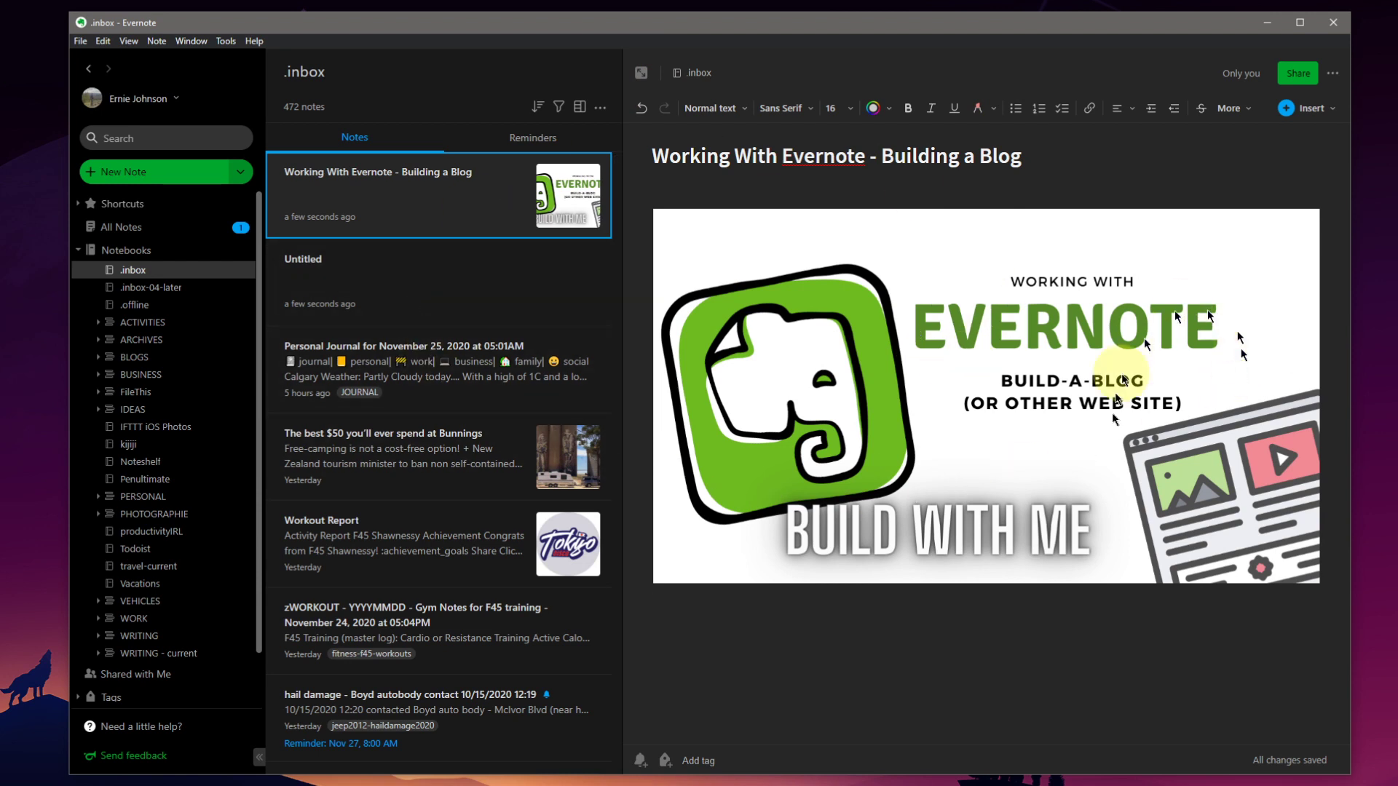
# Minimize Evernote, switch to the browser and look through the postach.io home page.
pyautogui.click(1267, 28)
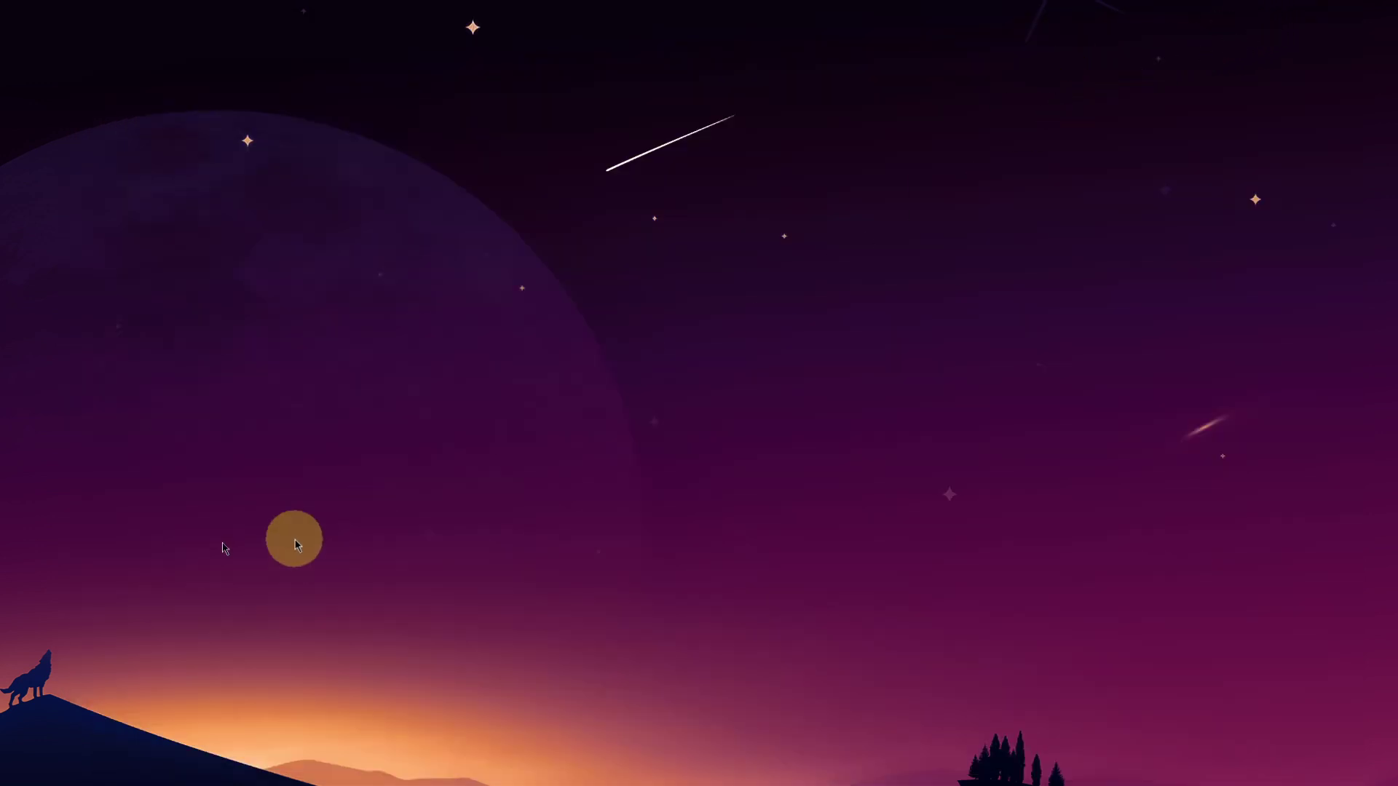
pyautogui.hotkey('alt', 'Tab')
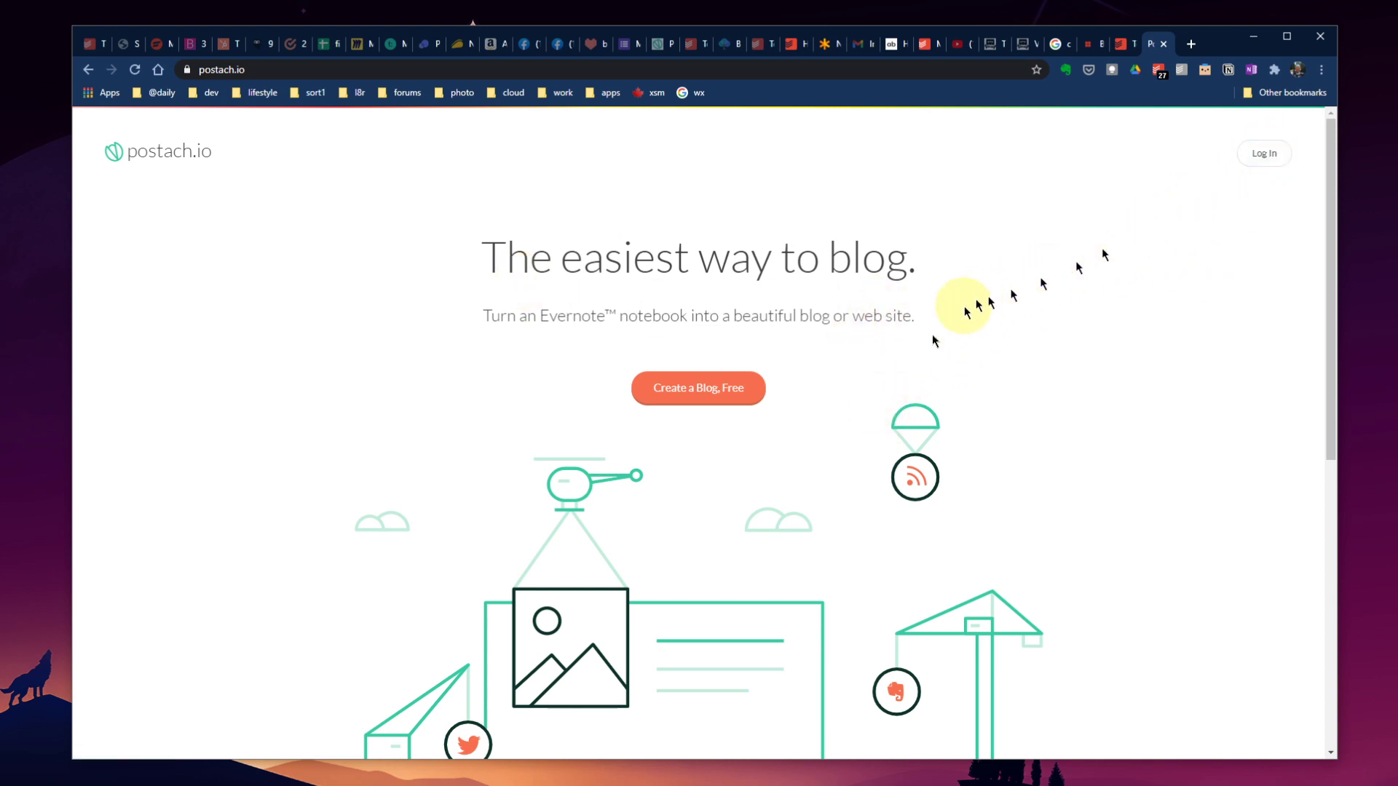
pyautogui.click(680, 393)
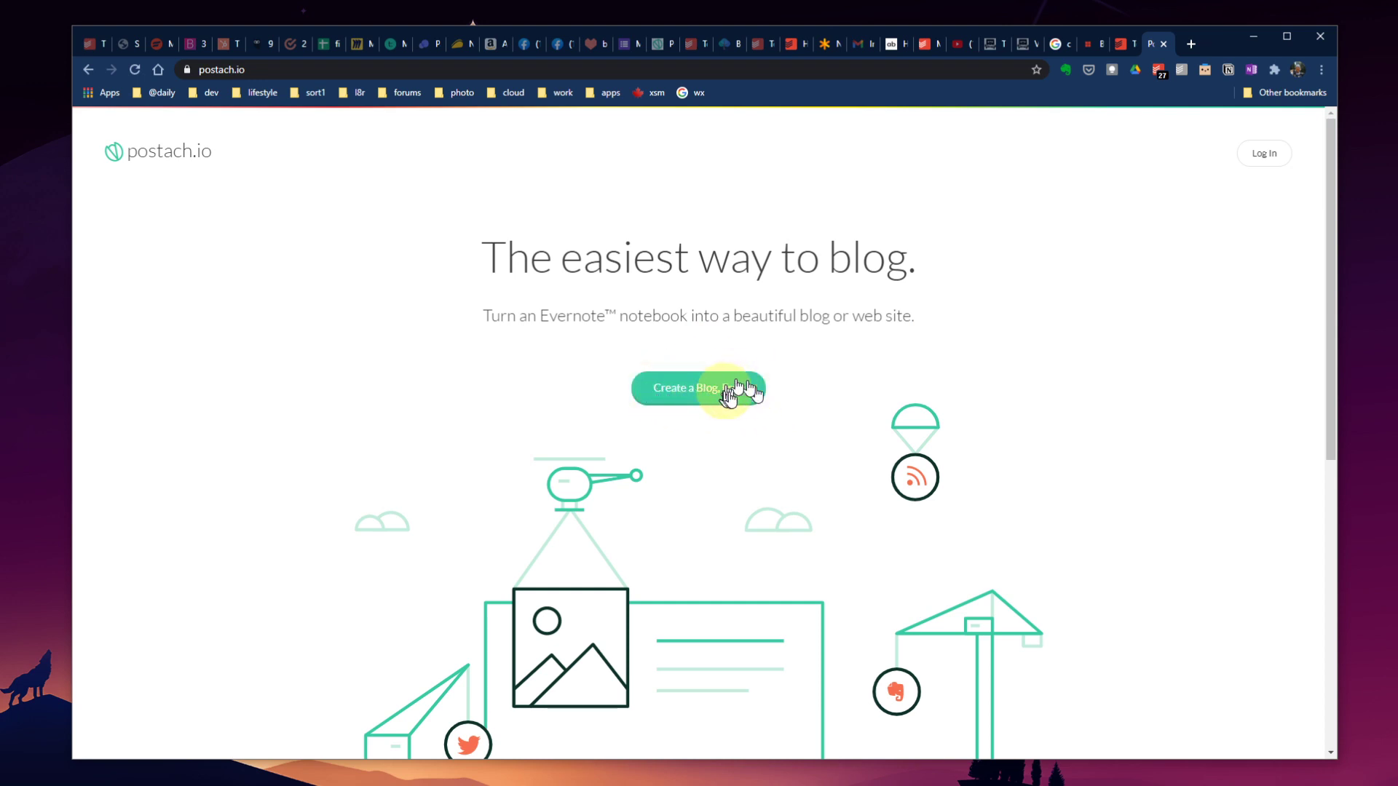
pyautogui.scroll(-4, 714, 469)
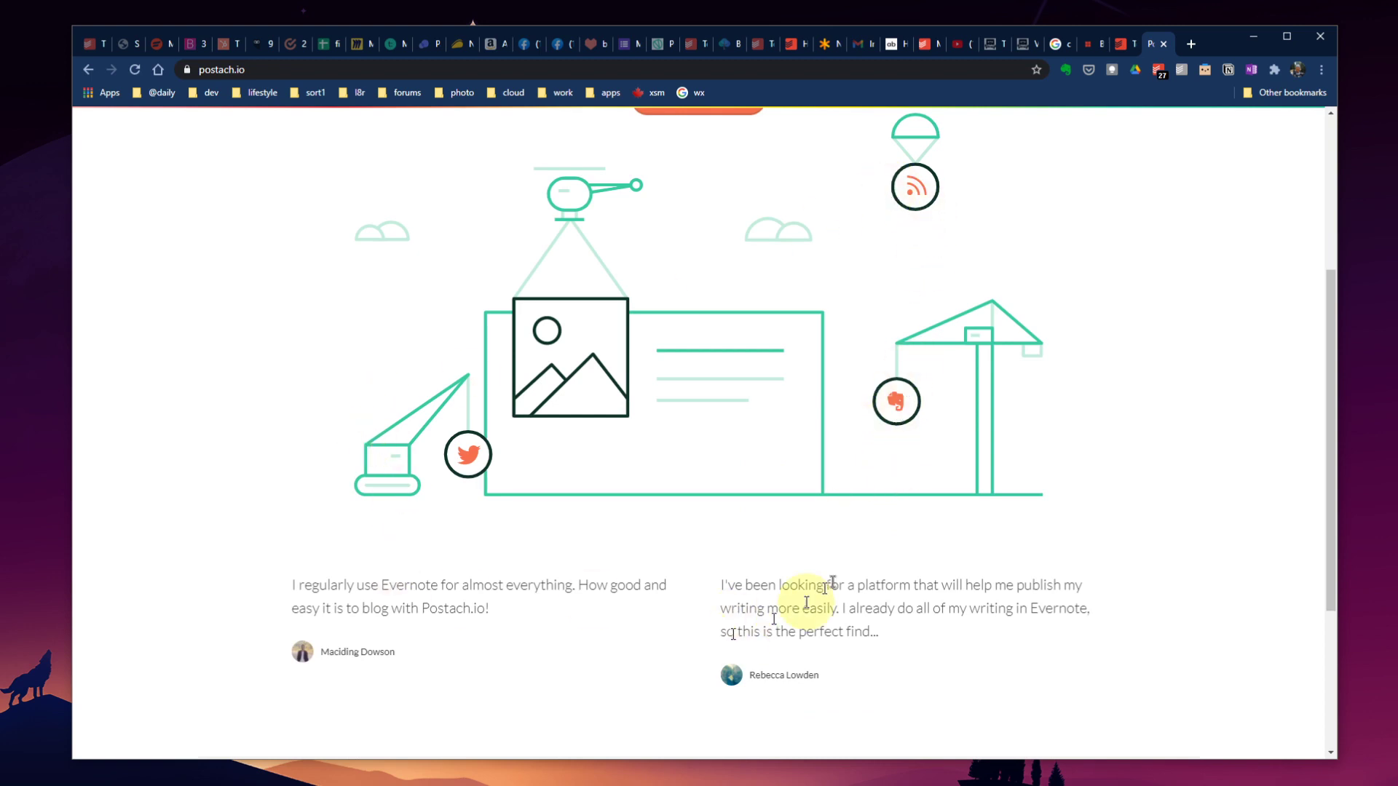
pyautogui.scroll(-3, 742, 545)
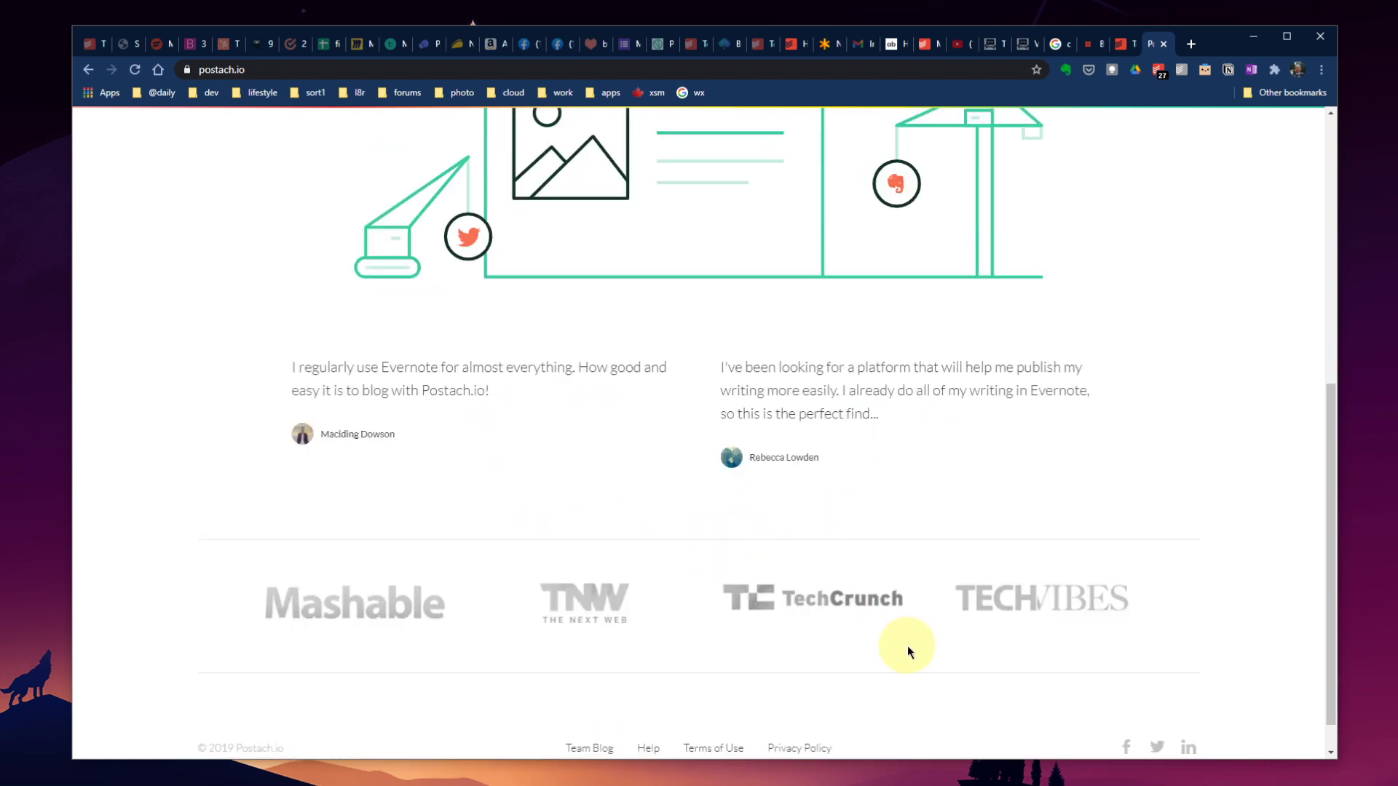
pyautogui.scroll(-1, 860, 487)
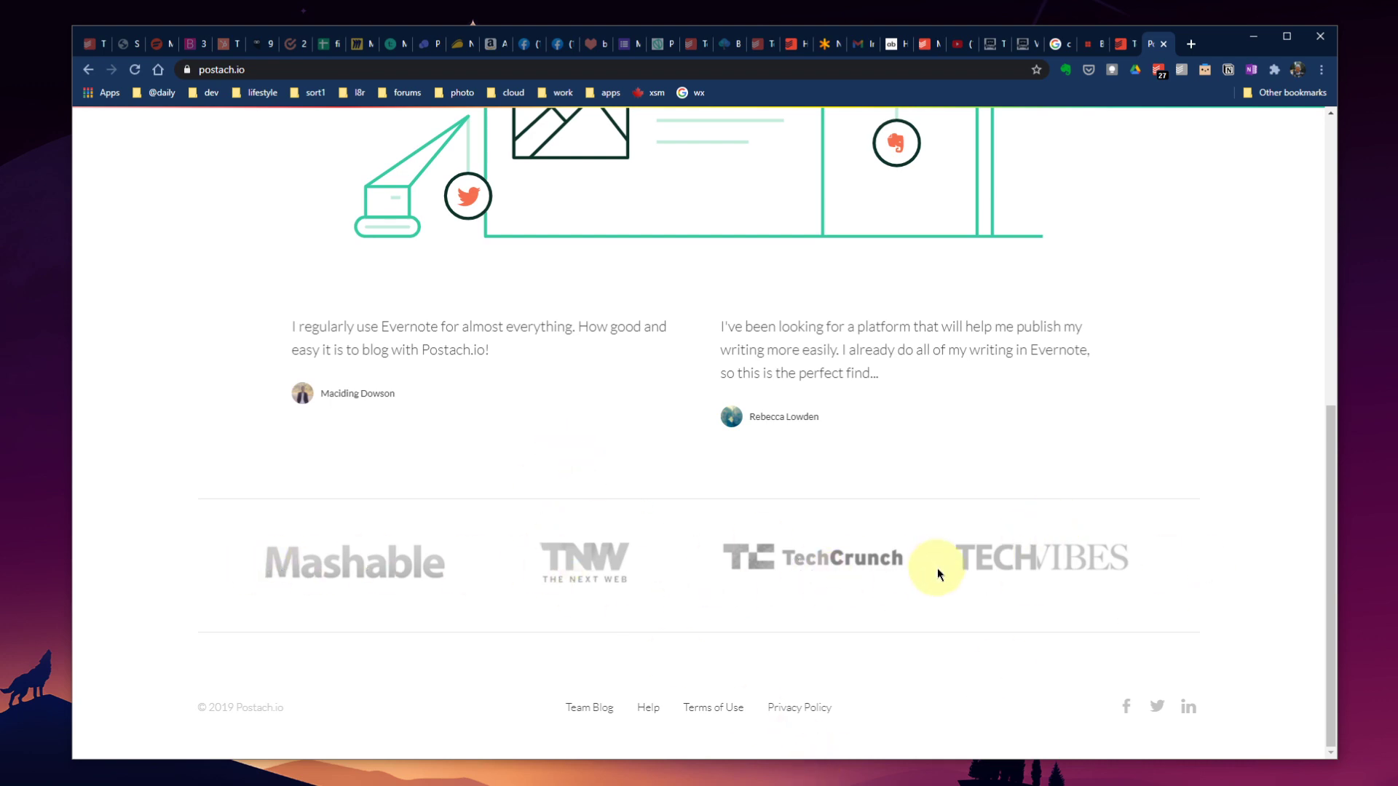
pyautogui.scroll(8, 937, 568)
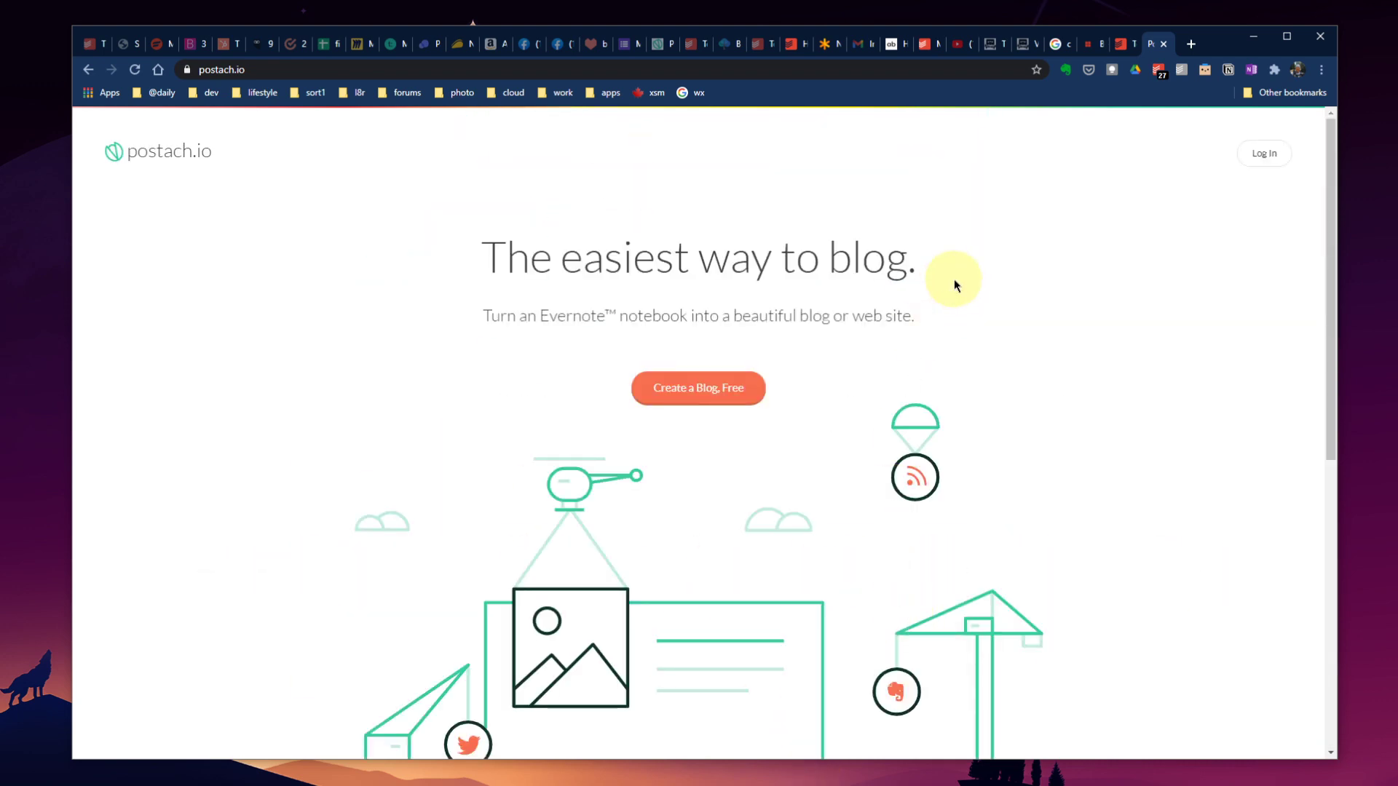
# Start creating a free blog and submit the Create Site form with the owner's first and last name filled in.
pyautogui.click(705, 395)
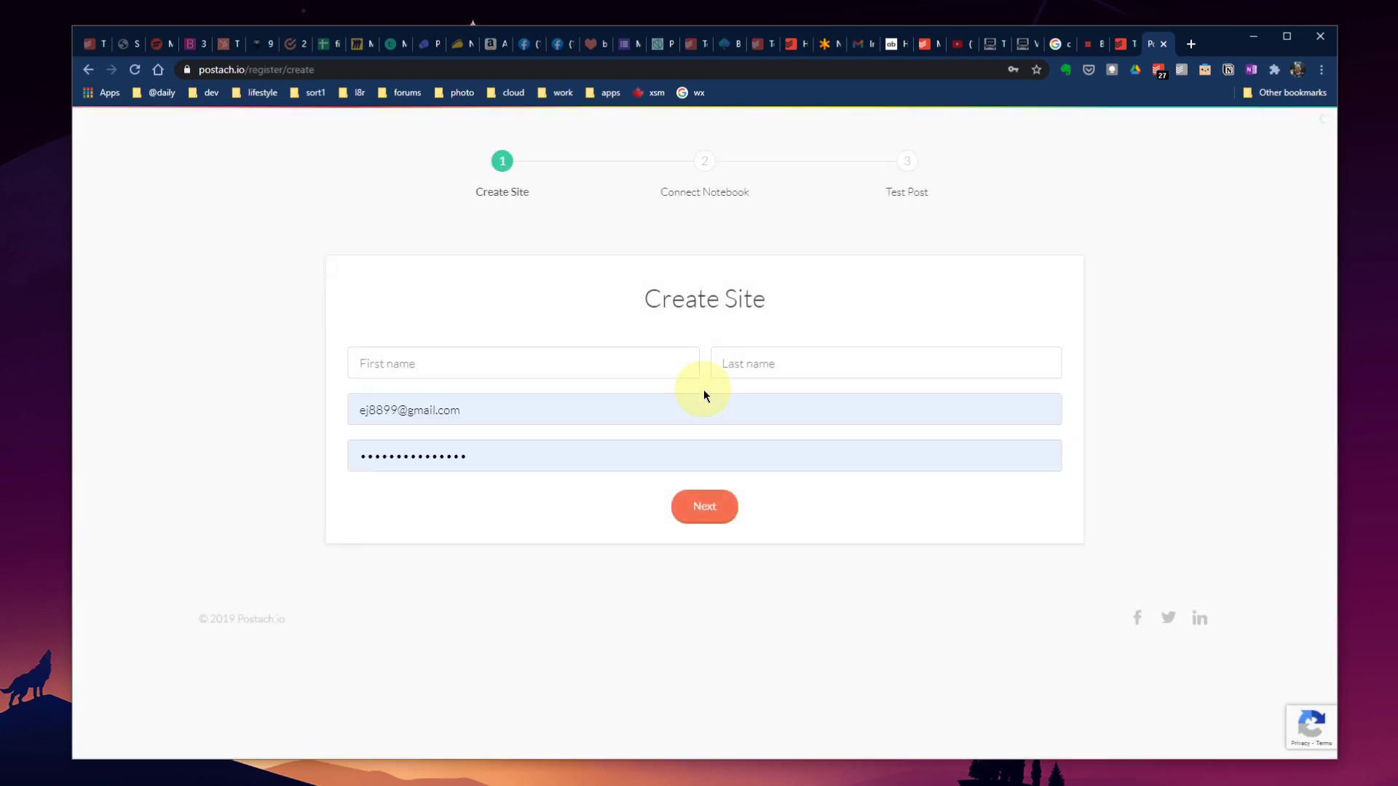
pyautogui.click(618, 368)
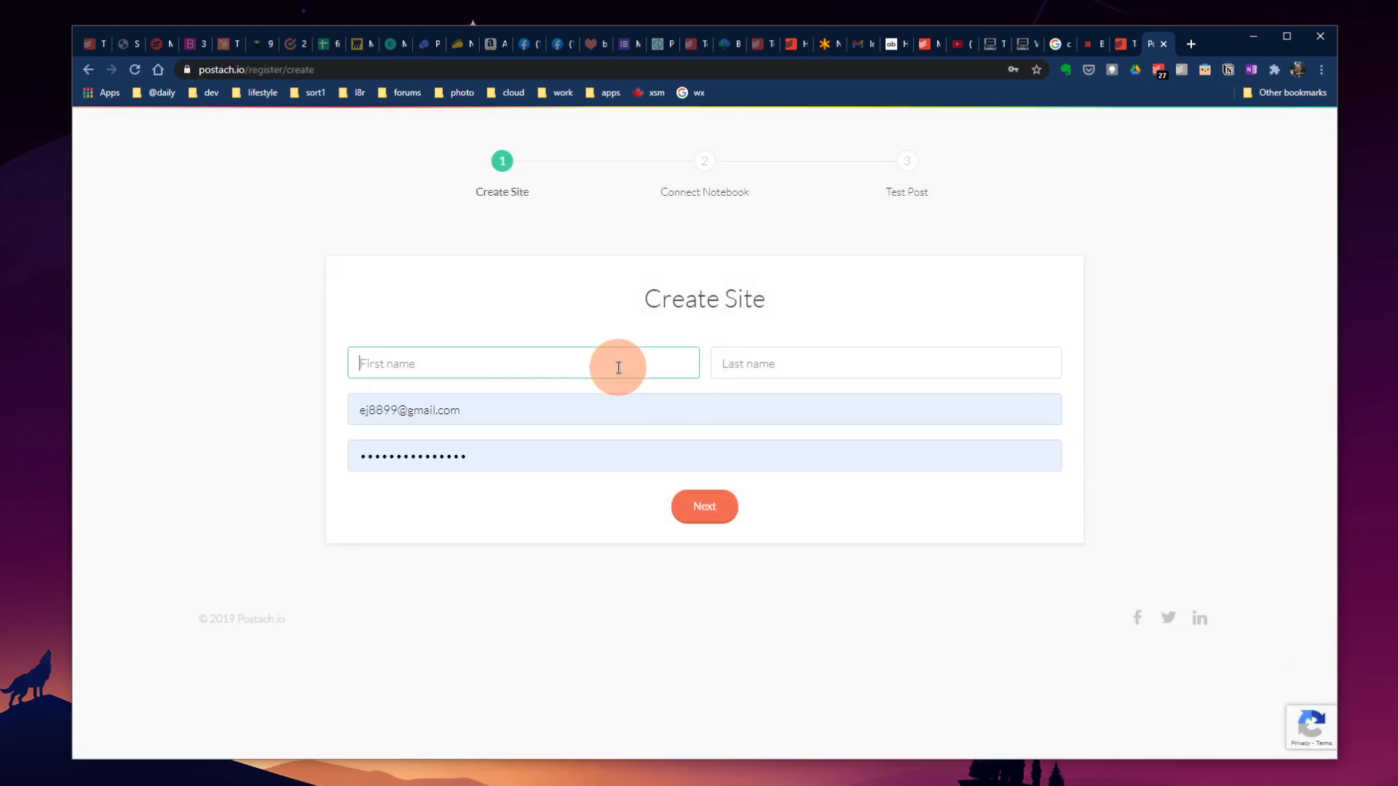
pyautogui.click(375, 401)
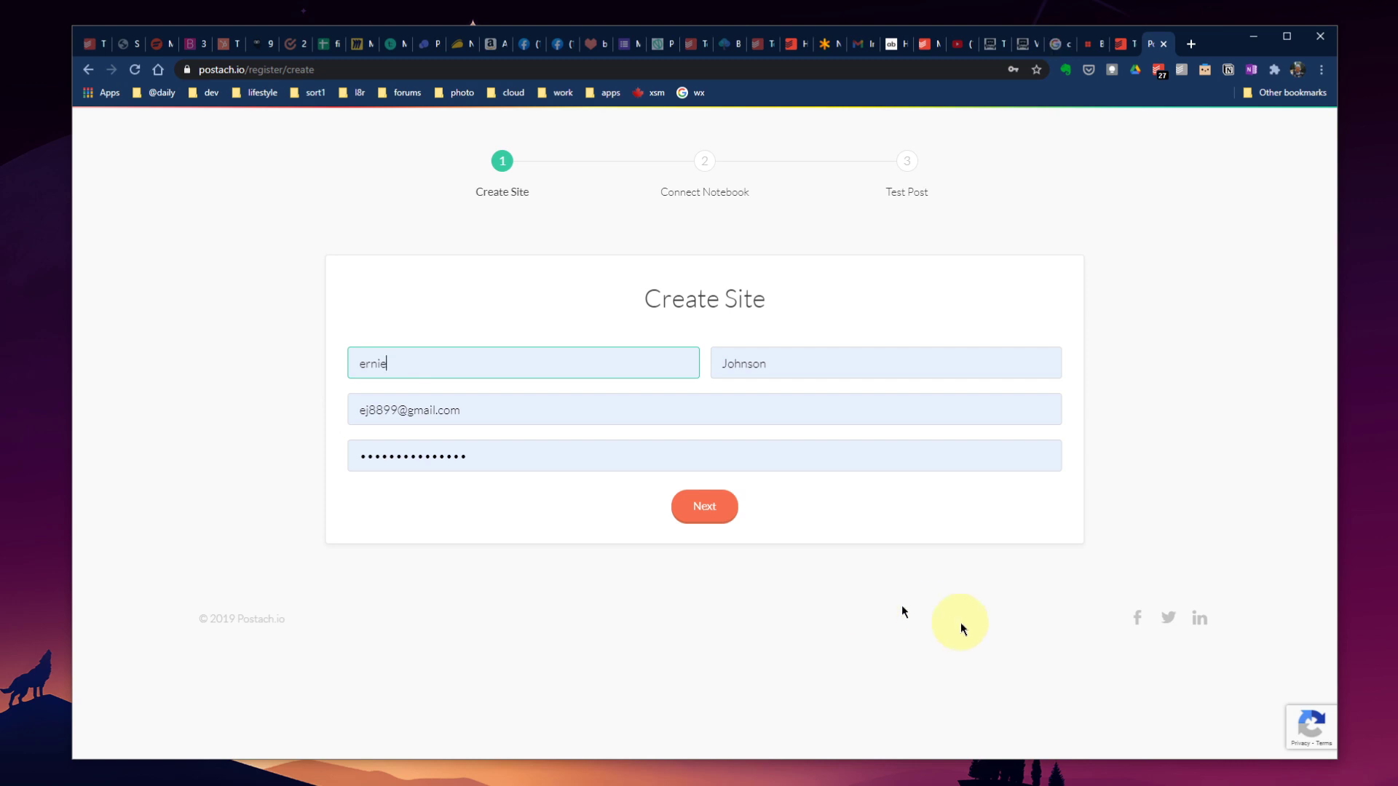
pyautogui.click(724, 514)
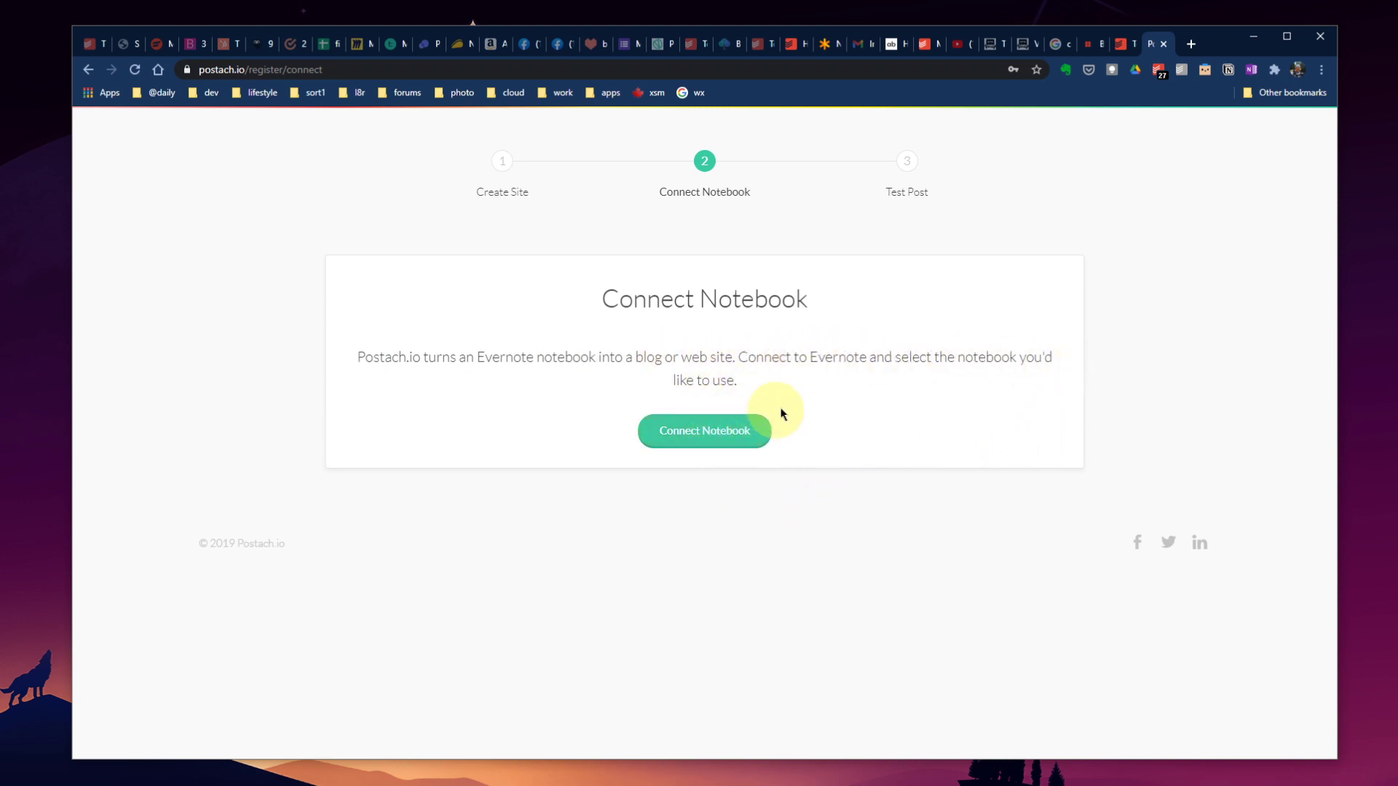
# Start connecting a notebook and sign in to Evernote with the password and authenticator code, remembering this computer for 30 days.
pyautogui.click(710, 439)
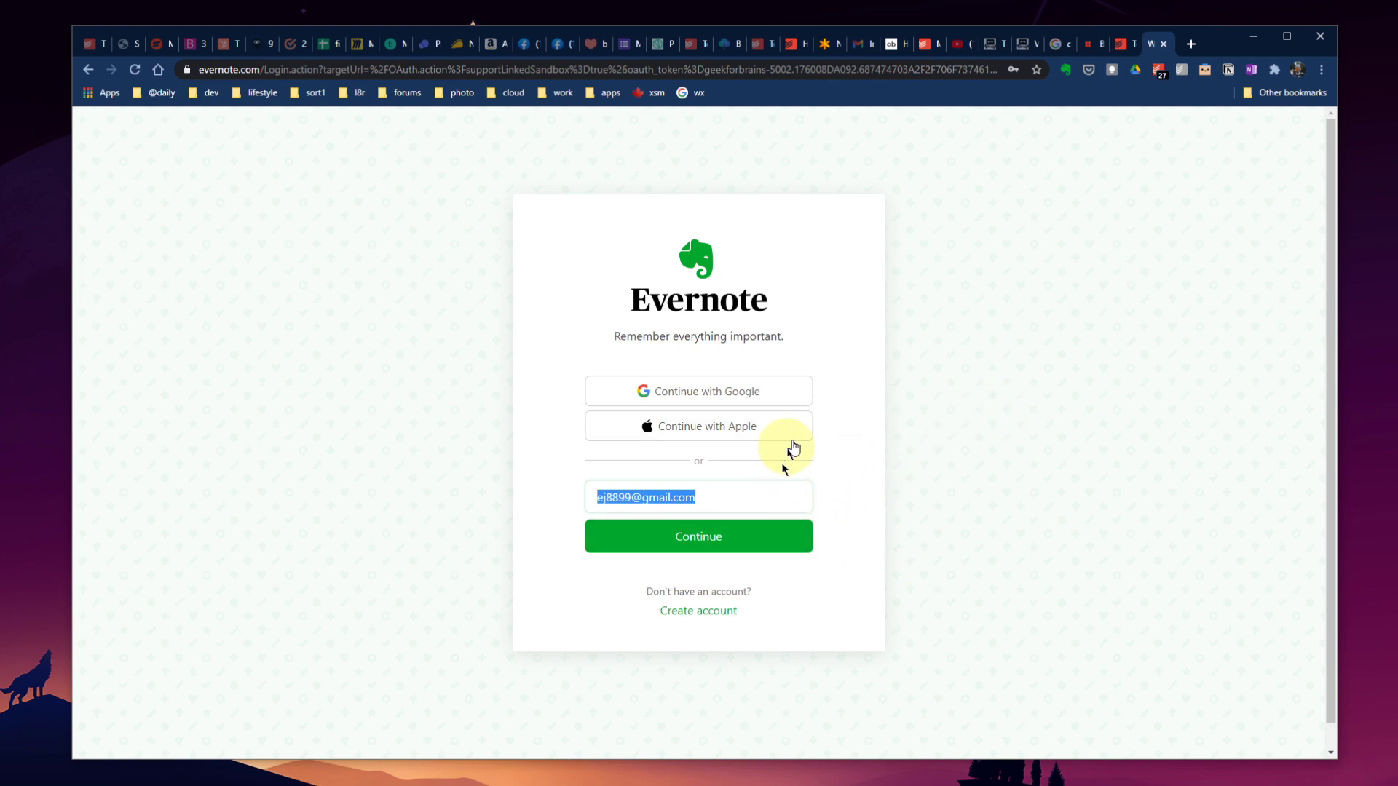
pyautogui.click(796, 536)
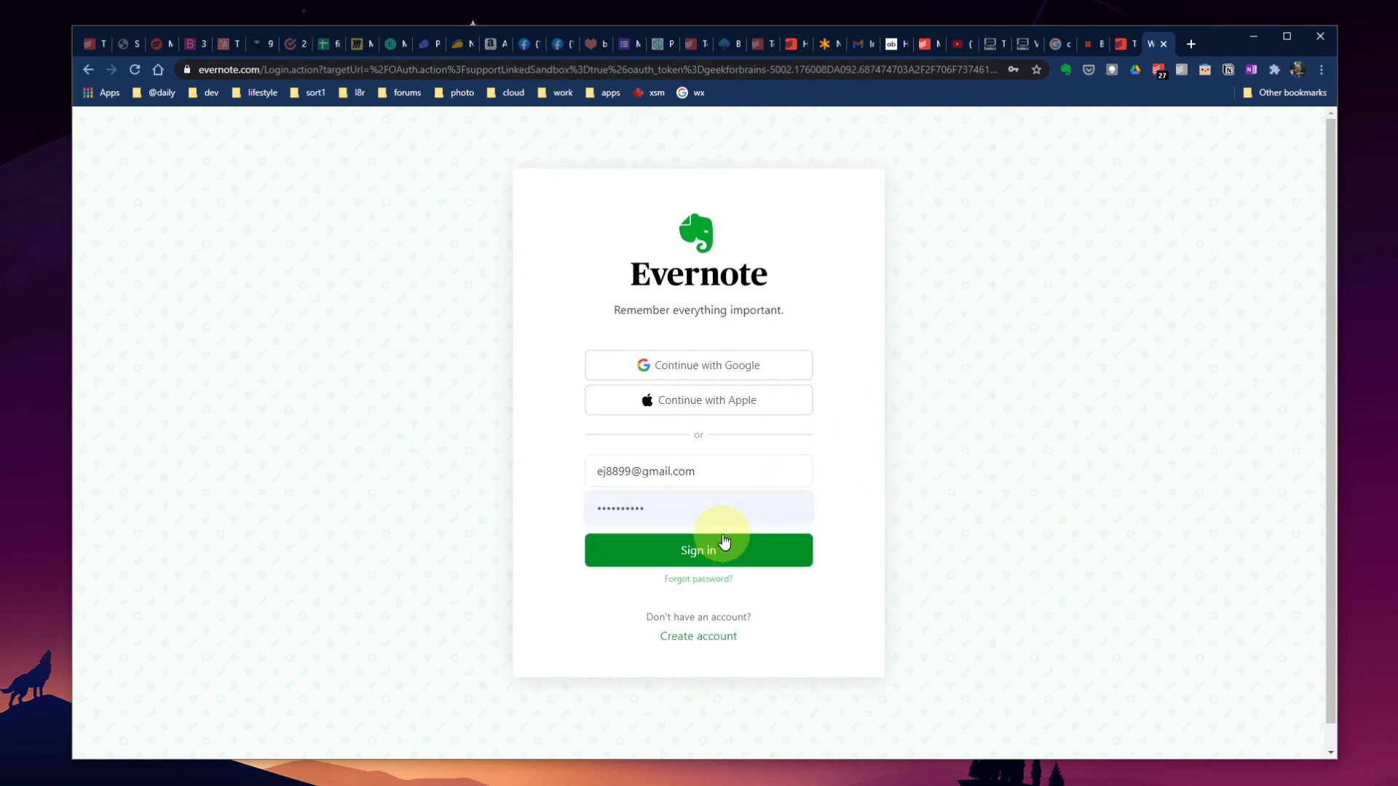
pyautogui.click(728, 551)
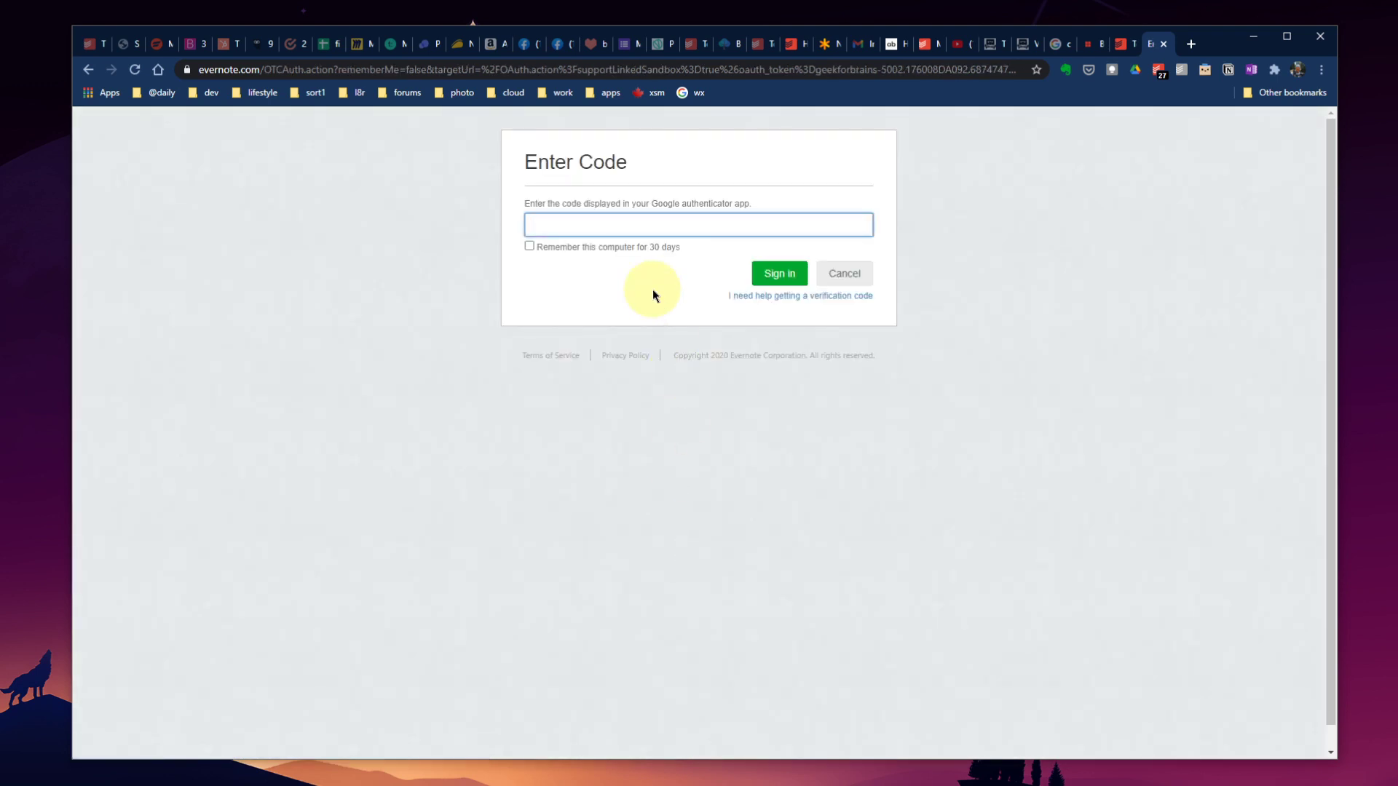
pyautogui.click(567, 247)
pyautogui.click(580, 227)
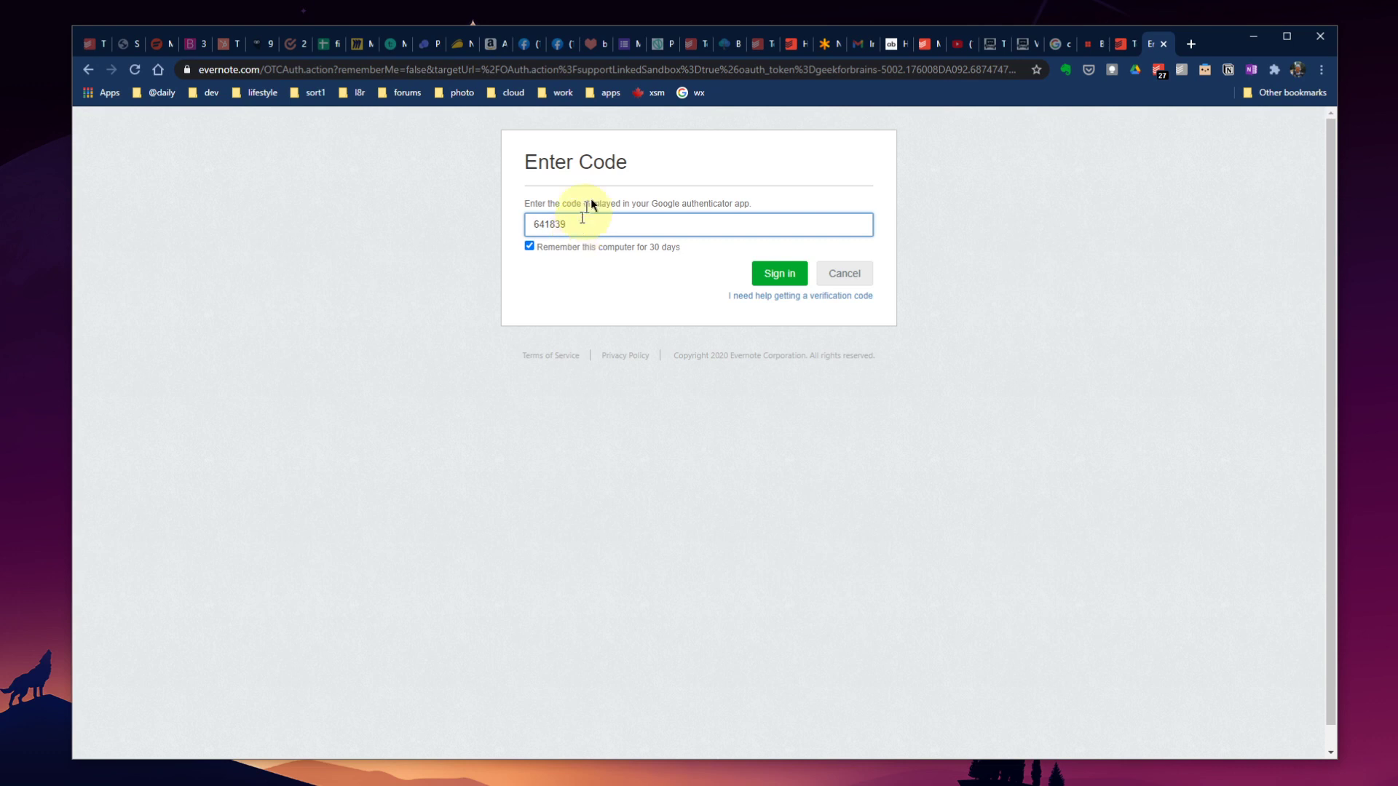
pyautogui.click(780, 273)
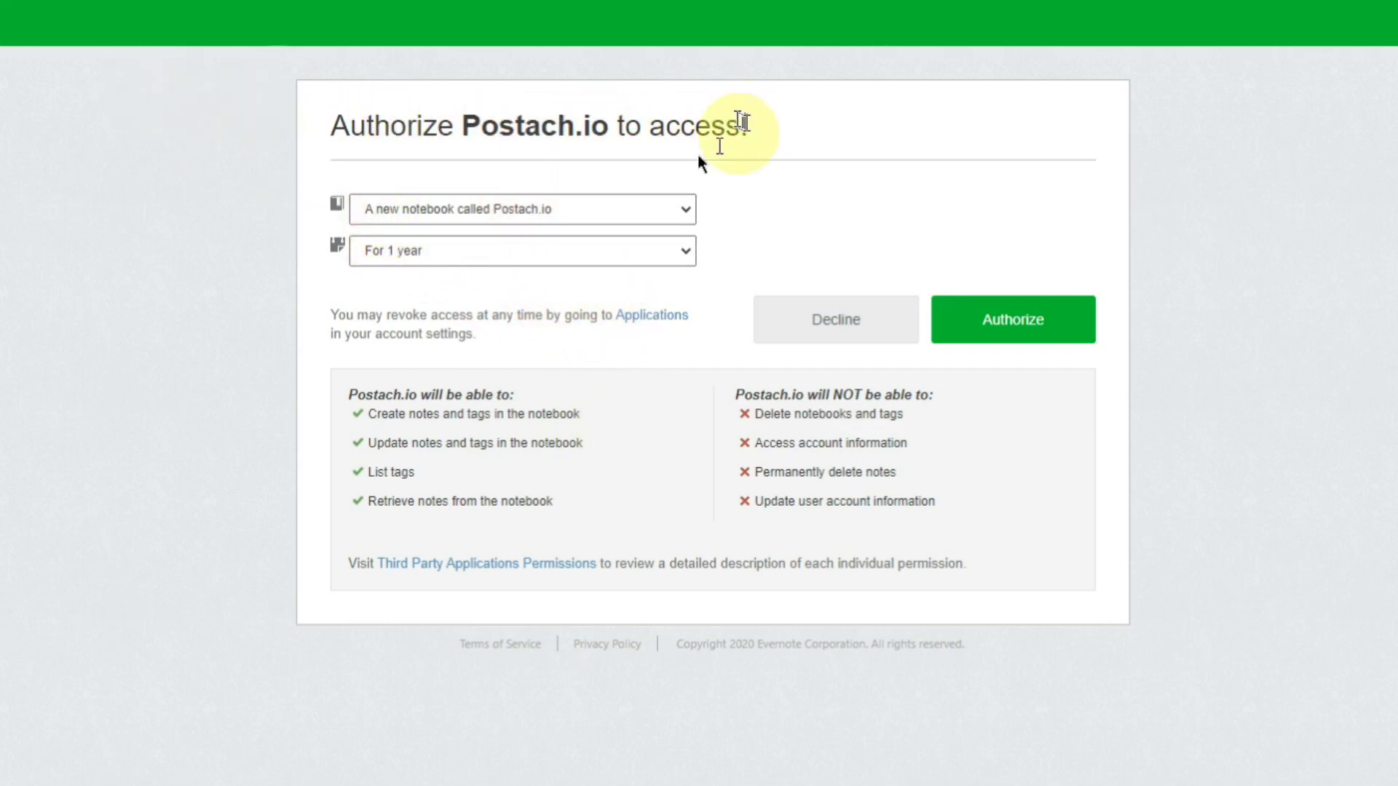
# Authorize Postach.io to access a new notebook called Postach.io for 1 year.
pyautogui.click(497, 211)
pyautogui.scroll(-18, 485, 390)
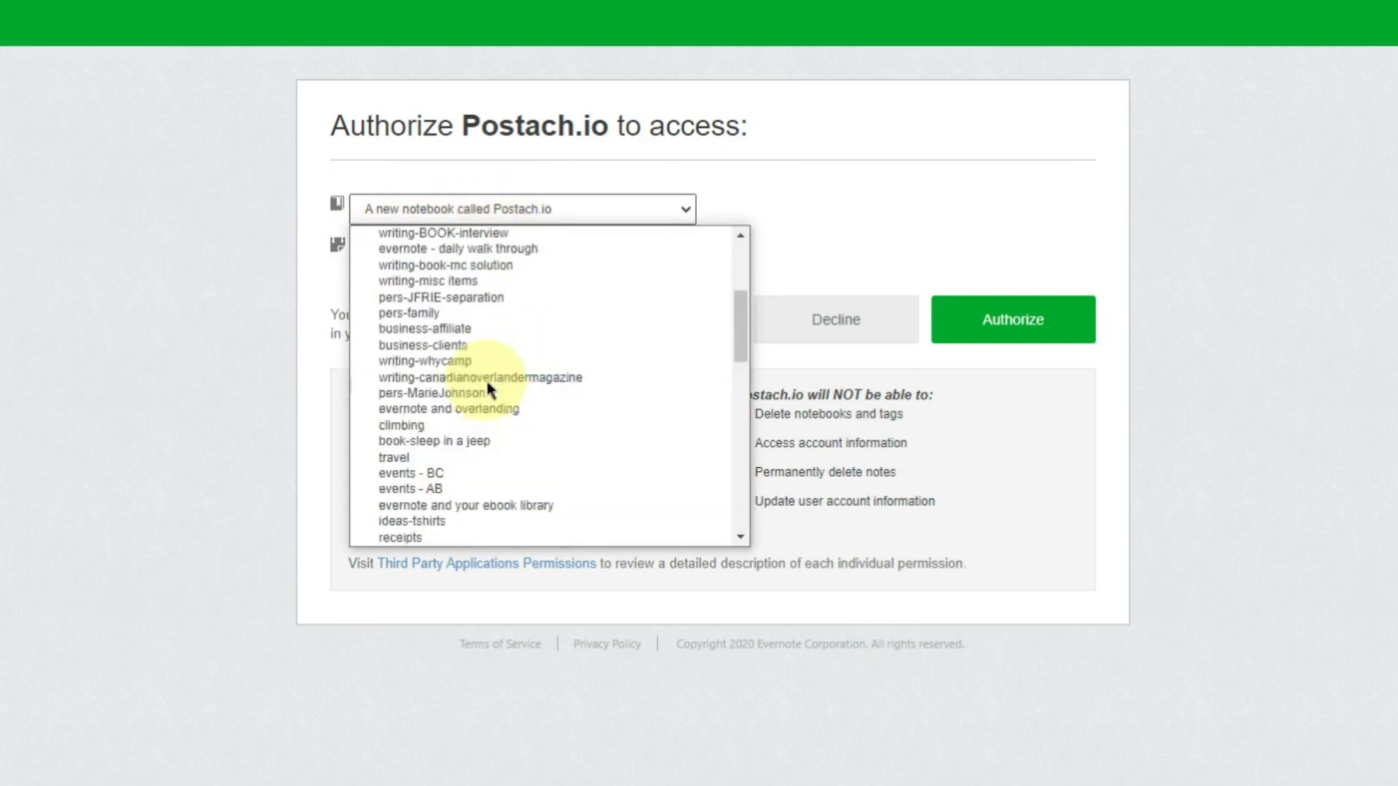
pyautogui.scroll(4, 510, 397)
pyautogui.scroll(15, 508, 397)
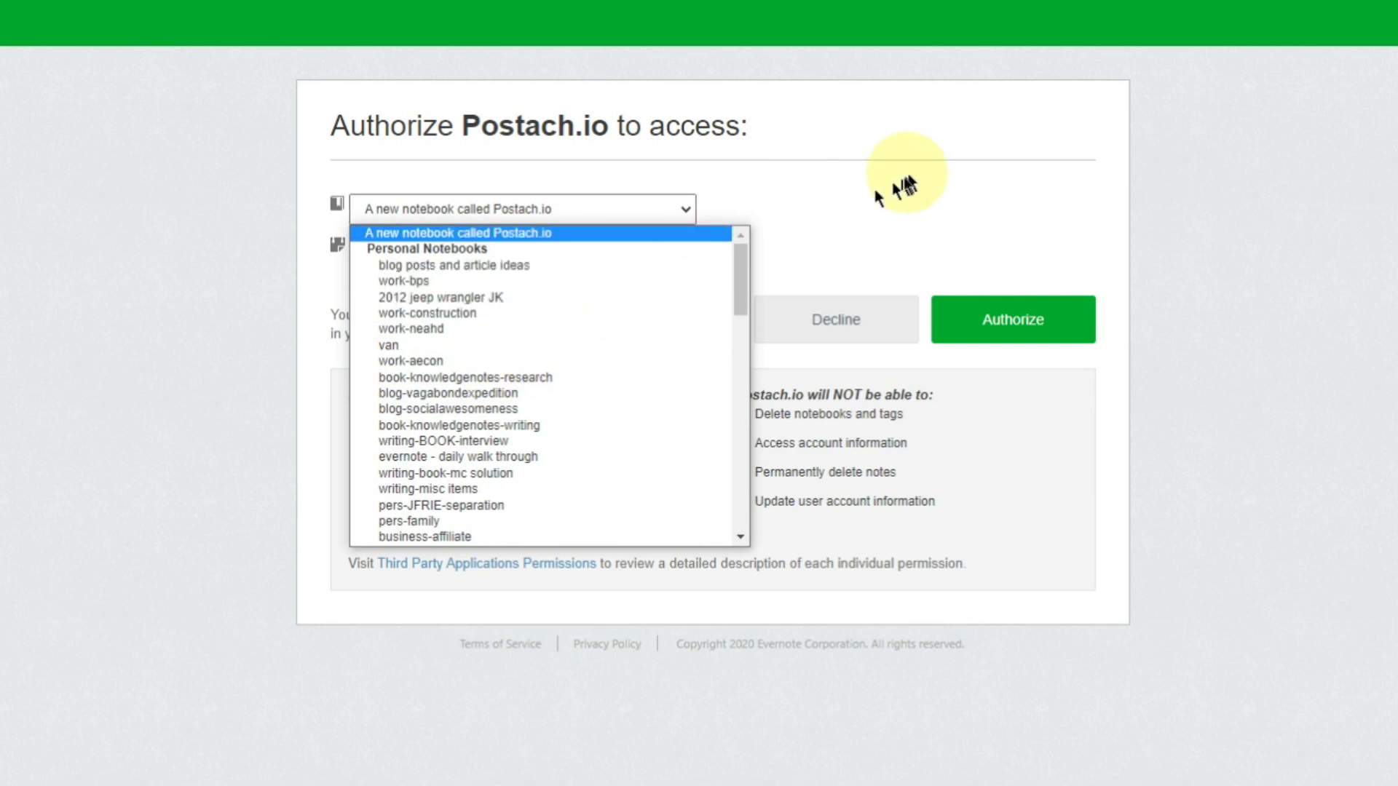
pyautogui.click(865, 203)
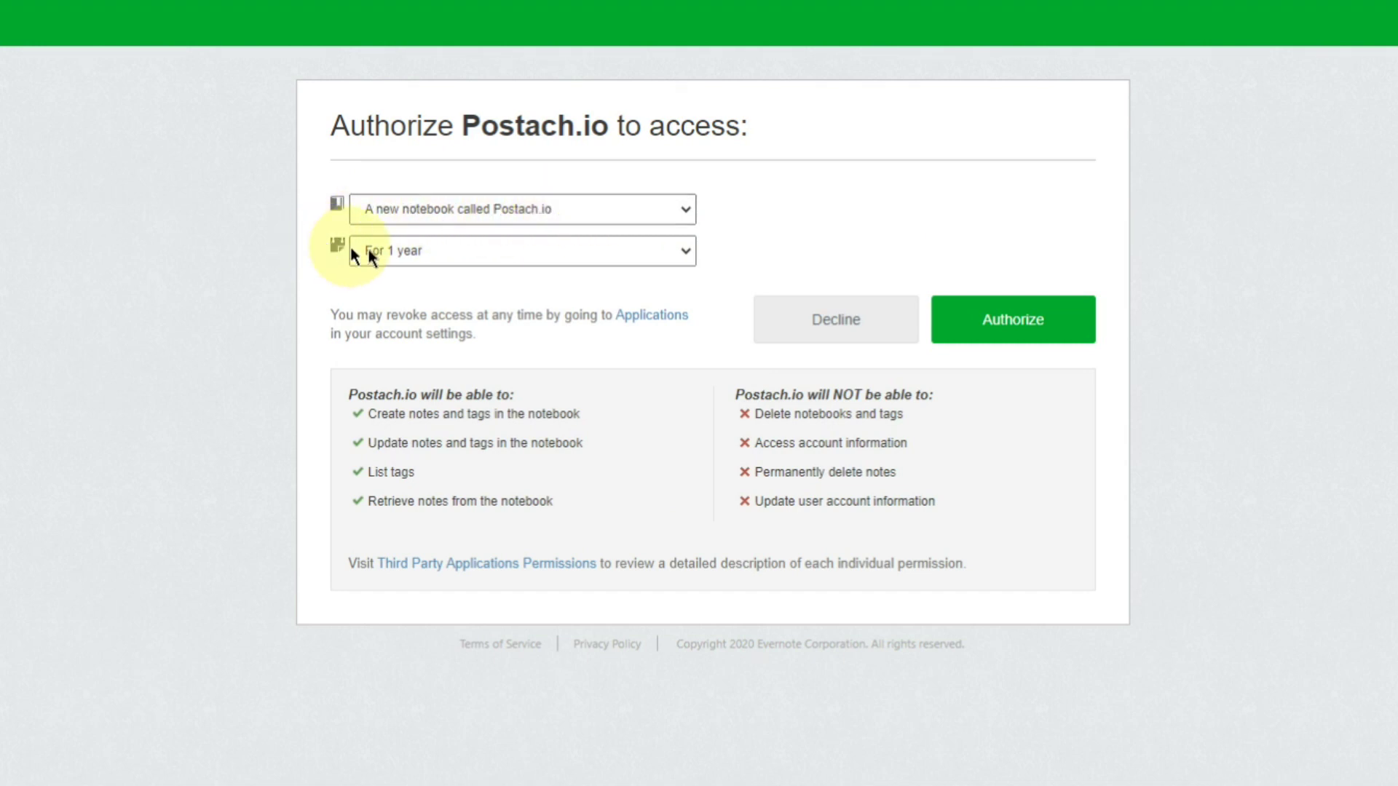
pyautogui.click(427, 255)
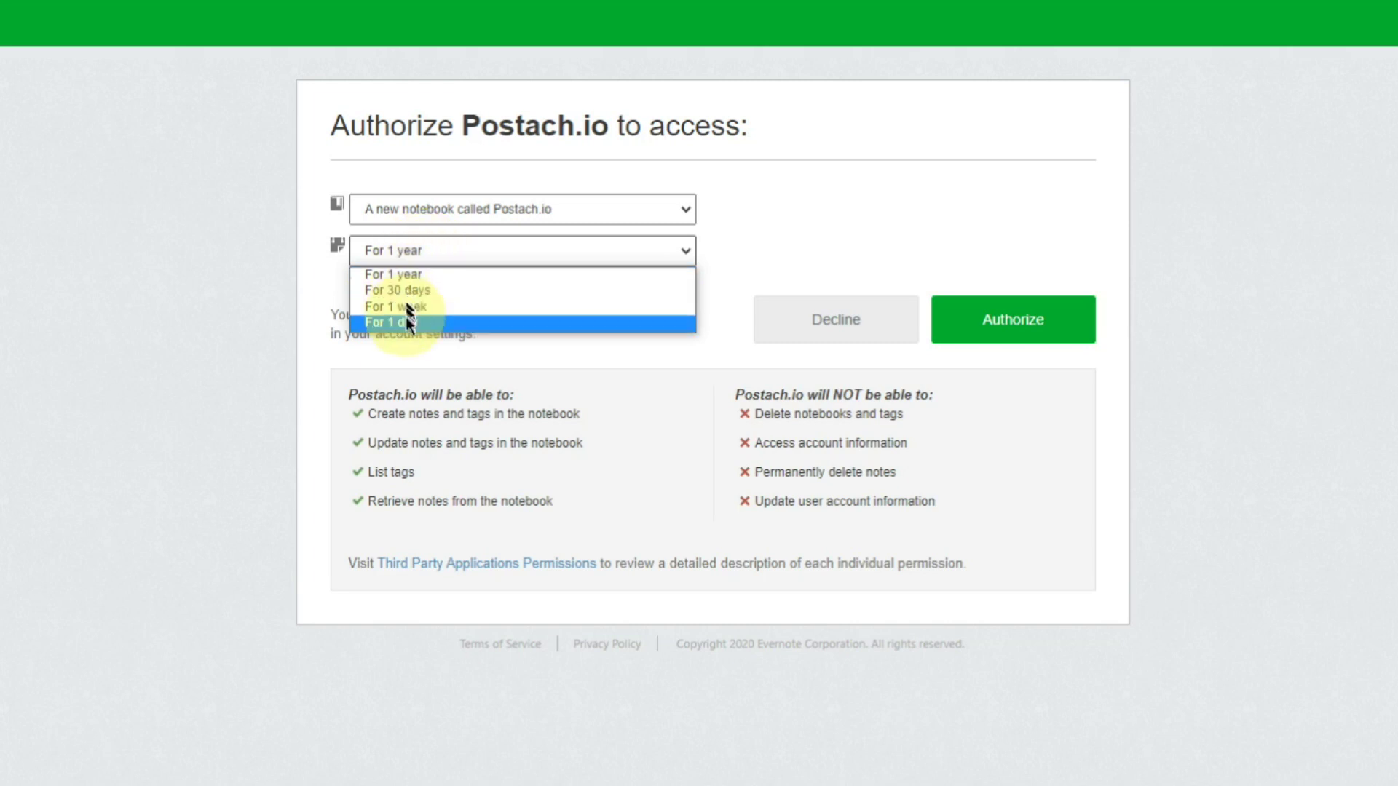
pyautogui.click(407, 277)
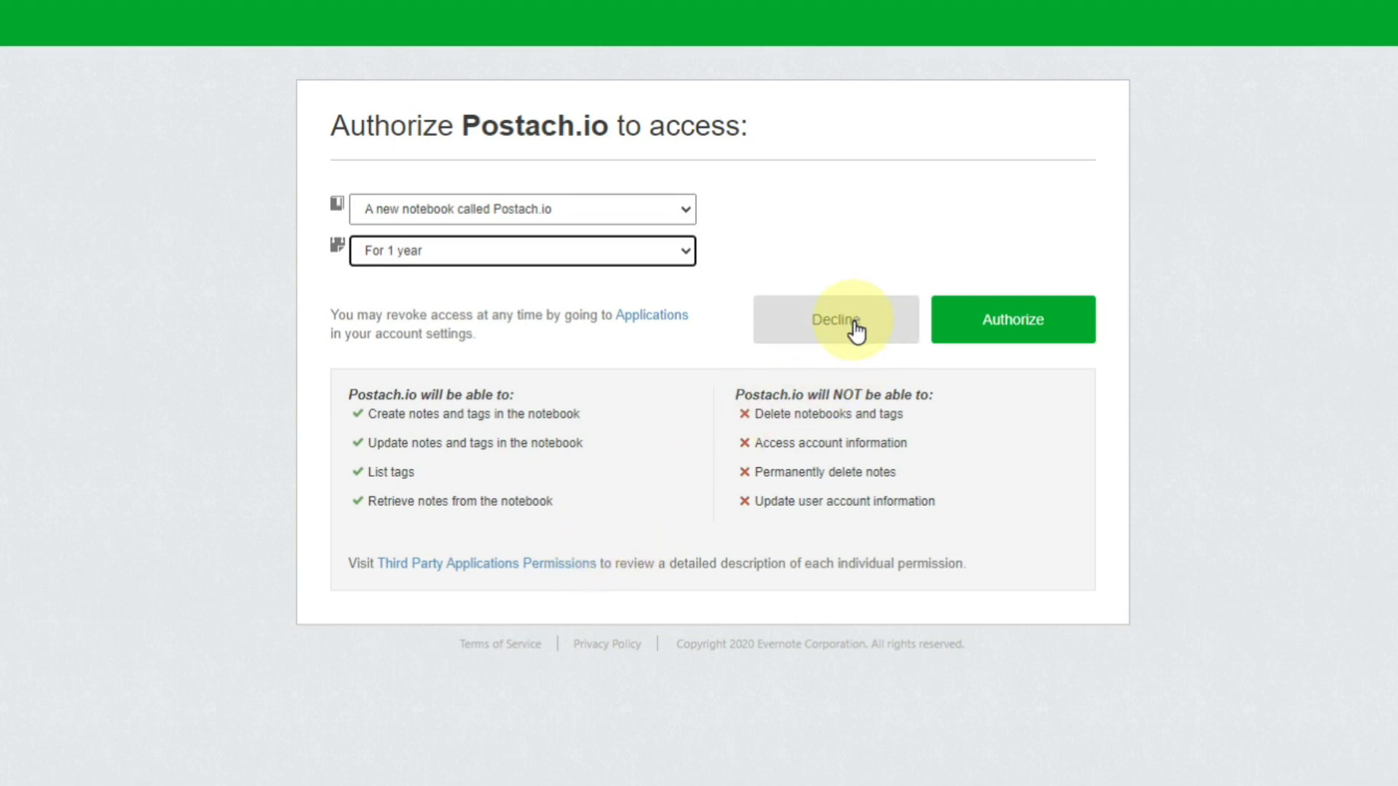
pyautogui.click(1003, 327)
pyautogui.click(1003, 328)
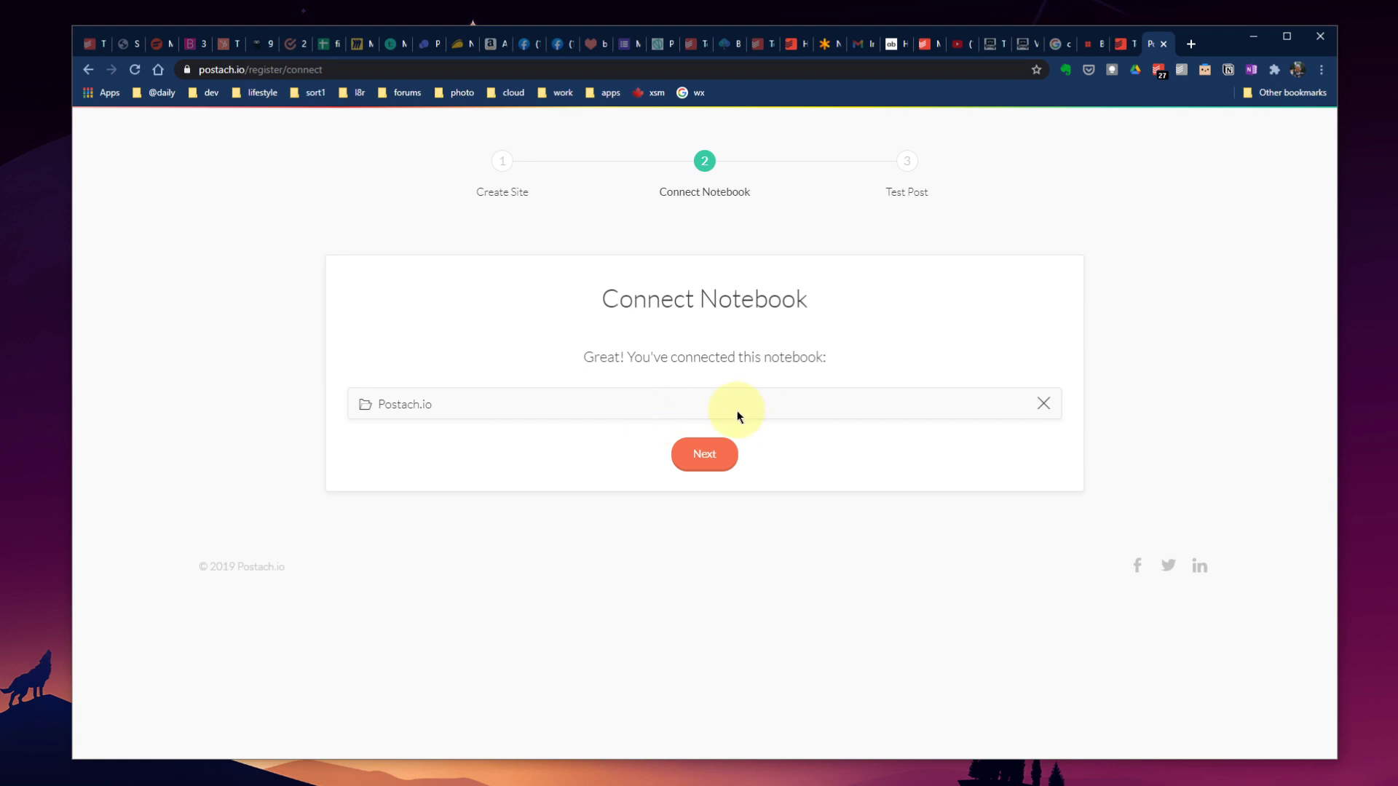
# Continue past the test post without waiting, and stay on the free plan after comparing monthly and annual pricing.
pyautogui.click(700, 460)
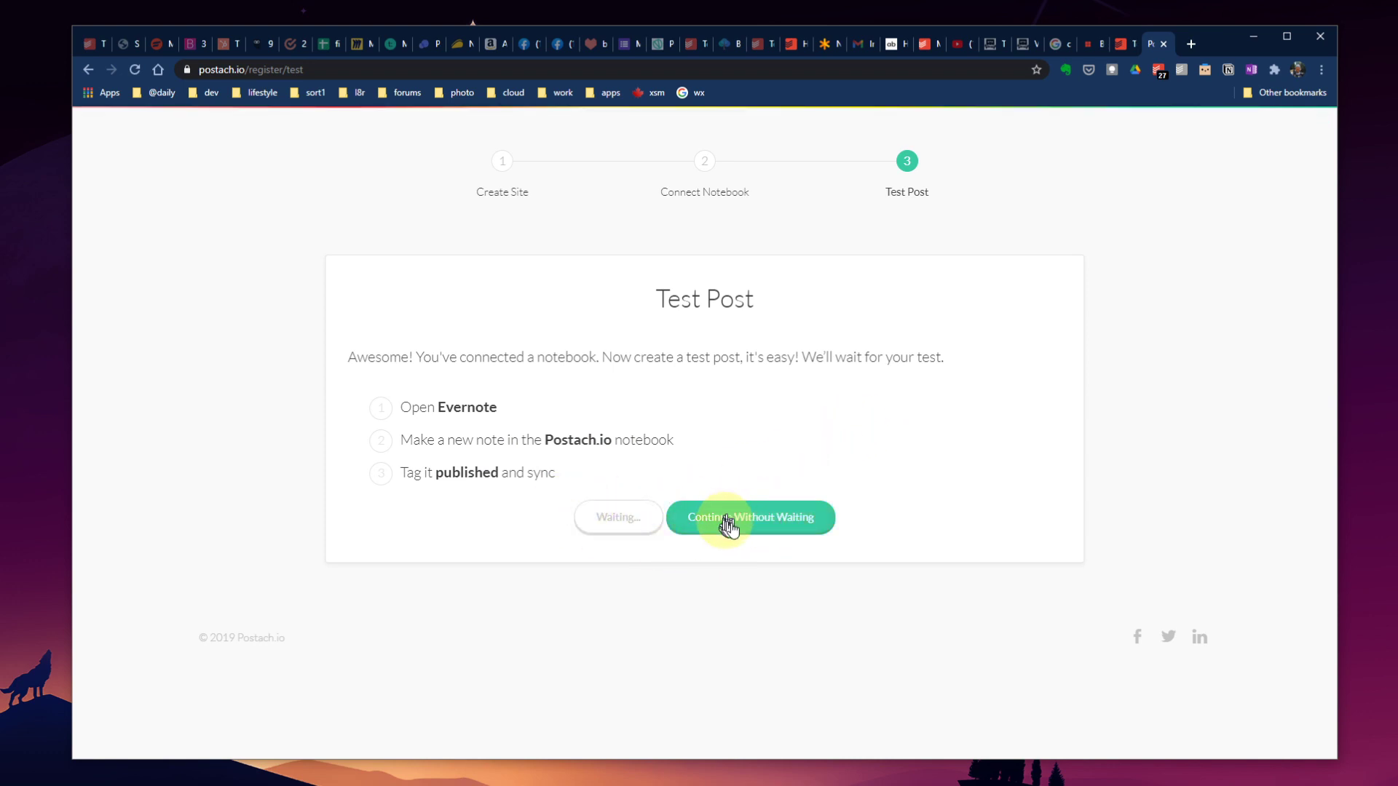
pyautogui.click(766, 523)
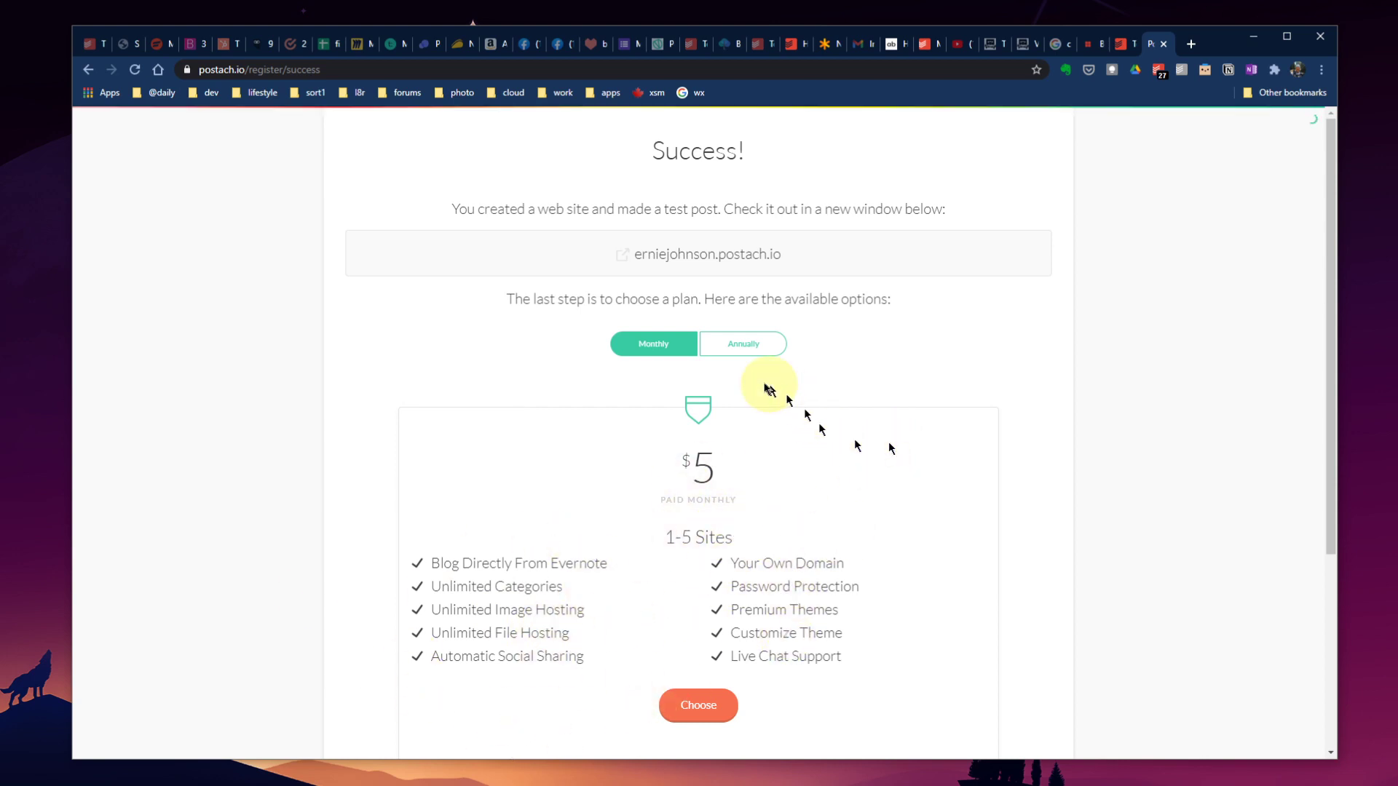
pyautogui.click(757, 347)
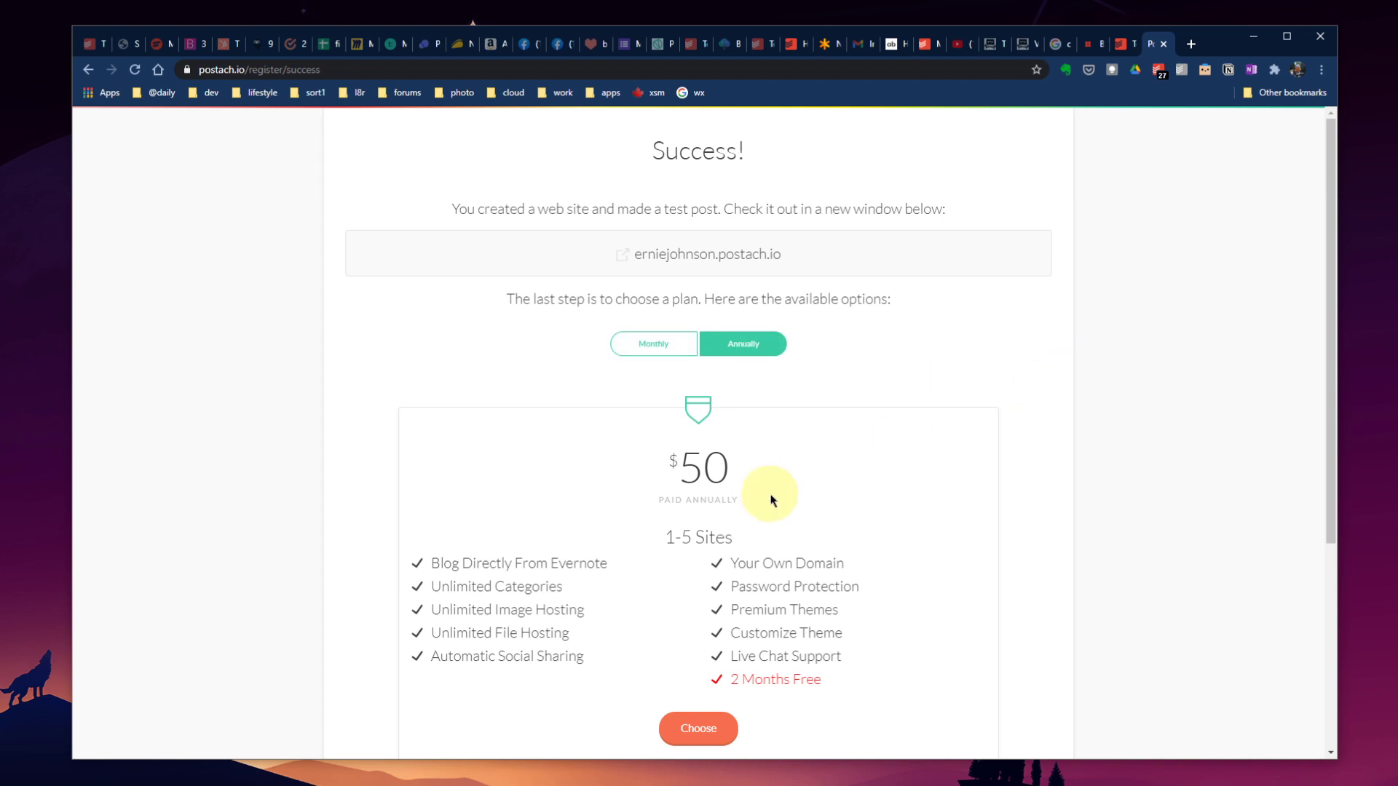
pyautogui.click(650, 347)
pyautogui.scroll(-3, 827, 477)
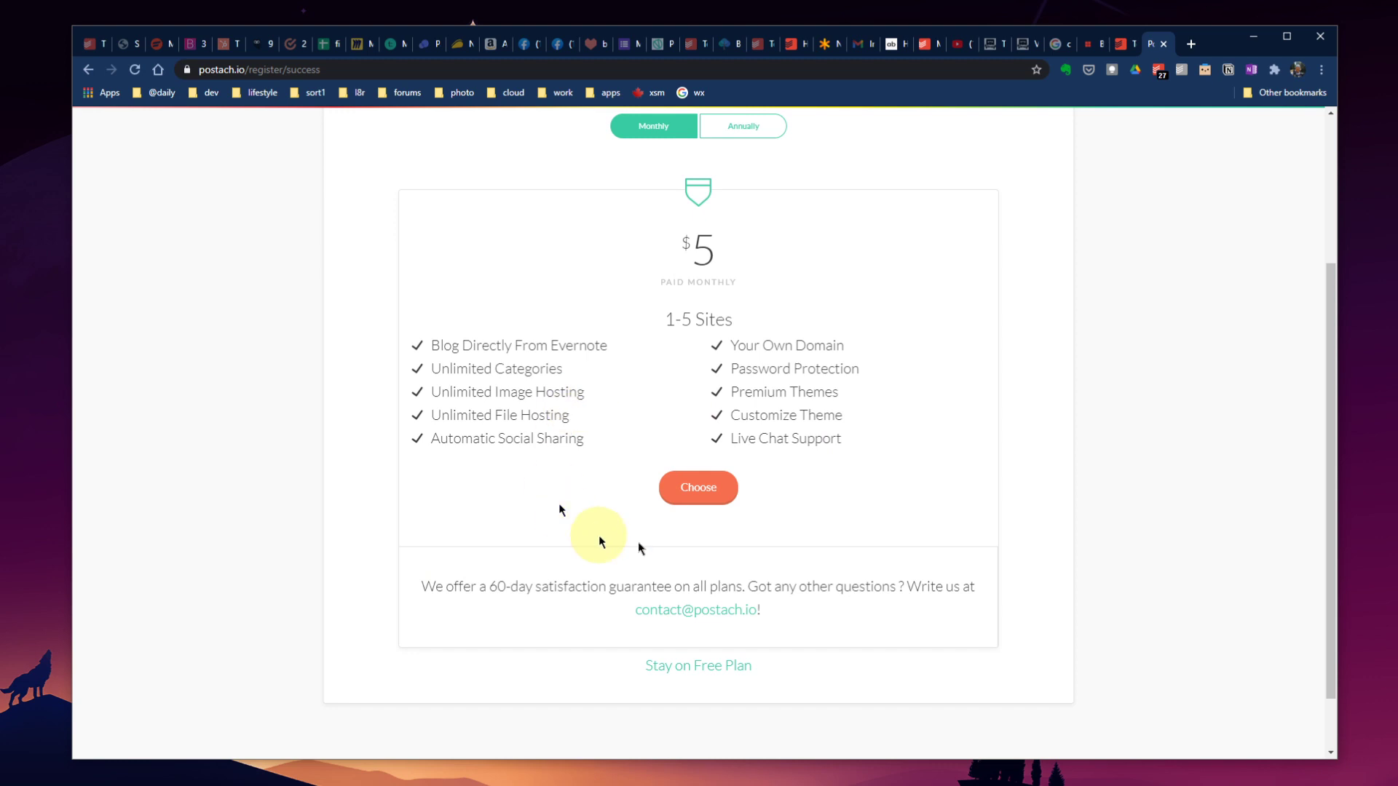
pyautogui.click(712, 677)
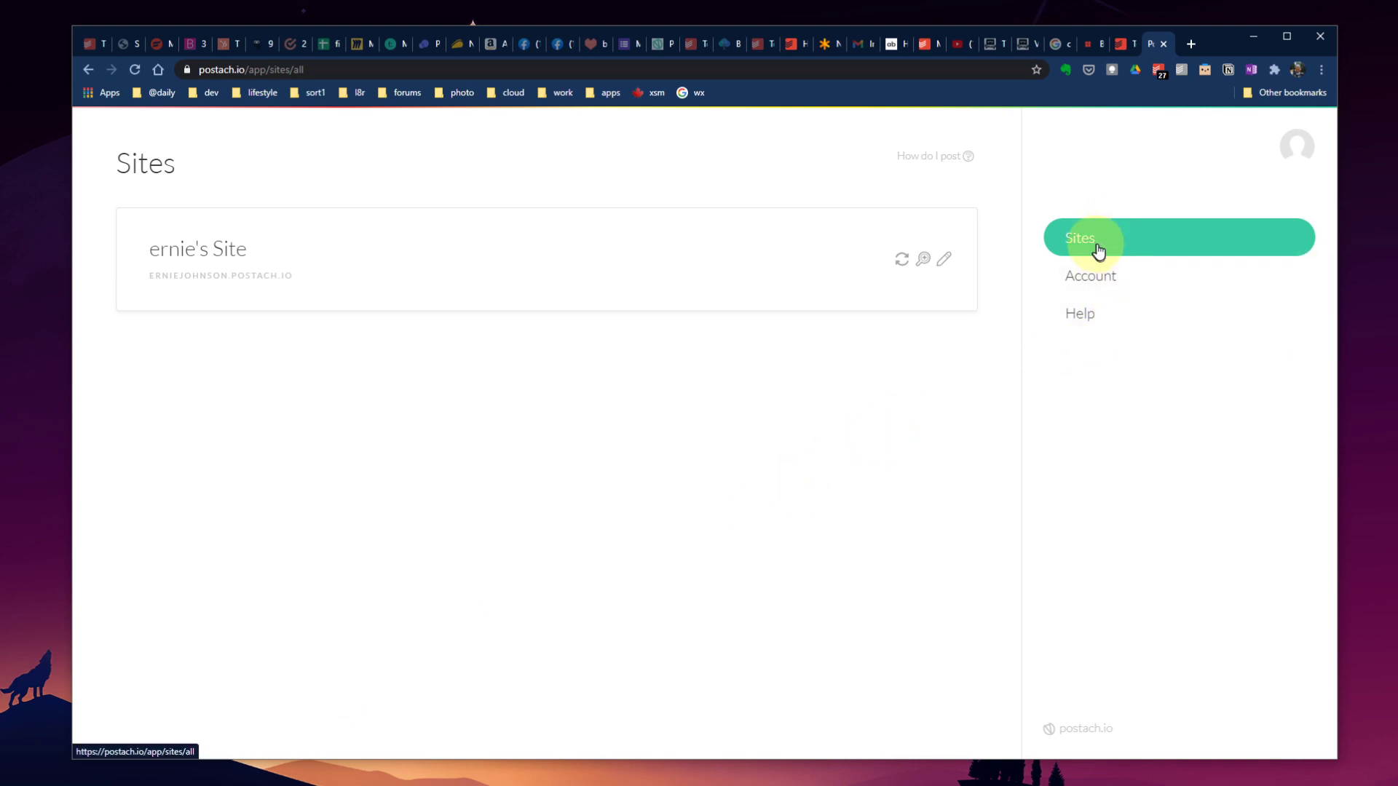
# Review the account's profile and billing pages, and return to the list of sites.
pyautogui.click(1096, 278)
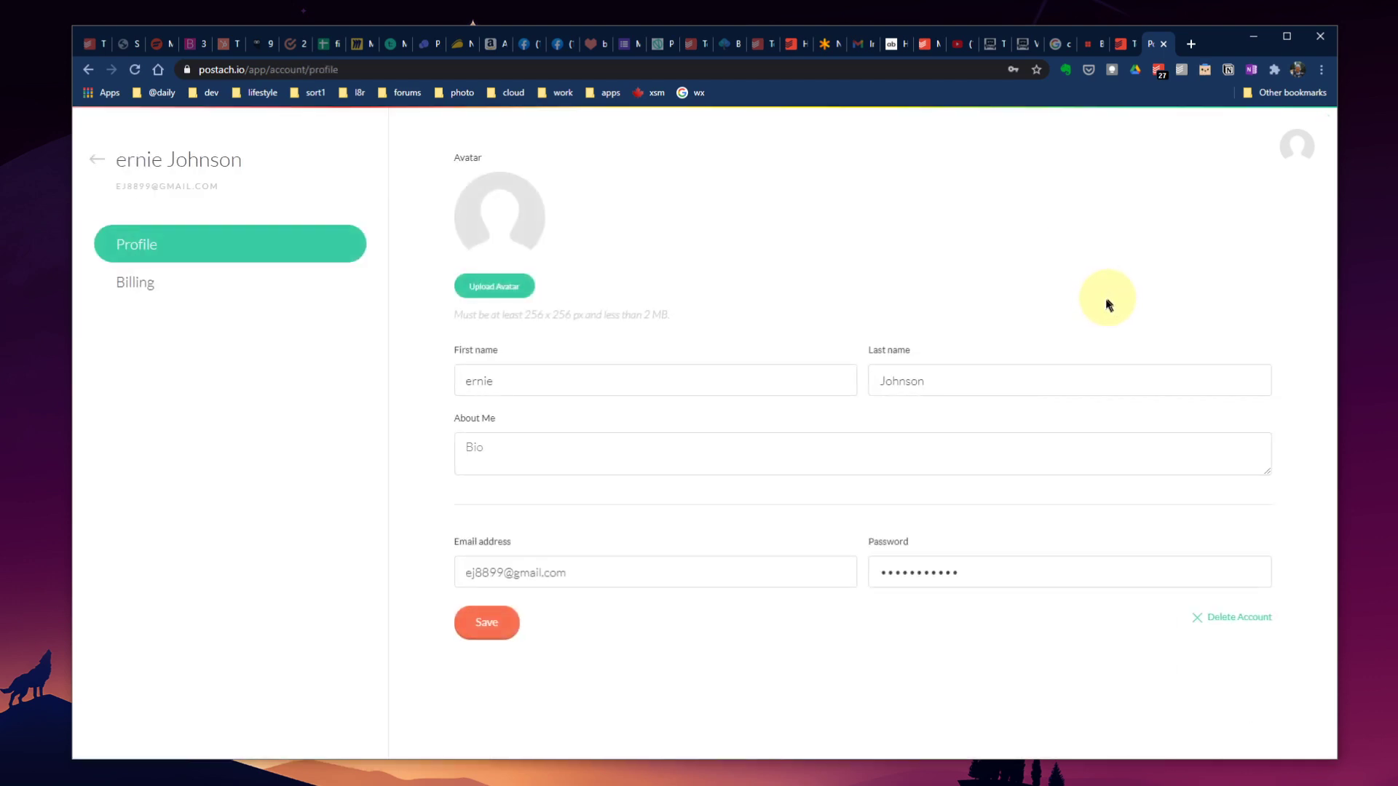
pyautogui.click(123, 291)
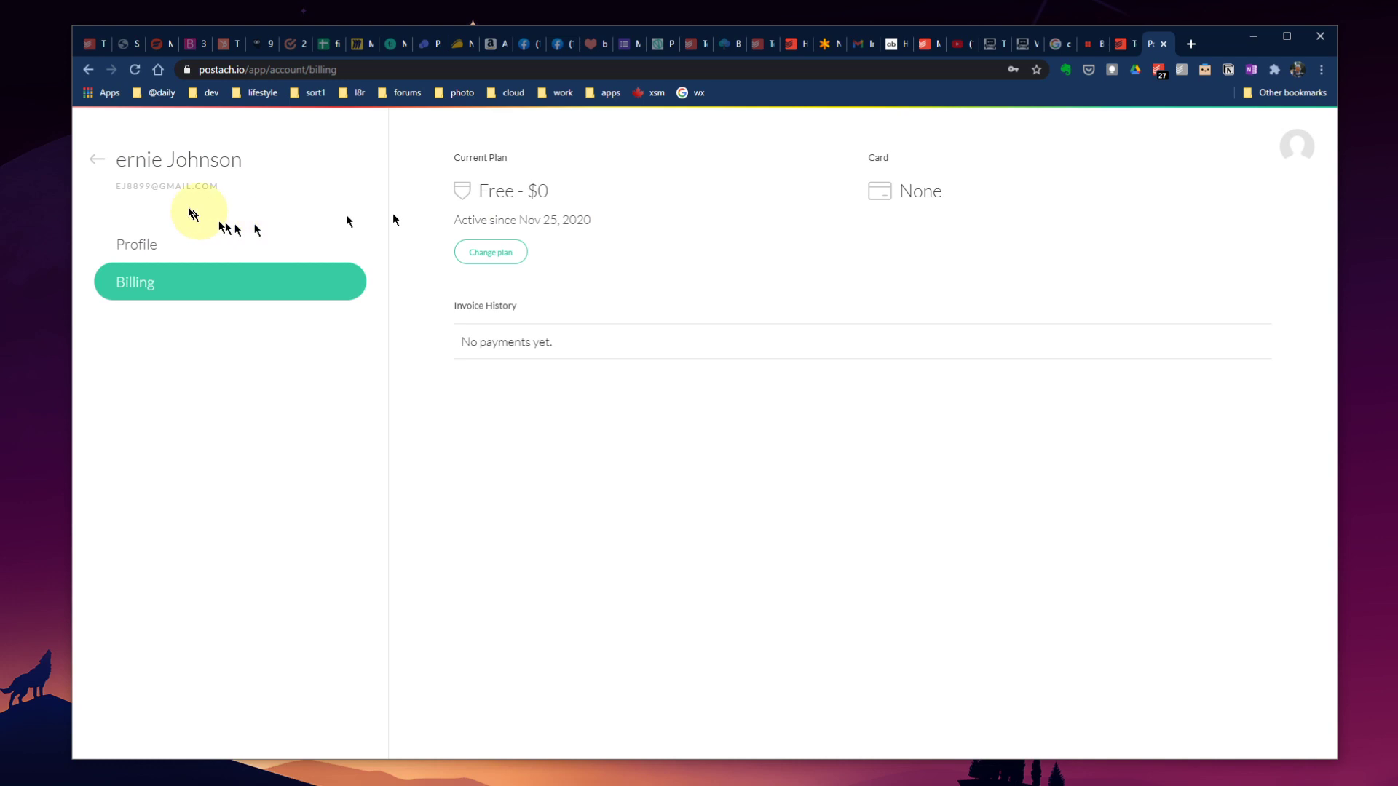
pyautogui.click(96, 159)
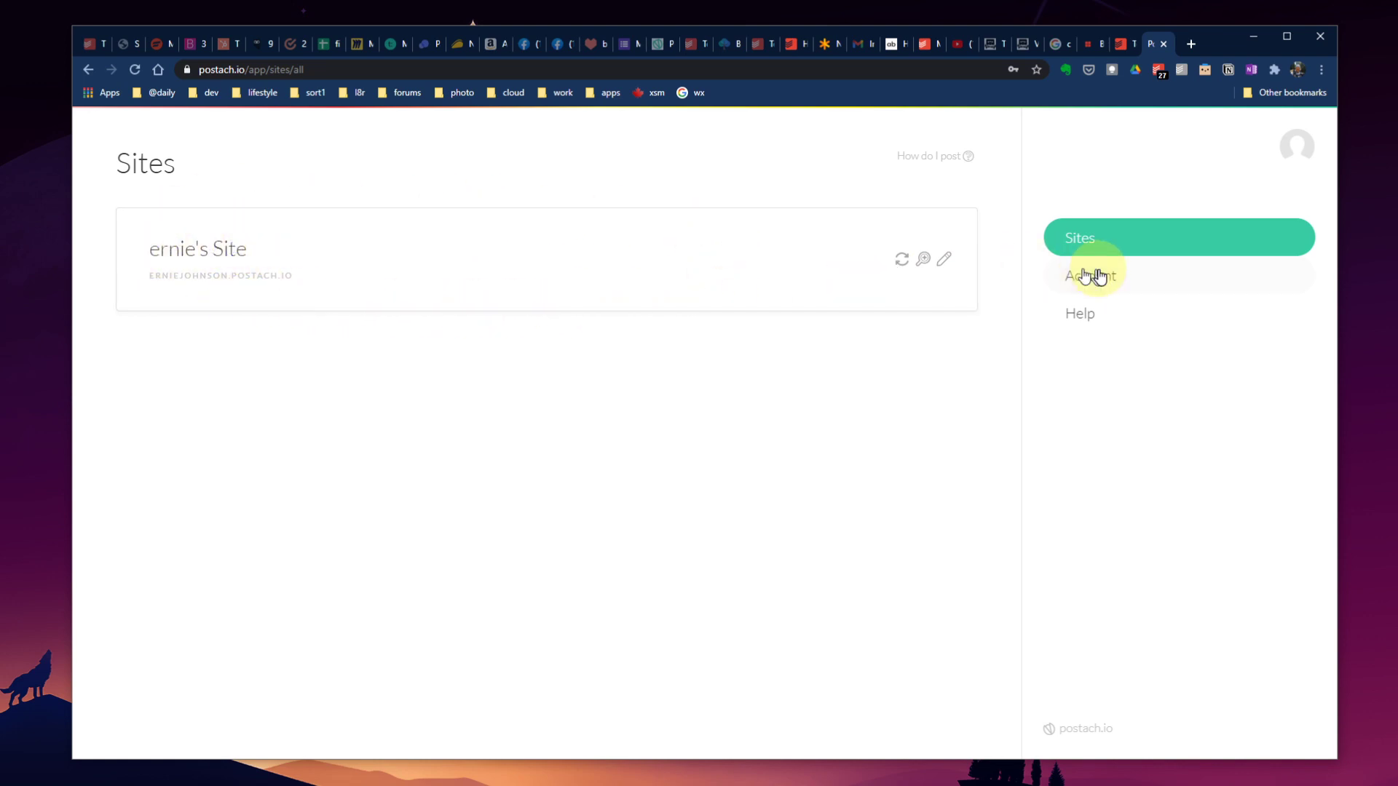
# Open the site's details for editing and set its subdomain to myscubadiving, without using a custom domain.
pyautogui.click(925, 261)
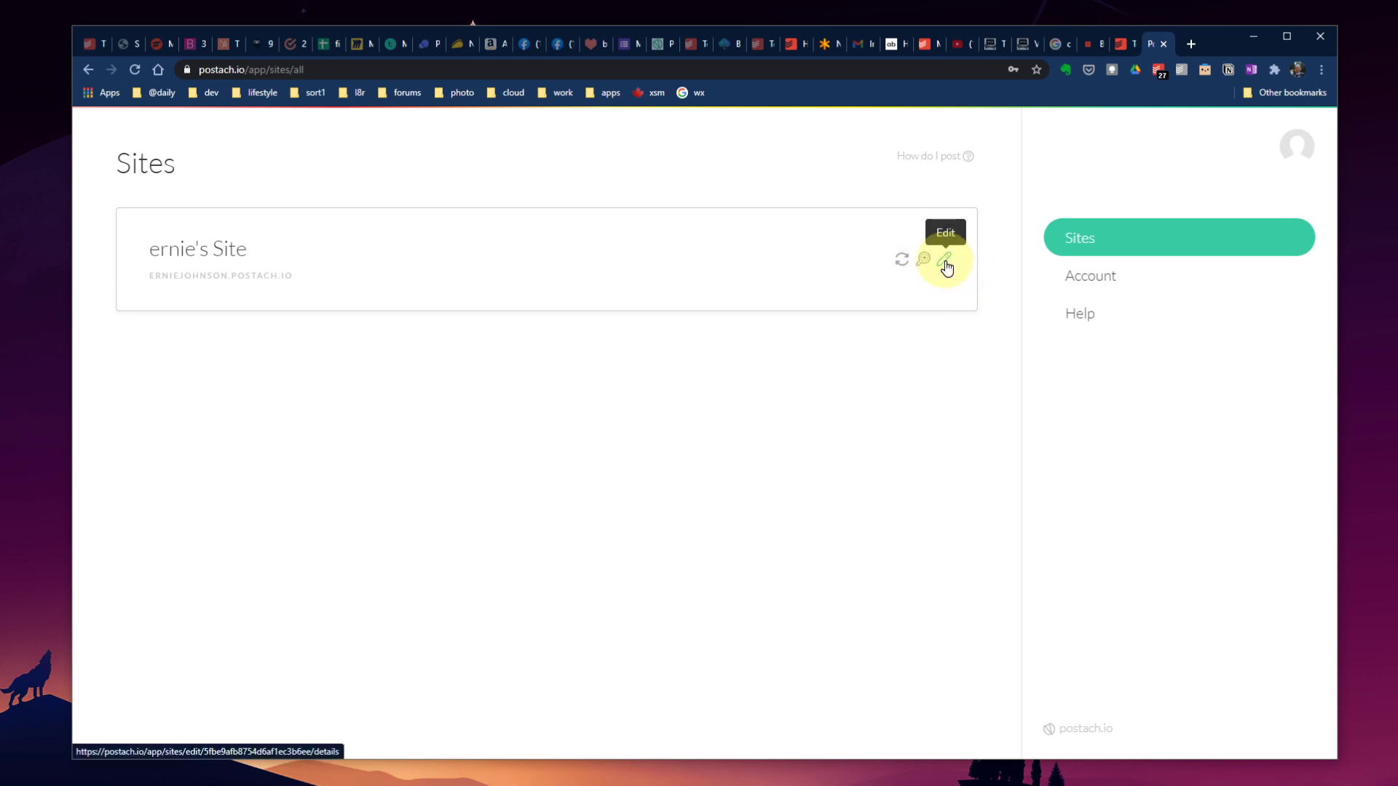
pyautogui.click(945, 263)
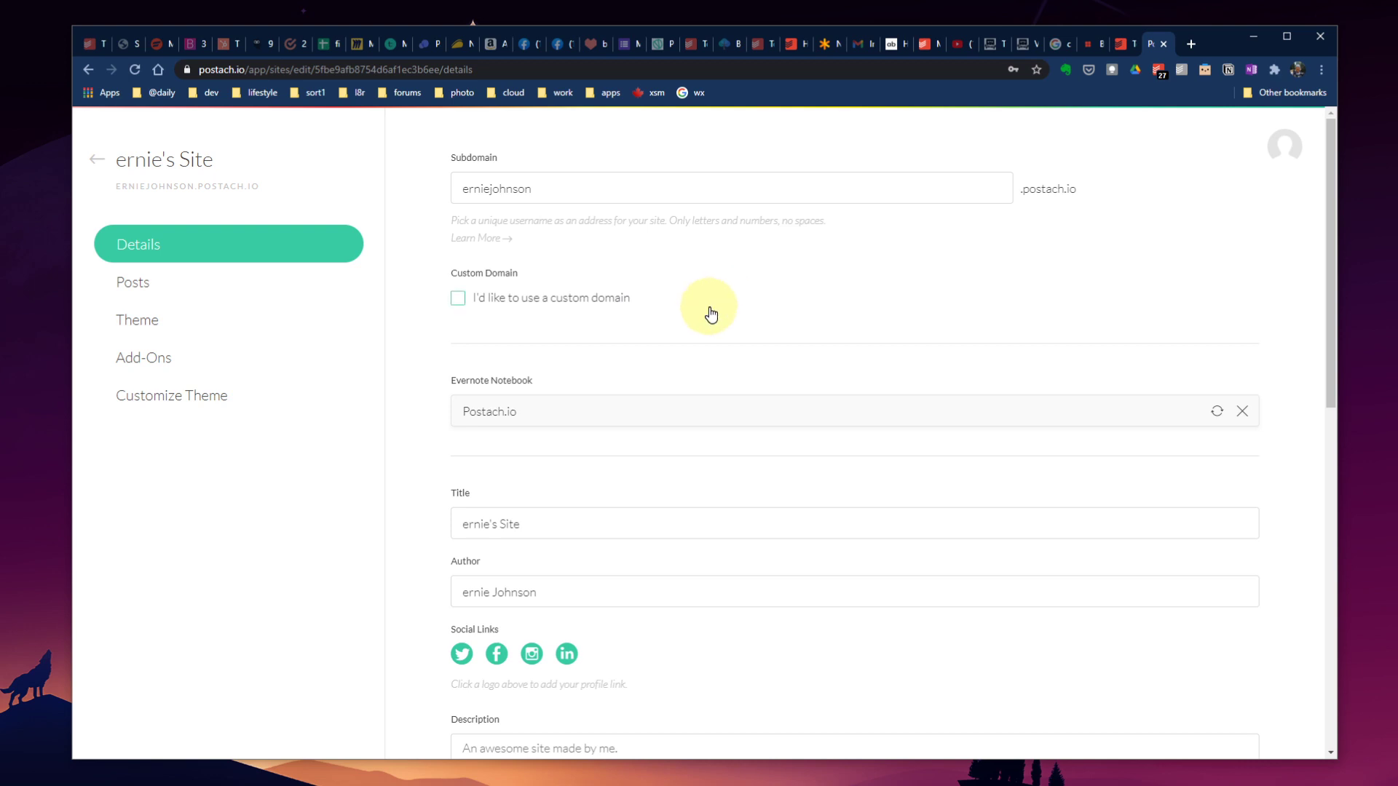
pyautogui.scroll(-5, 712, 314)
pyautogui.scroll(5, 711, 302)
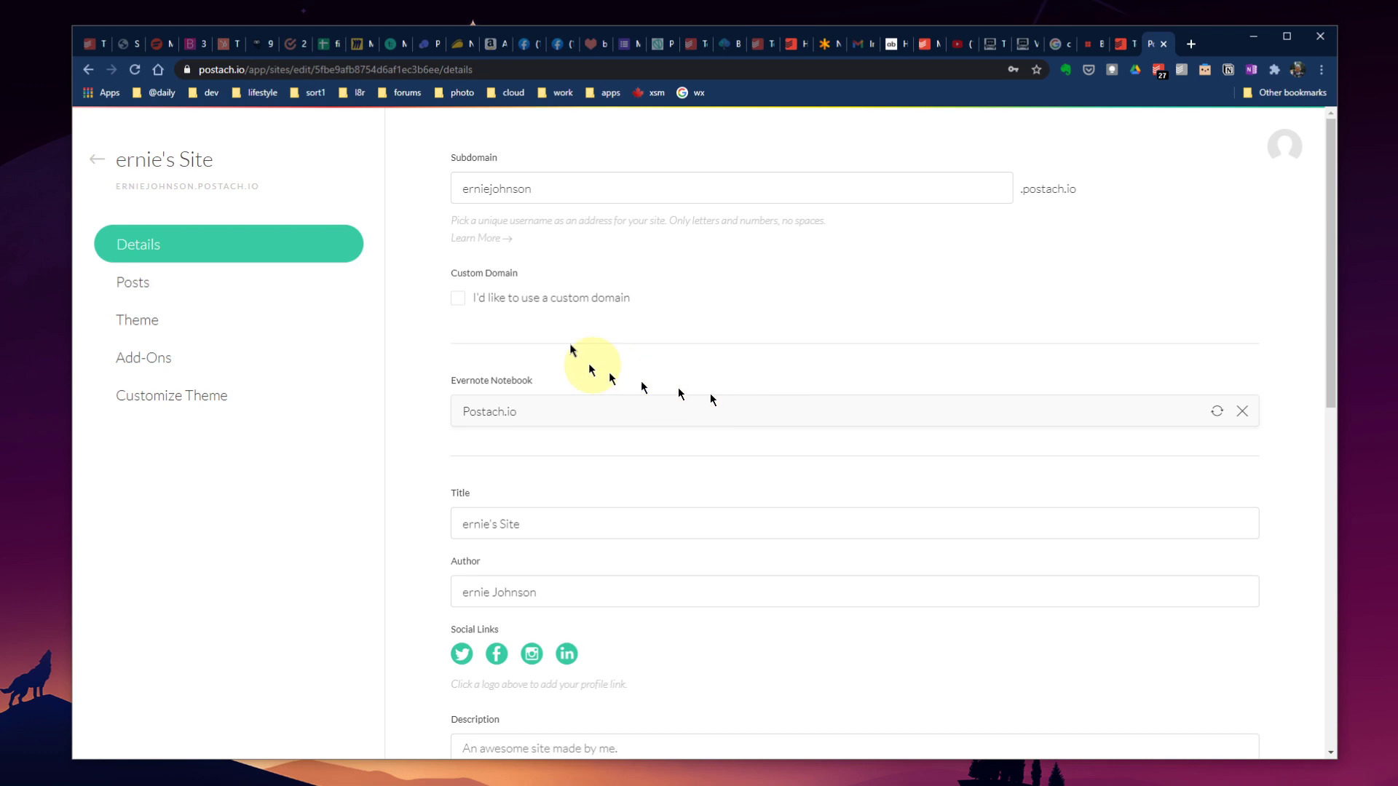
pyautogui.doubleClick(484, 189)
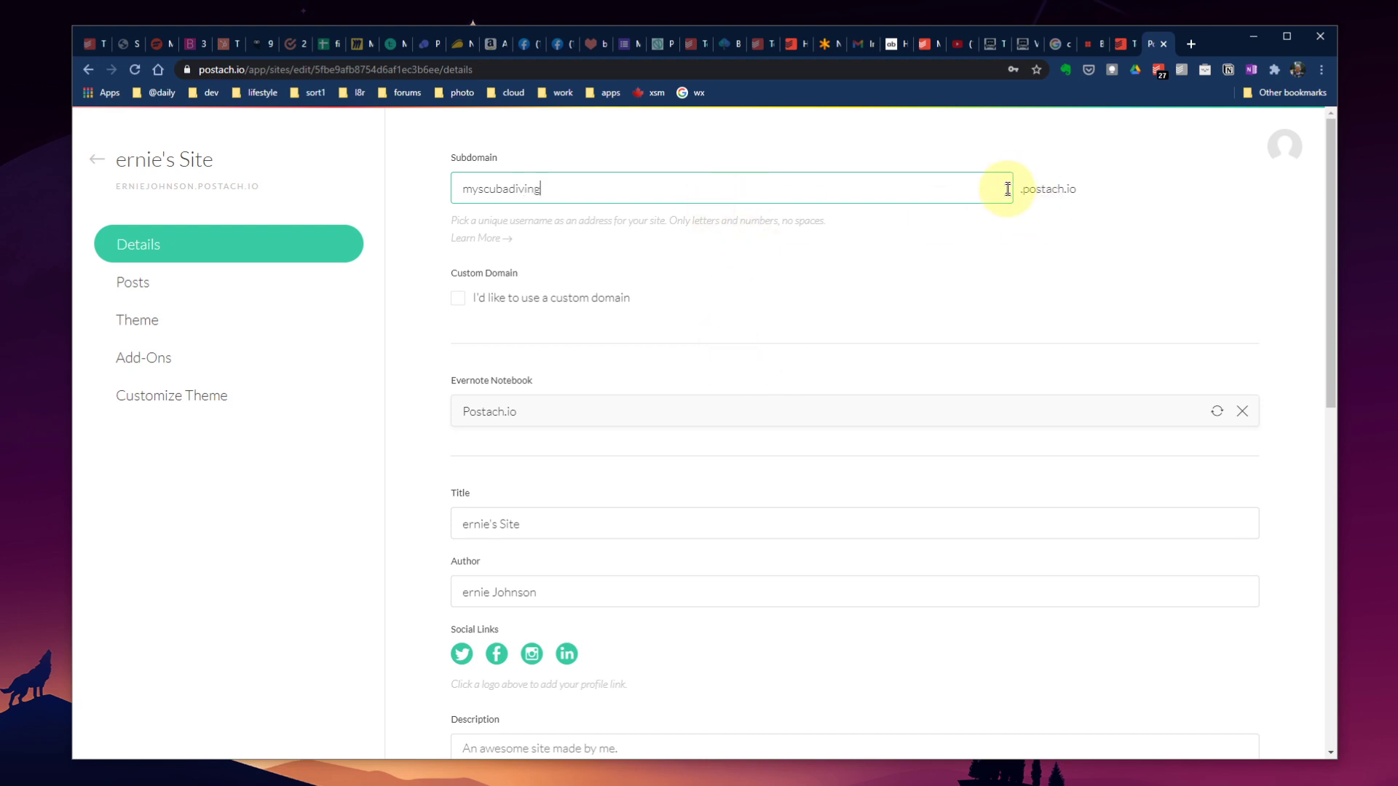
pyautogui.moveTo(1028, 189); pyautogui.dragTo(1082, 192)
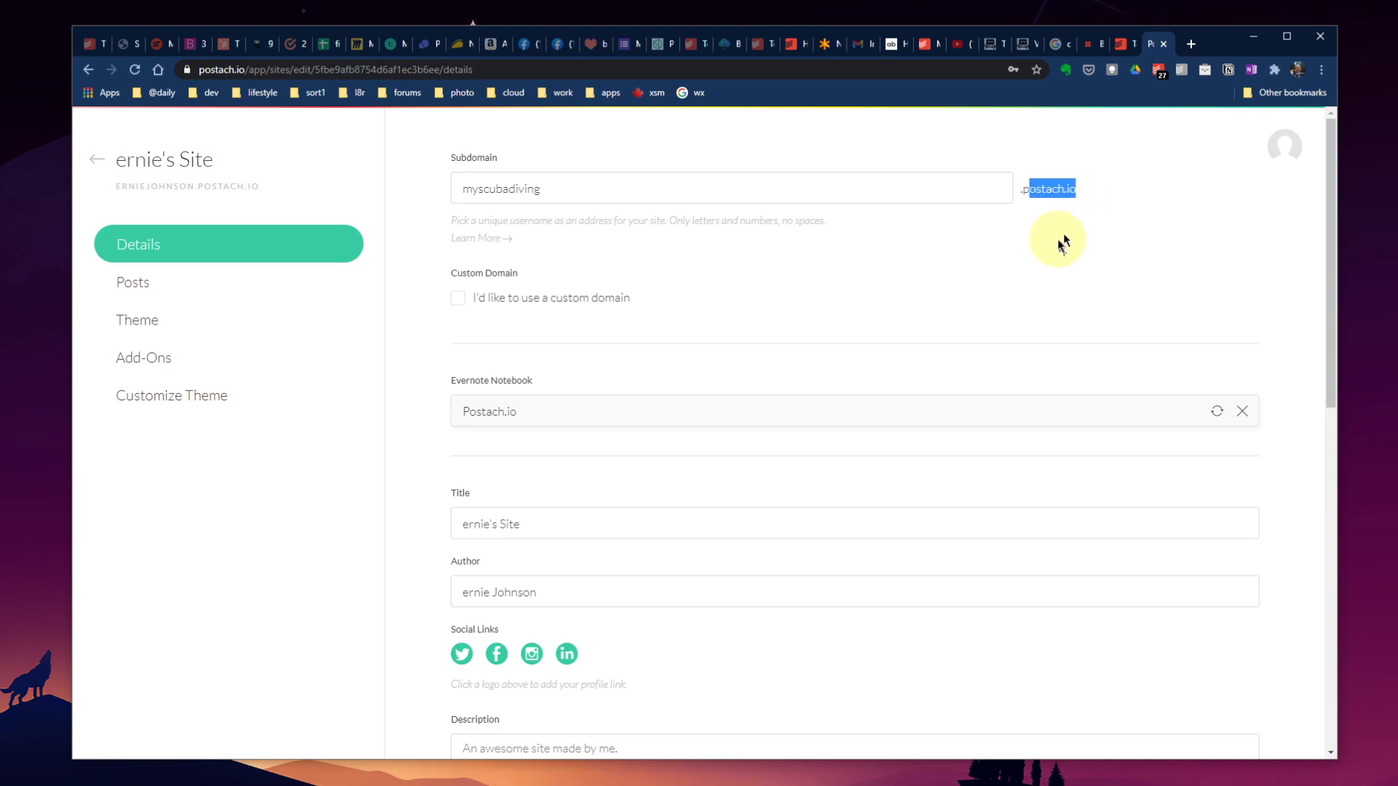
pyautogui.click(1053, 221)
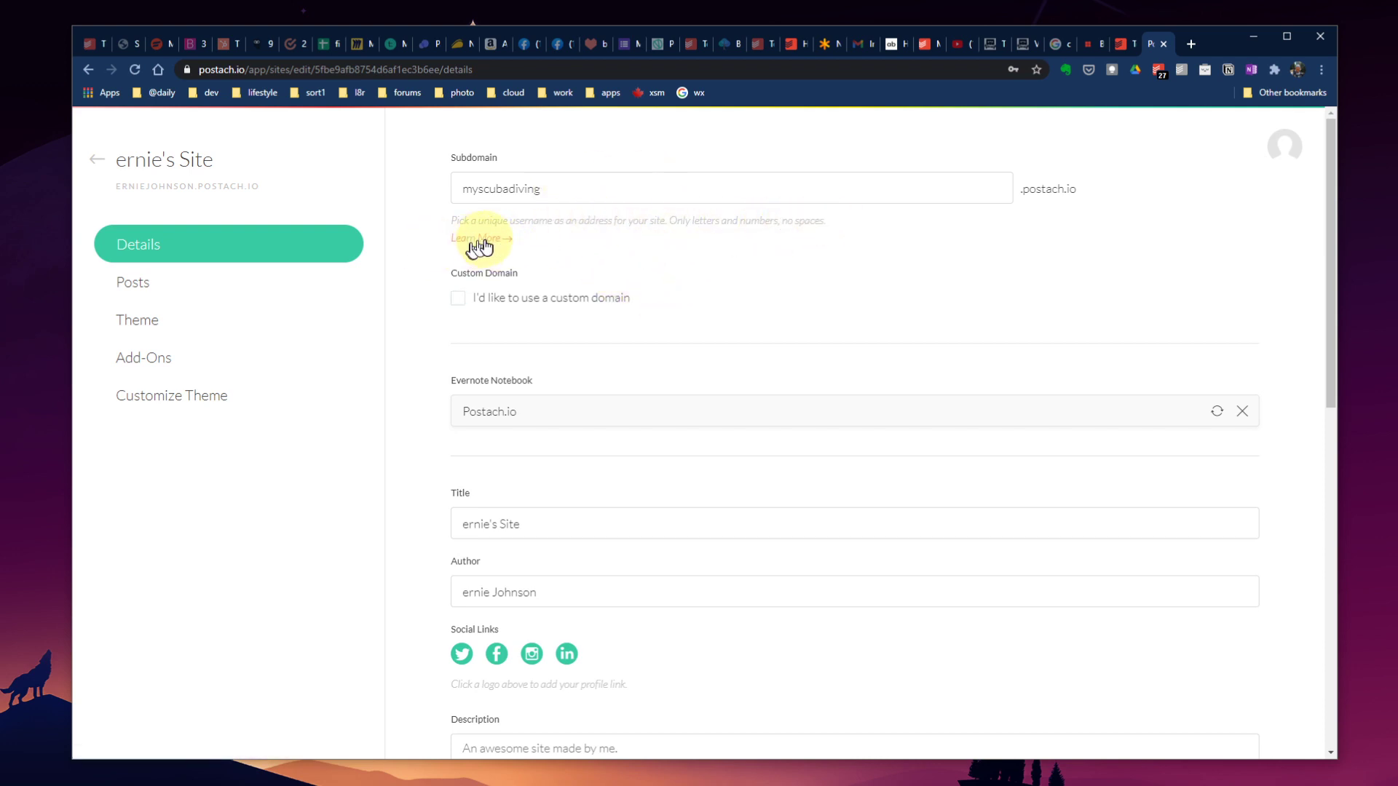
pyautogui.click(457, 299)
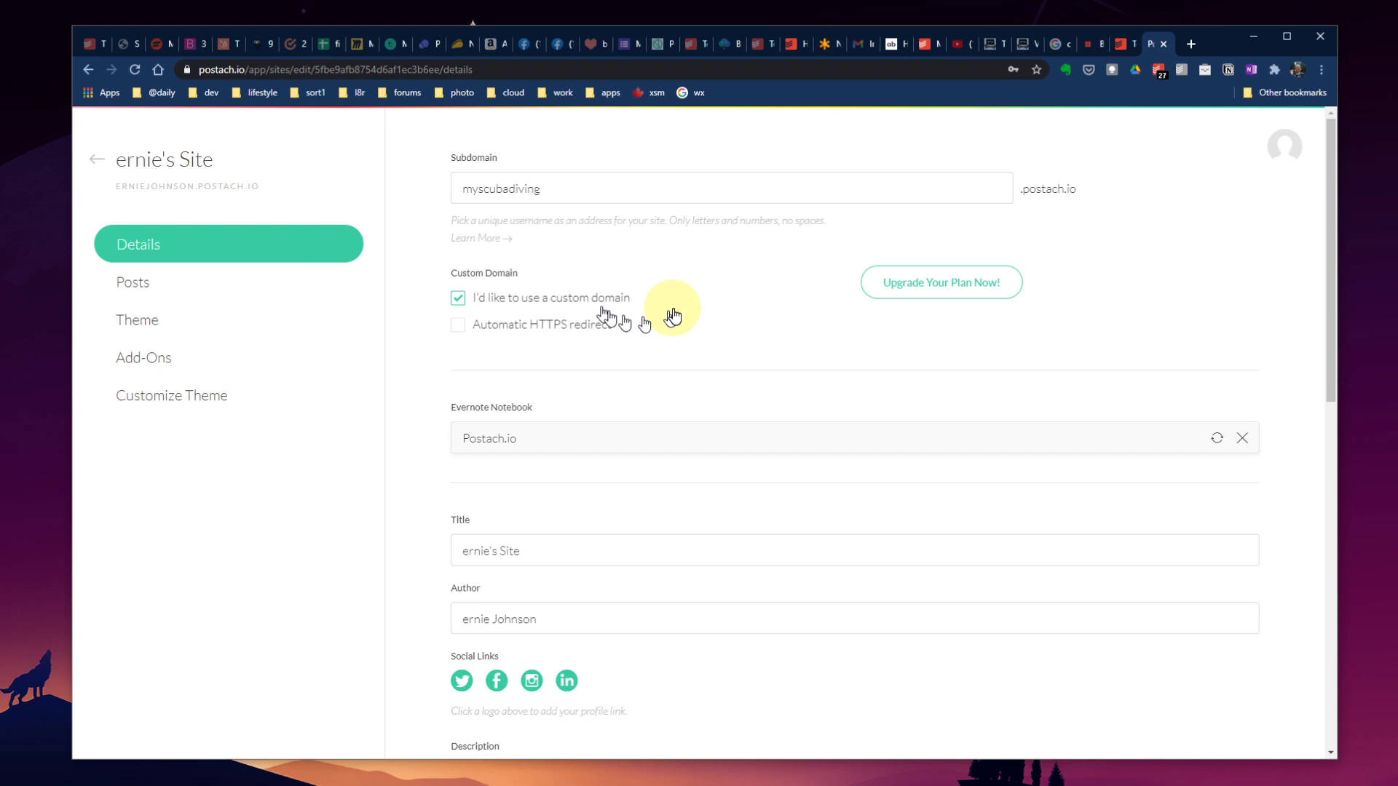
pyautogui.click(457, 299)
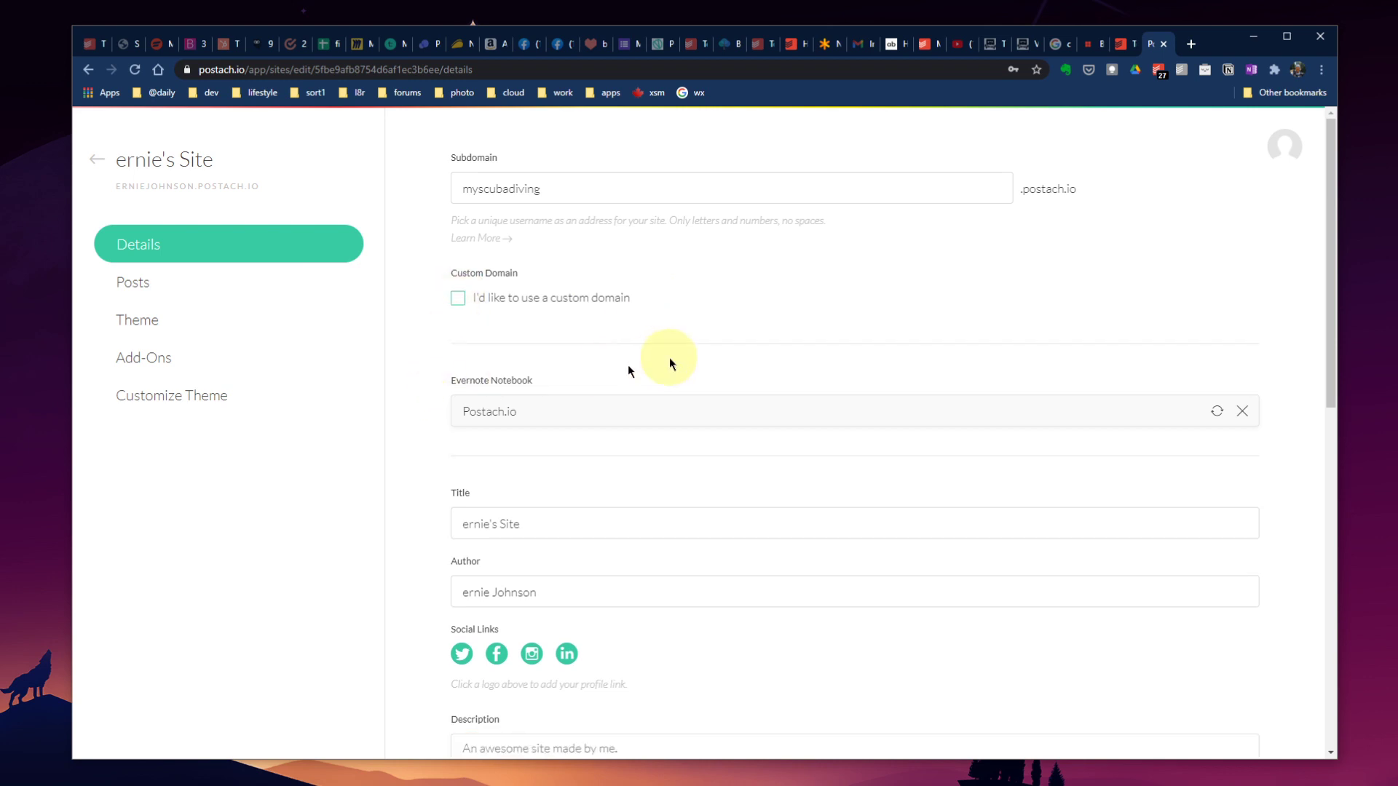
# Set the site's title to My Scuba Diving Adventures and its author to the owner's initials.
pyautogui.scroll(-1, 759, 242)
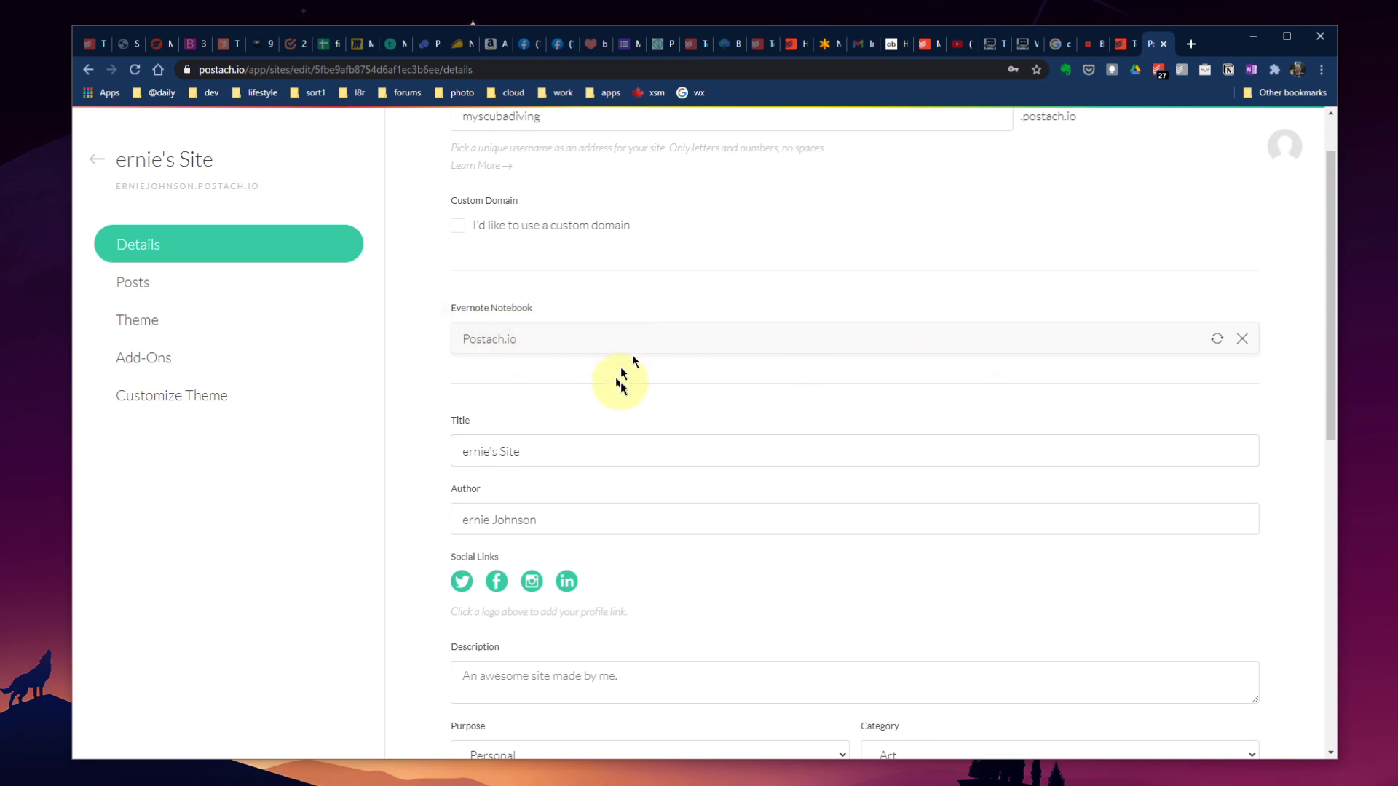
pyautogui.doubleClick(457, 420)
pyautogui.click(539, 457)
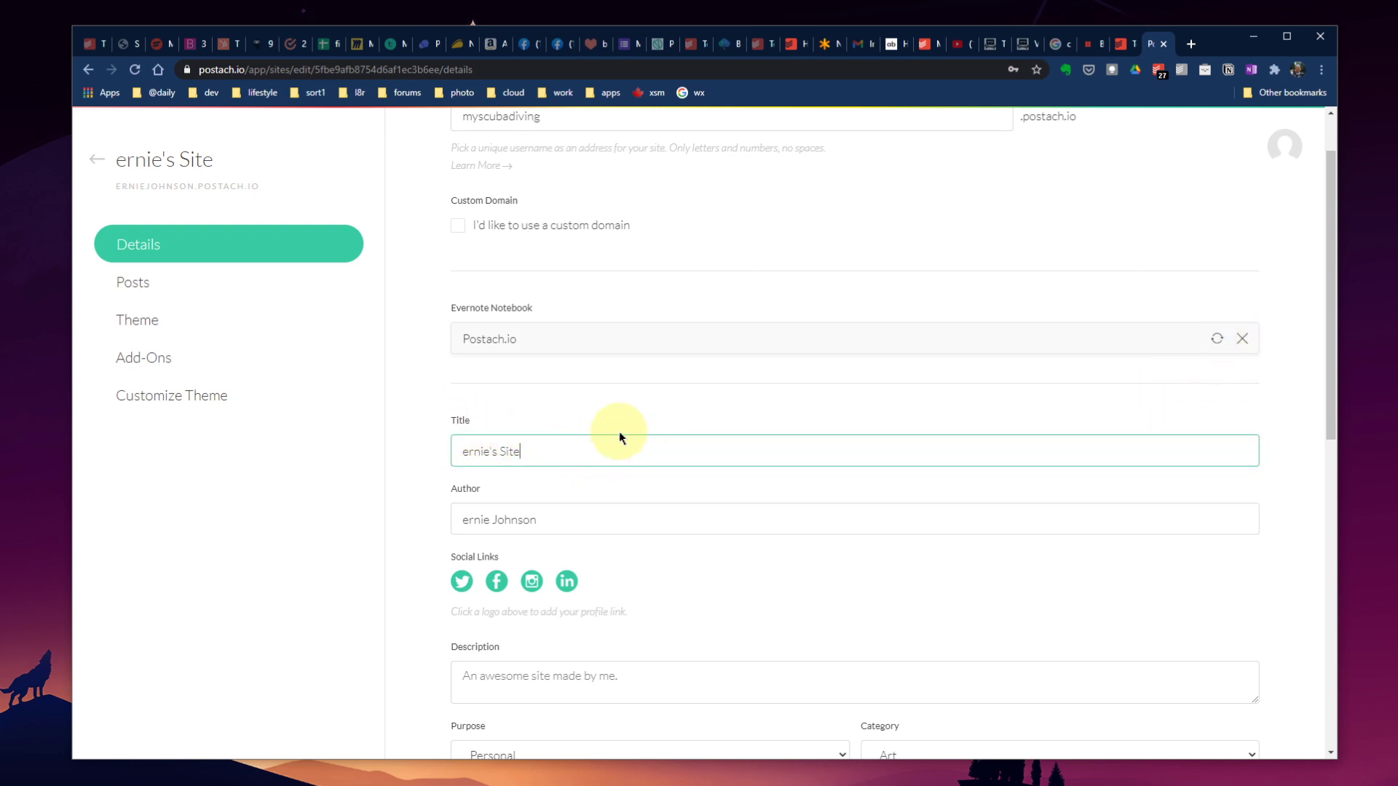
pyautogui.hotkey('ctrl', 'a')
pyautogui.write('My Scuba Diving Adve')
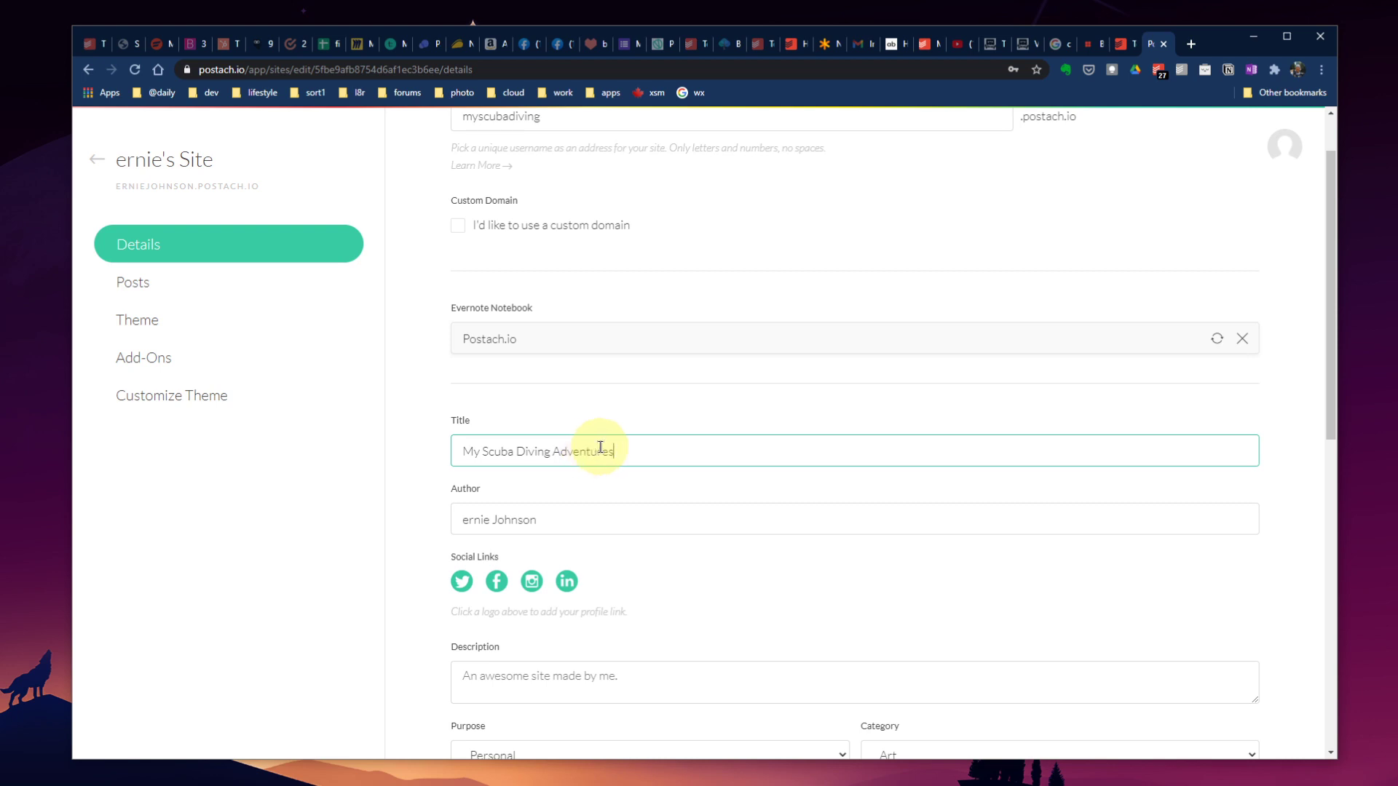
pyautogui.click(565, 522)
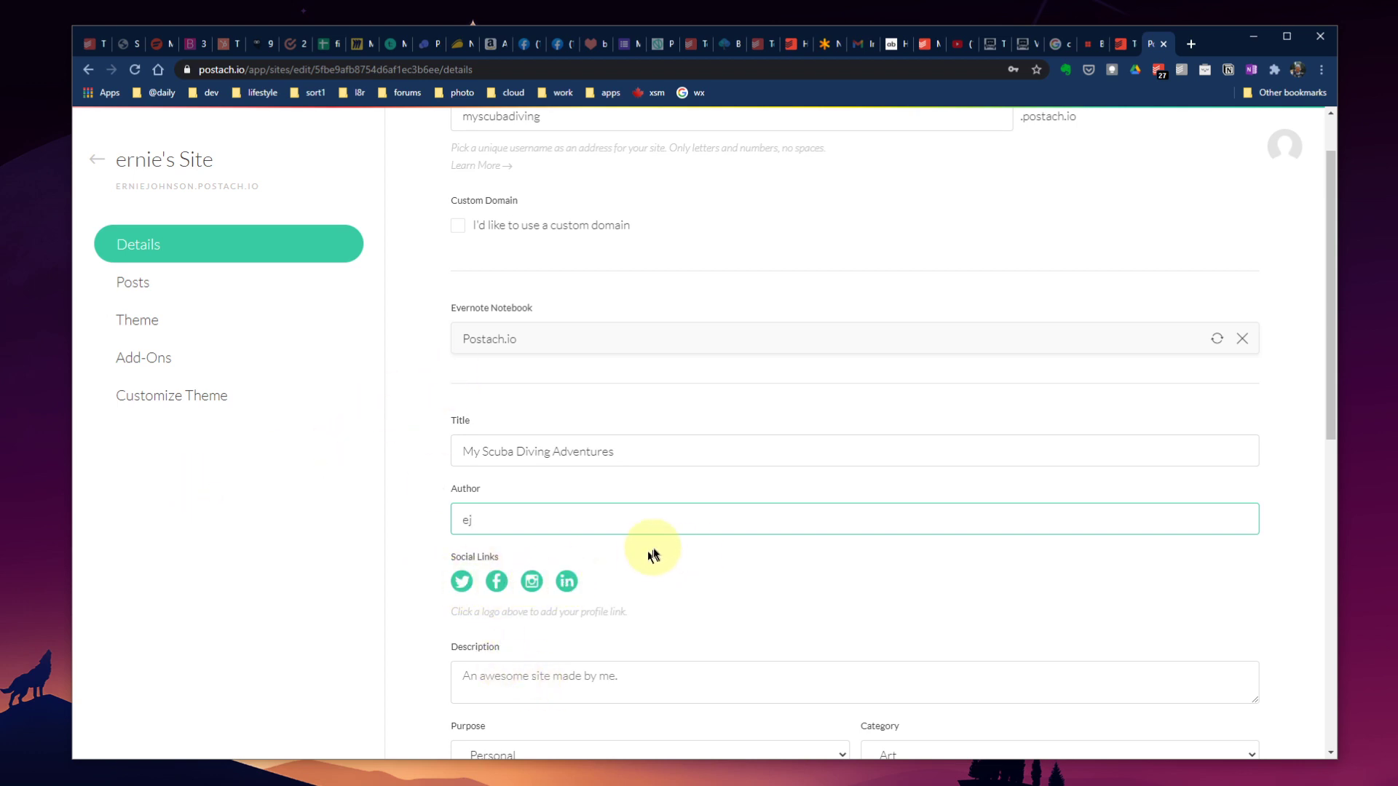
# Describe the site as "This is about all my amazing scuba diving adventures around the world!", with purpose Personal and category Travel.
pyautogui.scroll(-4, 653, 555)
pyautogui.click(638, 382)
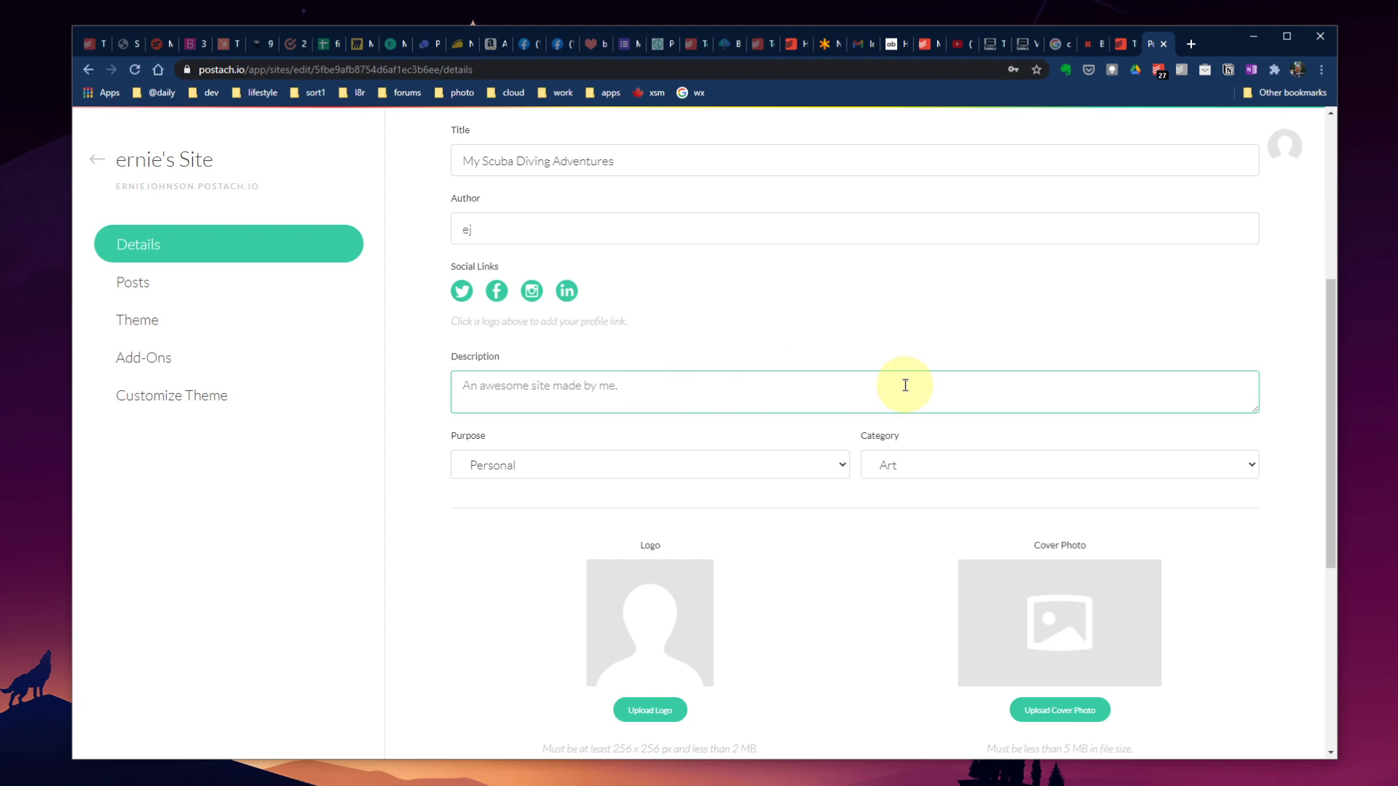
pyautogui.write('This is about all my amazing scuba diving adventures around the world!')
pyautogui.click(489, 463)
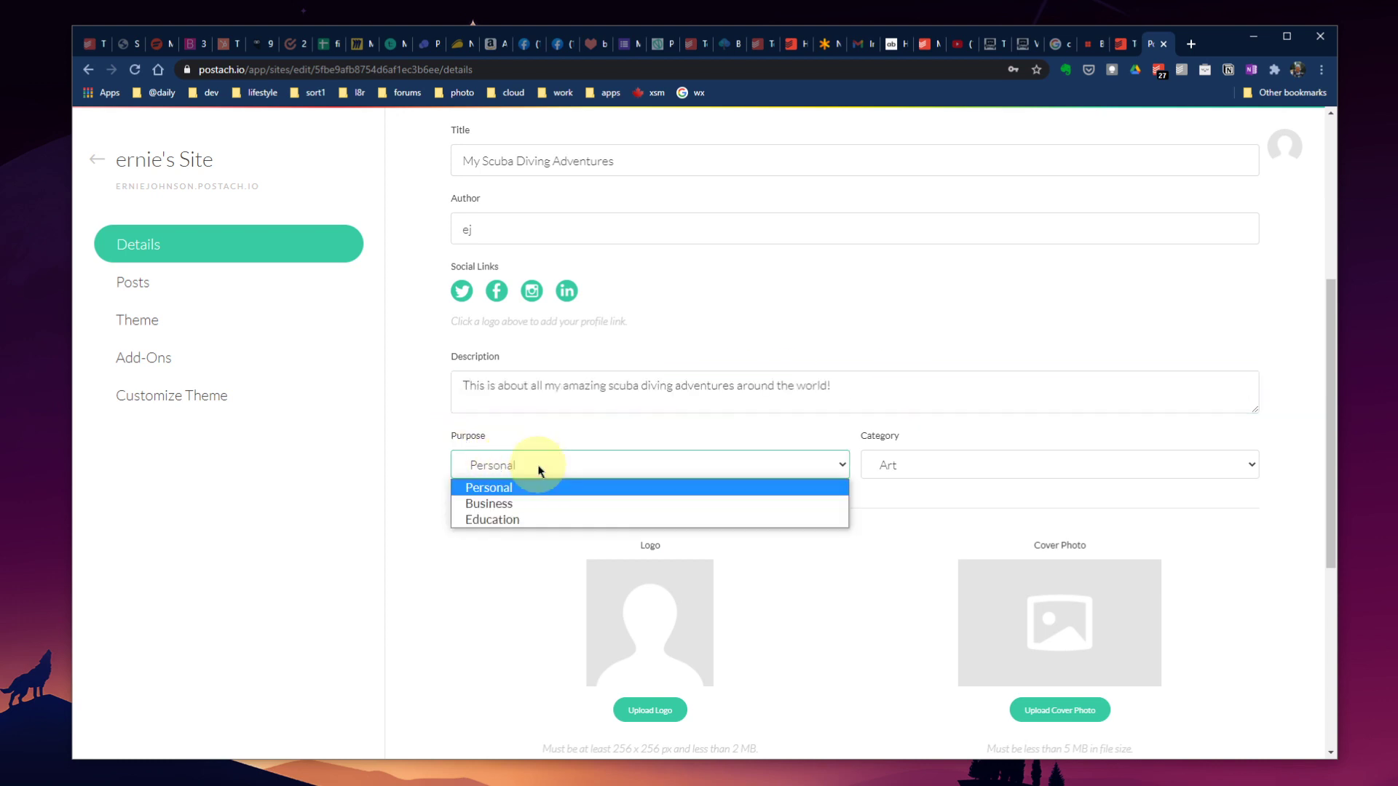
pyautogui.click(500, 486)
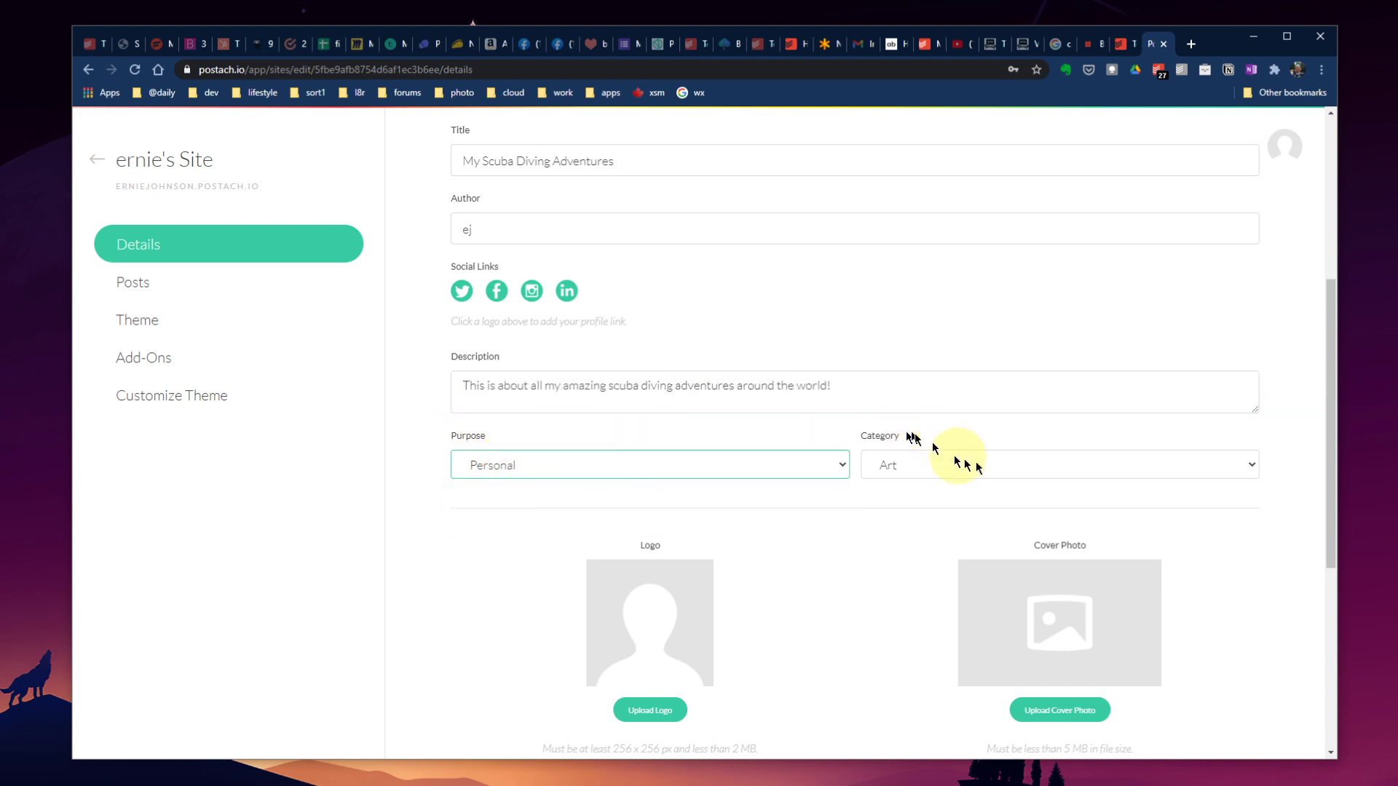
pyautogui.click(903, 466)
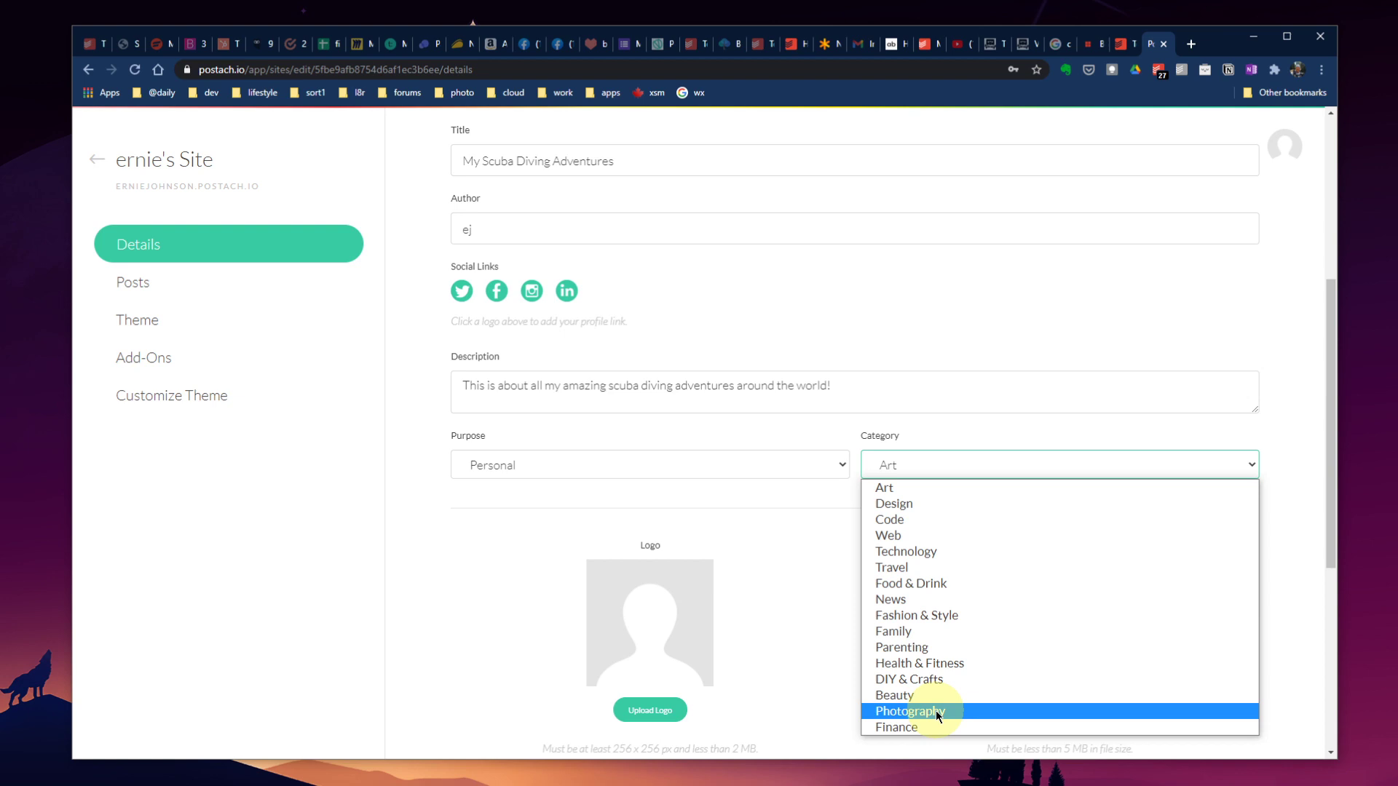
pyautogui.click(900, 568)
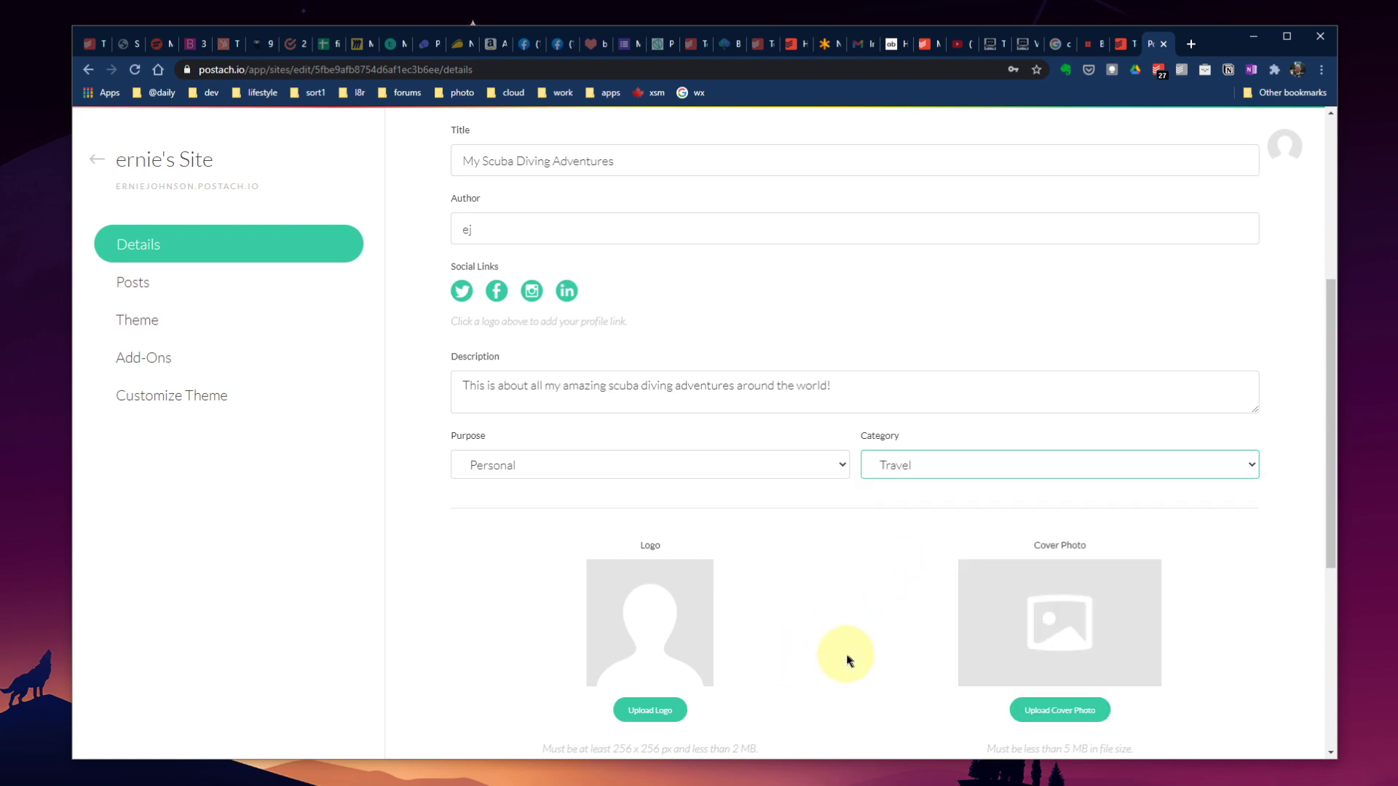
pyautogui.scroll(-3, 838, 618)
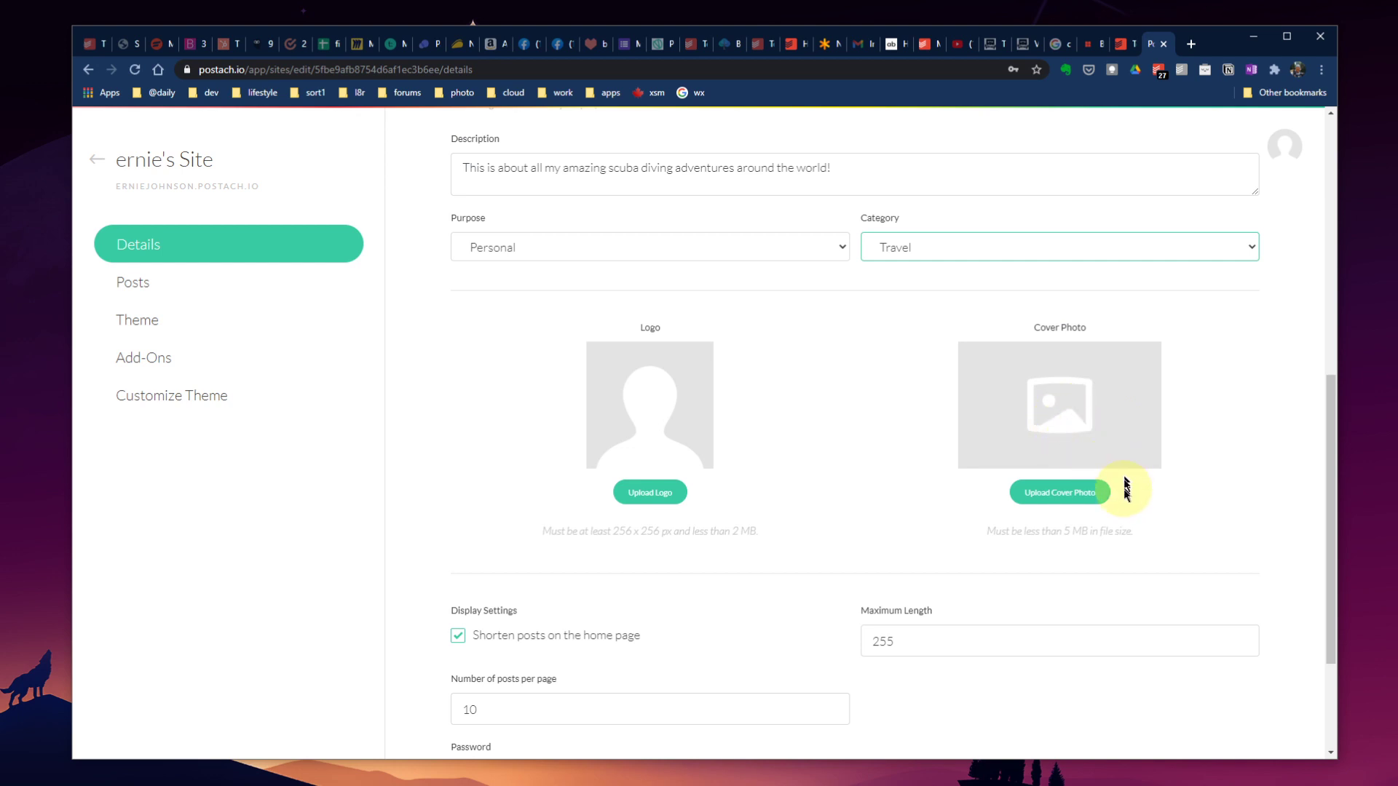
pyautogui.click(1048, 499)
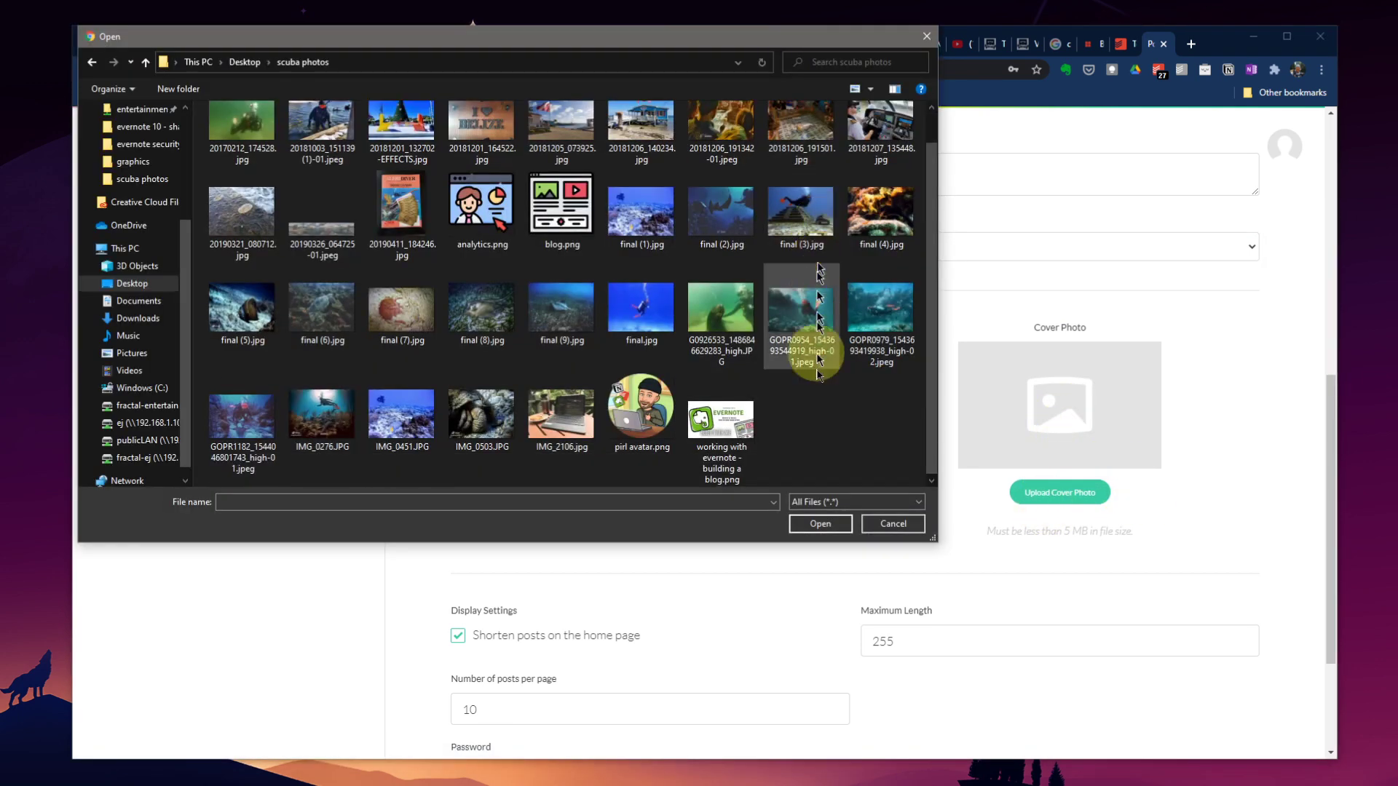
pyautogui.click(881, 306)
pyautogui.click(820, 524)
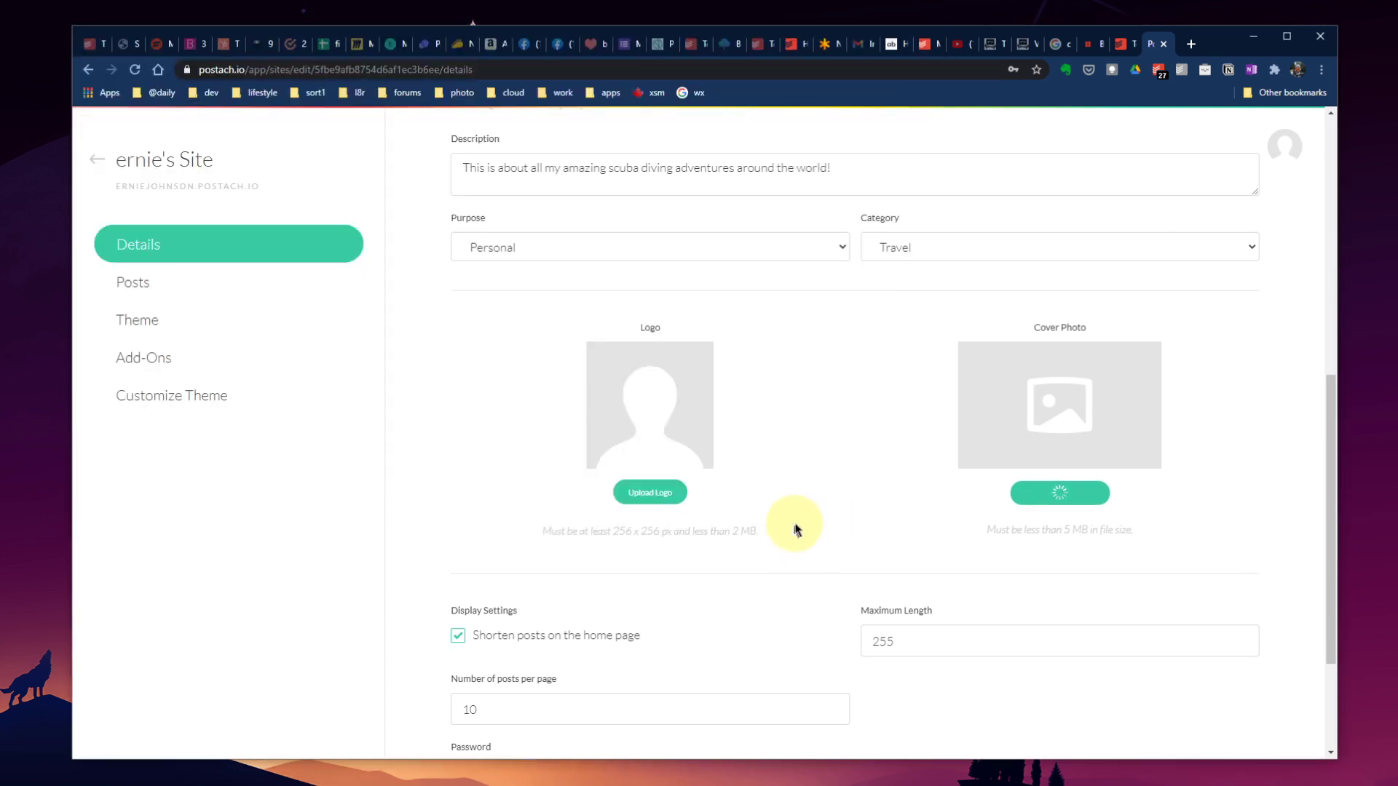
# Upload pirl avatar.png from the scuba photos folder as the site's logo.
pyautogui.click(652, 494)
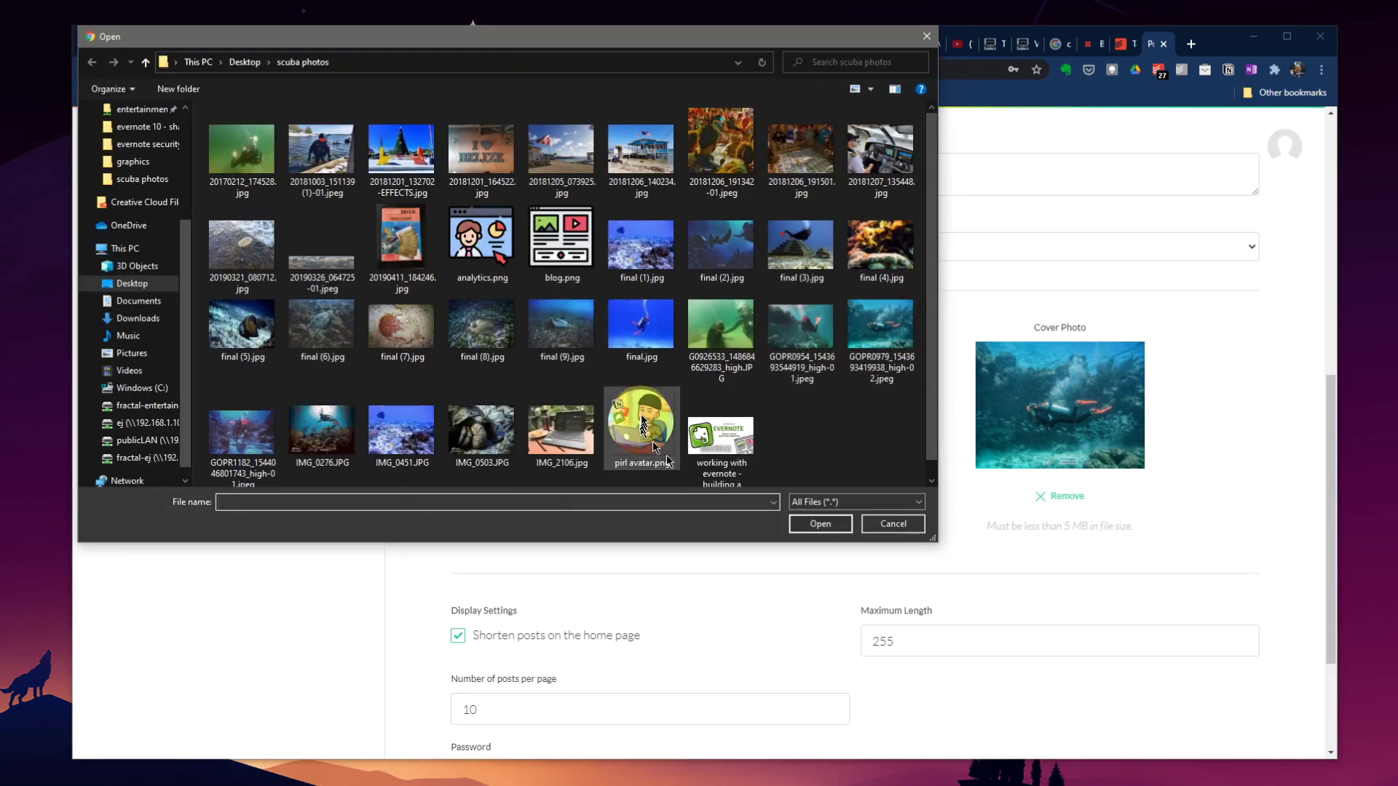
pyautogui.click(644, 423)
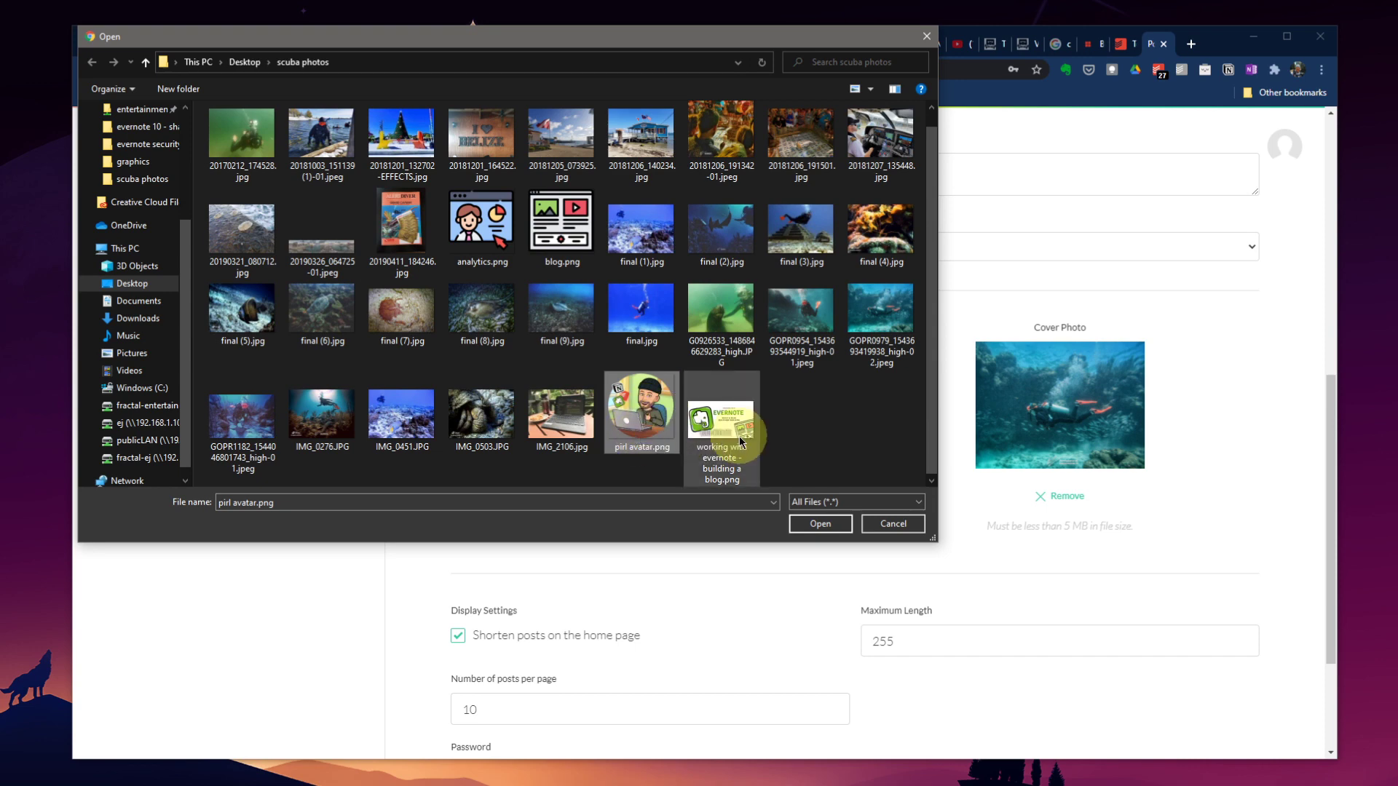
pyautogui.click(820, 524)
# Save the site details, leaving password protection off and external links opening in a new tab.
pyautogui.scroll(-3, 859, 495)
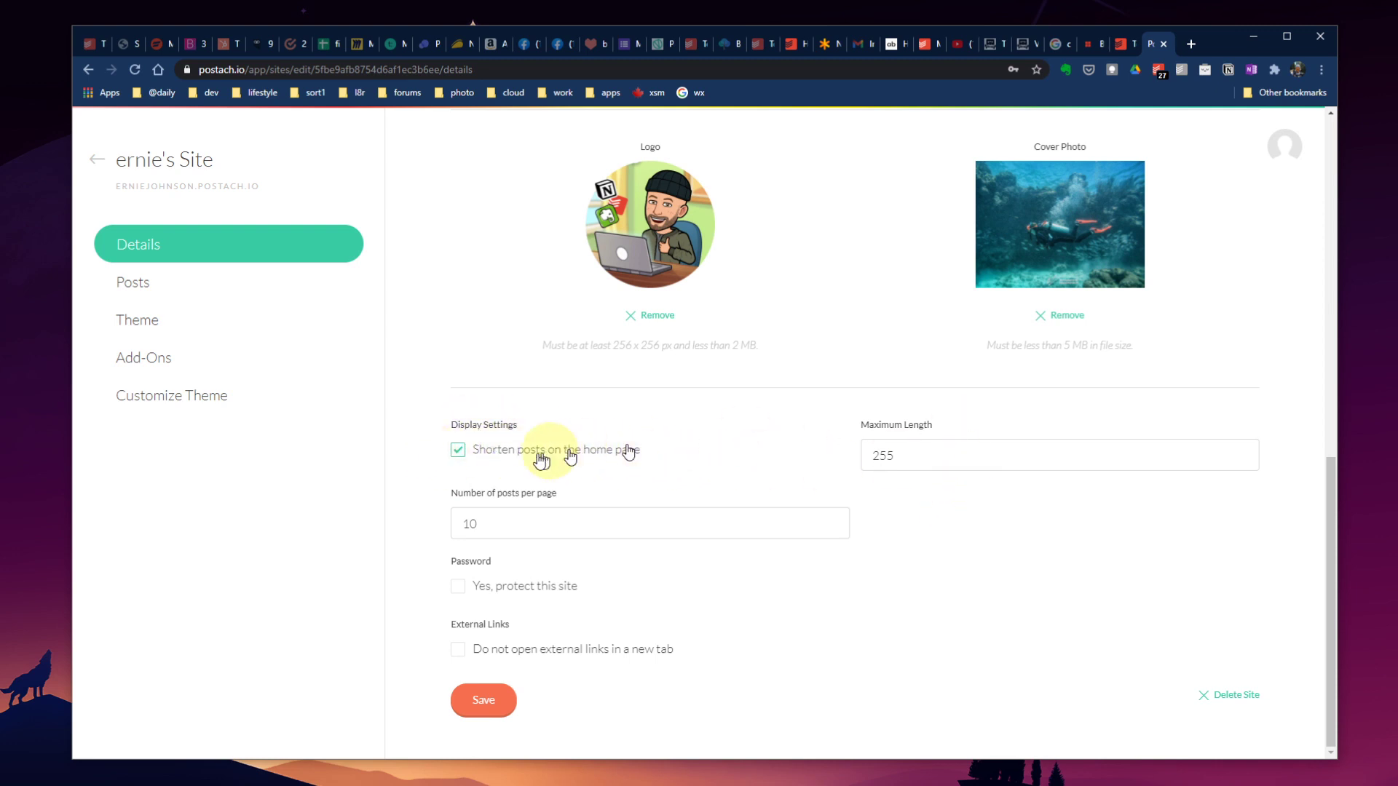
pyautogui.click(458, 587)
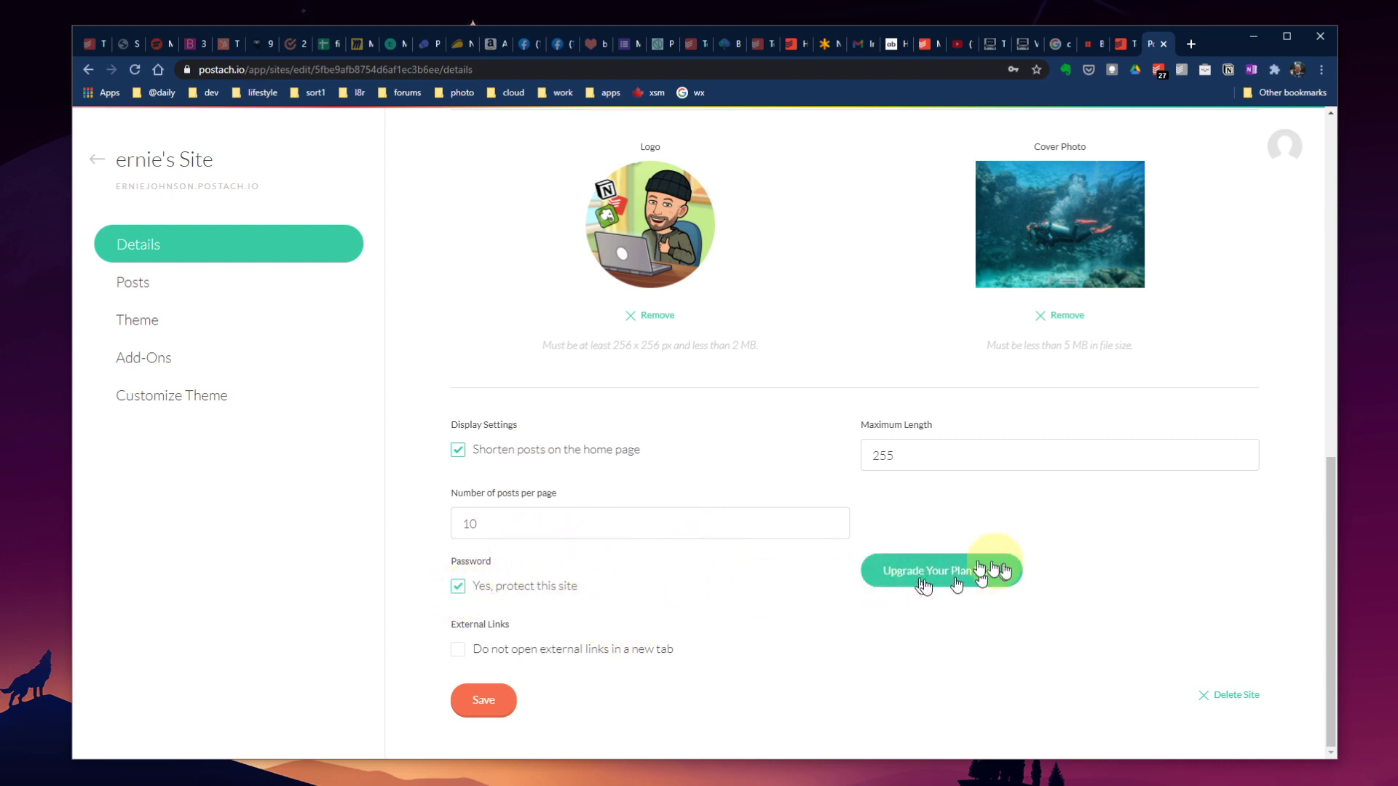
pyautogui.click(458, 587)
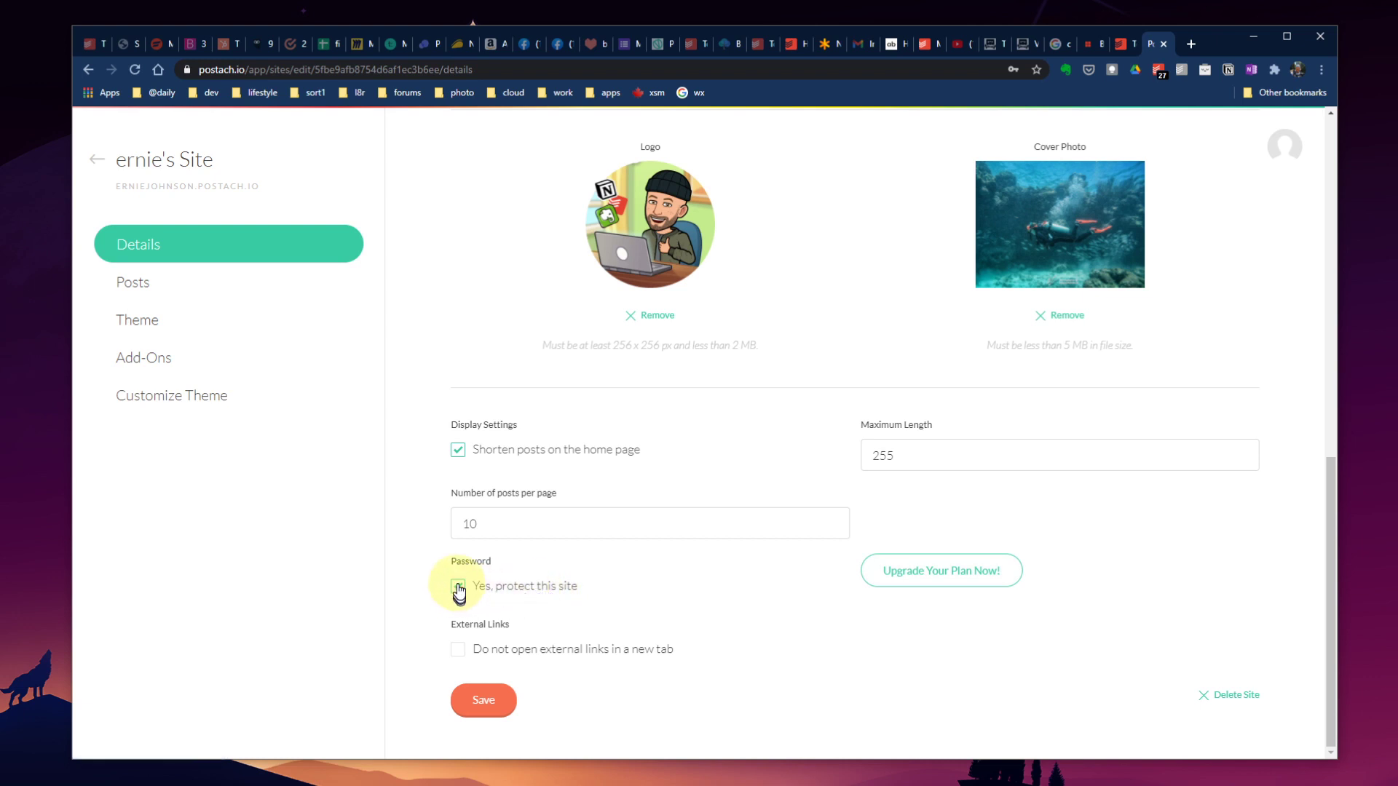
pyautogui.click(458, 655)
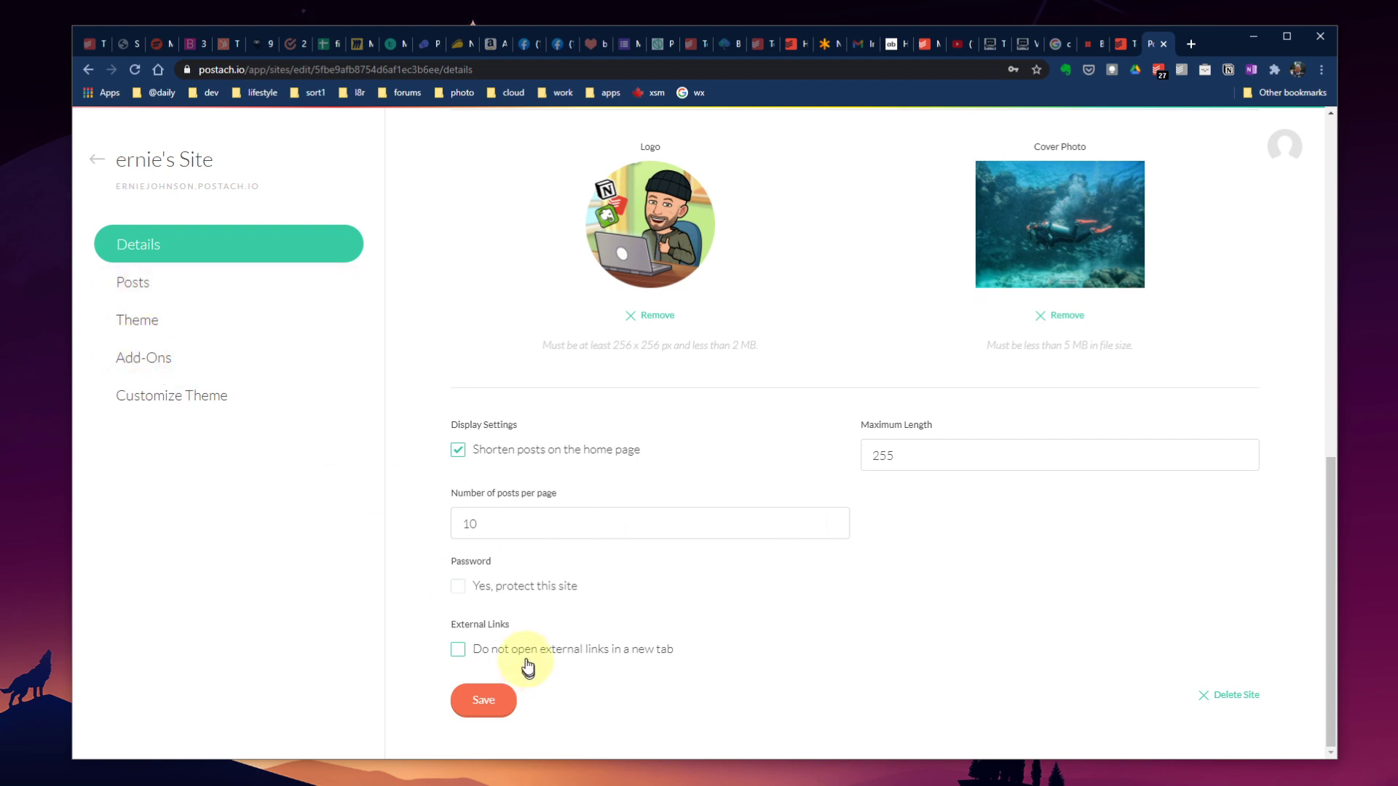
pyautogui.click(477, 700)
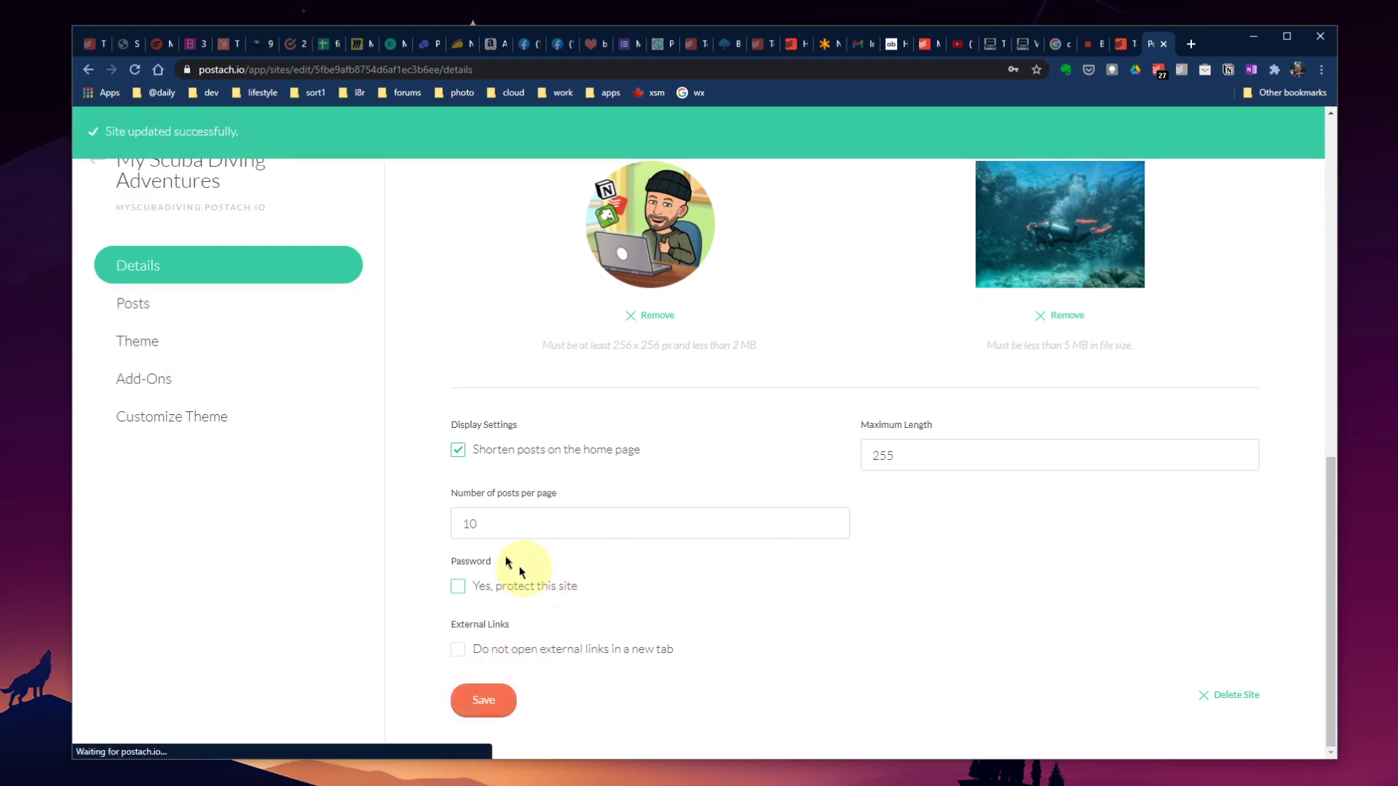
pyautogui.click(255, 133)
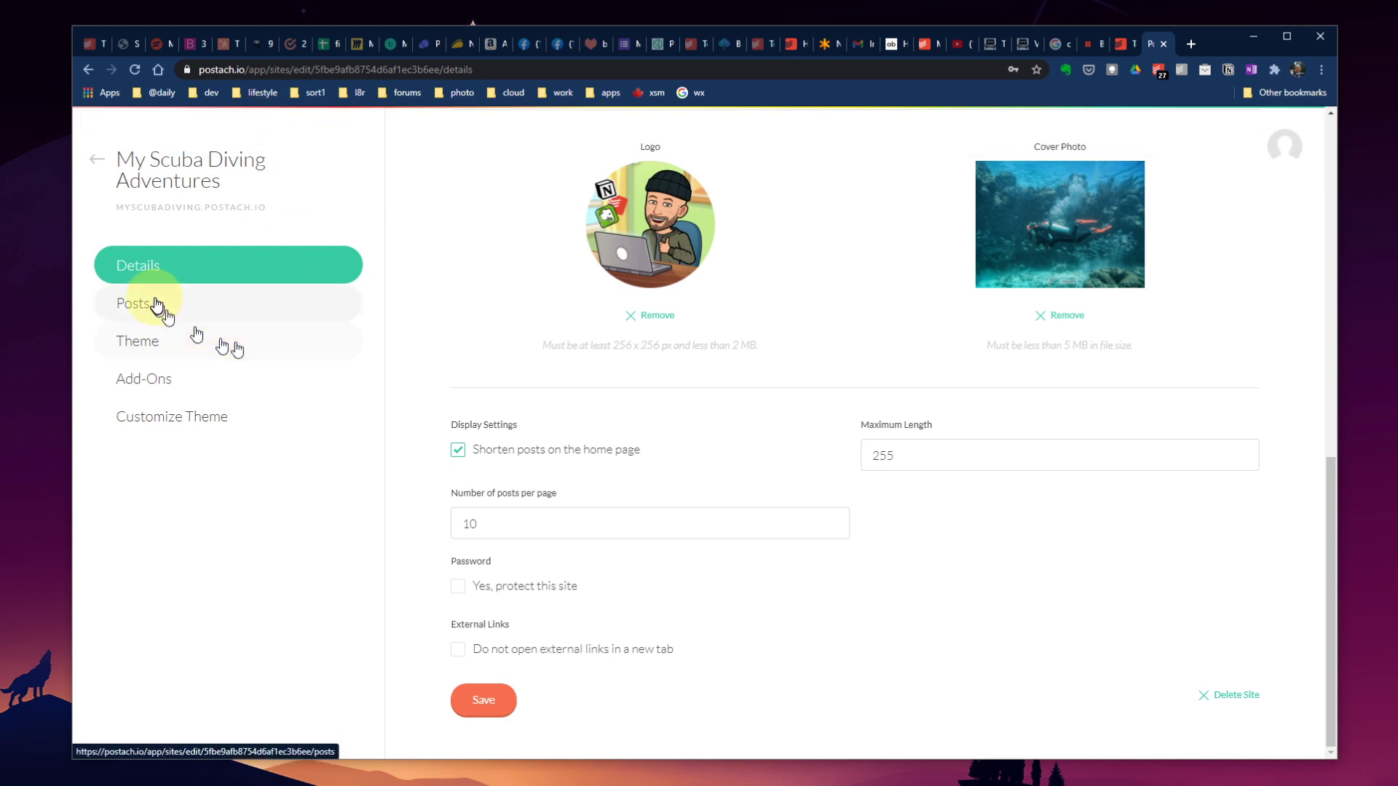
# Browse the full range of site themes, and review the available social sharing, analytics and comment add-ons.
pyautogui.click(146, 352)
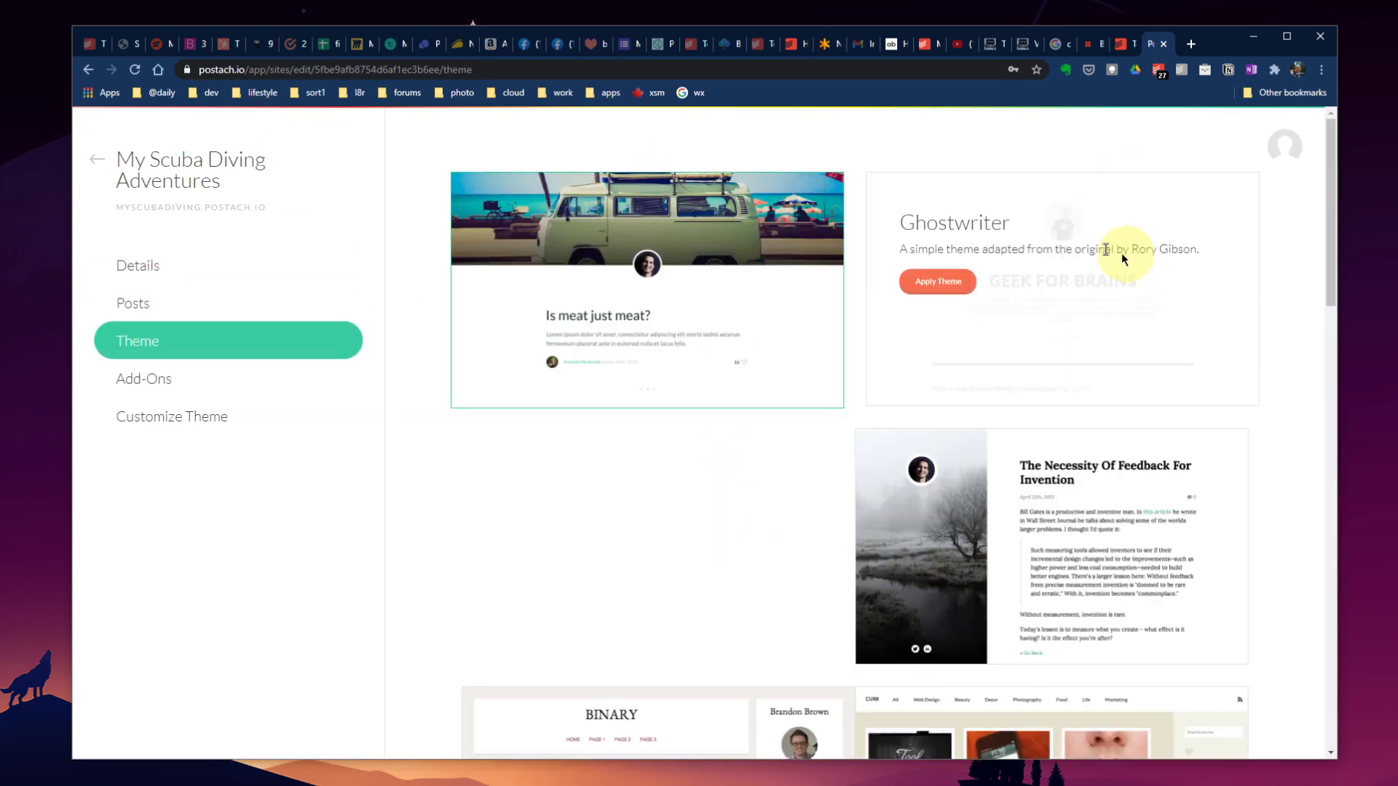
pyautogui.scroll(-6, 1055, 623)
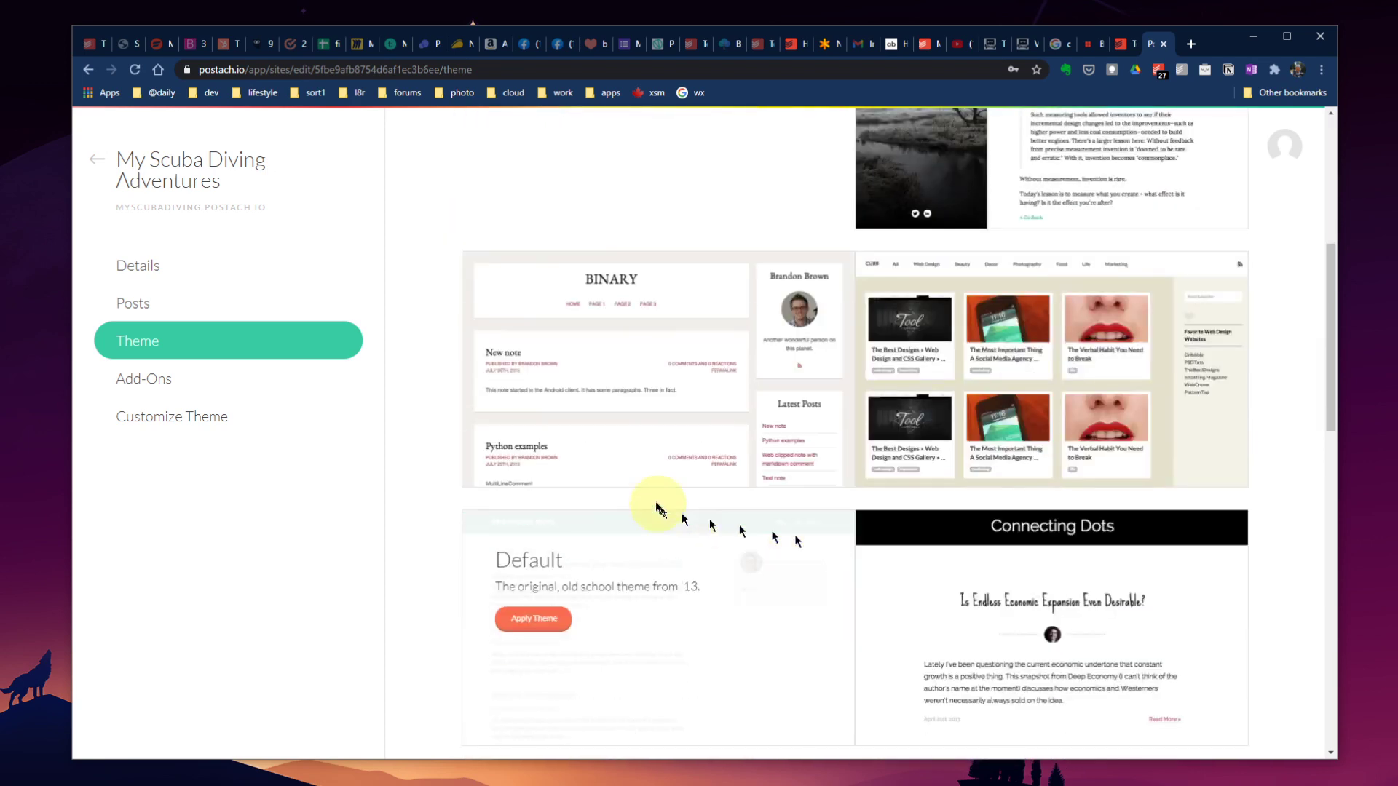
pyautogui.scroll(-1, 1114, 501)
pyautogui.scroll(-4, 1077, 488)
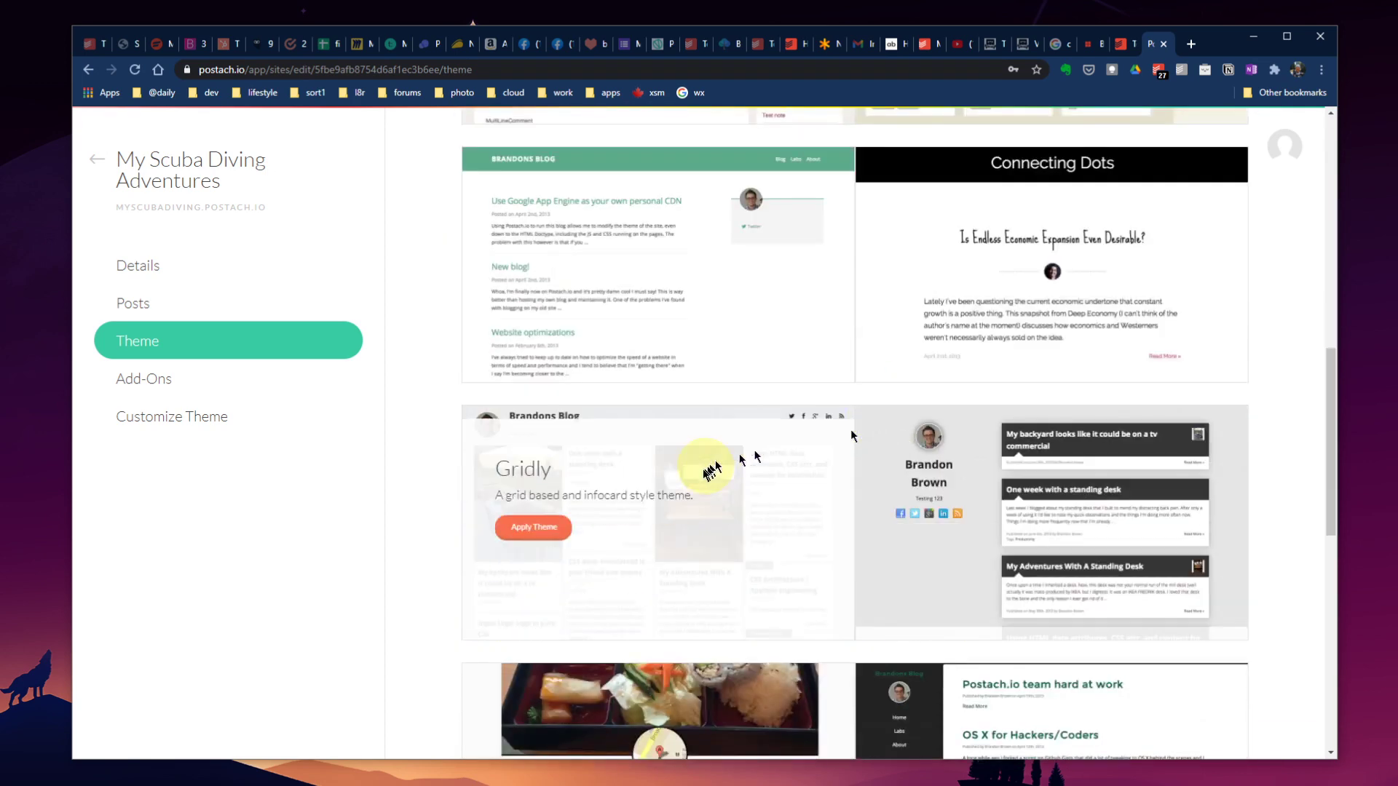
pyautogui.scroll(-8, 699, 495)
pyautogui.click(932, 475)
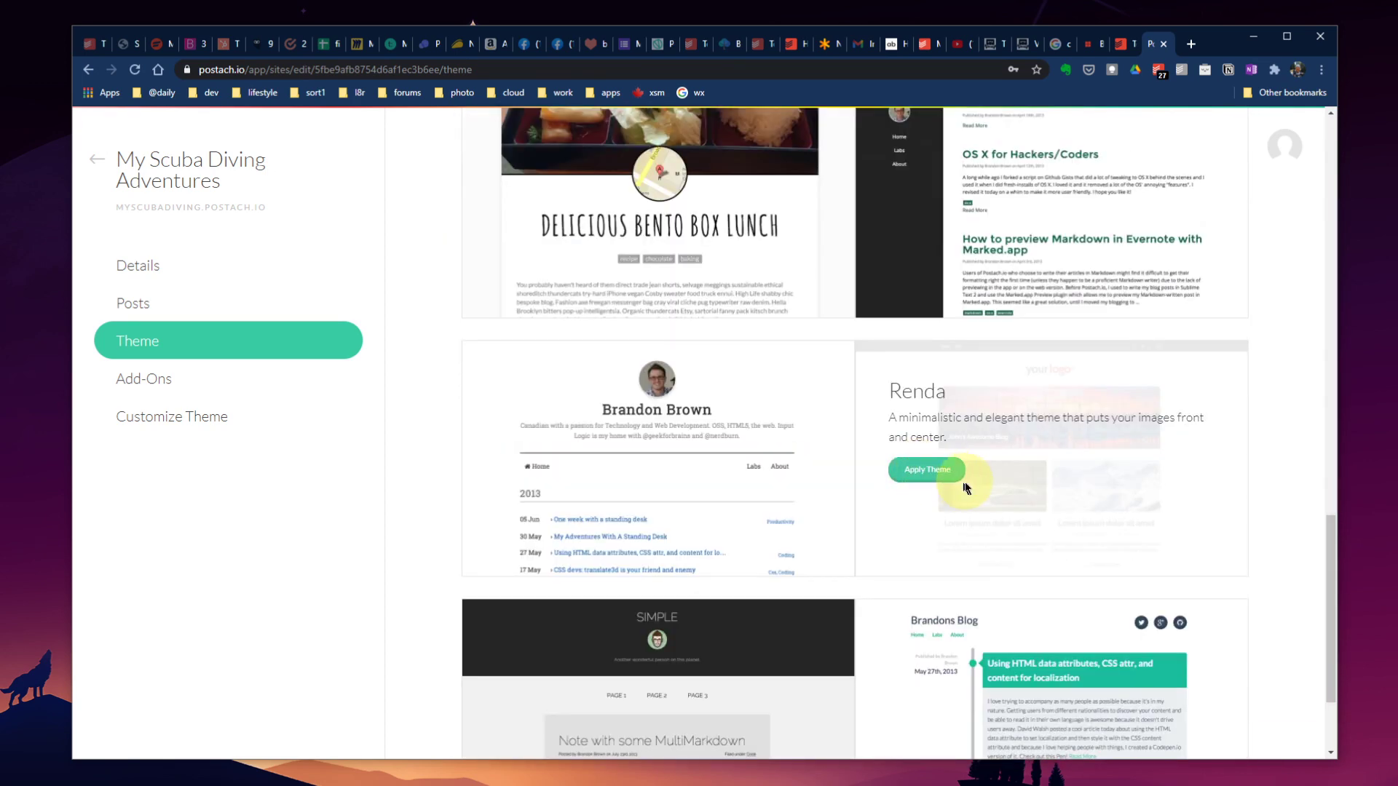
pyautogui.scroll(-2, 961, 480)
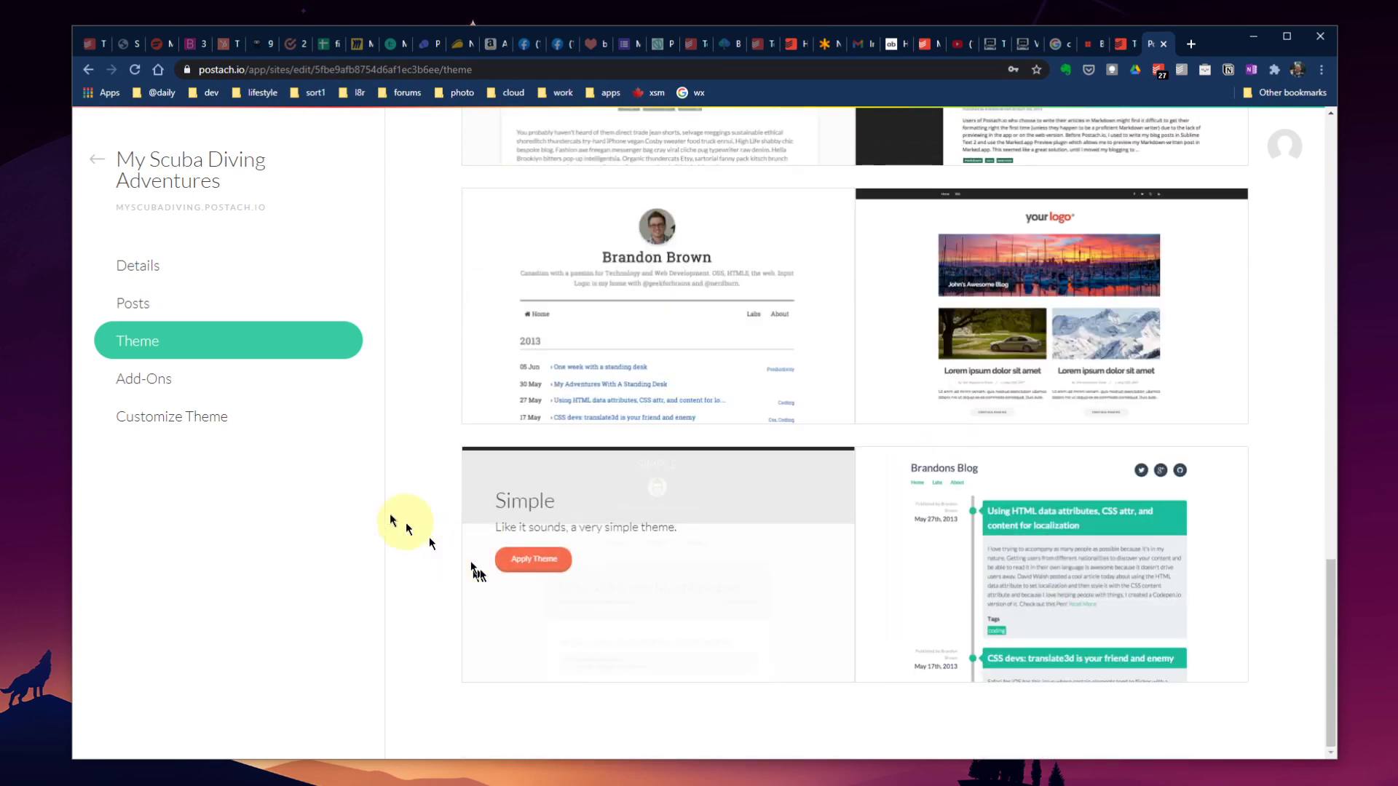
pyautogui.click(140, 381)
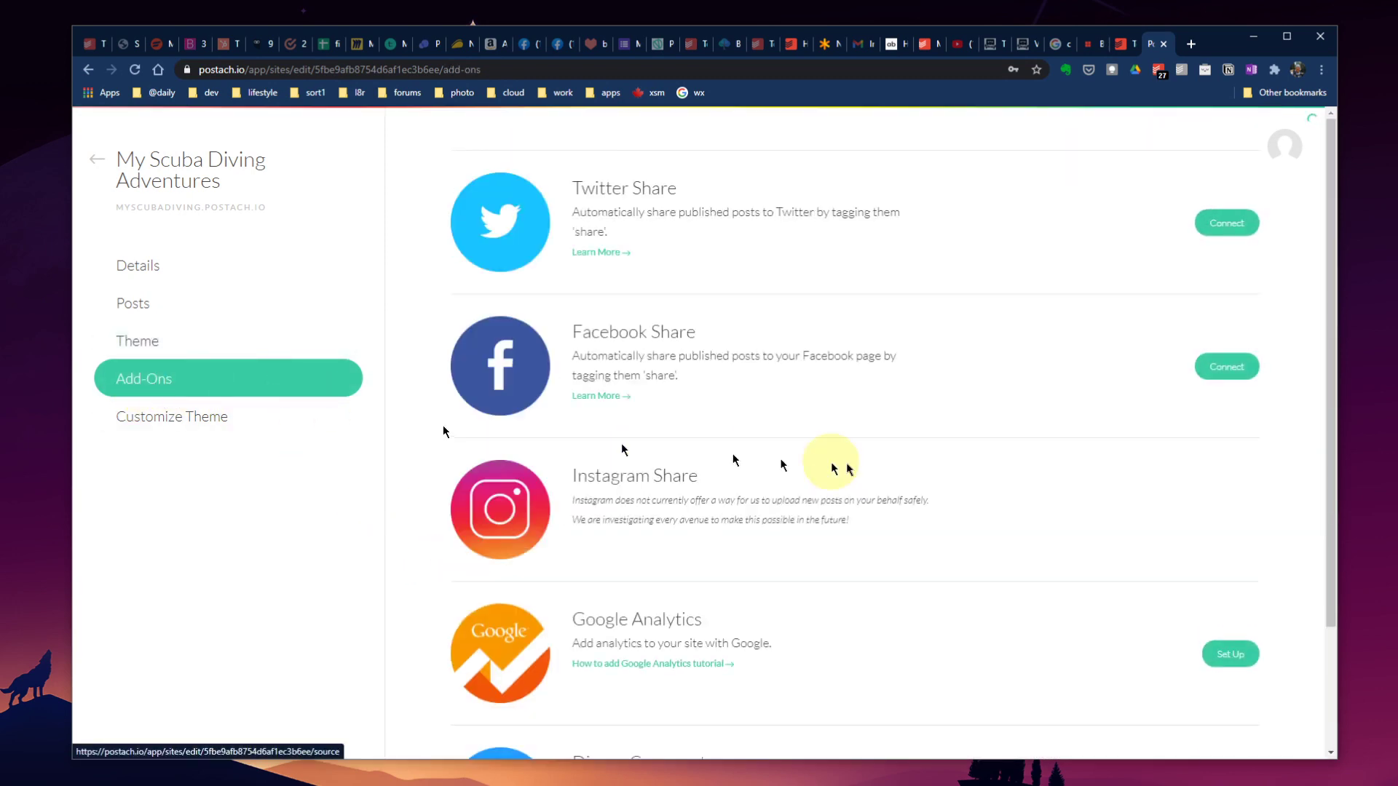
pyautogui.scroll(-2, 918, 356)
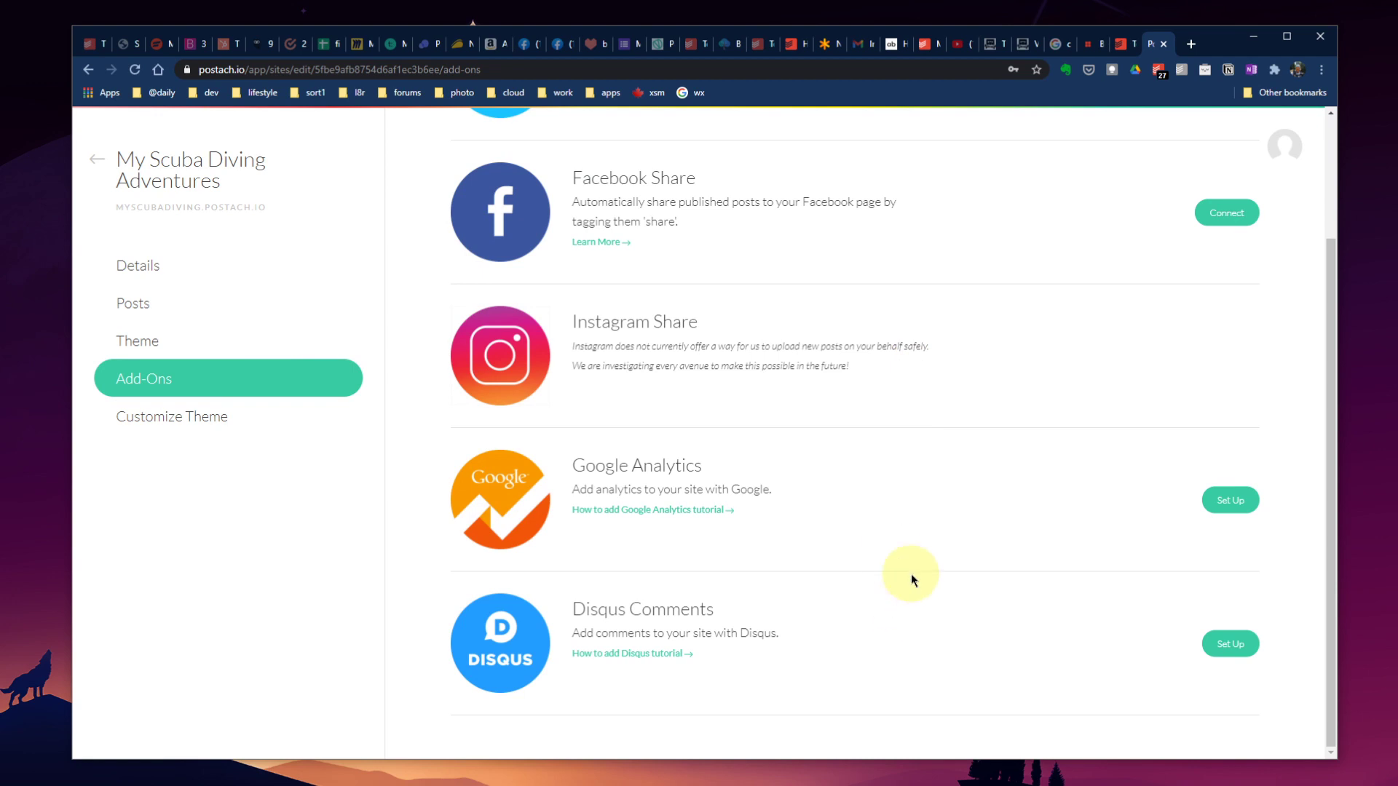
# Check the theme customization option, and return to the list of sites.
pyautogui.scroll(2, 912, 575)
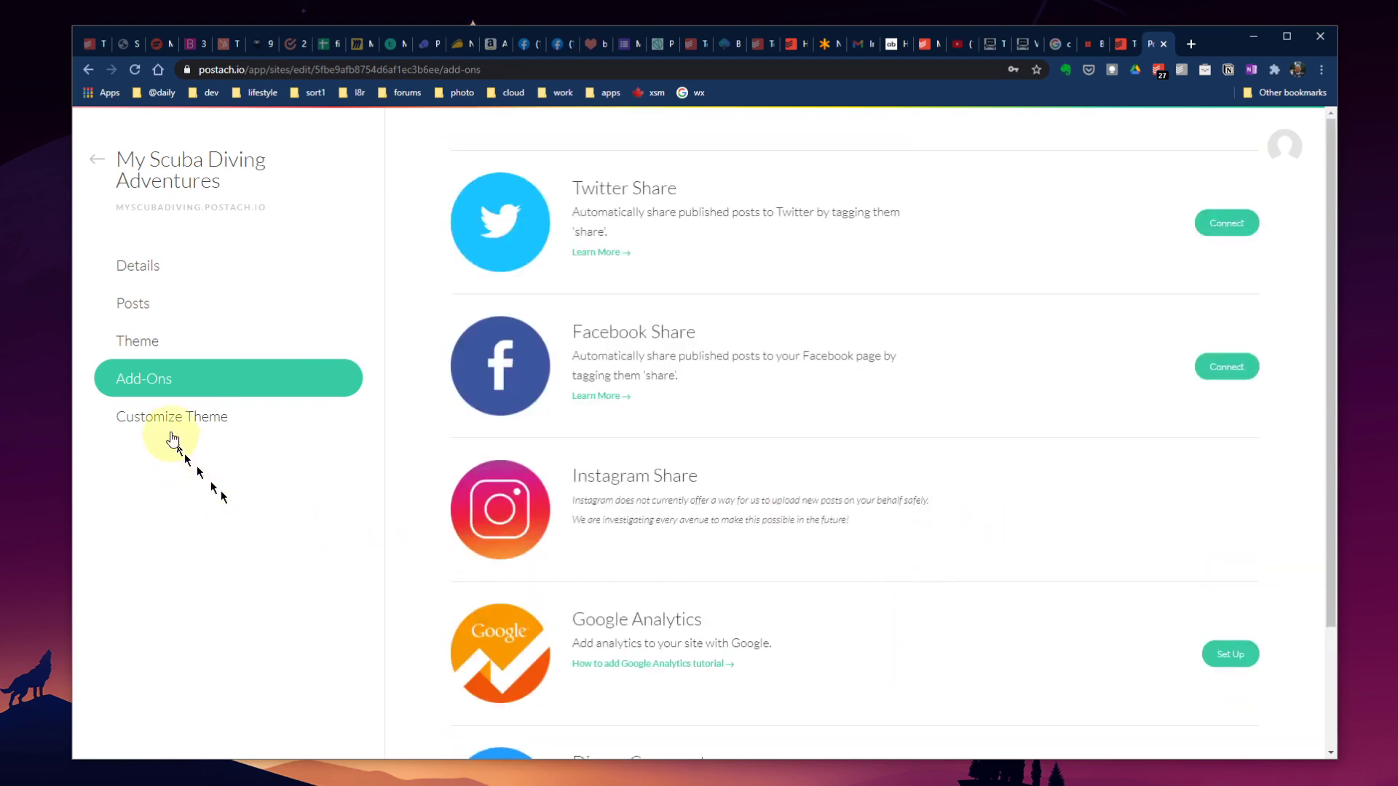
pyautogui.click(163, 416)
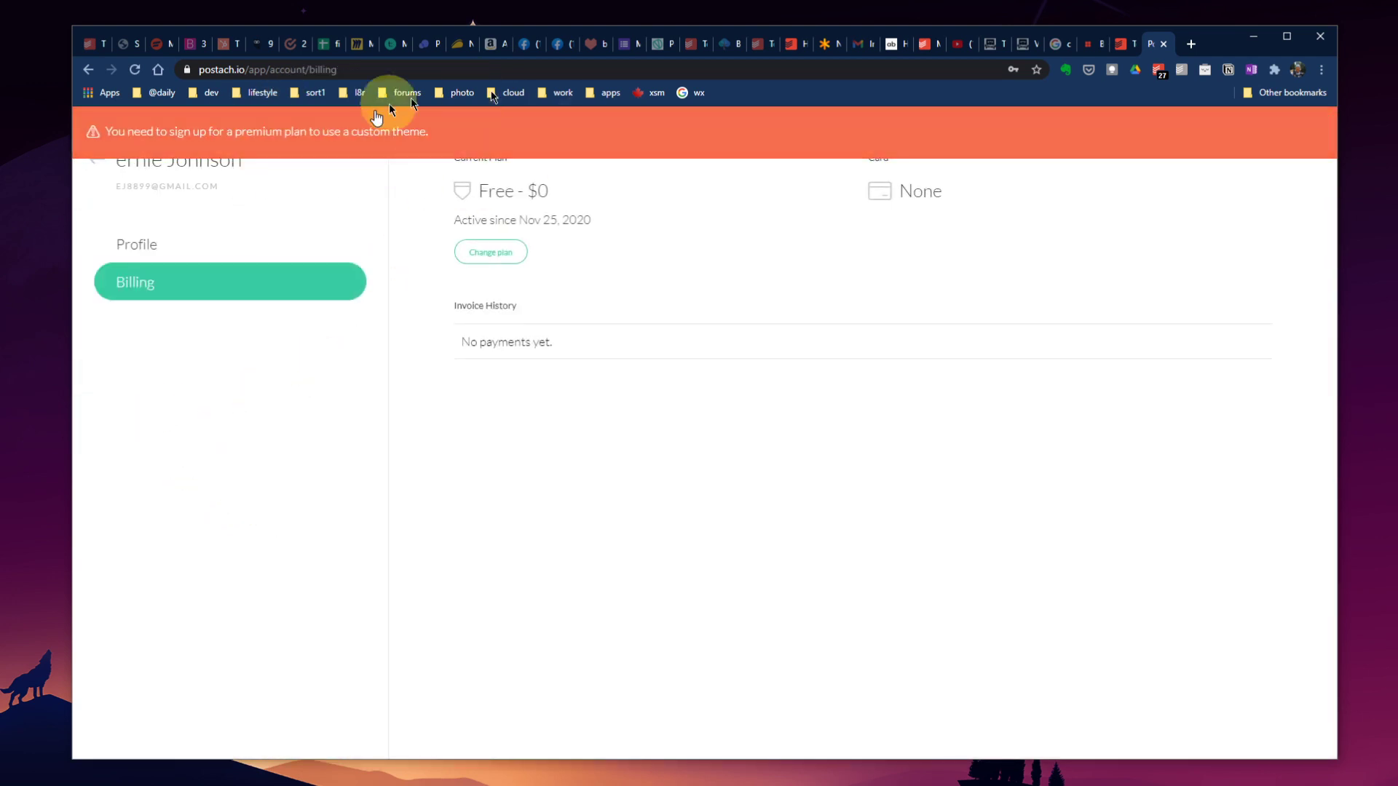
pyautogui.click(97, 161)
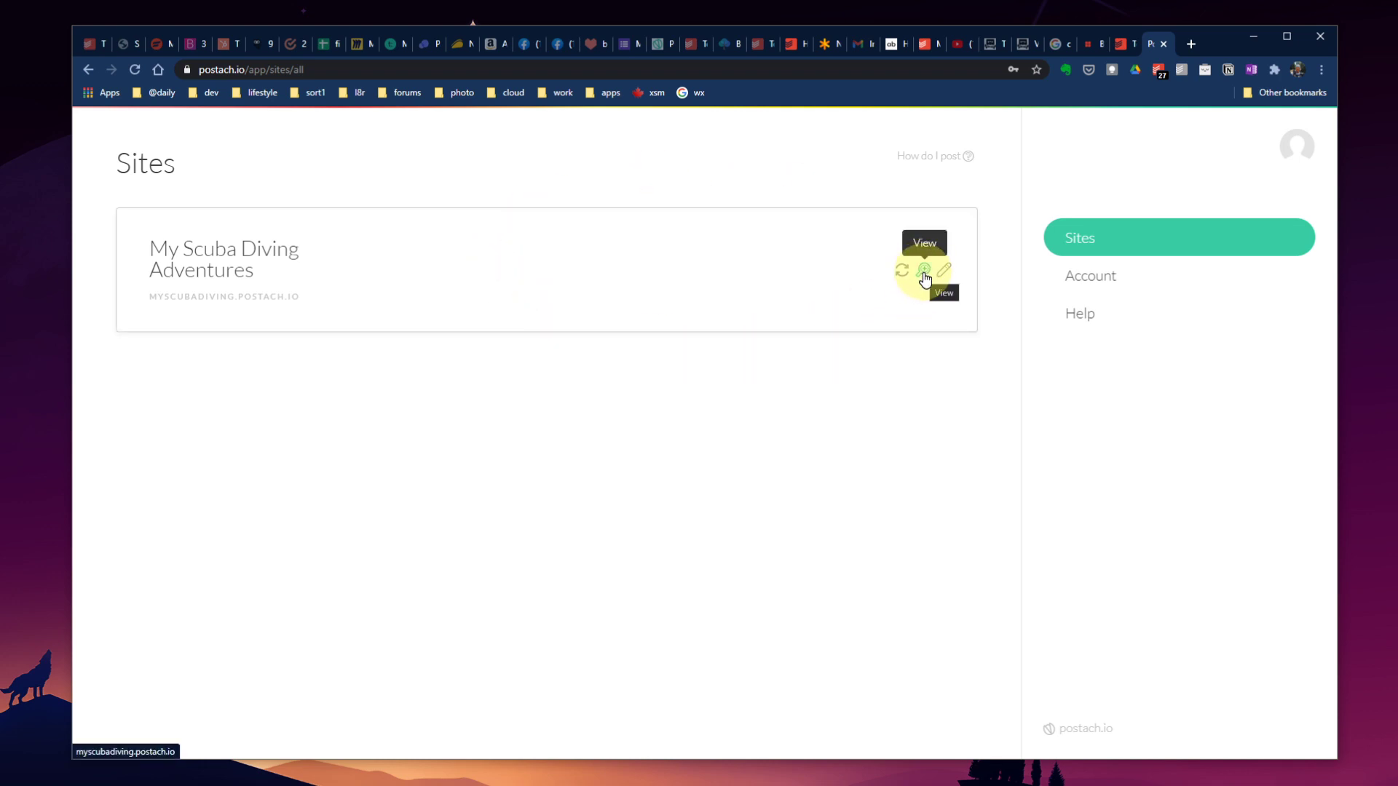
# View the live My Scuba Diving Adventures site and examine its cover photo, logo and title.
pyautogui.click(923, 271)
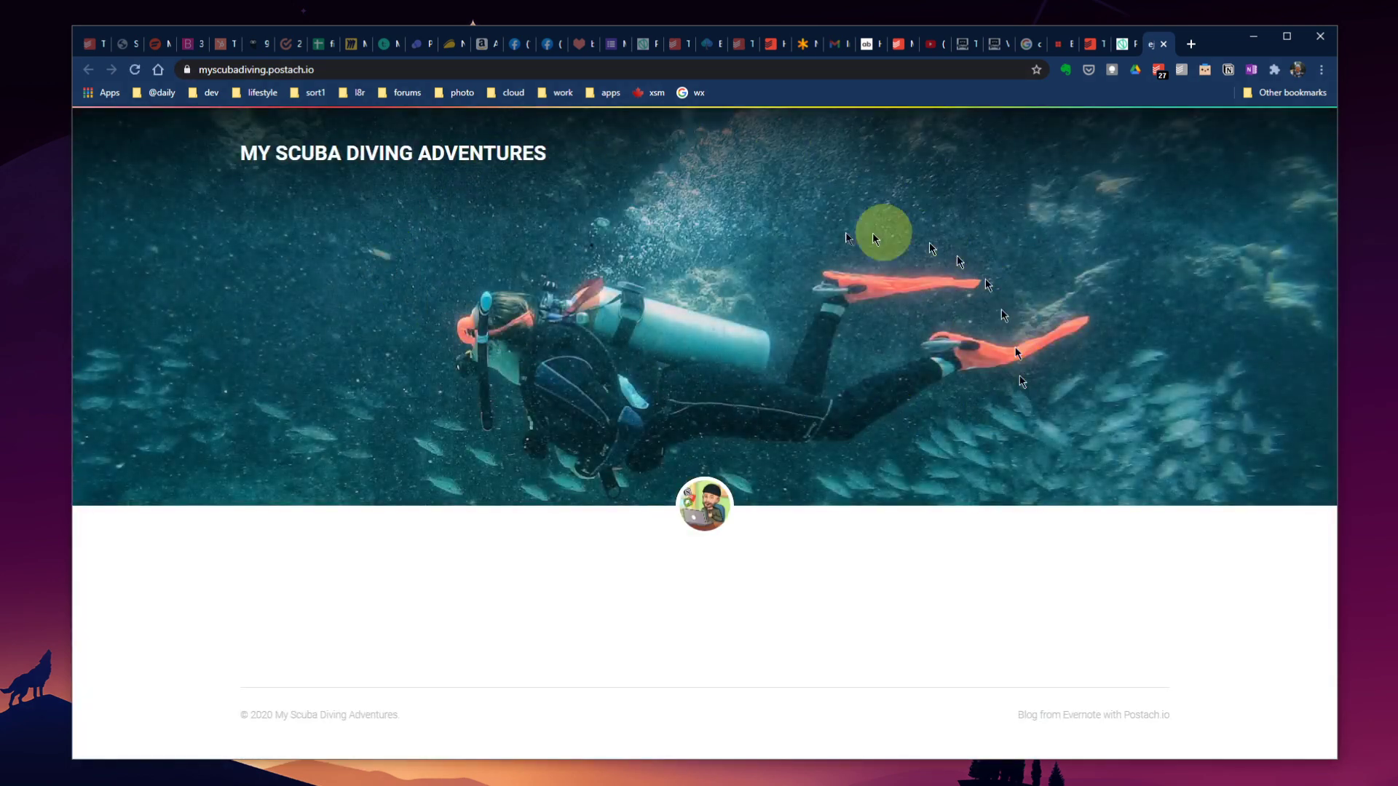
pyautogui.moveTo(716, 509)
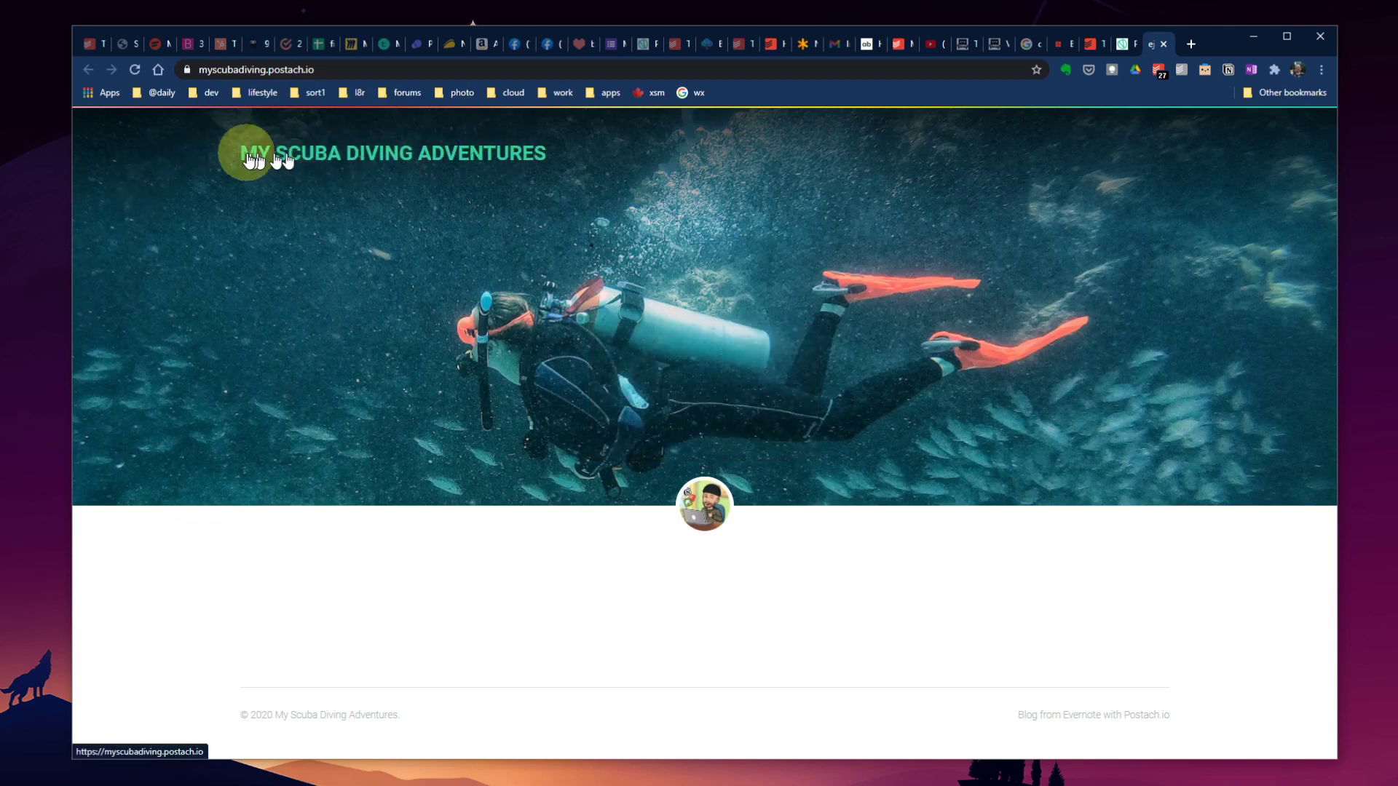
pyautogui.click(492, 158)
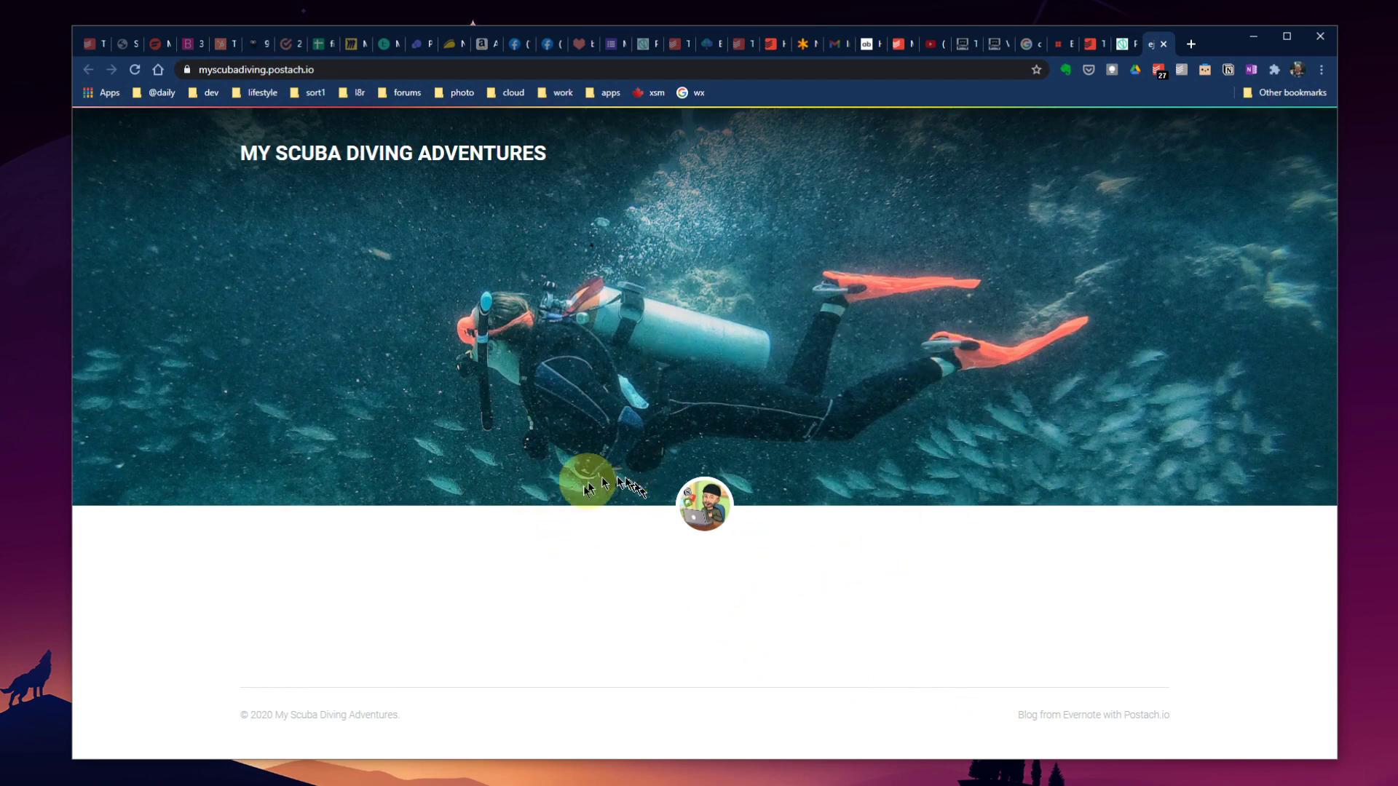
# Return to the sites list and open the site's details to check which Evernote notebook is connected.
pyautogui.click(1122, 44)
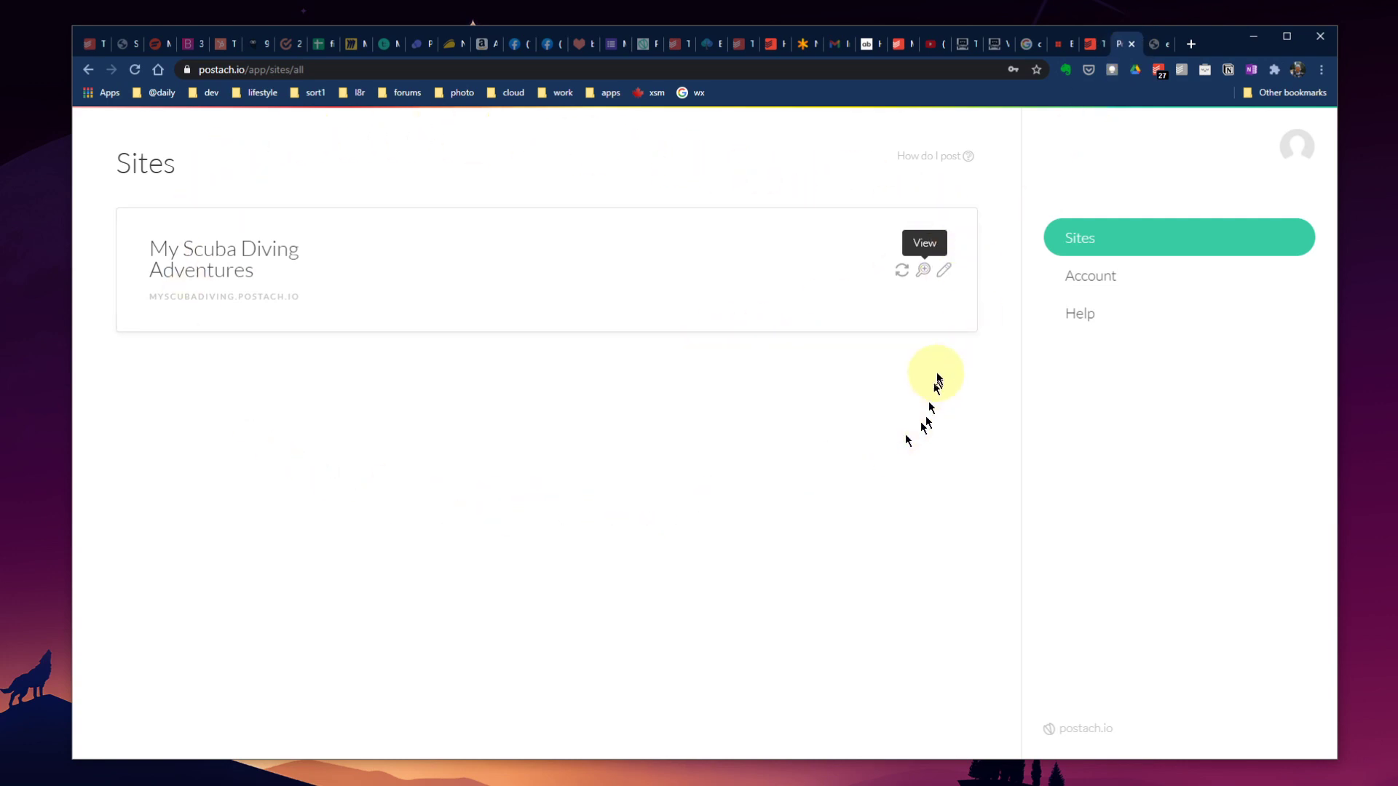
pyautogui.click(944, 274)
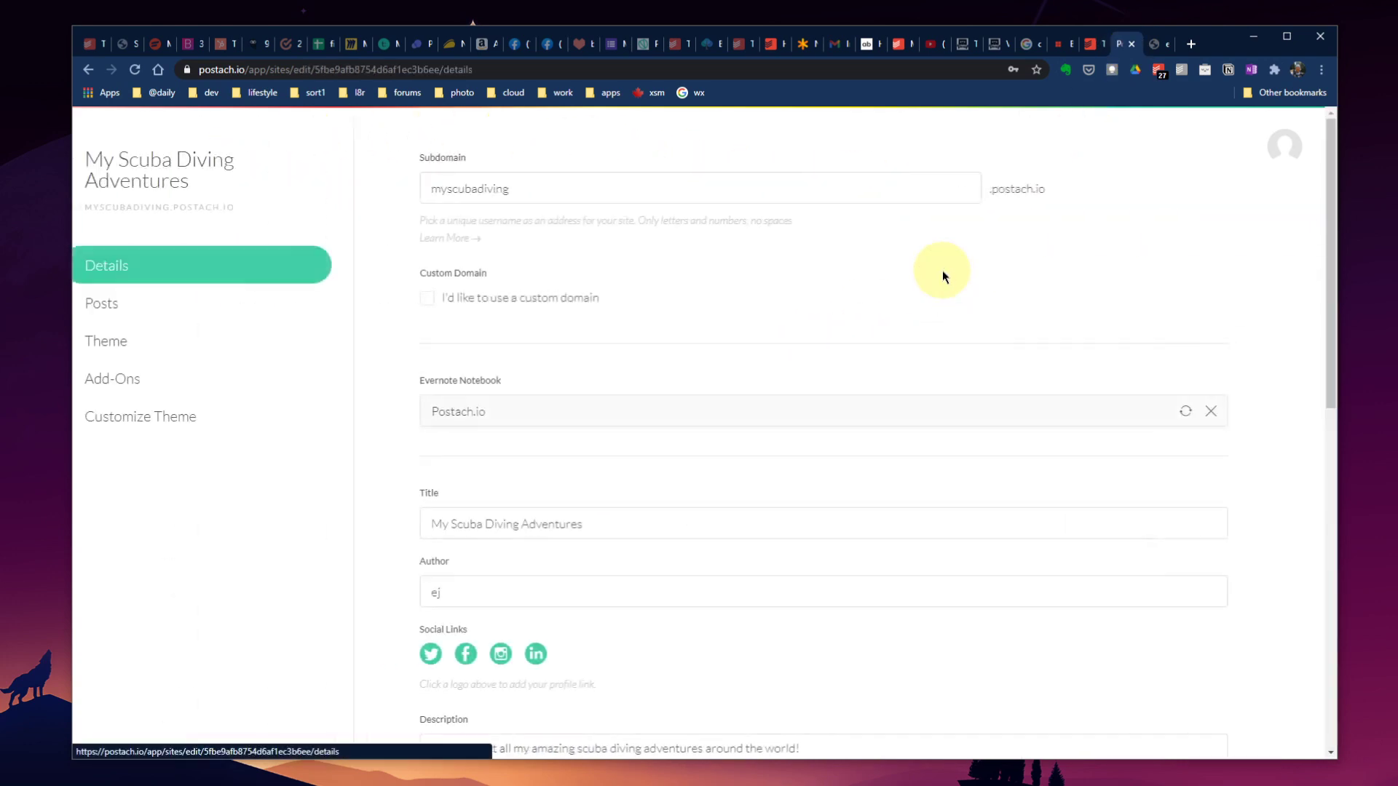
pyautogui.moveTo(452, 383); pyautogui.dragTo(534, 387)
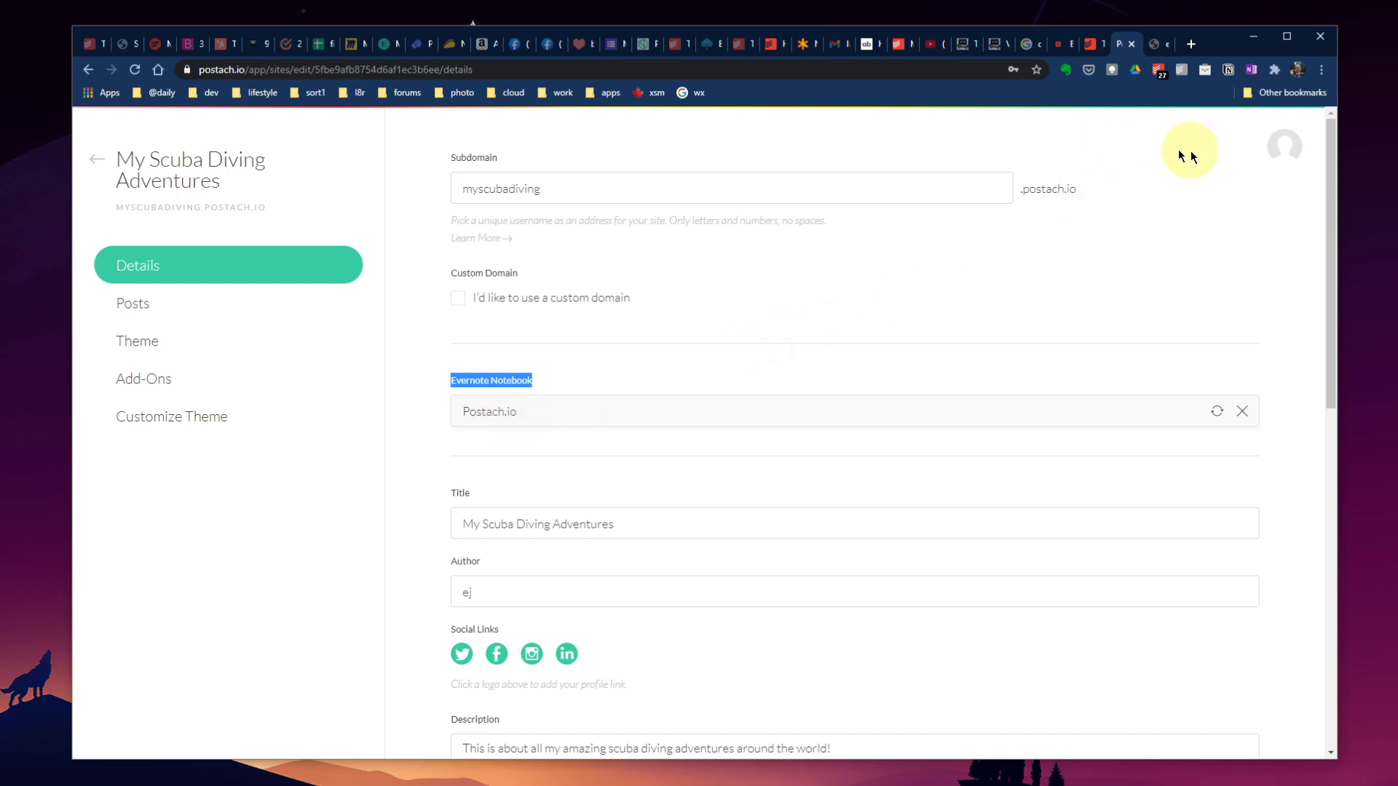
# Switch to Evernote and create a note titled "I really hate cold water!" in the Postach.io notebook.
pyautogui.click(1257, 37)
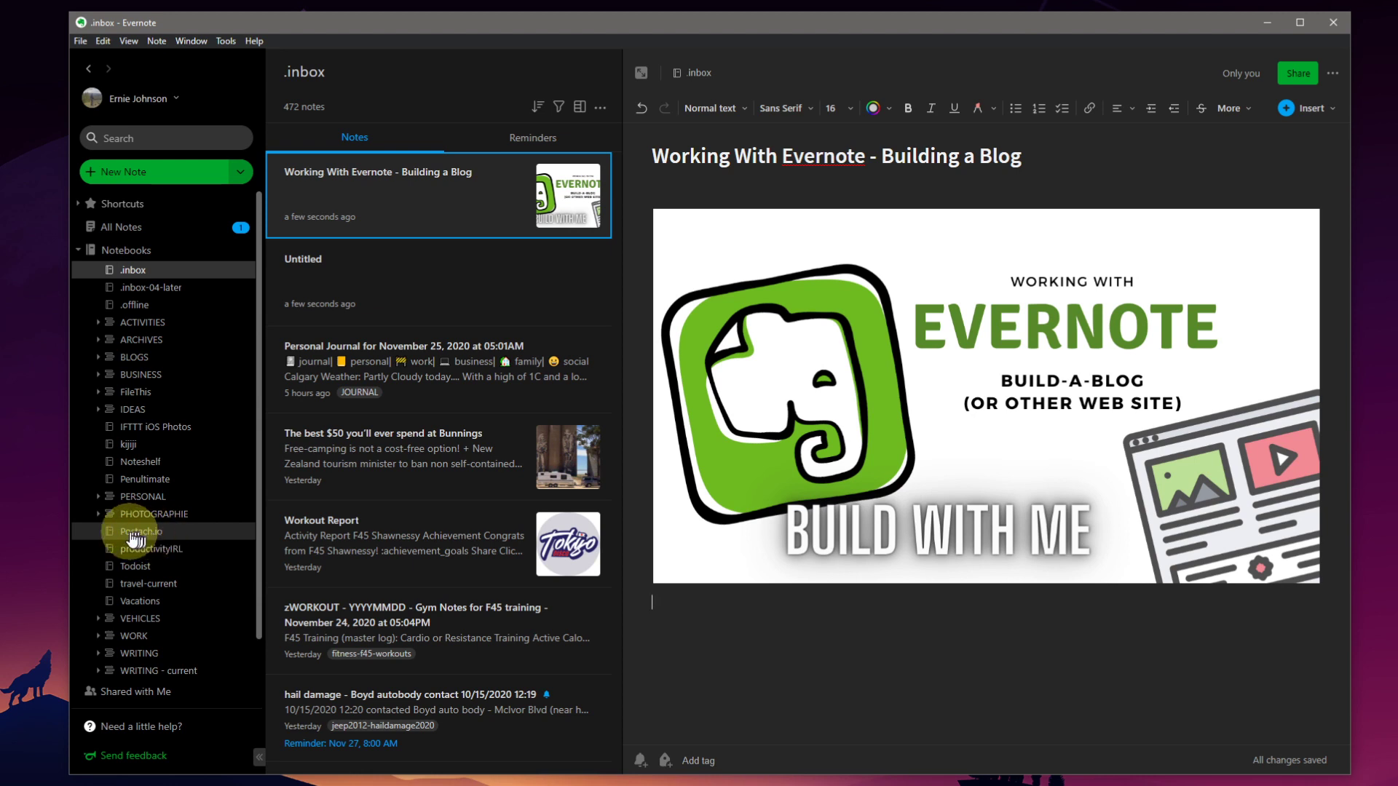
pyautogui.click(133, 533)
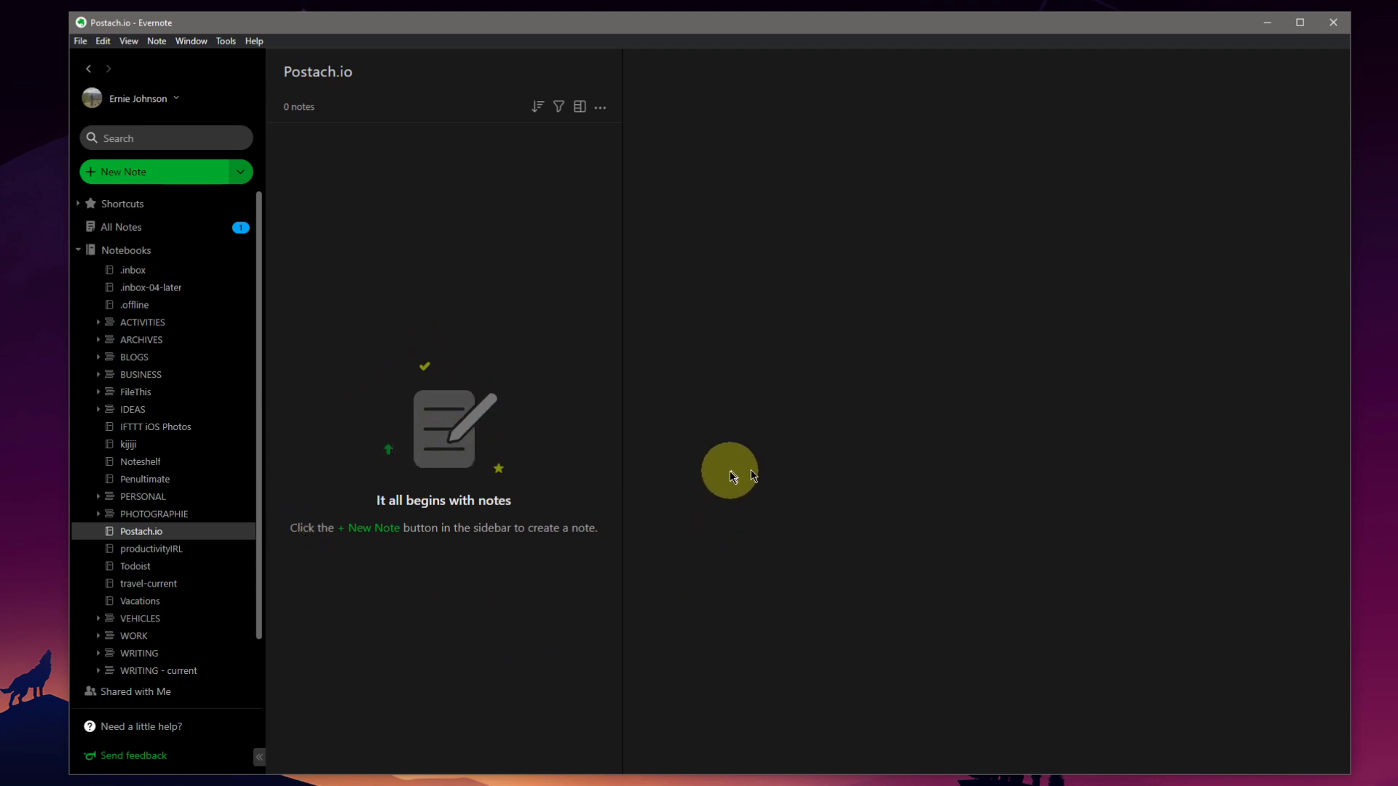
pyautogui.click(134, 173)
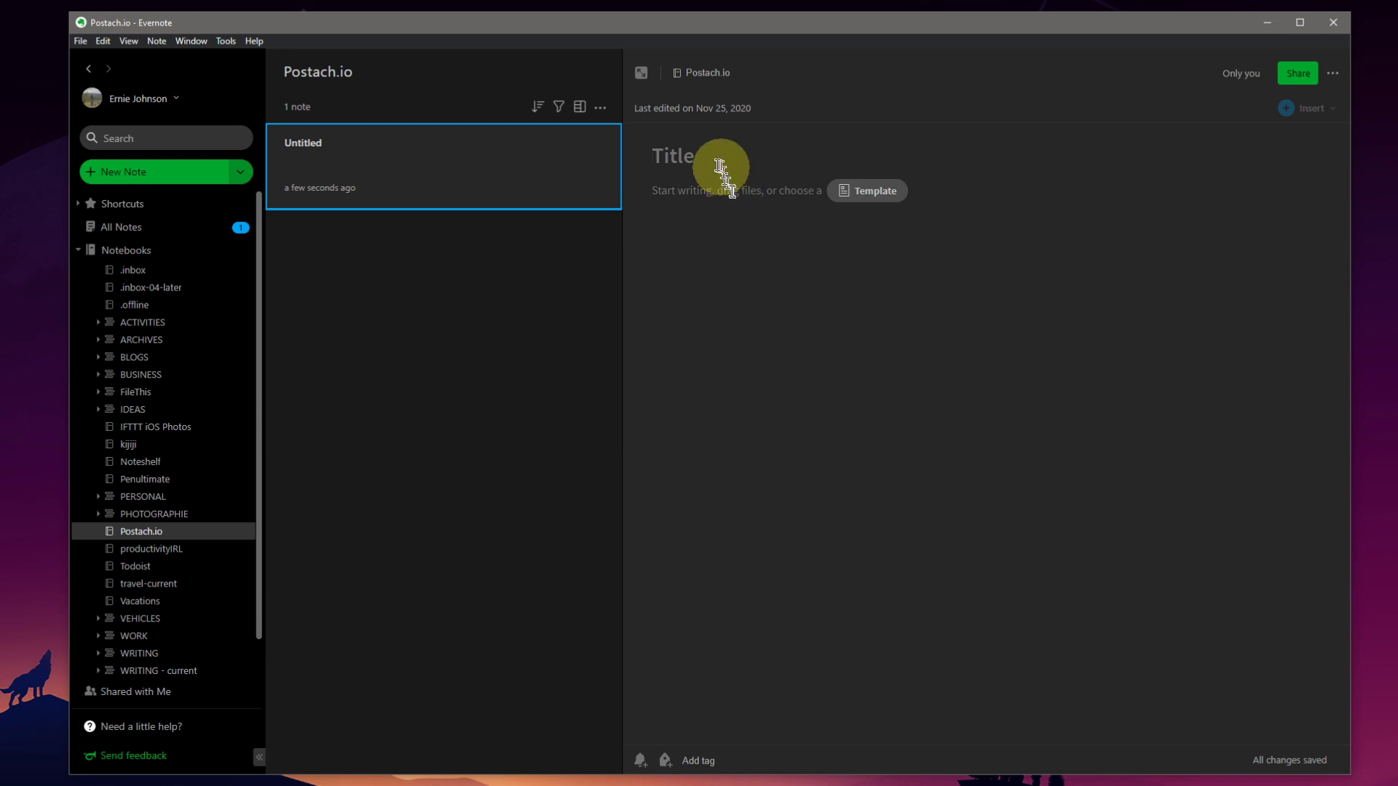
pyautogui.write('I really hate cold water!')
# Write the note's body, starting "Calgary Alberta... doing some scuba diving", about cold water and a leaky dry suit, and insert the diver photo below it.
pyautogui.click(735, 194)
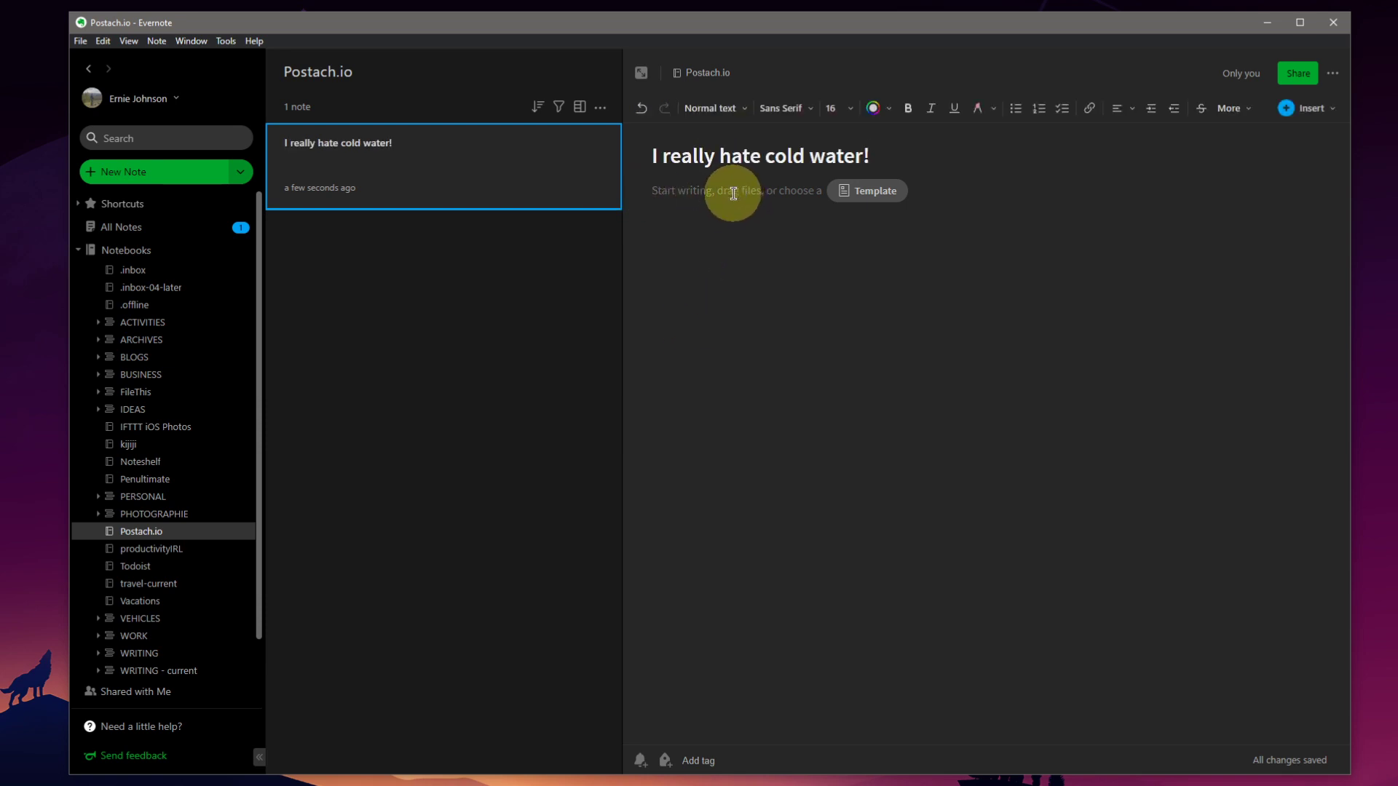
pyautogui.write("Calgary Alberta... doing some scuba diving and assistant dive instructor stuff with some new divers.  It wasn't fun though.  Cold water and a very very leaky dry suit that left me not so dry!")
pyautogui.moveTo(322, 481); pyautogui.dragTo(758, 308)
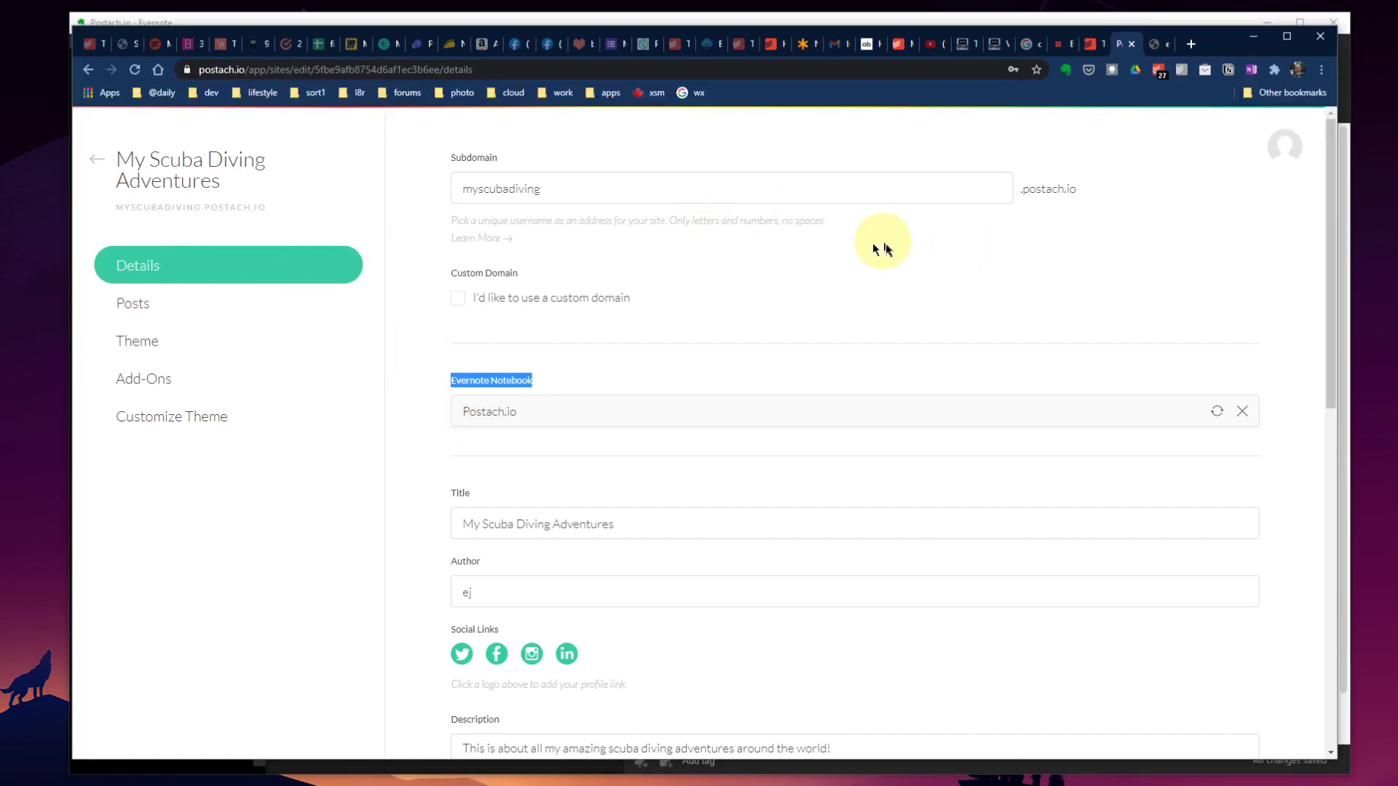
# Switch to the browser, open the Postach.io Help Center and read the Getting Started instructions on creating and publishing a post.
pyautogui.click(97, 161)
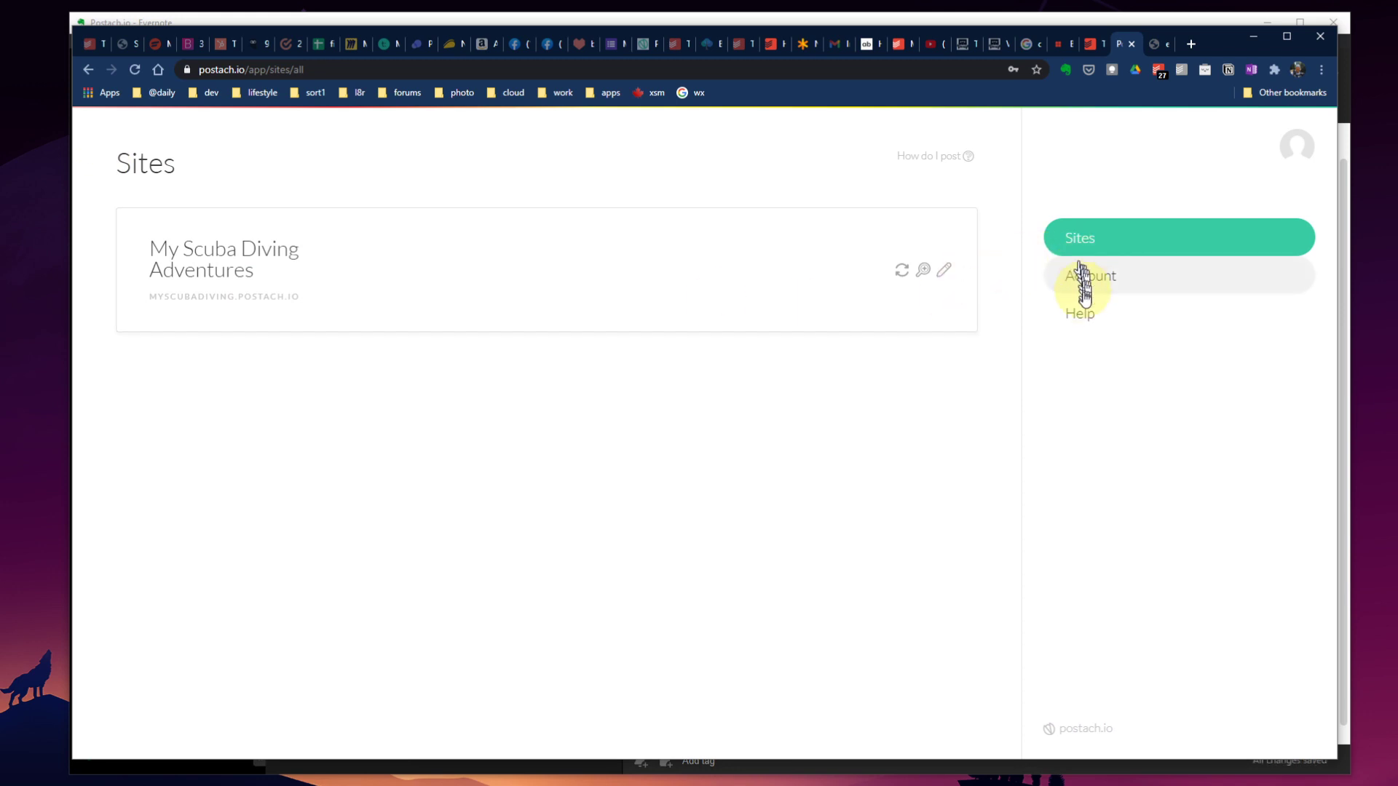
pyautogui.click(1096, 321)
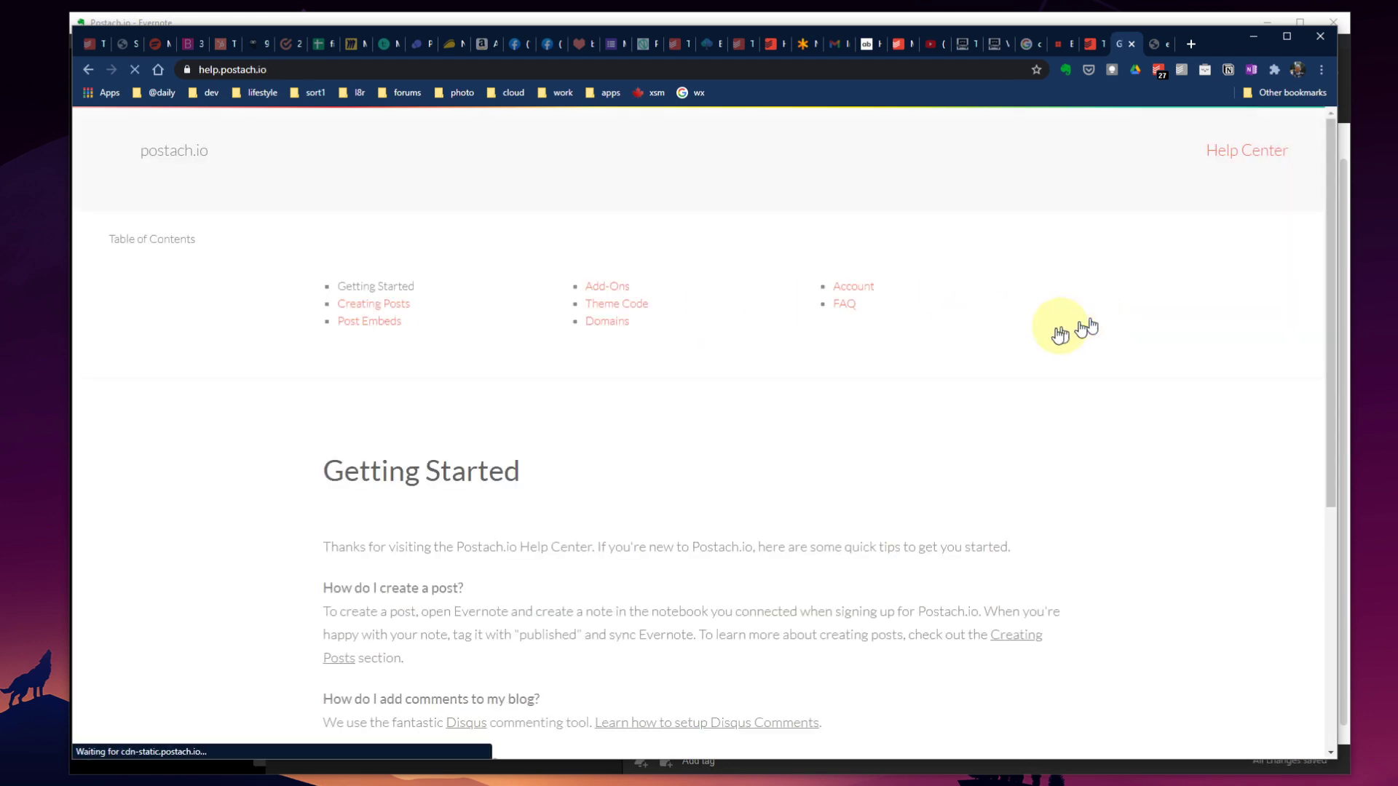
pyautogui.scroll(-5, 483, 313)
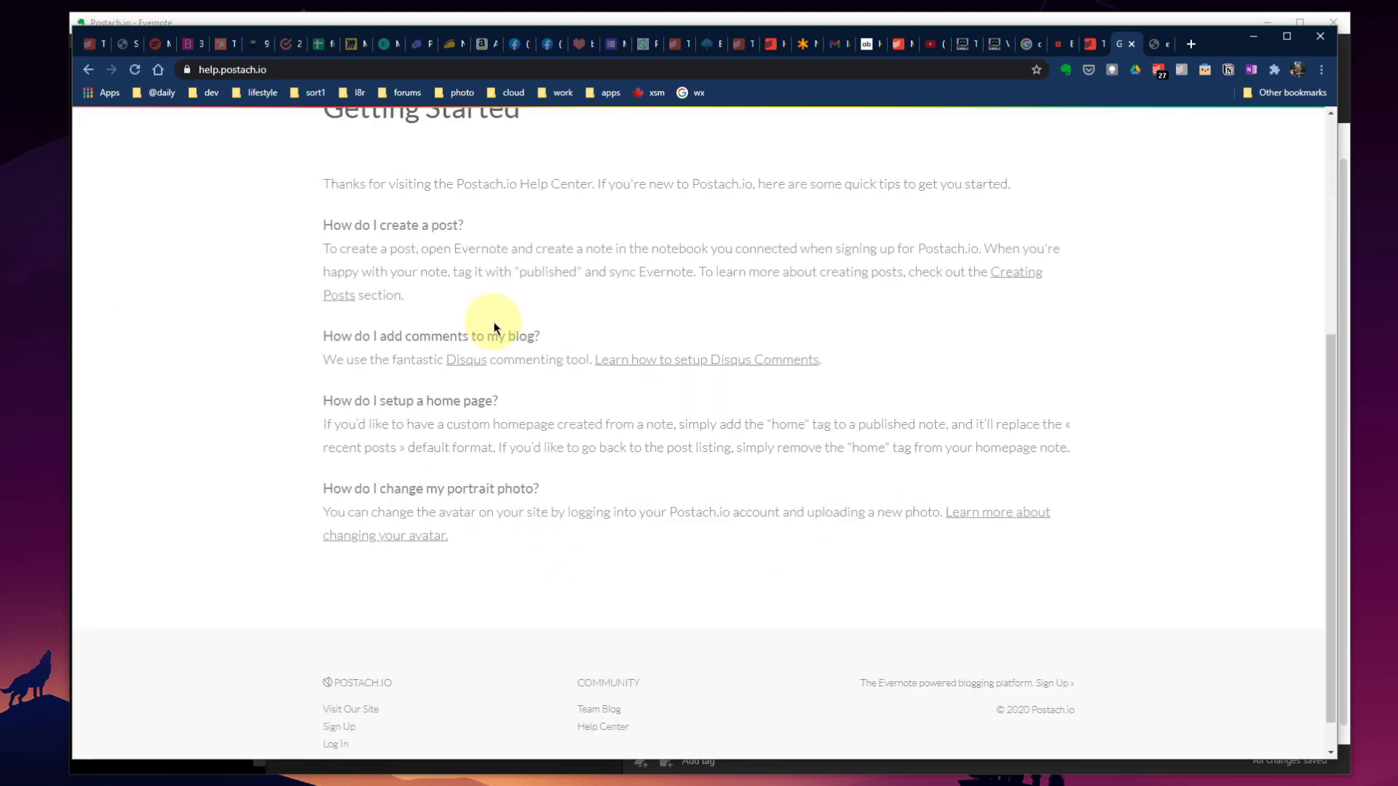
pyautogui.scroll(5, 496, 325)
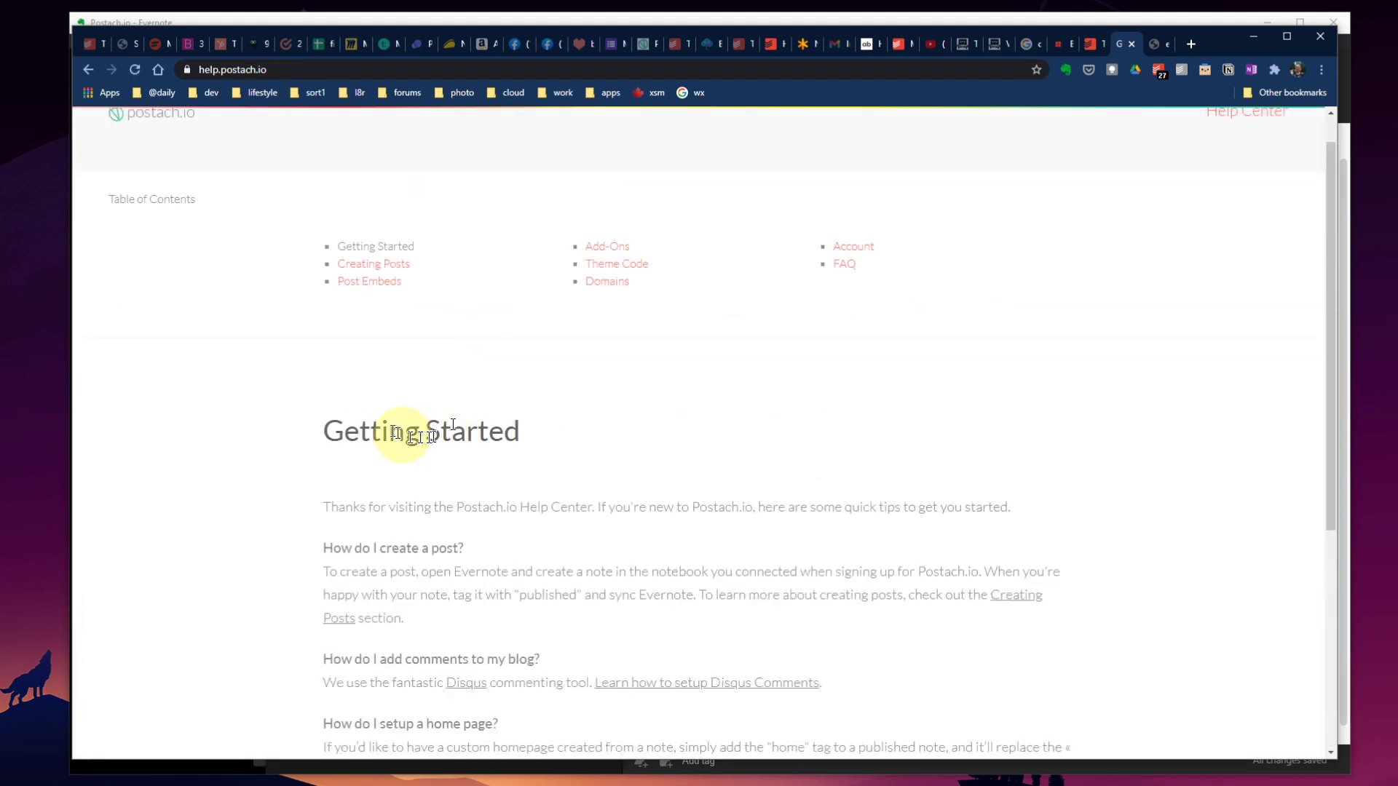
pyautogui.moveTo(327, 431); pyautogui.dragTo(549, 431)
pyautogui.scroll(-2, 510, 408)
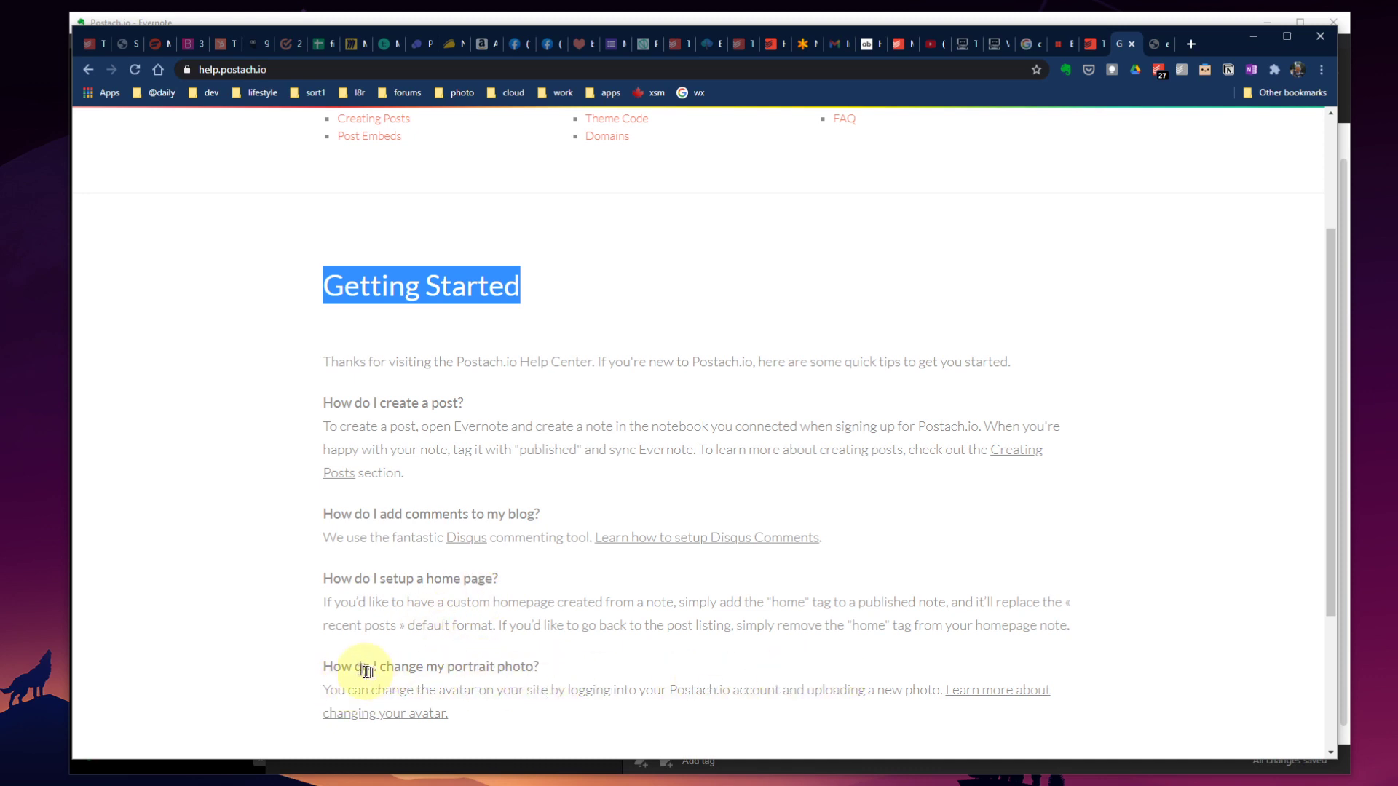
pyautogui.moveTo(337, 664); pyautogui.dragTo(519, 667)
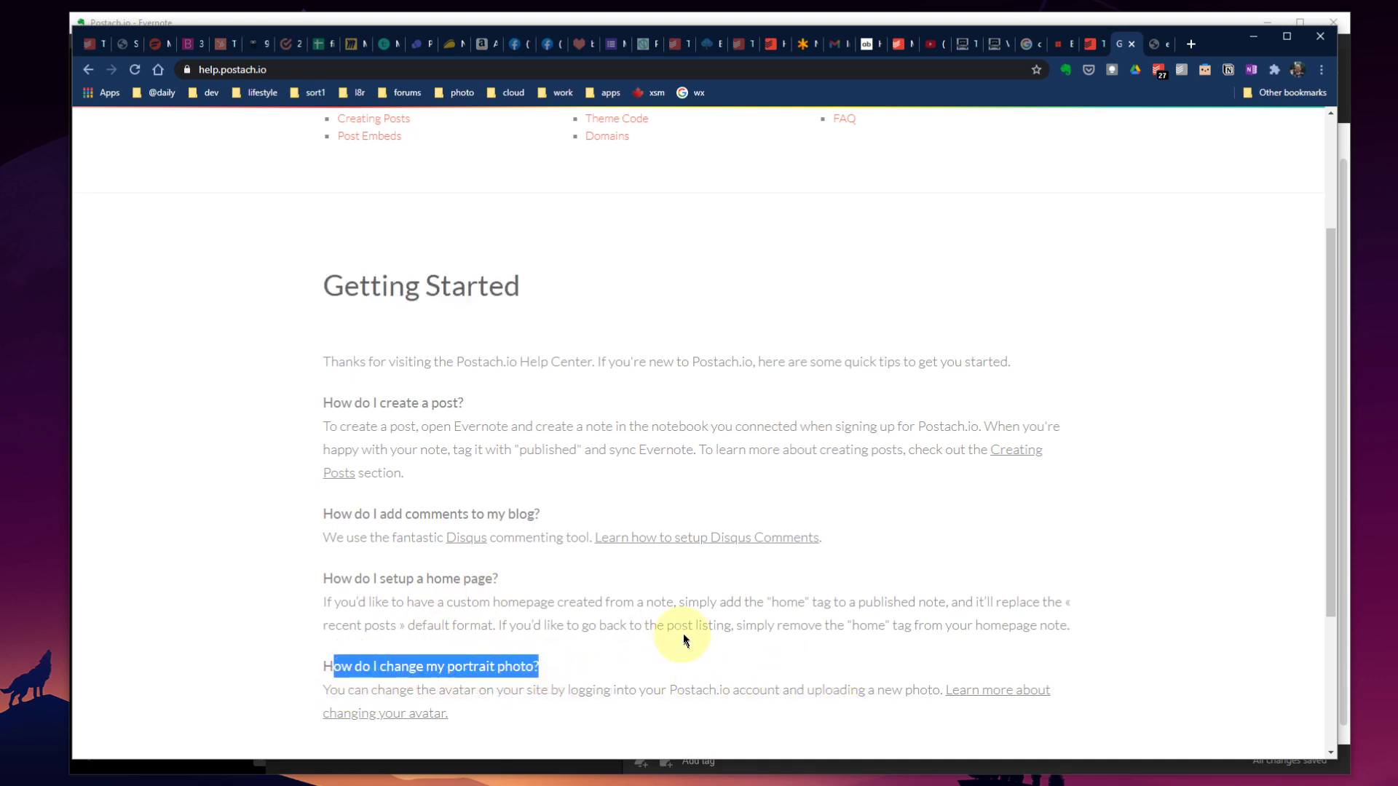
pyautogui.click(393, 409)
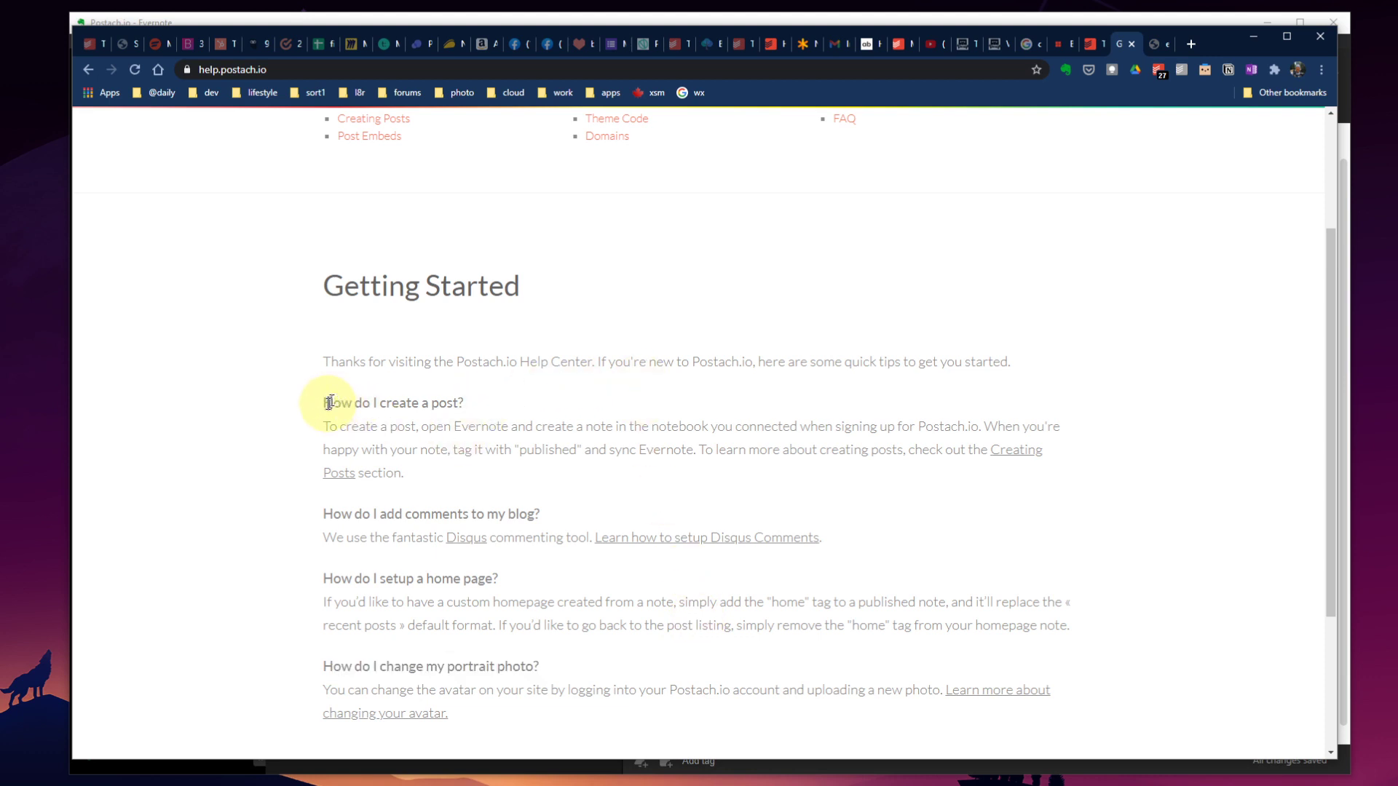
pyautogui.moveTo(325, 403); pyautogui.dragTo(458, 405)
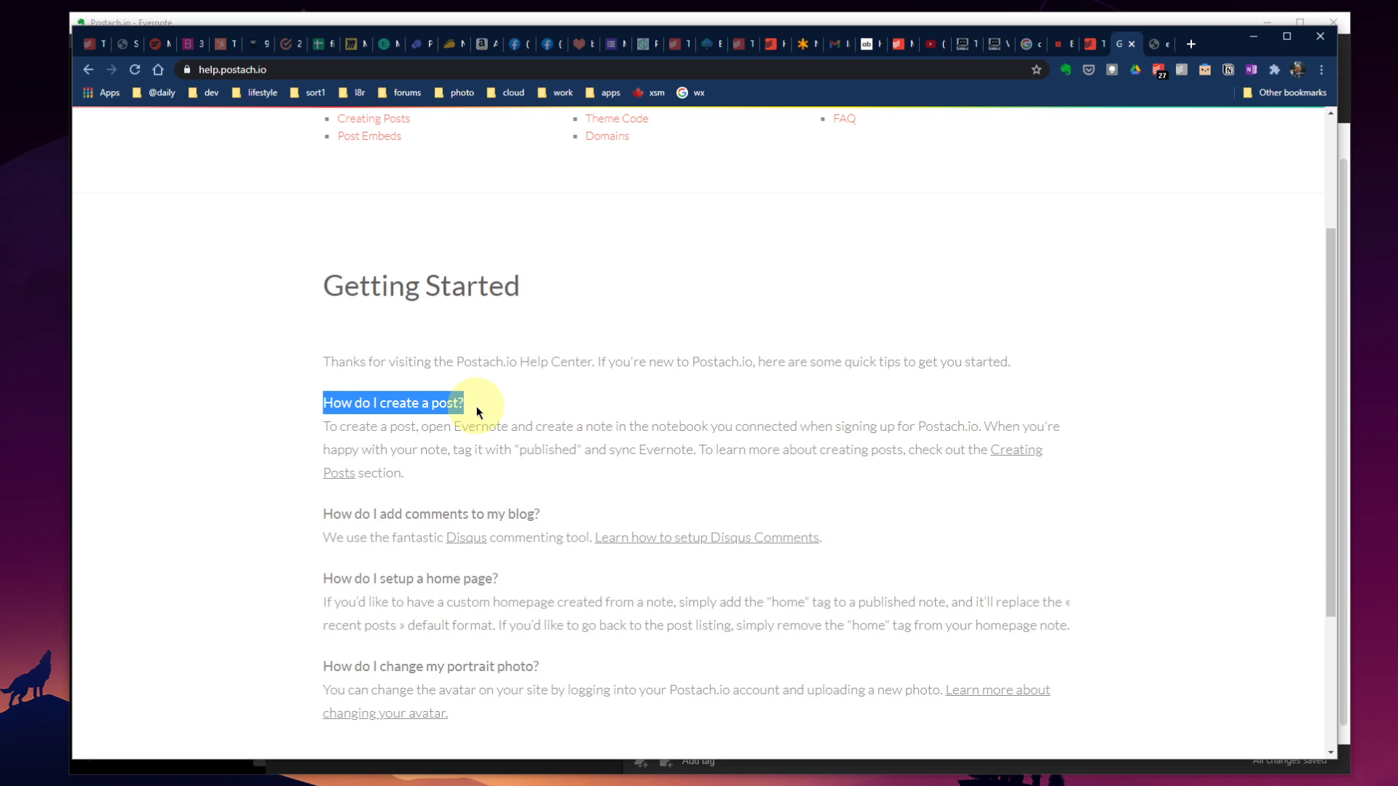
pyautogui.moveTo(324, 428); pyautogui.dragTo(514, 435)
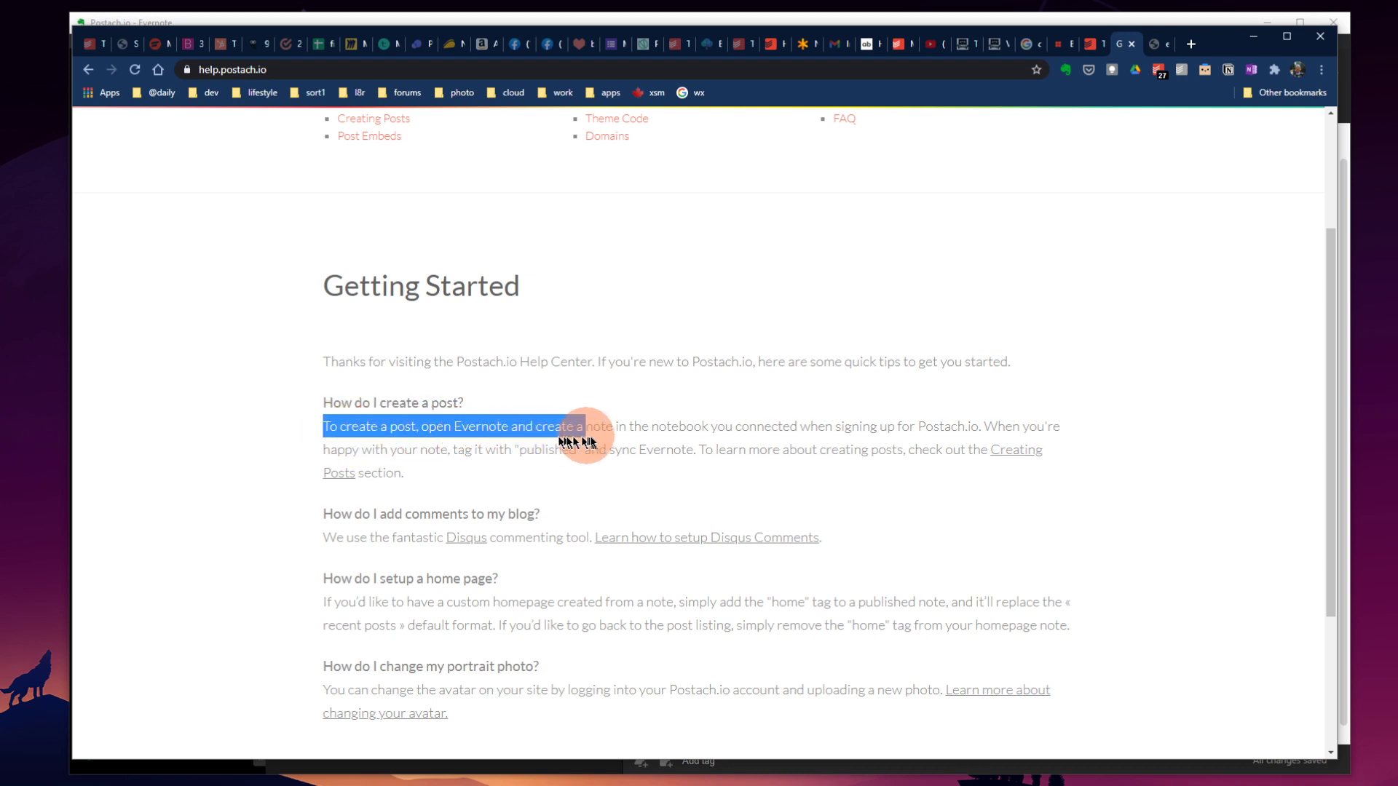
pyautogui.moveTo(624, 437); pyautogui.dragTo(691, 453)
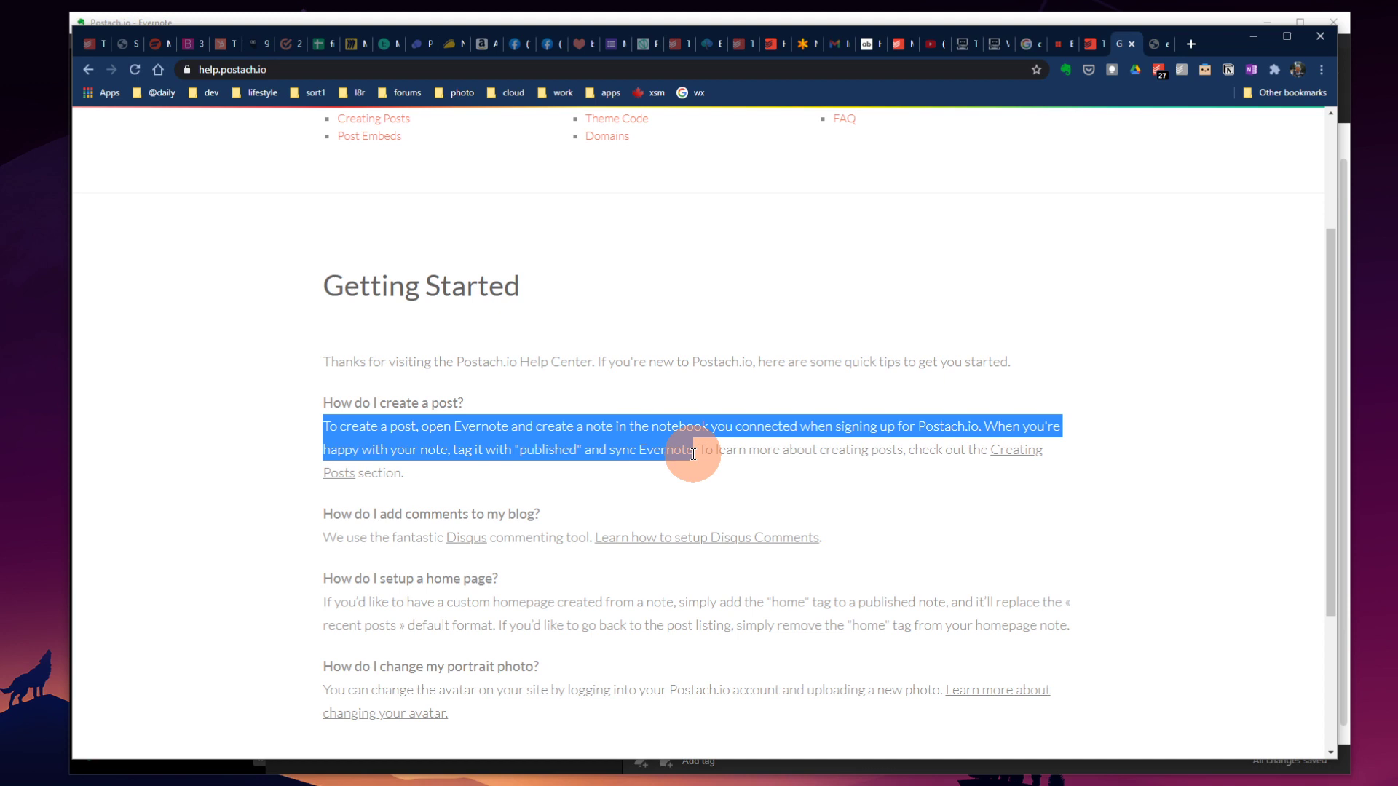
pyautogui.doubleClick(547, 450)
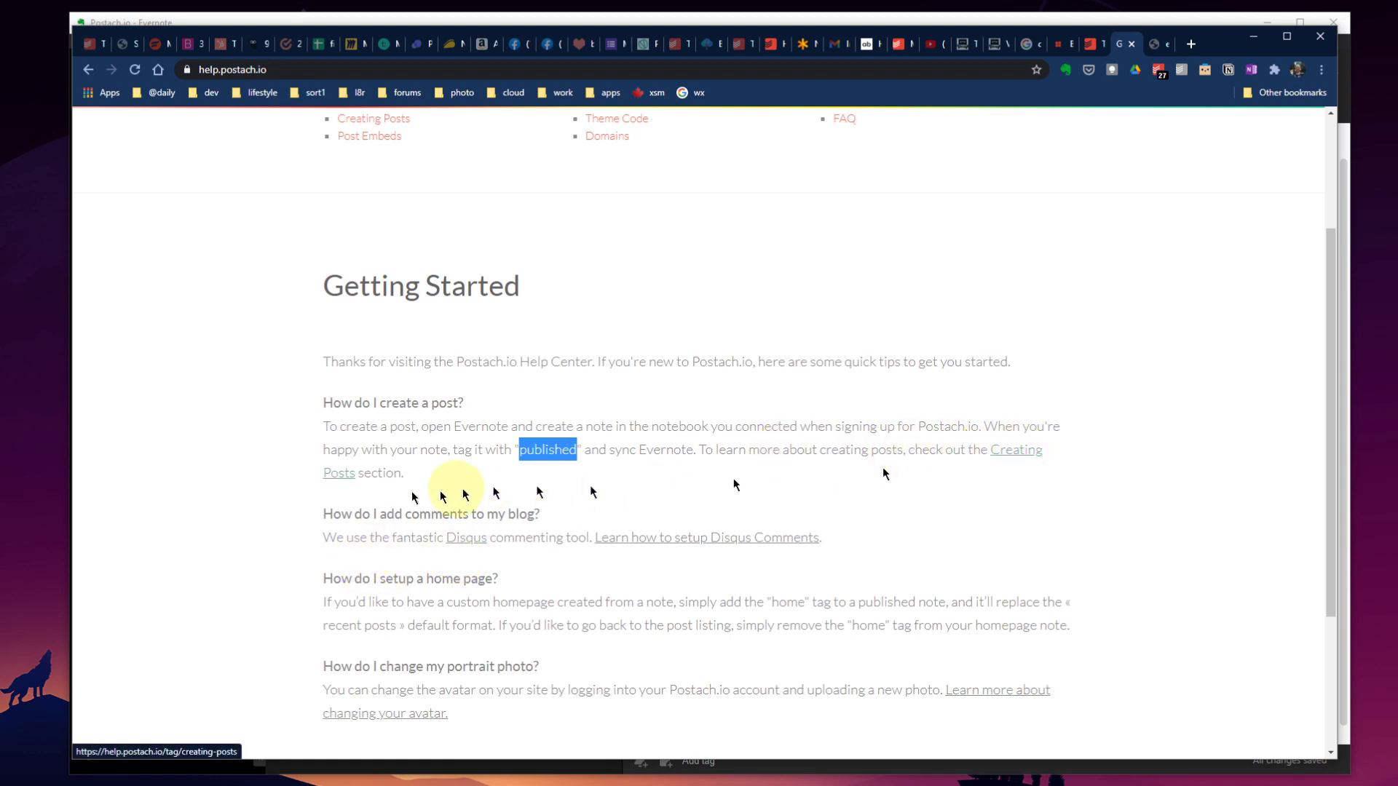
# Open the Creating Posts help section and look through its articles on tags, Markdown, static pages, multiple authors and sync issues.
pyautogui.click(1012, 453)
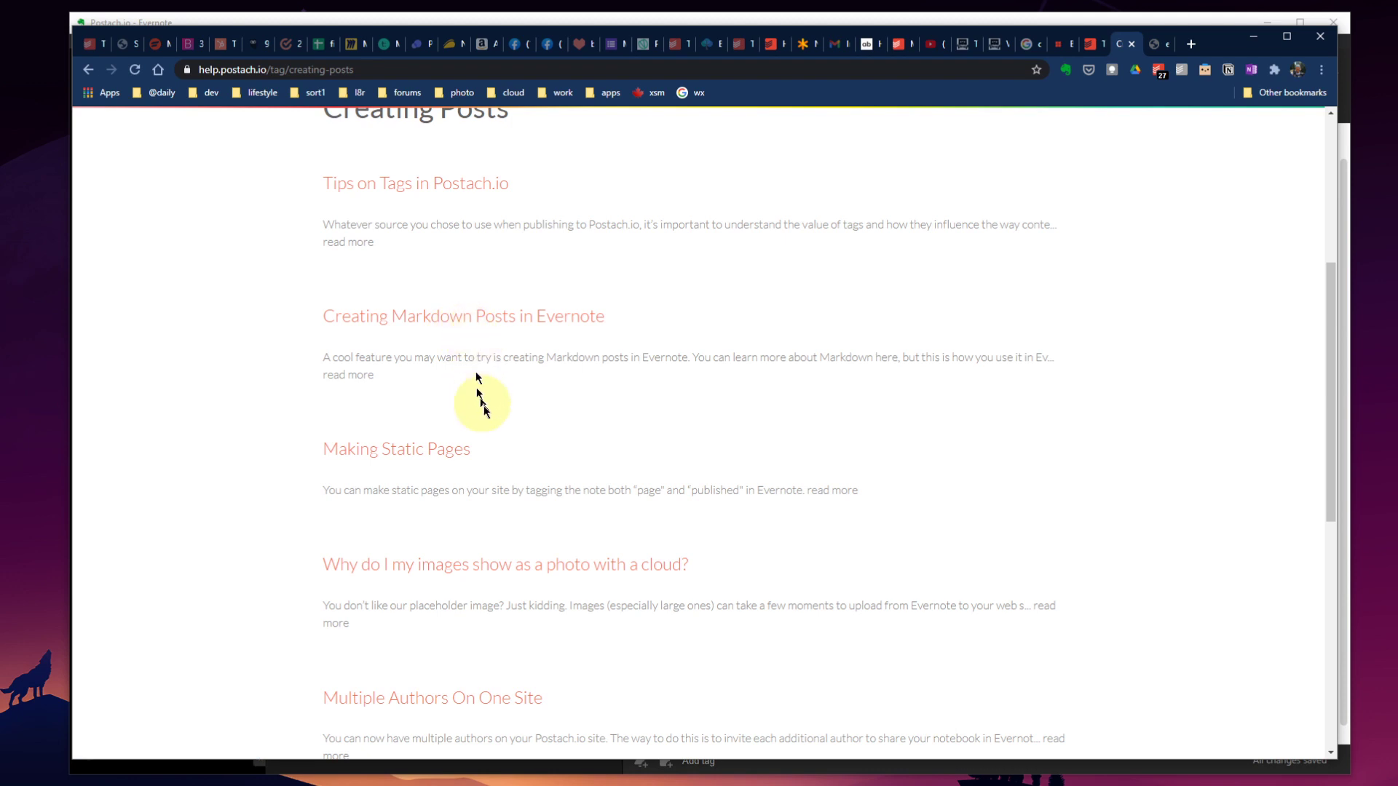
pyautogui.scroll(-2, 795, 414)
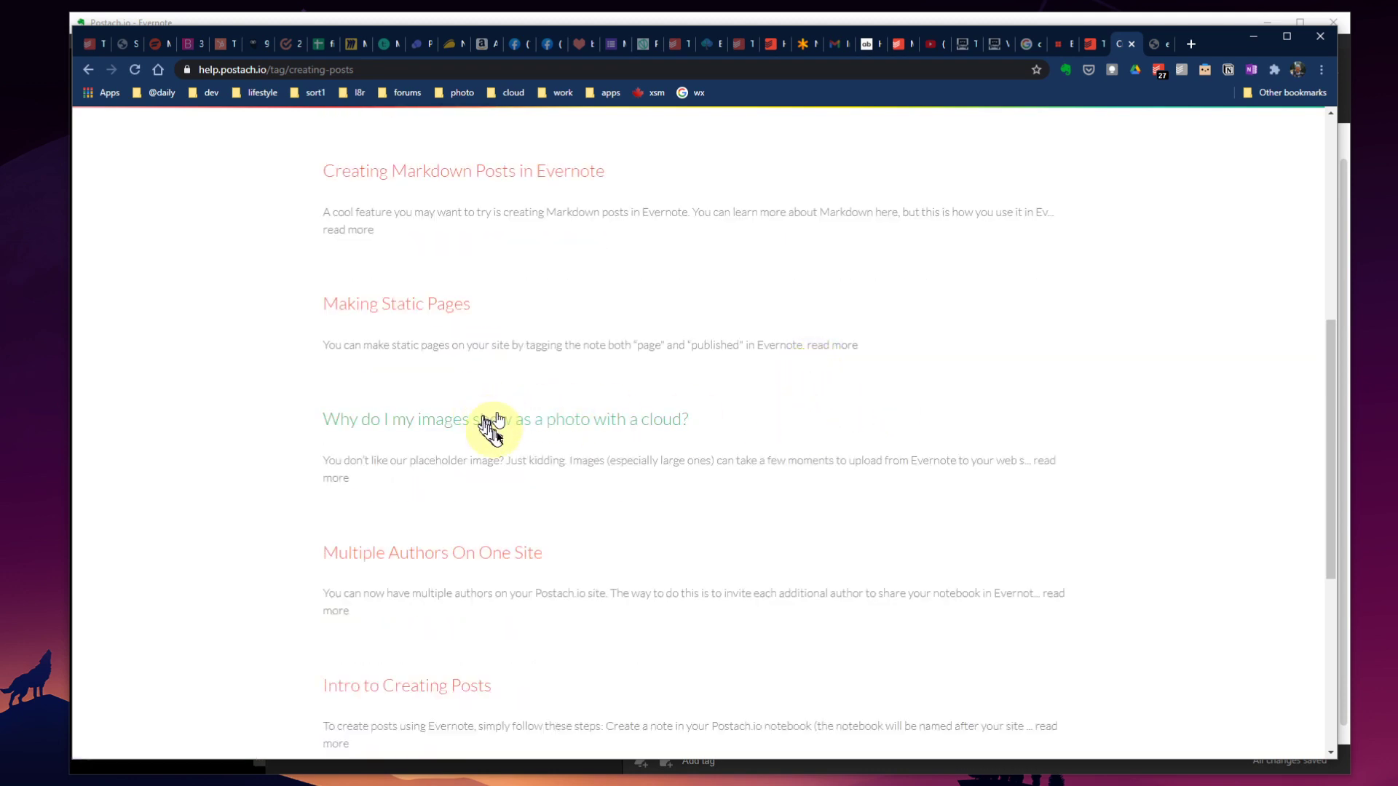
pyautogui.scroll(-2, 755, 437)
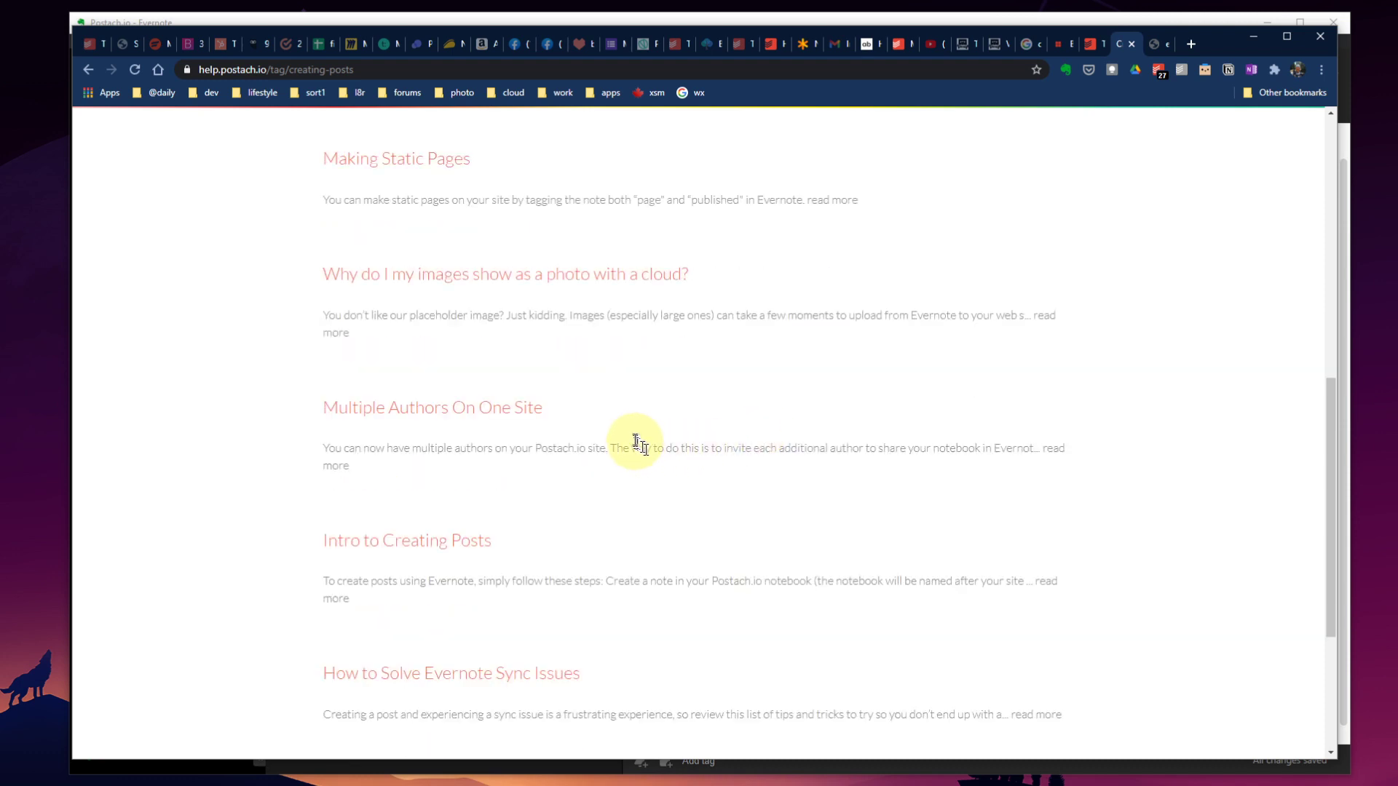
pyautogui.scroll(-2, 773, 435)
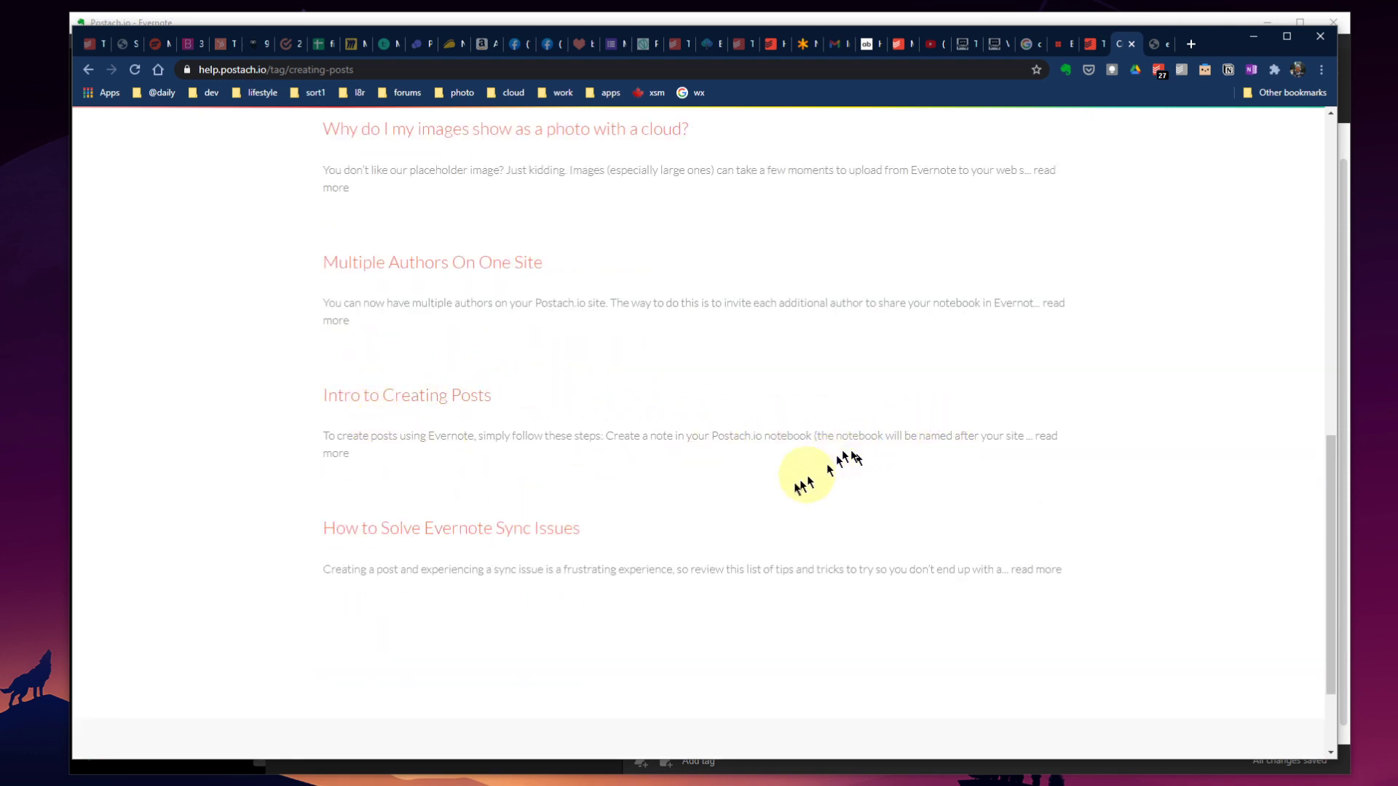
pyautogui.scroll(8, 757, 474)
pyautogui.scroll(3, 757, 473)
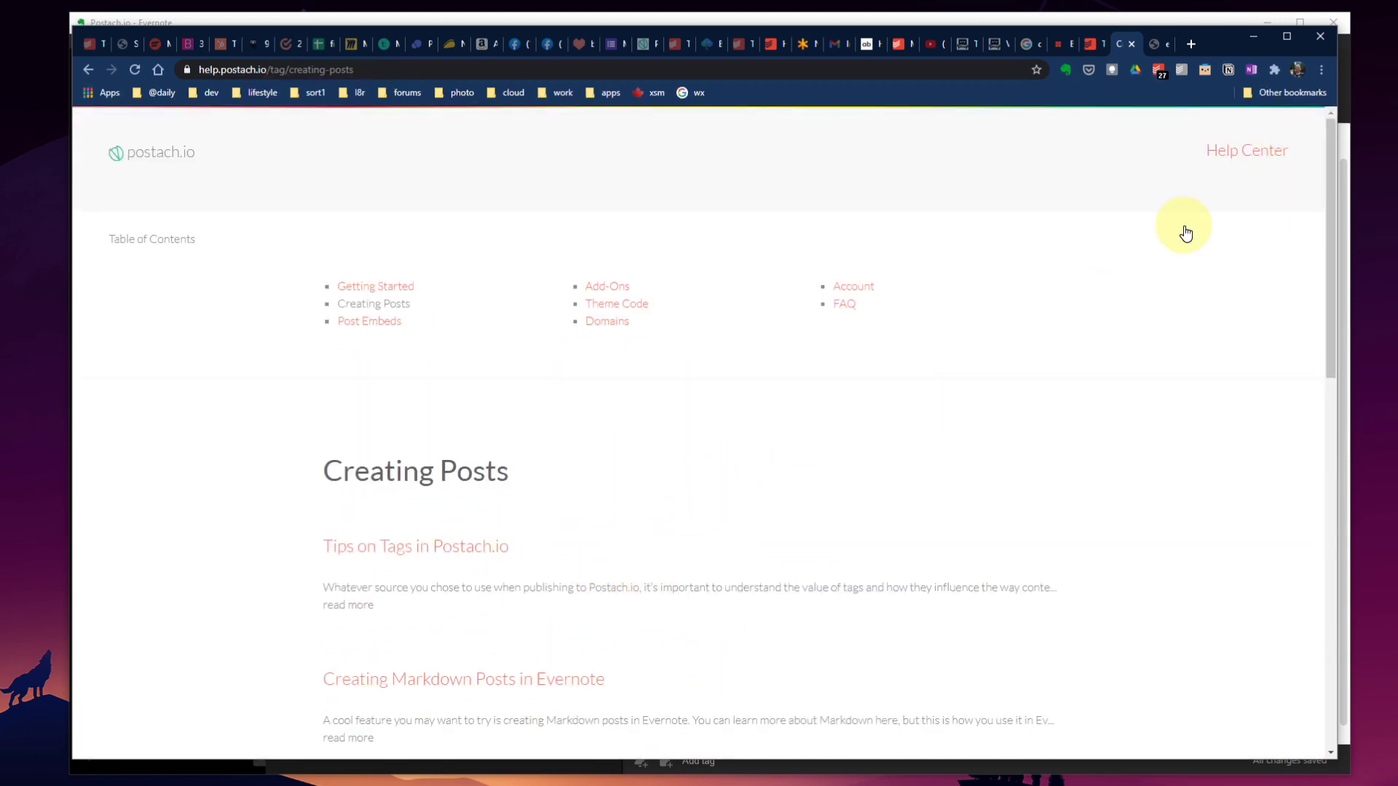
# Reload the live scuba diving site to check whether the new note has been posted.
pyautogui.click(1164, 45)
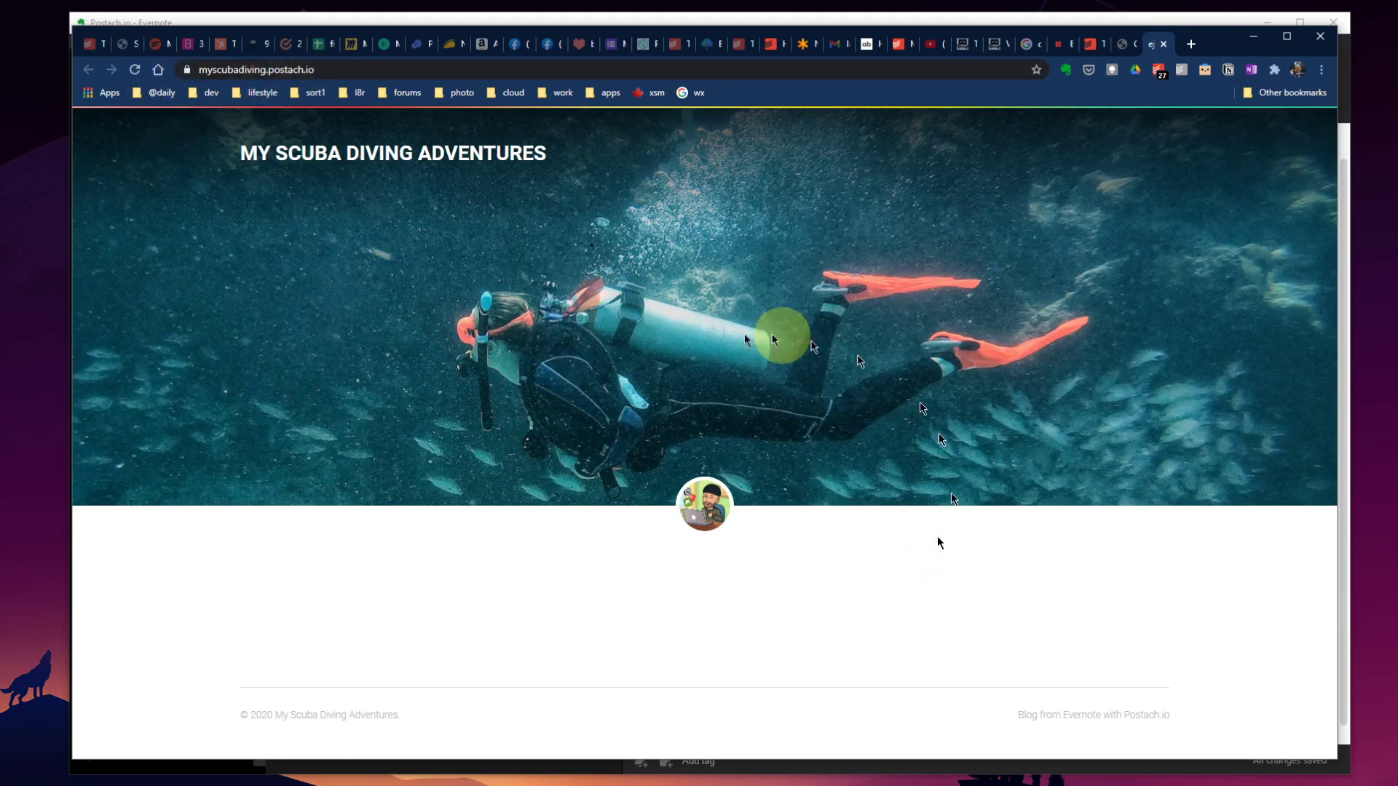
pyautogui.click(136, 69)
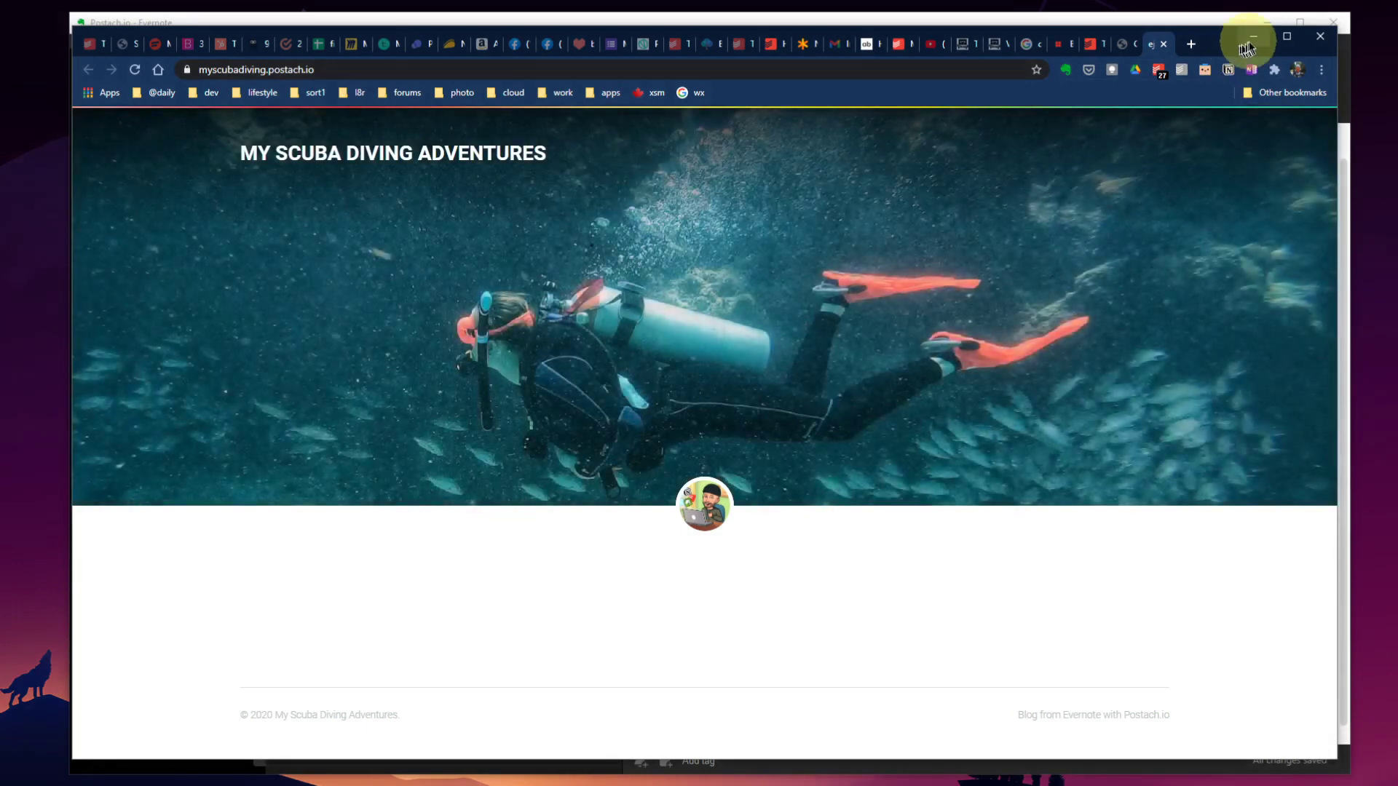
# Switch back to Evernote and review the title, body text and photo of the cold water note.
pyautogui.click(1253, 36)
pyautogui.scroll(1, 1019, 306)
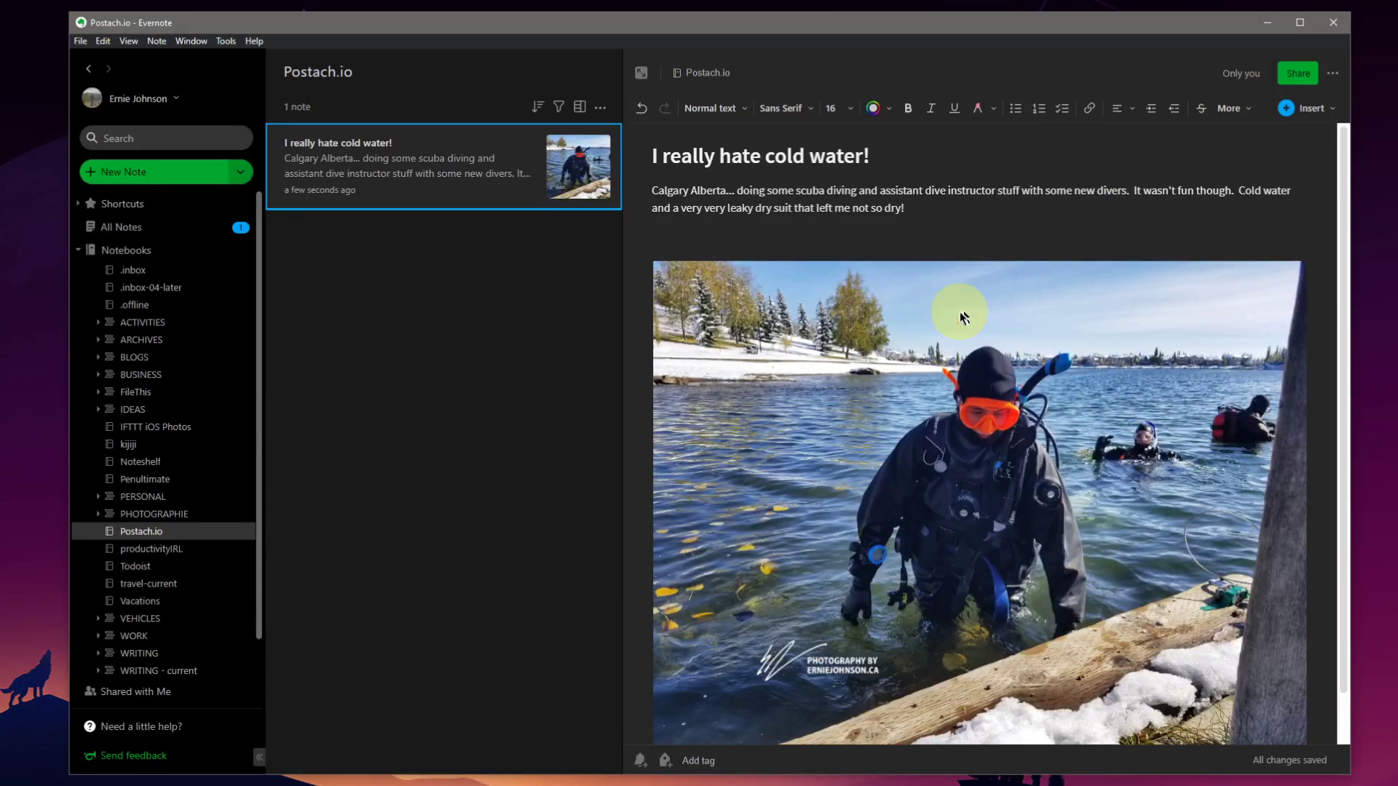
pyautogui.moveTo(653, 156); pyautogui.dragTo(924, 156)
pyautogui.click(932, 221)
pyautogui.moveTo(933, 221); pyautogui.dragTo(624, 187)
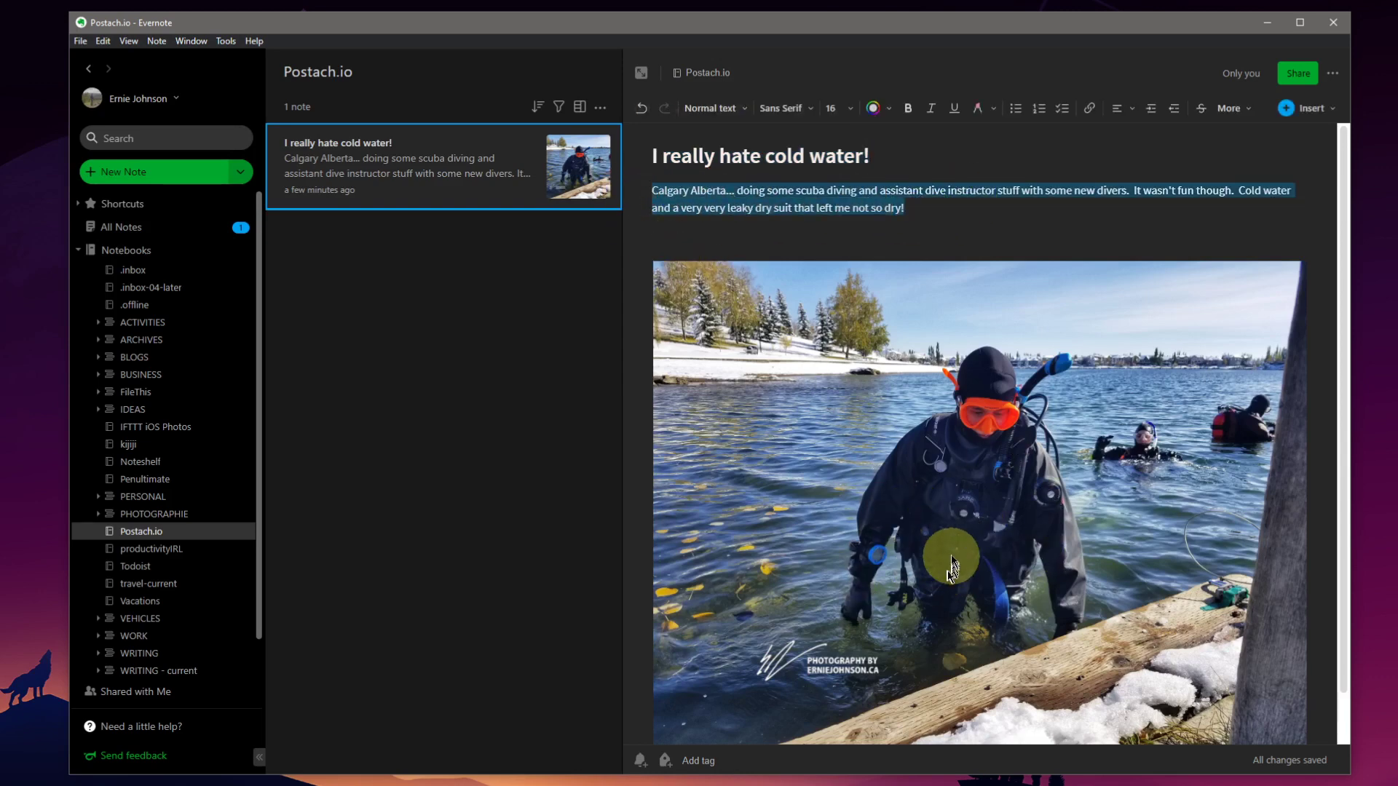
pyautogui.scroll(-1, 910, 553)
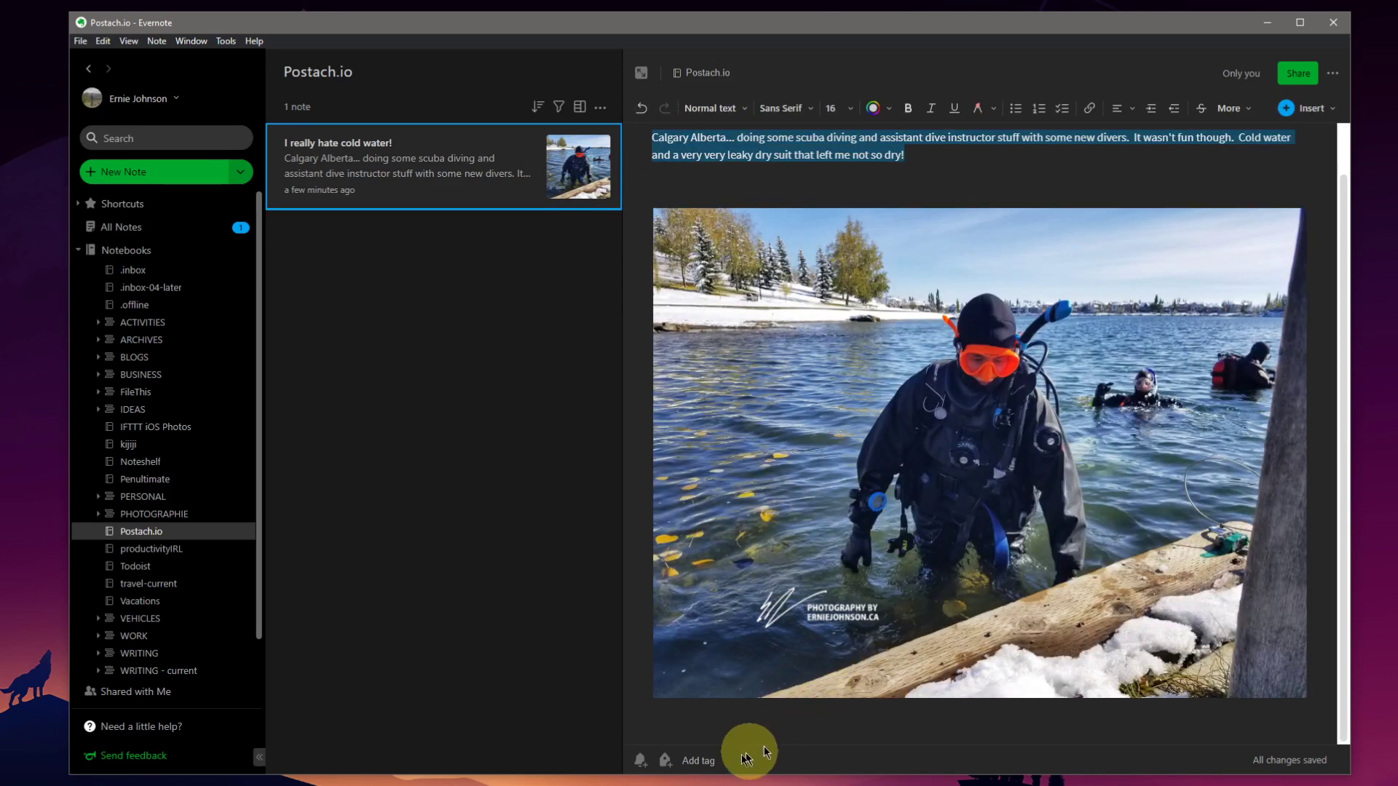
# Tag the cold water note with the existing "published" tag and return to the top of the note.
pyautogui.click(698, 760)
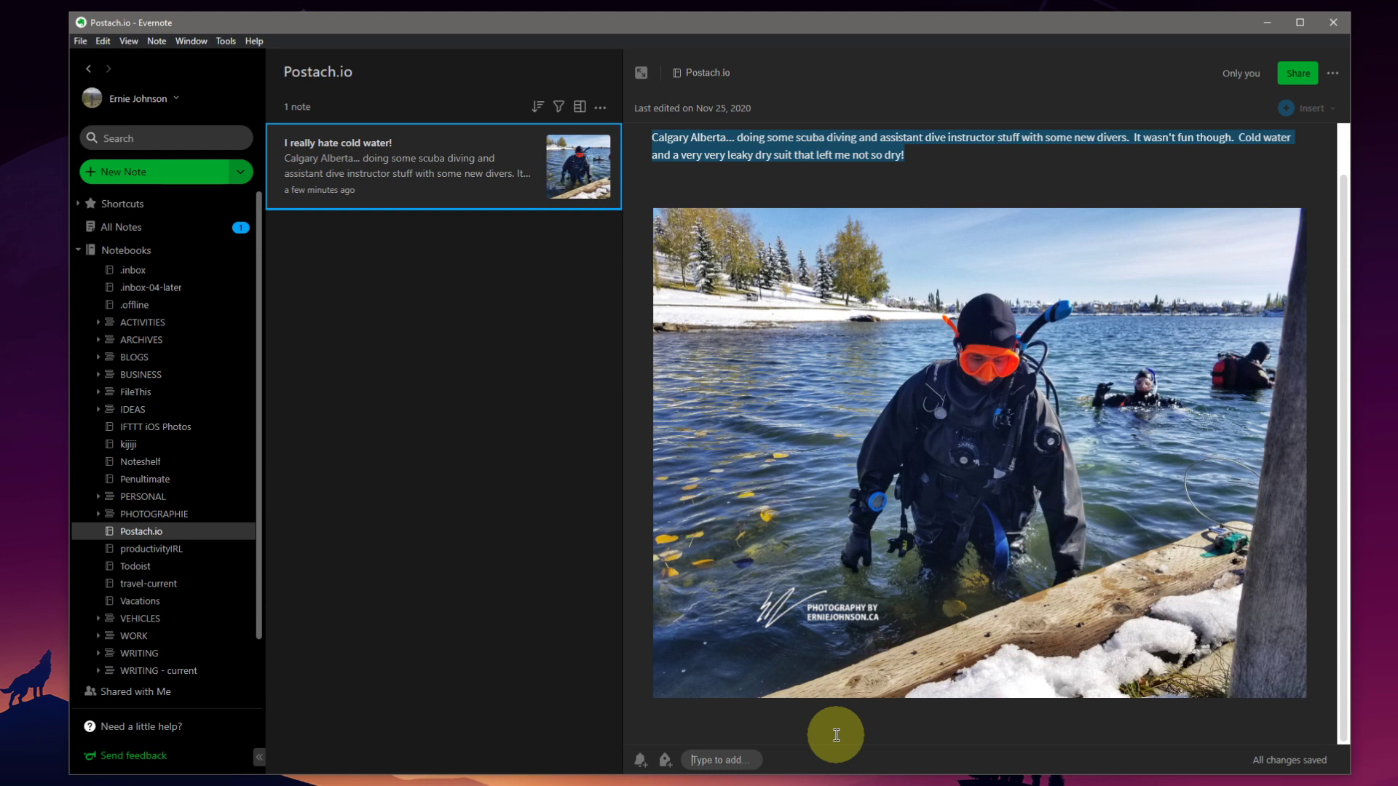
pyautogui.write('publish')
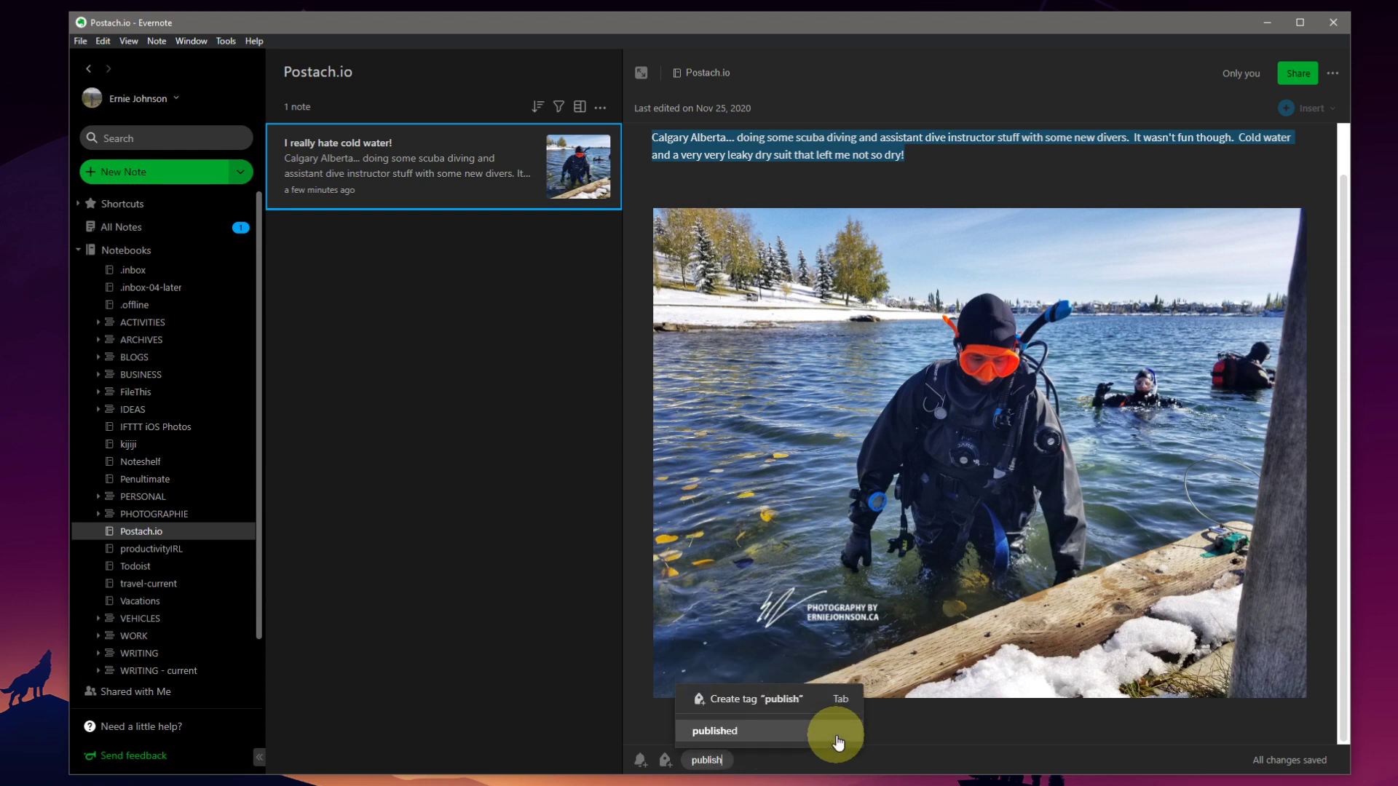
pyautogui.click(735, 732)
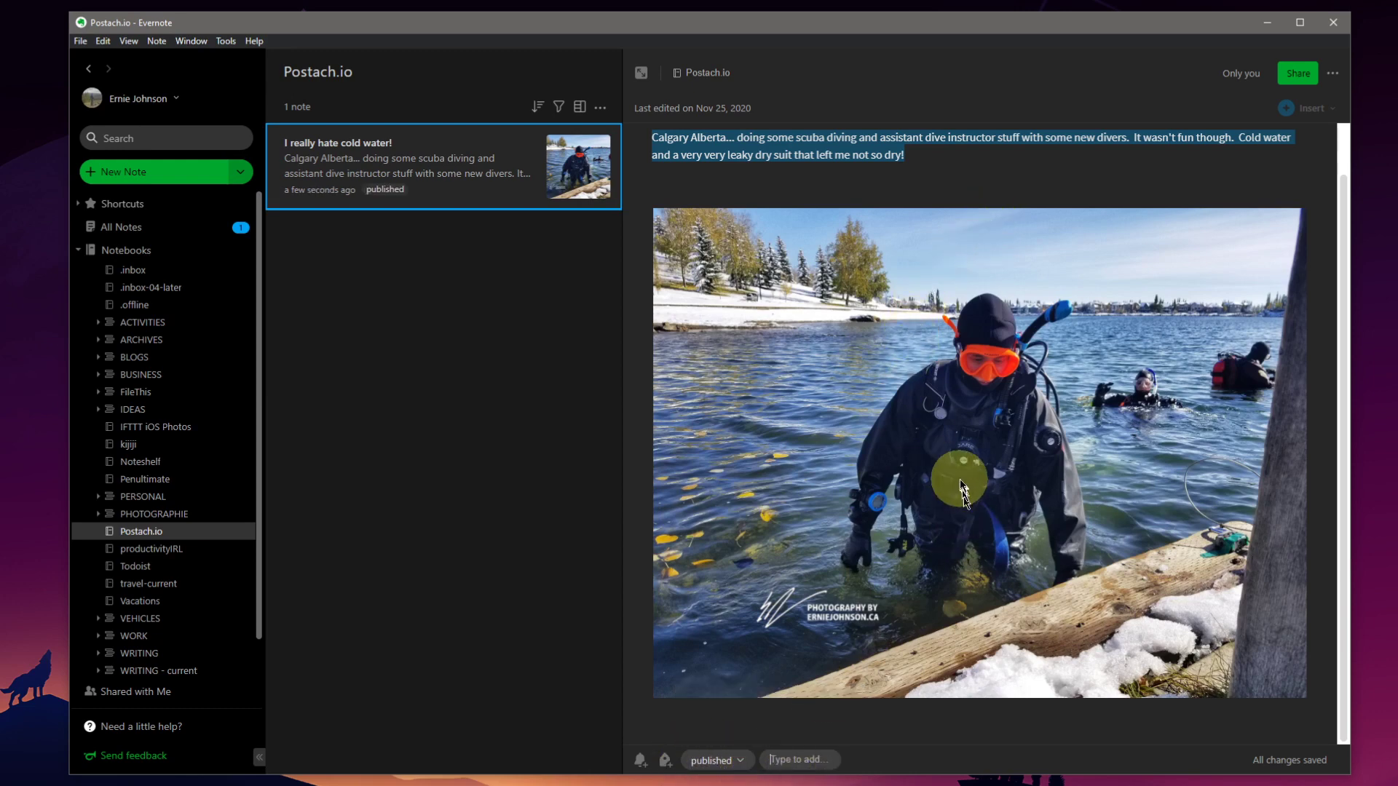
pyautogui.scroll(1, 782, 190)
pyautogui.click(879, 215)
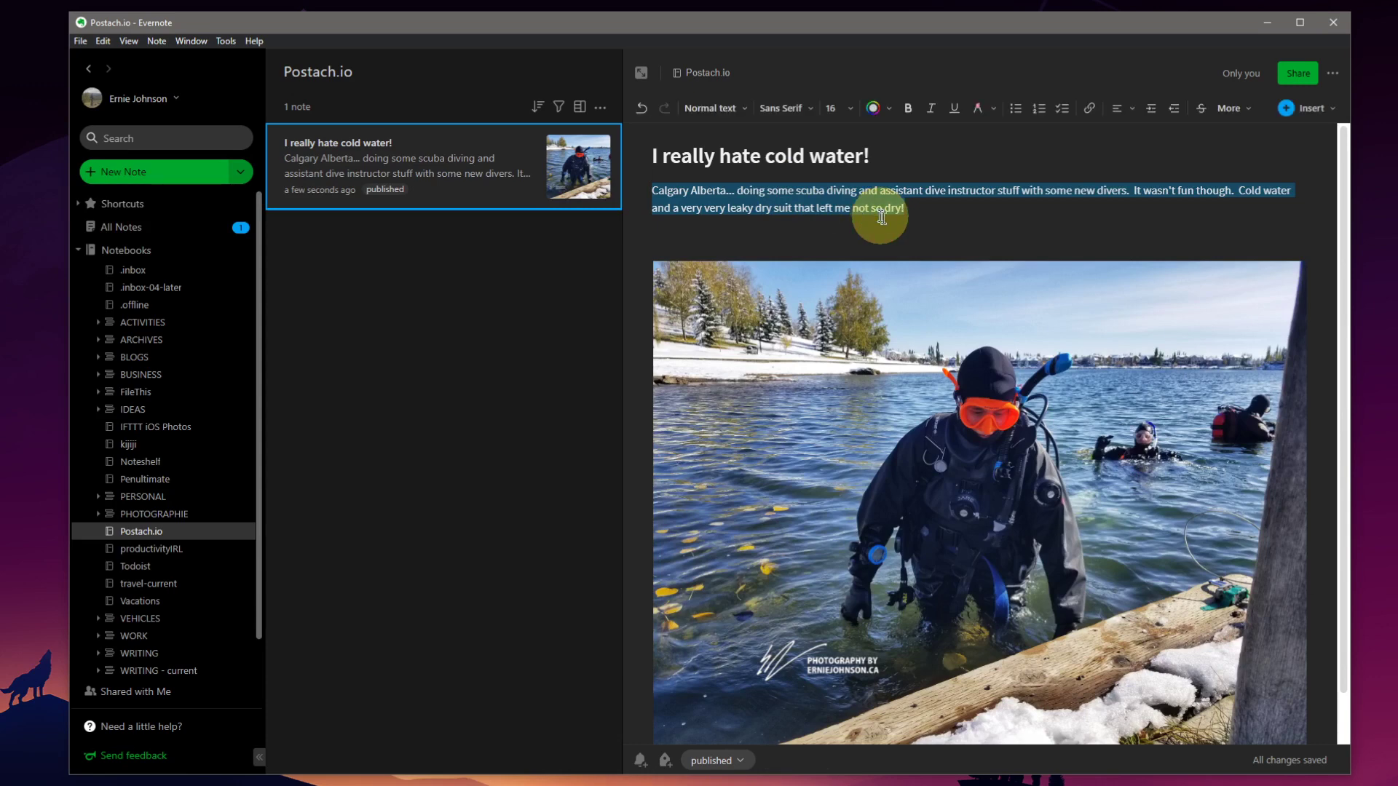
pyautogui.click(967, 211)
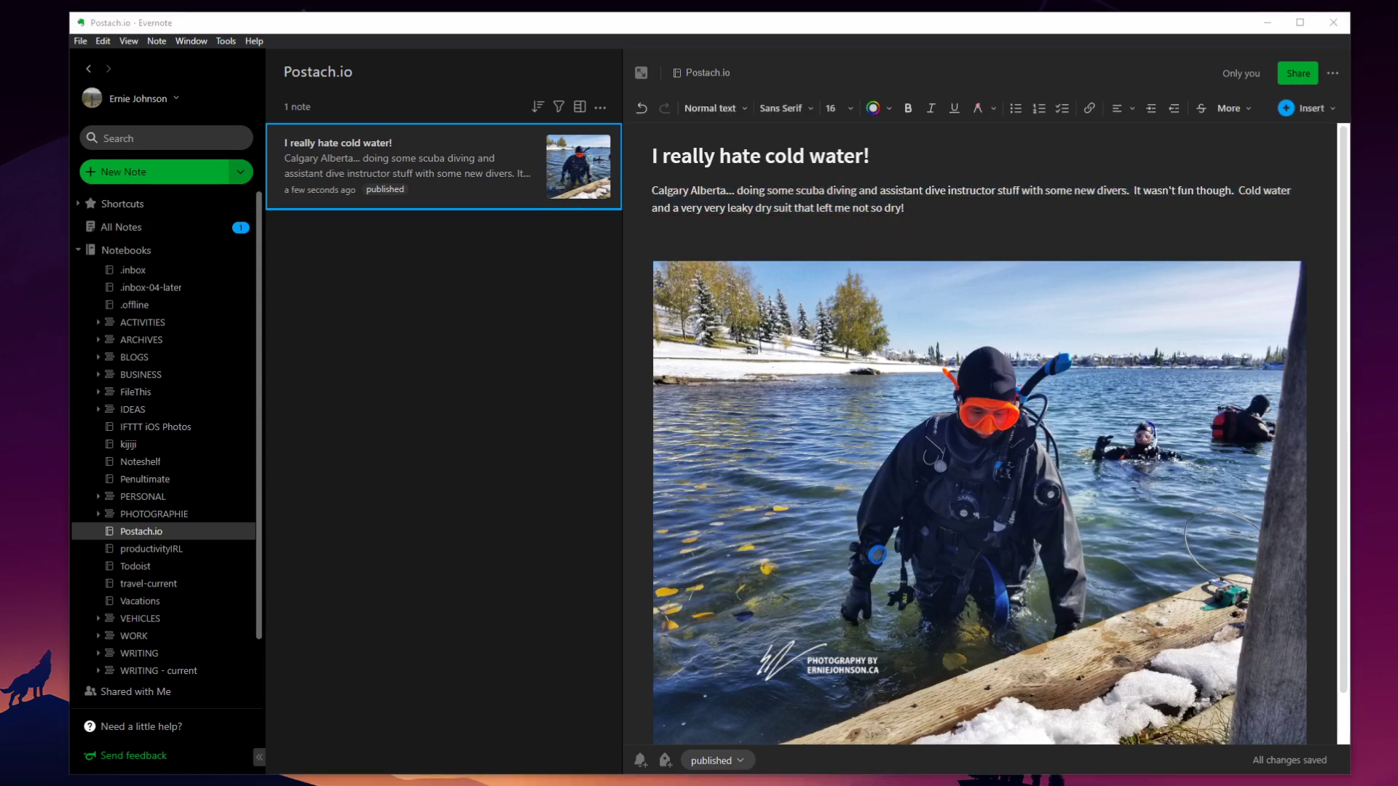
# Switch to the browser and reload the live scuba diving site to check whether the tagged note has been posted.
pyautogui.hotkey('alt', 'Tab')
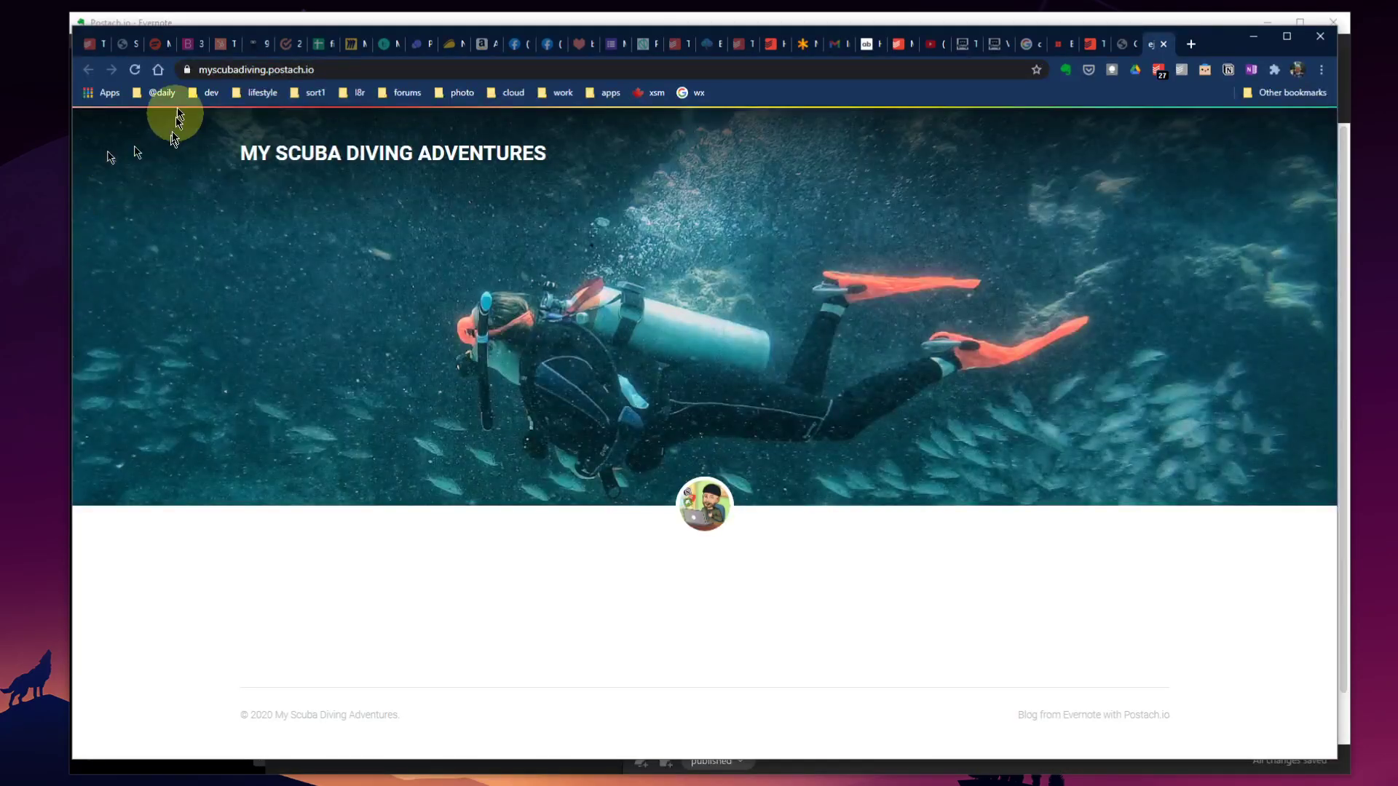
pyautogui.click(135, 71)
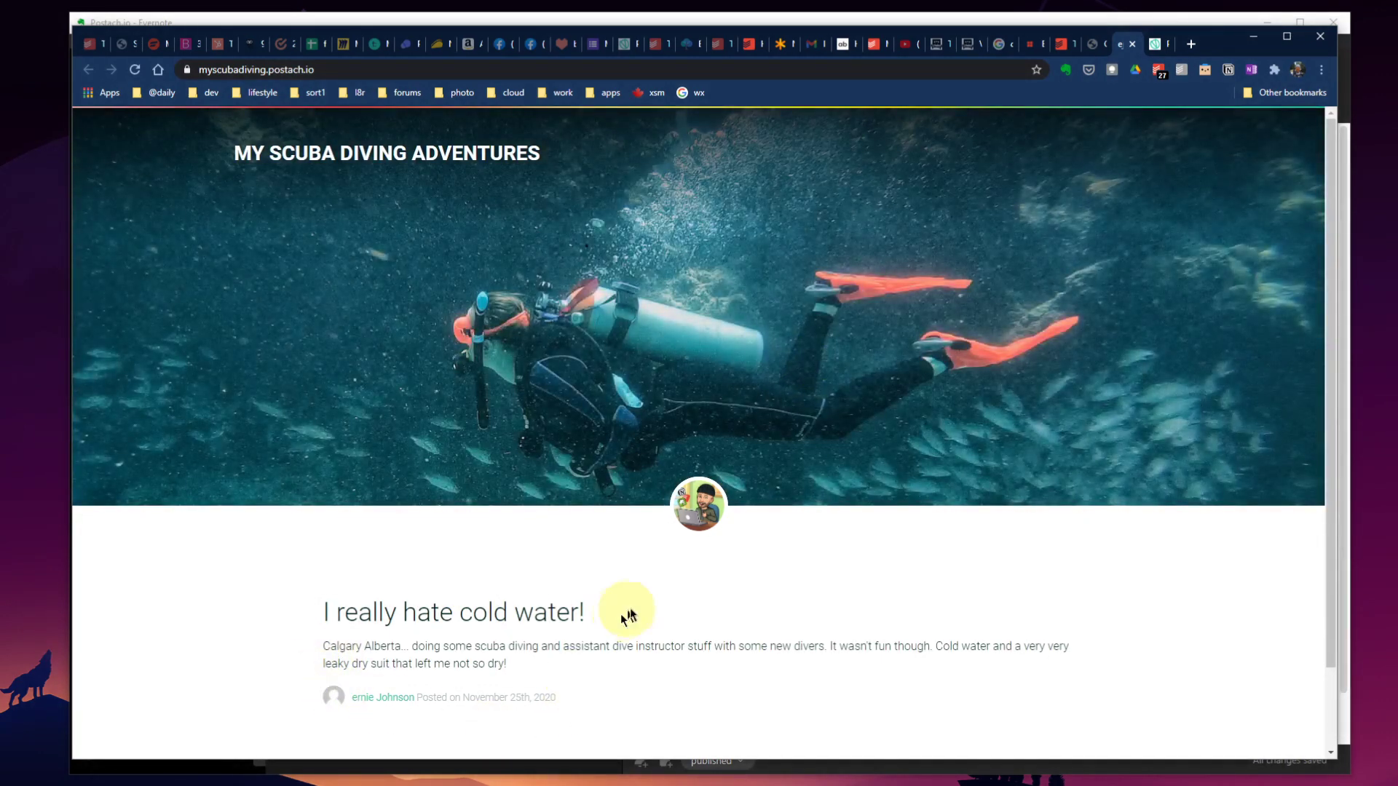
pyautogui.scroll(-2, 626, 605)
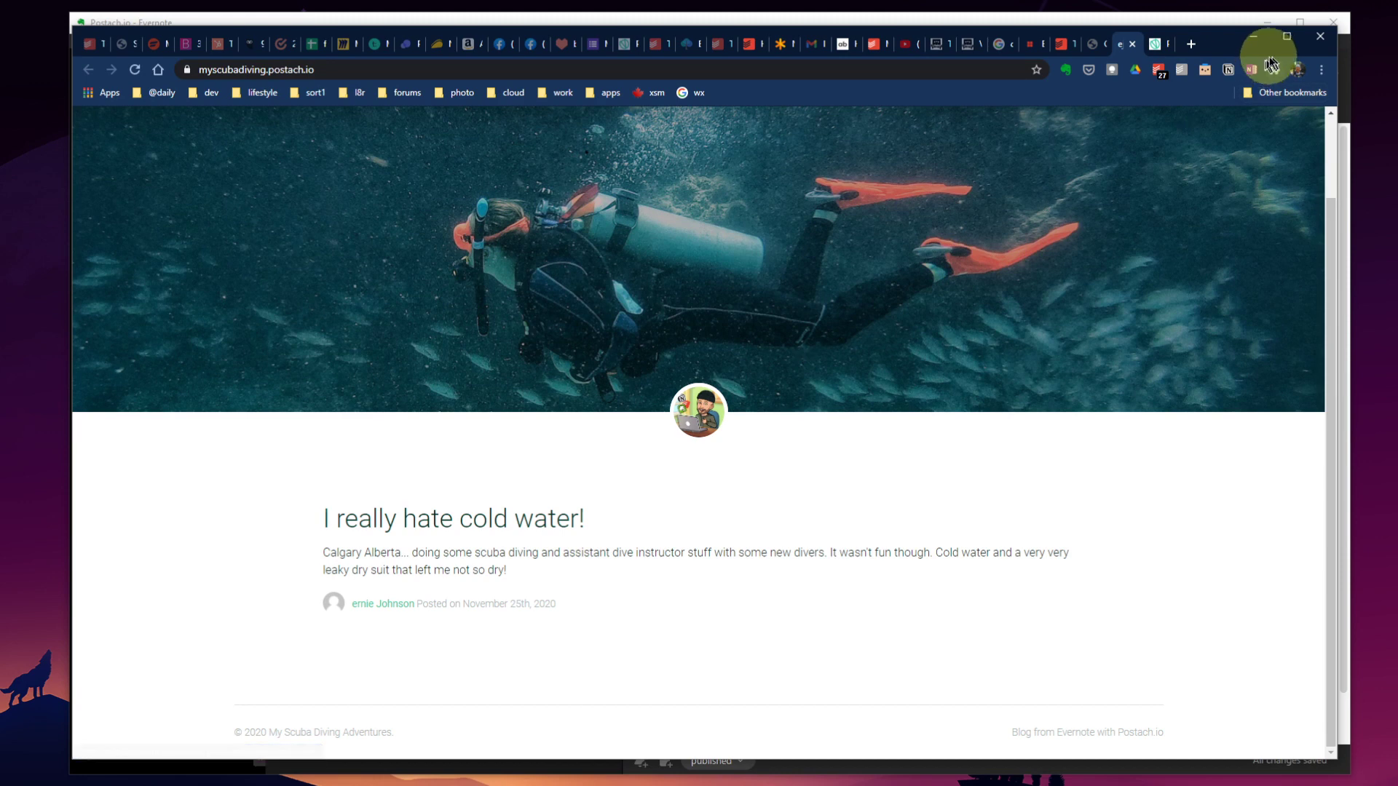
pyautogui.click(1253, 36)
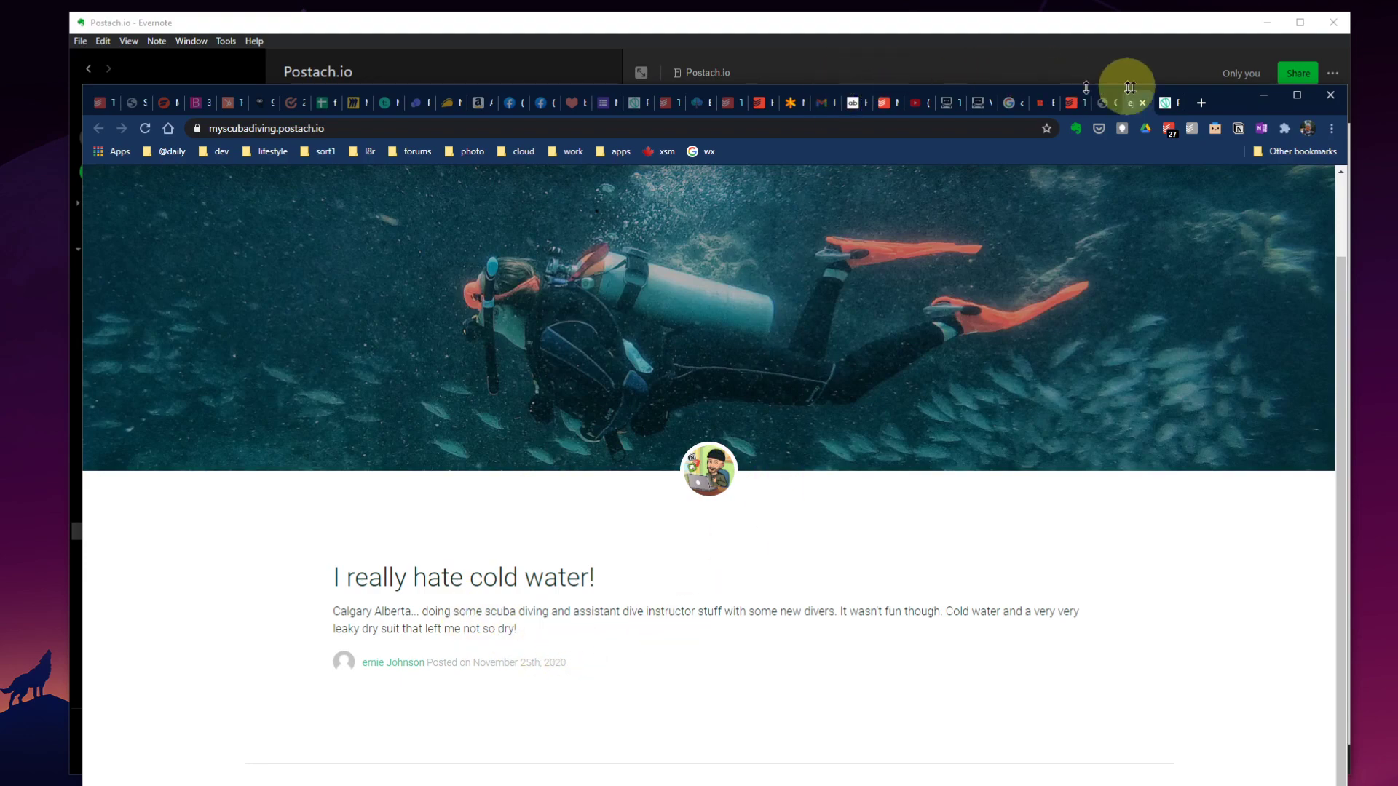
pyautogui.moveTo(1235, 107); pyautogui.dragTo(1239, 66)
pyautogui.click(1257, 34)
pyautogui.click(1259, 25)
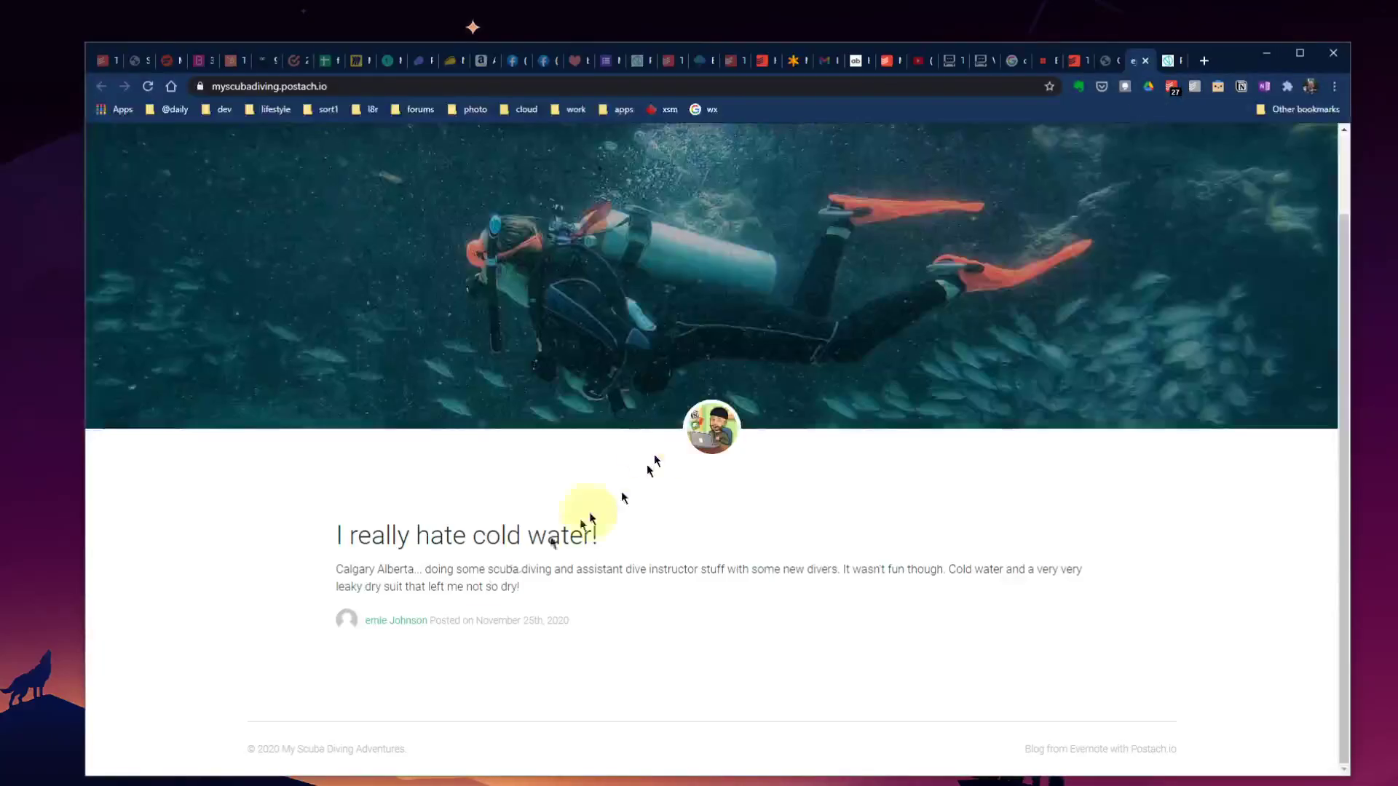
# Open the "I really hate cold water!" post on the live site and review its text and photo.
pyautogui.click(497, 539)
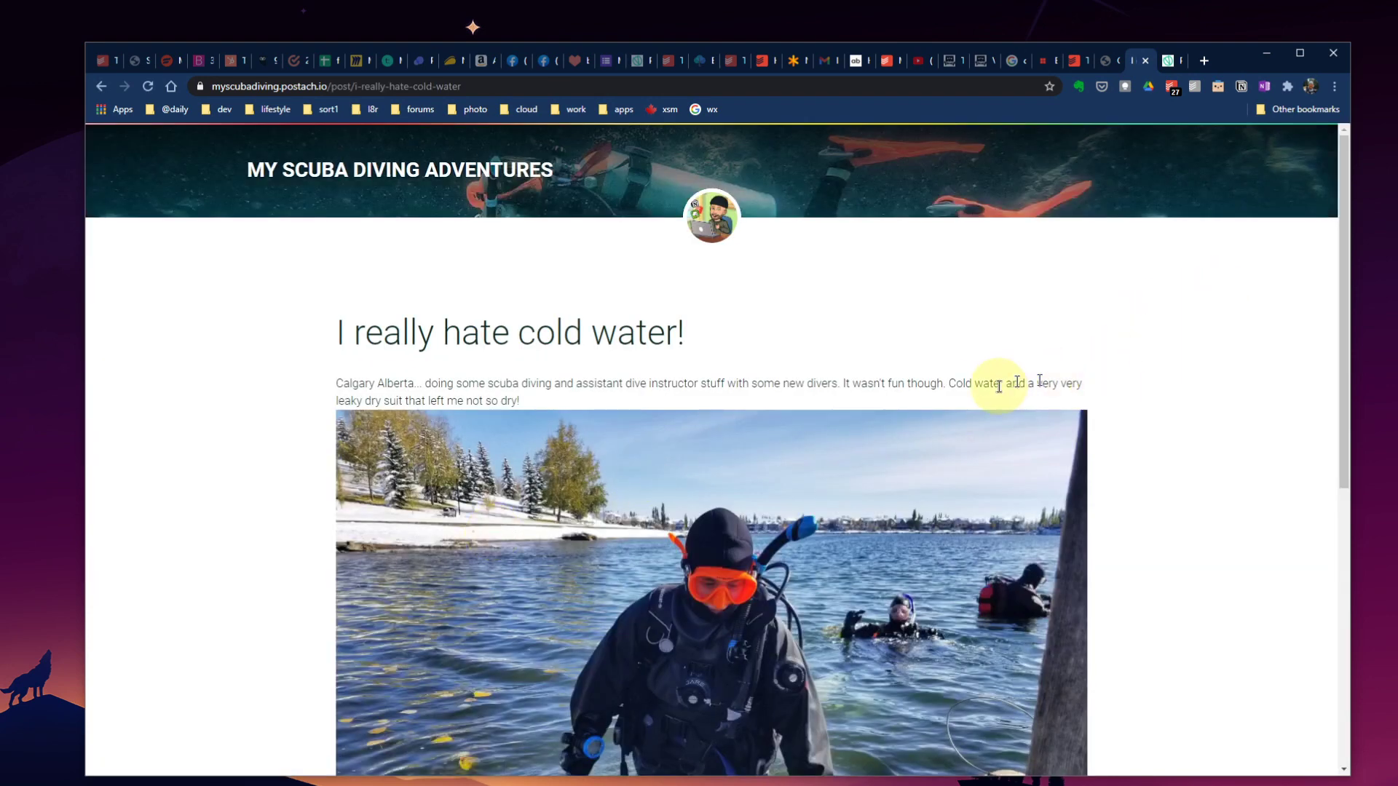
pyautogui.scroll(-7, 1179, 408)
pyautogui.scroll(5, 1173, 410)
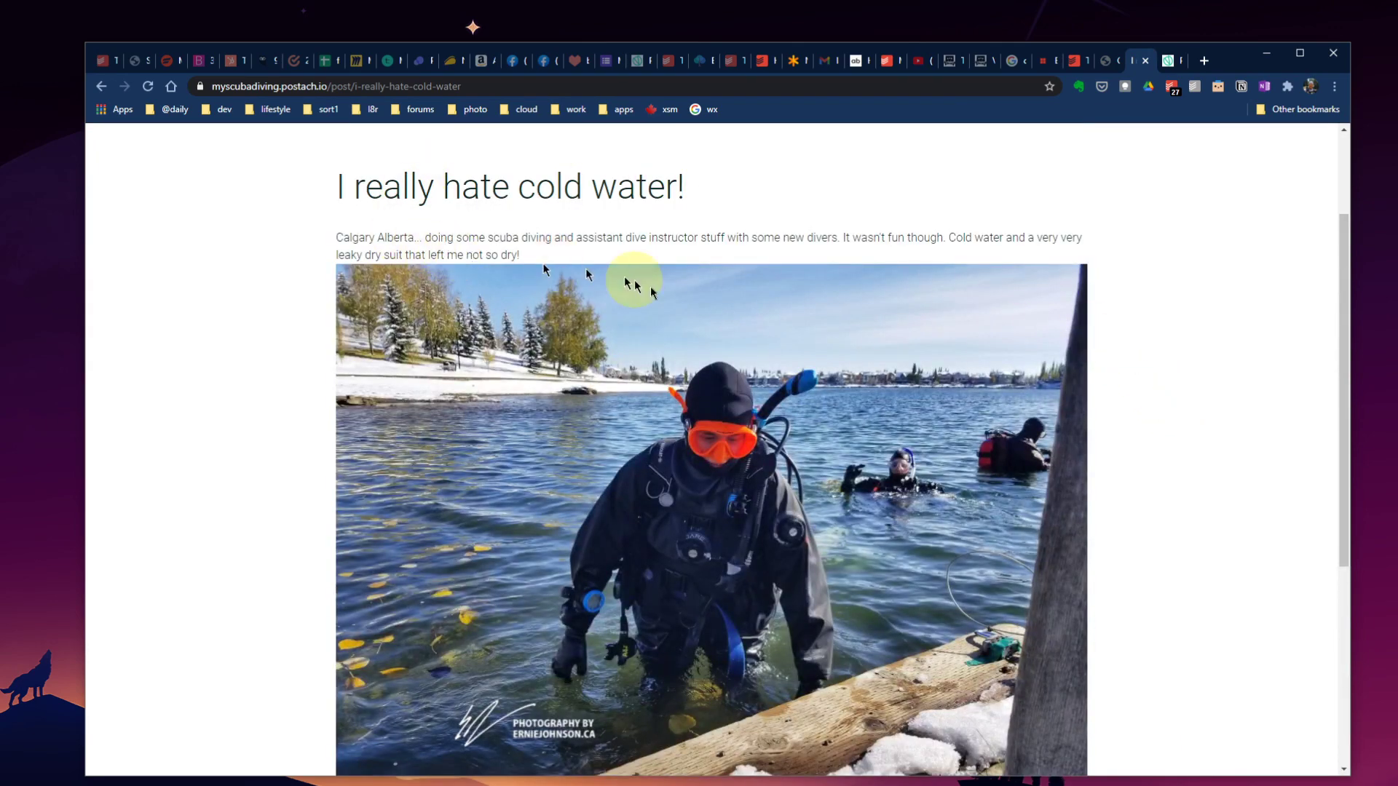
pyautogui.scroll(-3, 710, 368)
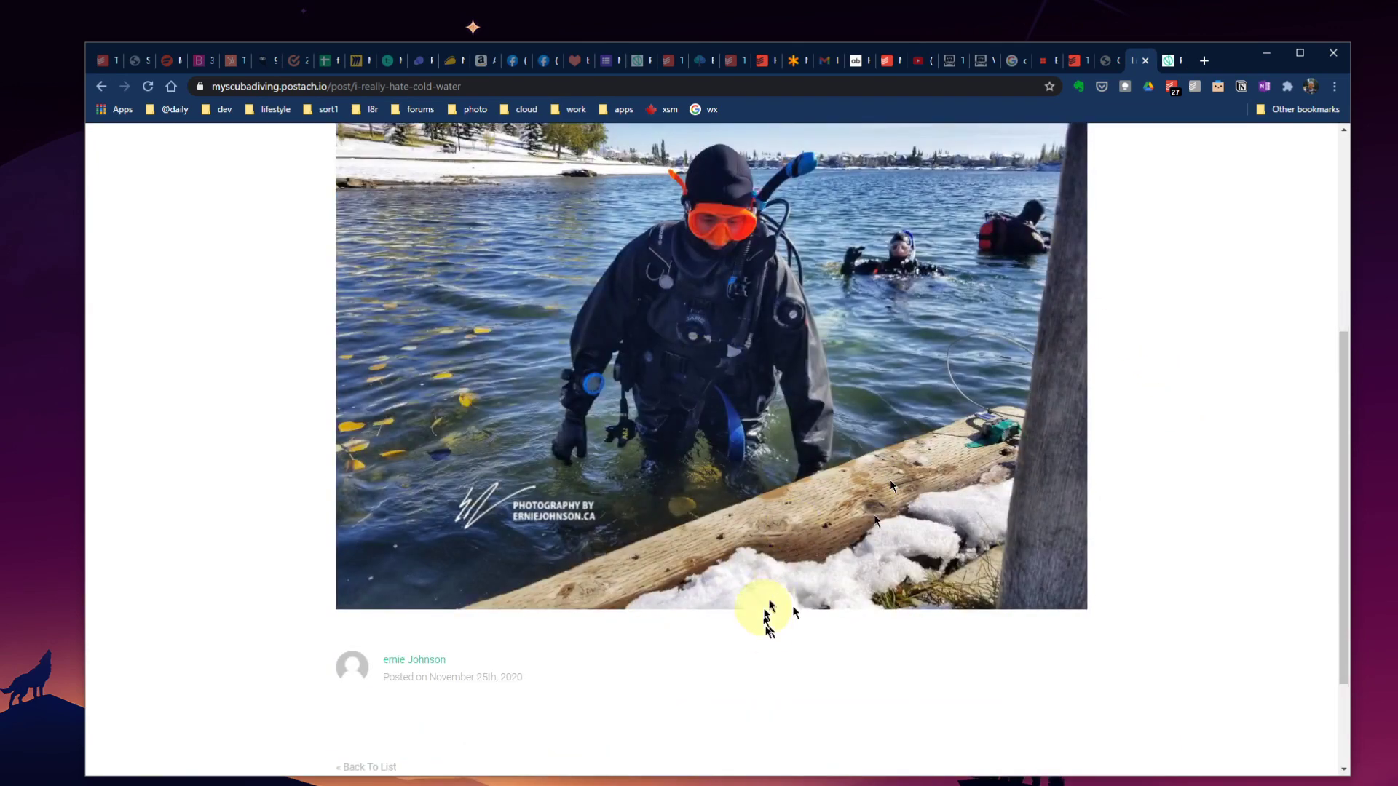
pyautogui.scroll(5, 779, 597)
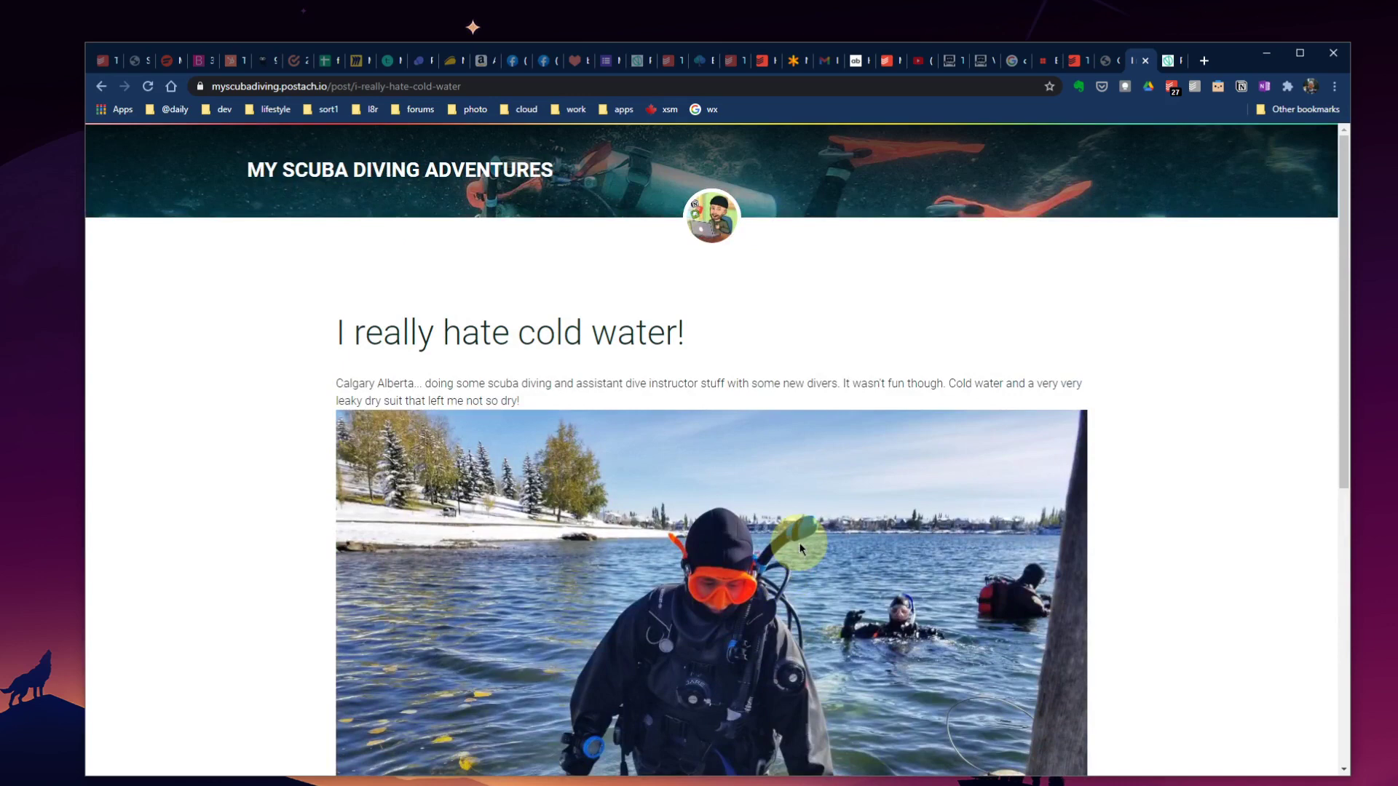
pyautogui.scroll(-7, 696, 521)
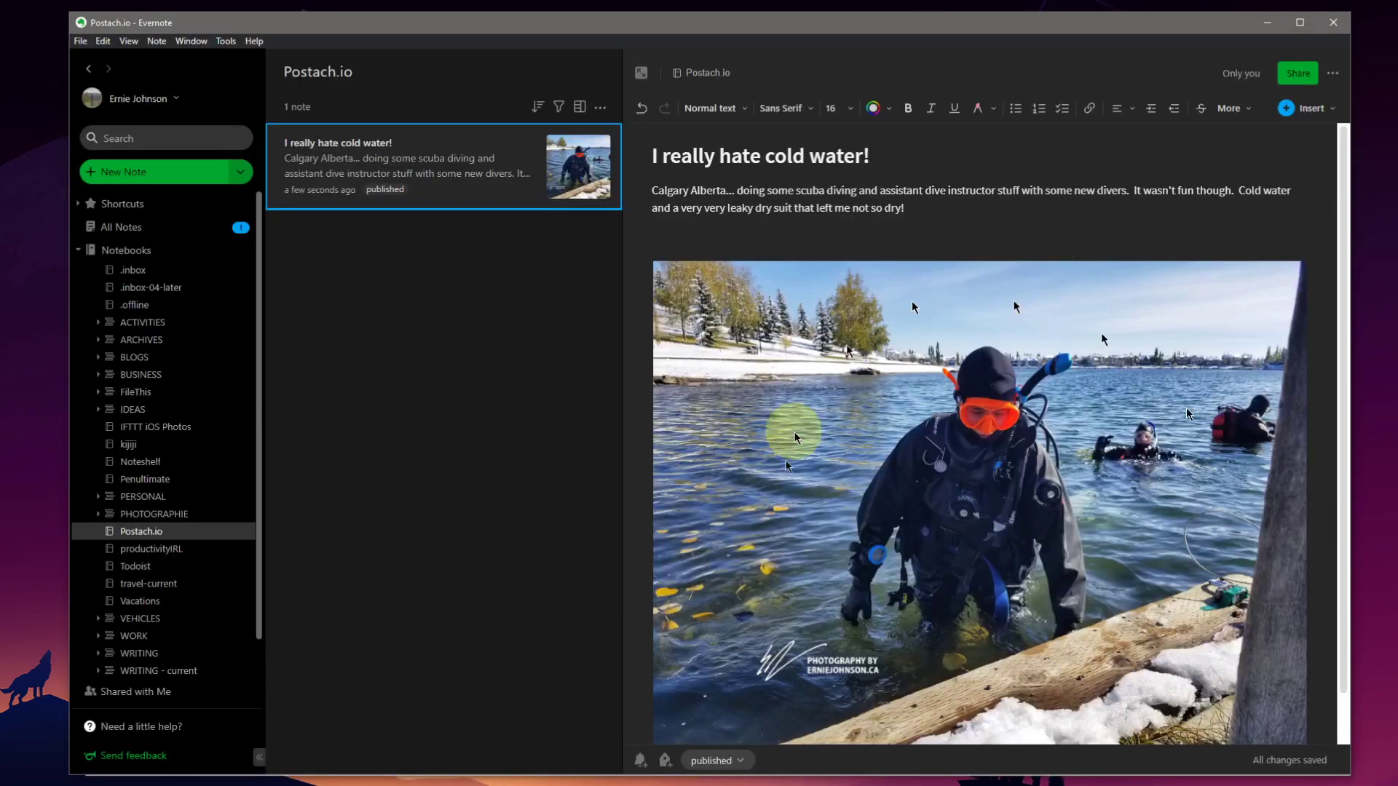
# Switch to Evernote and add below the photo: "This is a little bit more about my cold water problems that I experienced diving in Calgary!".
pyautogui.scroll(-1, 910, 449)
pyautogui.click(817, 724)
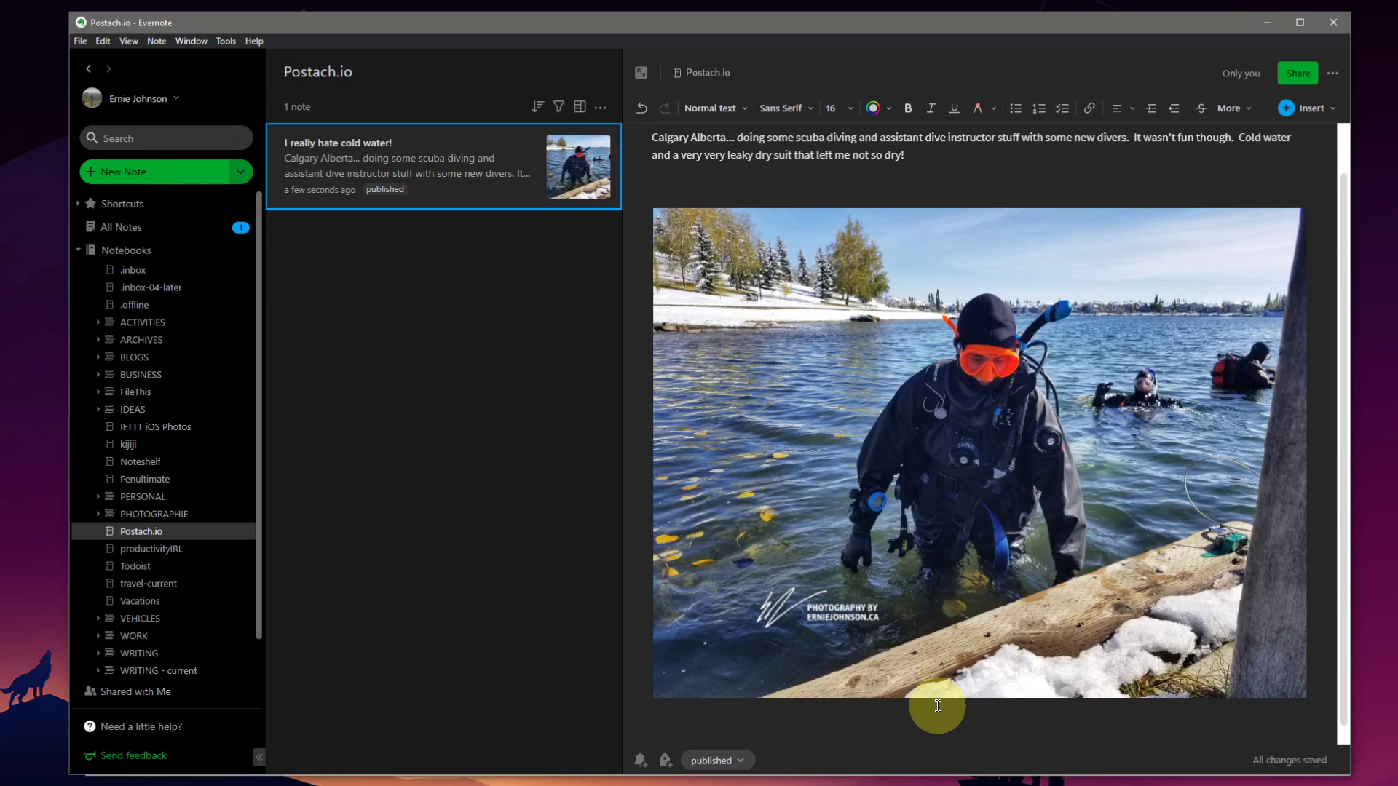
pyautogui.write('This is a little bit more about my cold water problems that I experienced diving in Calgary!')
# Make the added sentence below the photo bold and highlight it in purple.
pyautogui.tripleClick(1162, 732)
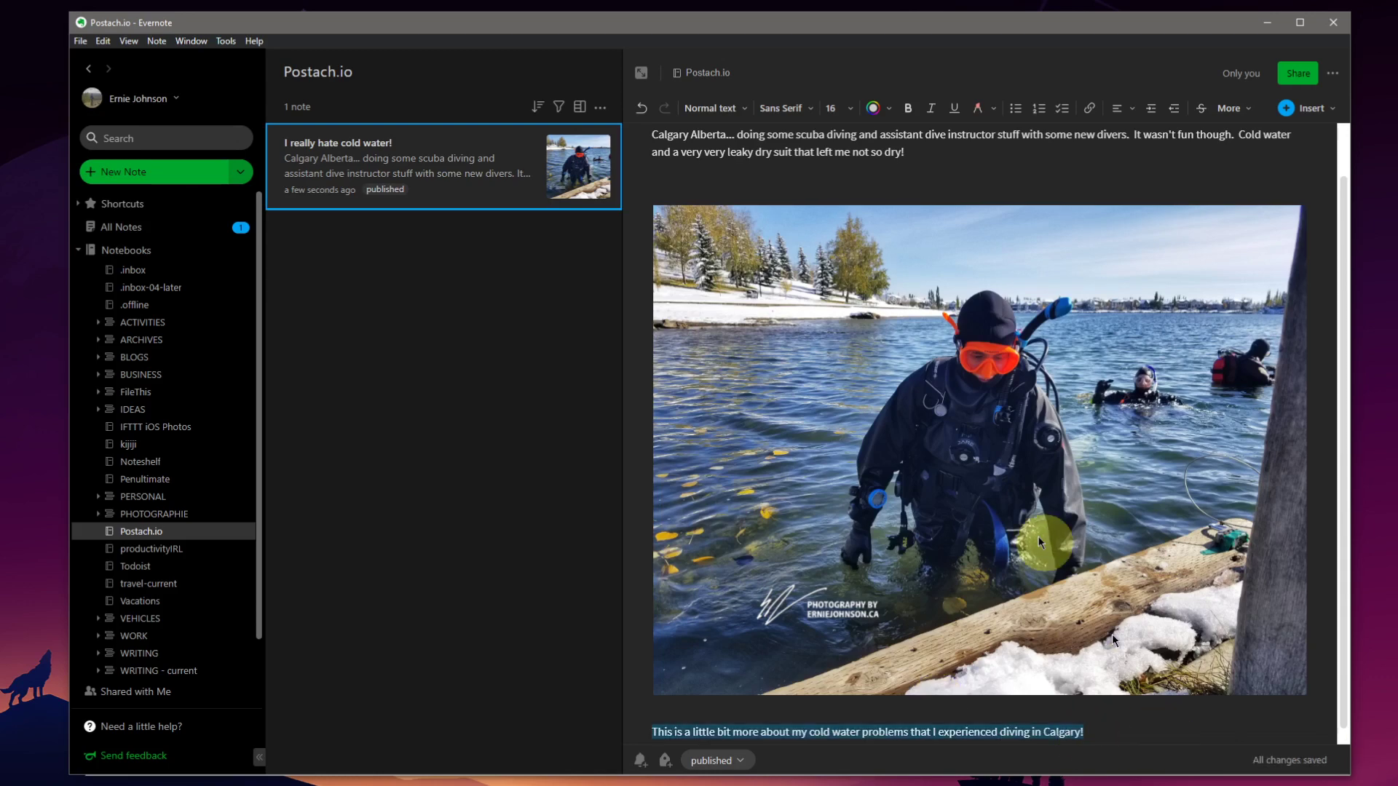
pyautogui.click(910, 109)
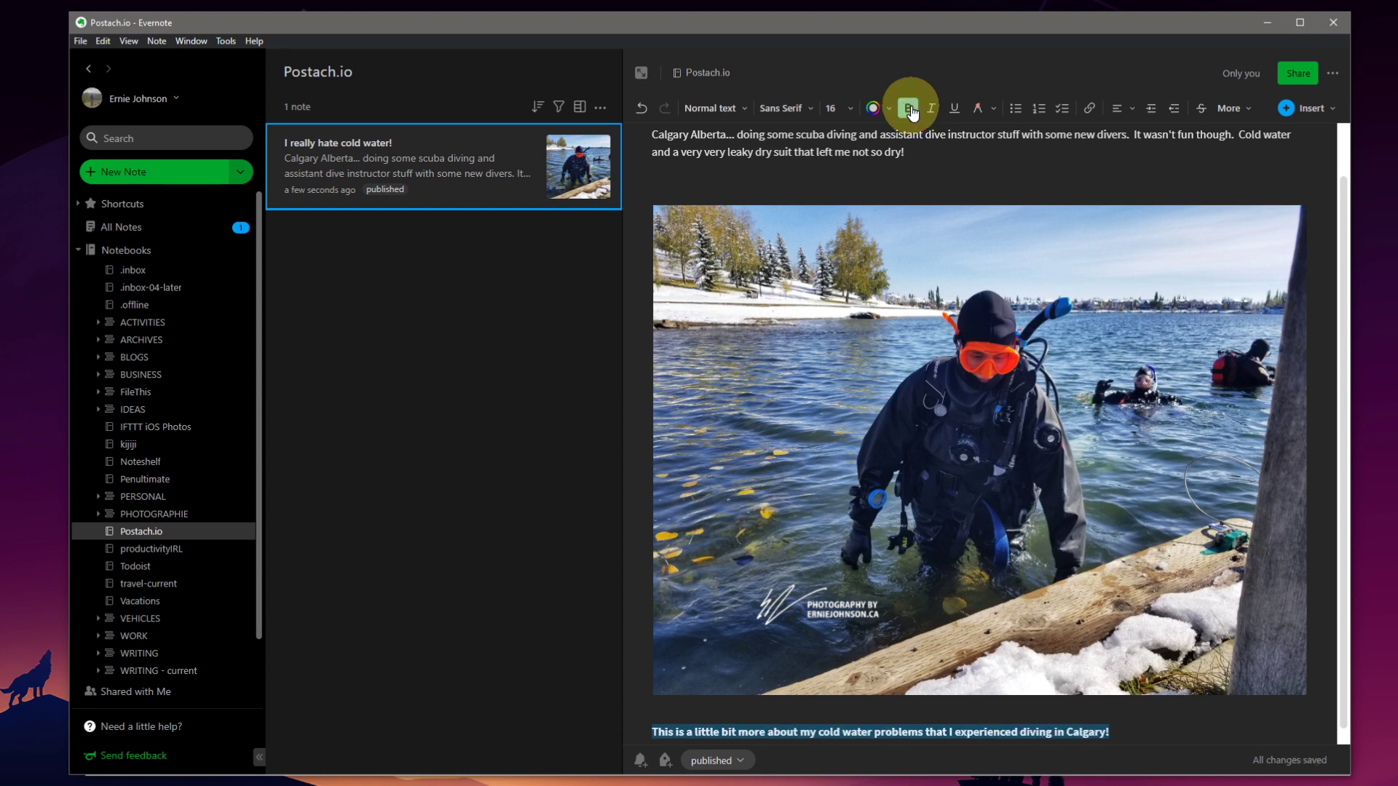
pyautogui.click(979, 109)
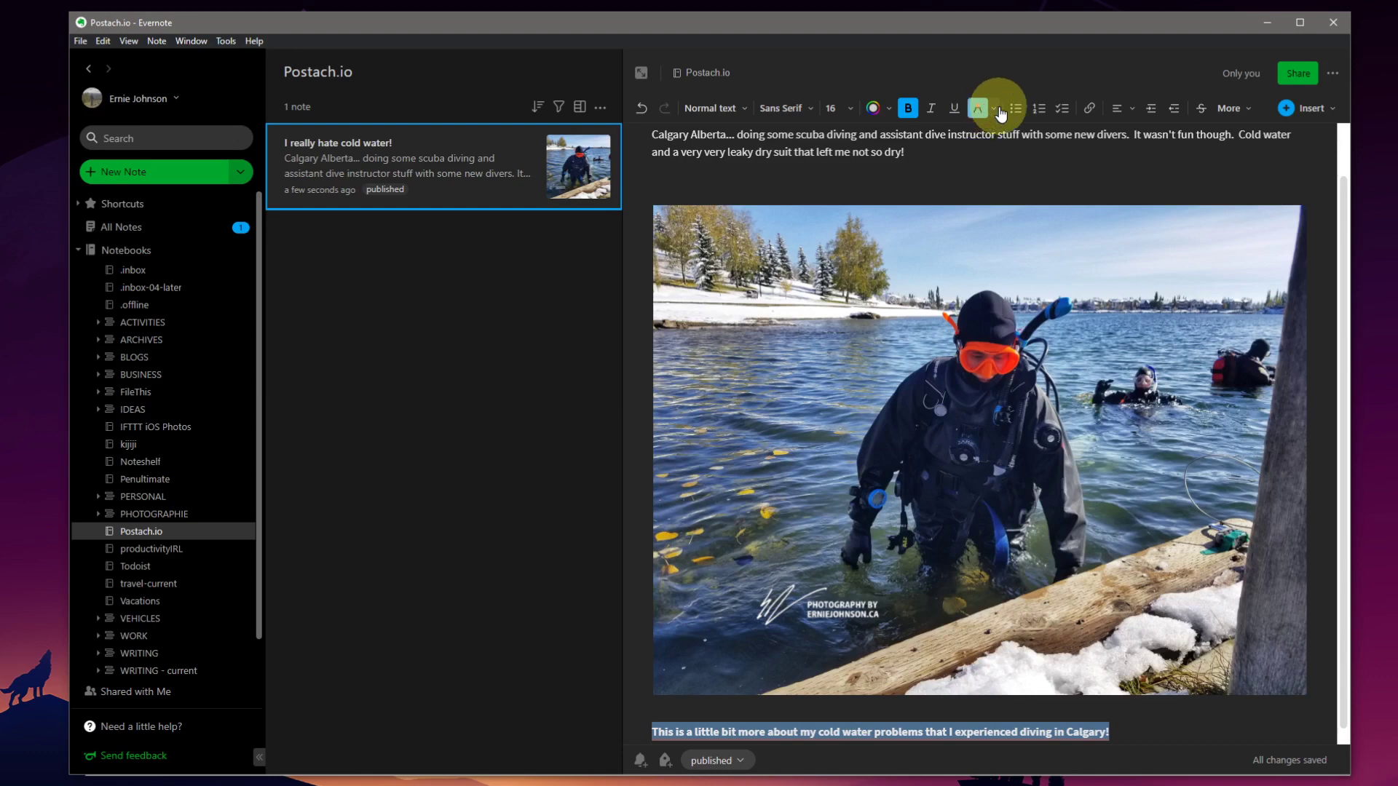
pyautogui.click(994, 111)
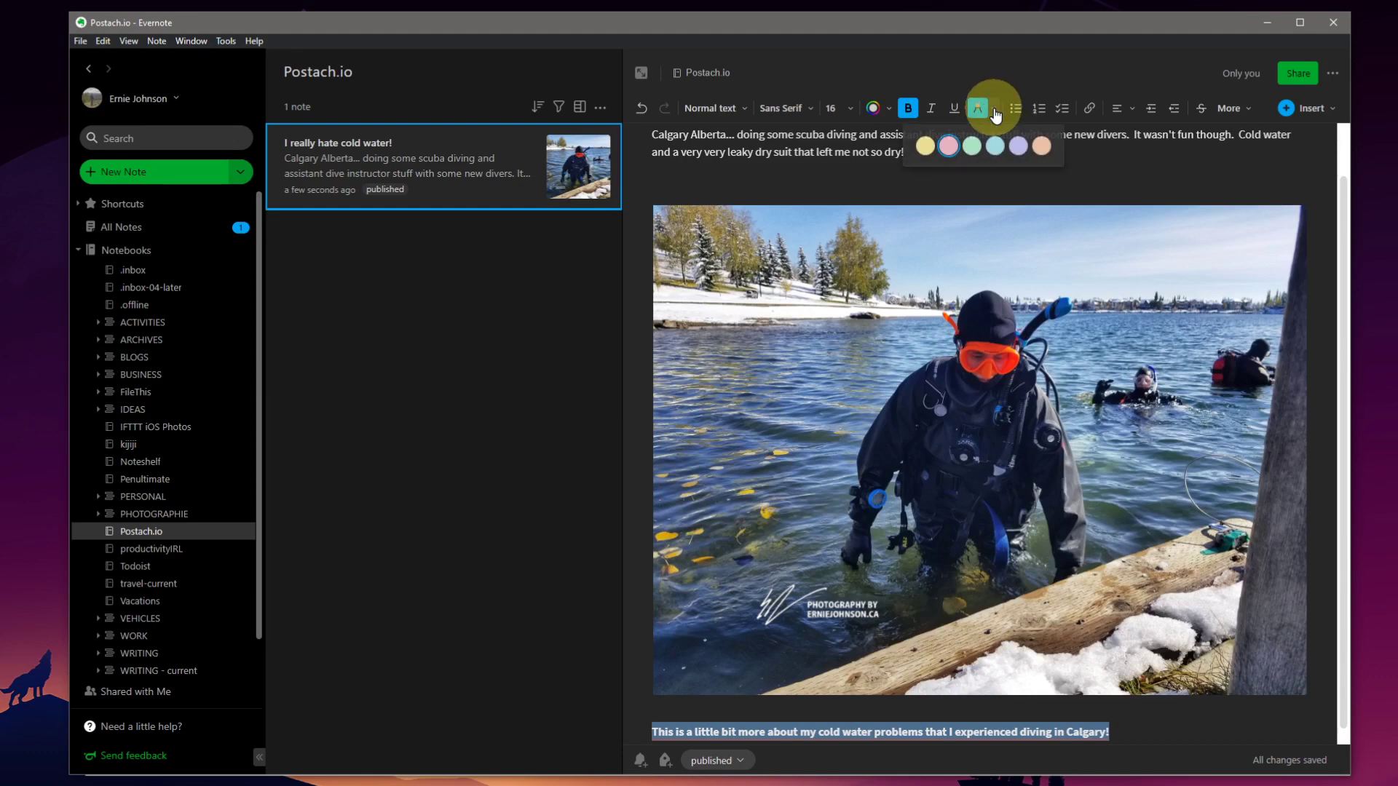
pyautogui.click(1020, 151)
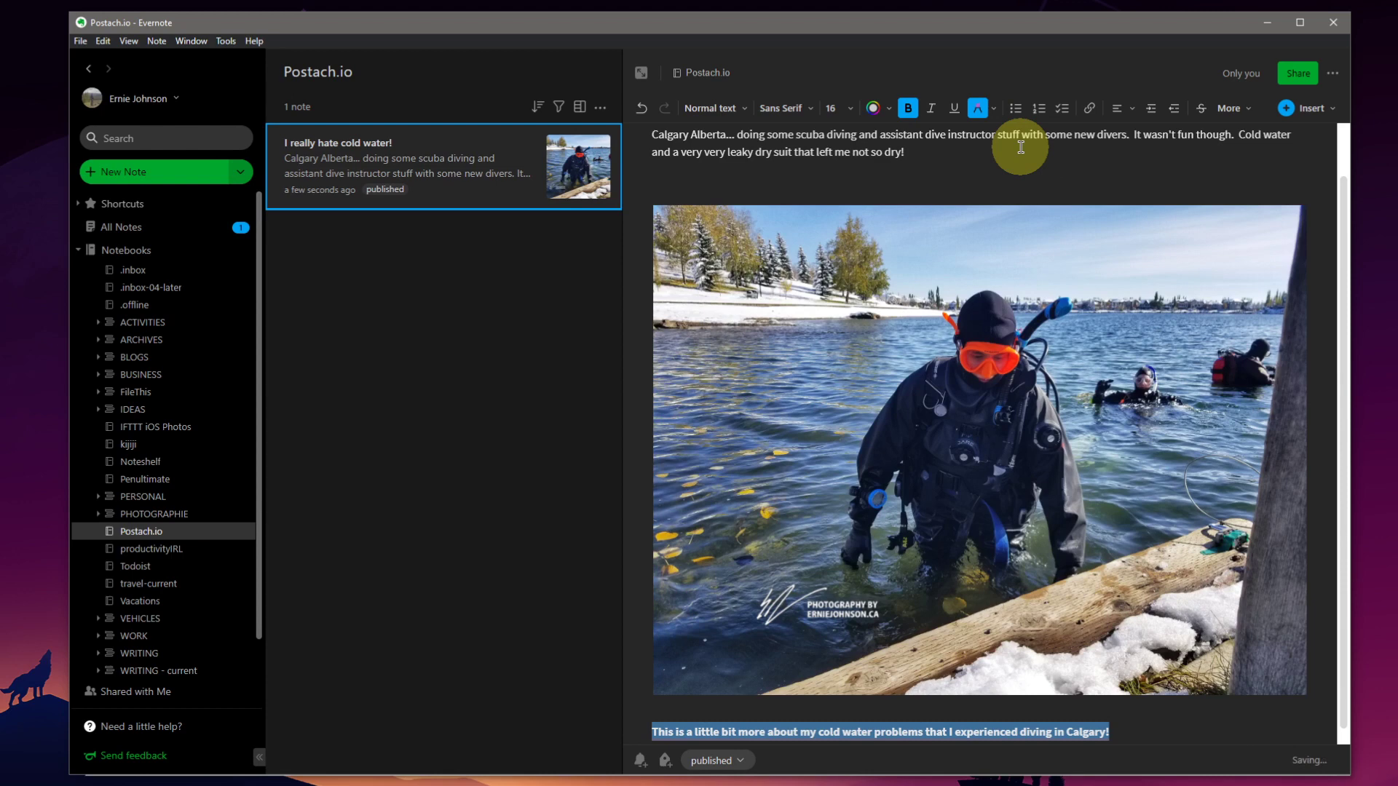
pyautogui.scroll(-1, 1162, 732)
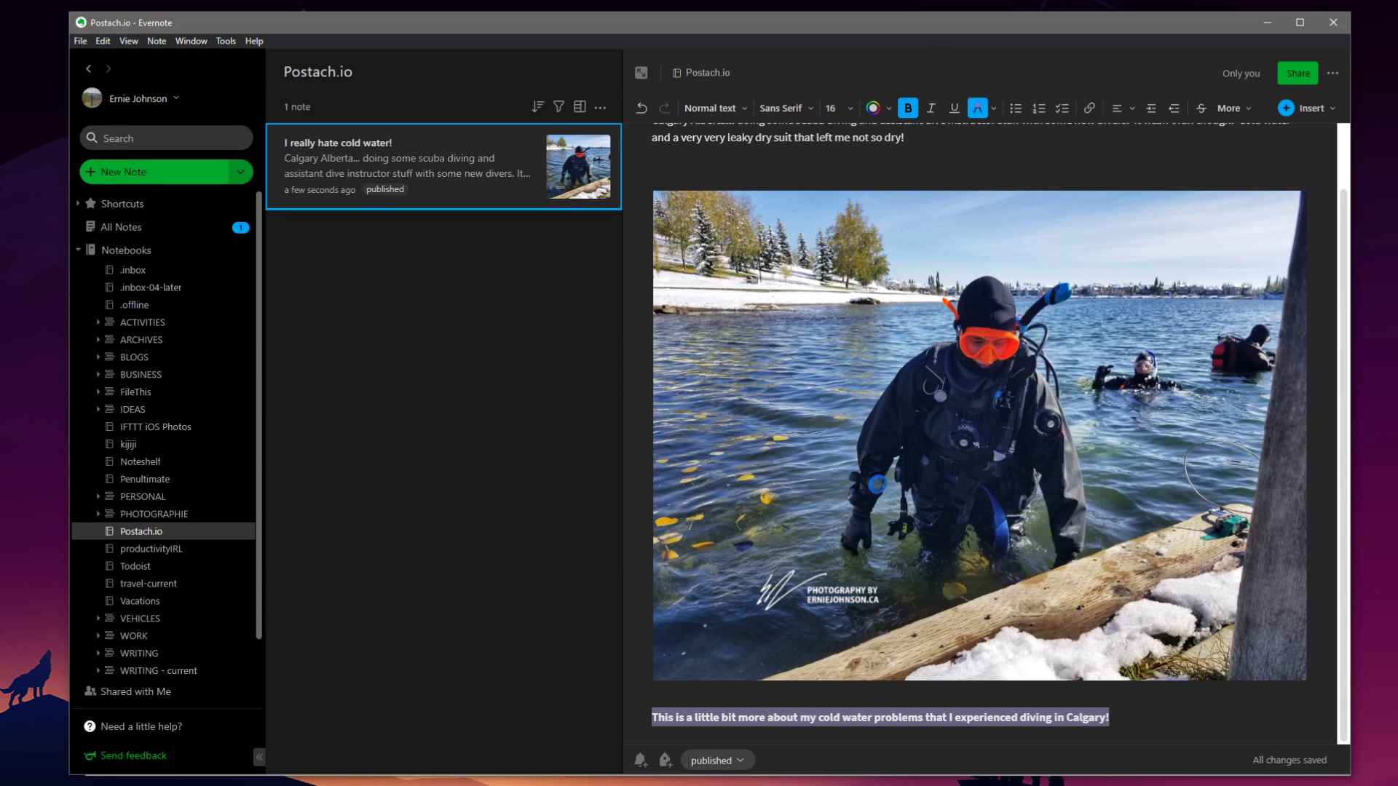
# Switch to the browser, reload the cold water post and check for the added sentence and its formatting.
pyautogui.hotkey('alt', 'Tab')
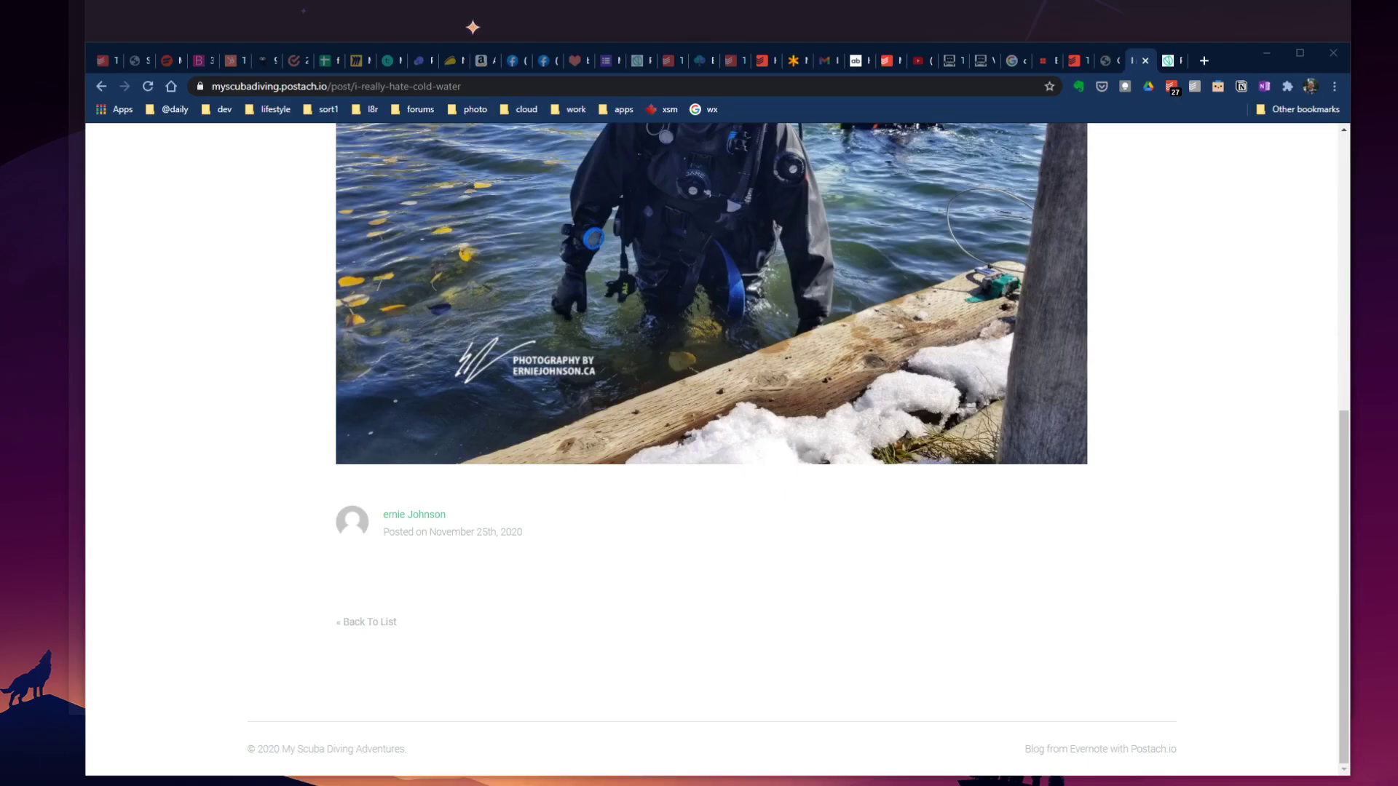
pyautogui.scroll(10, 826, 306)
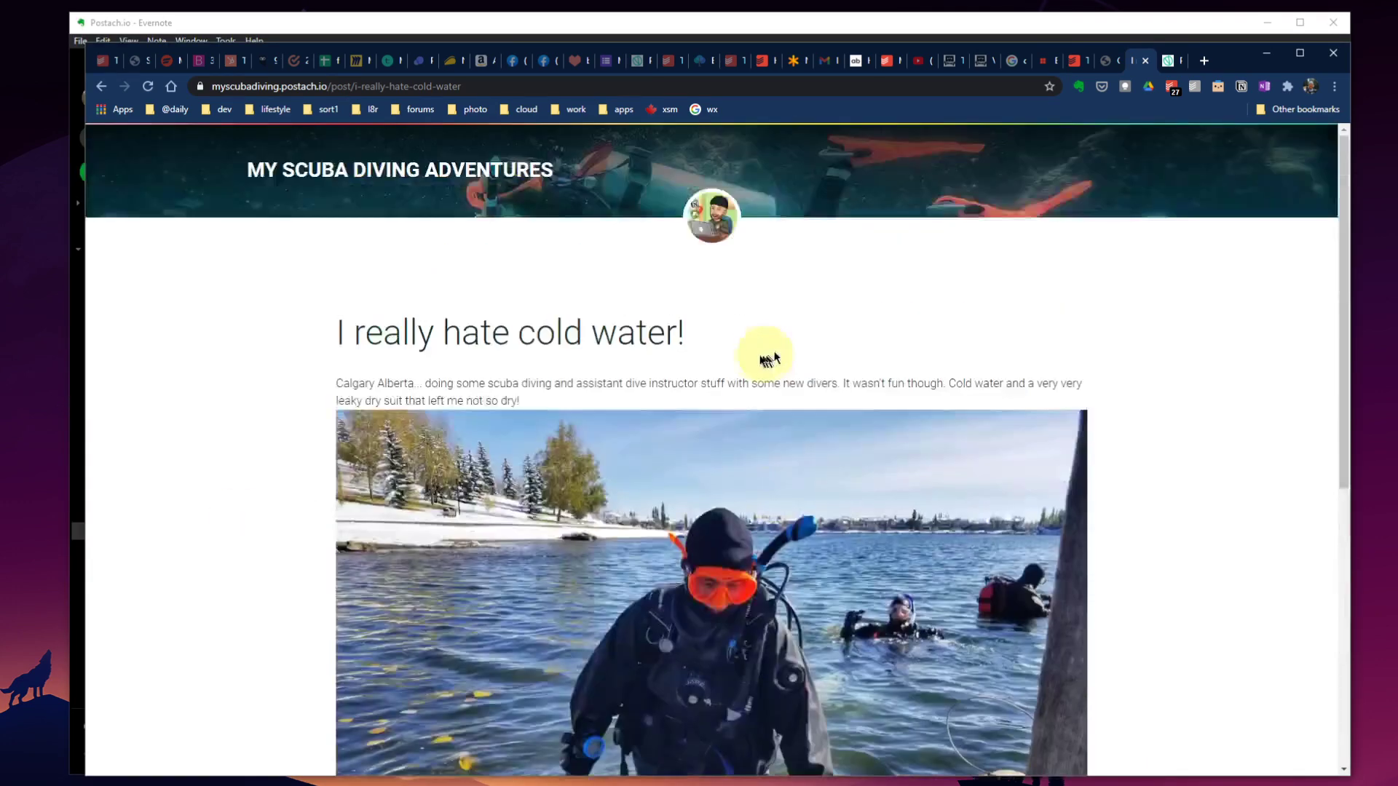
pyautogui.click(151, 91)
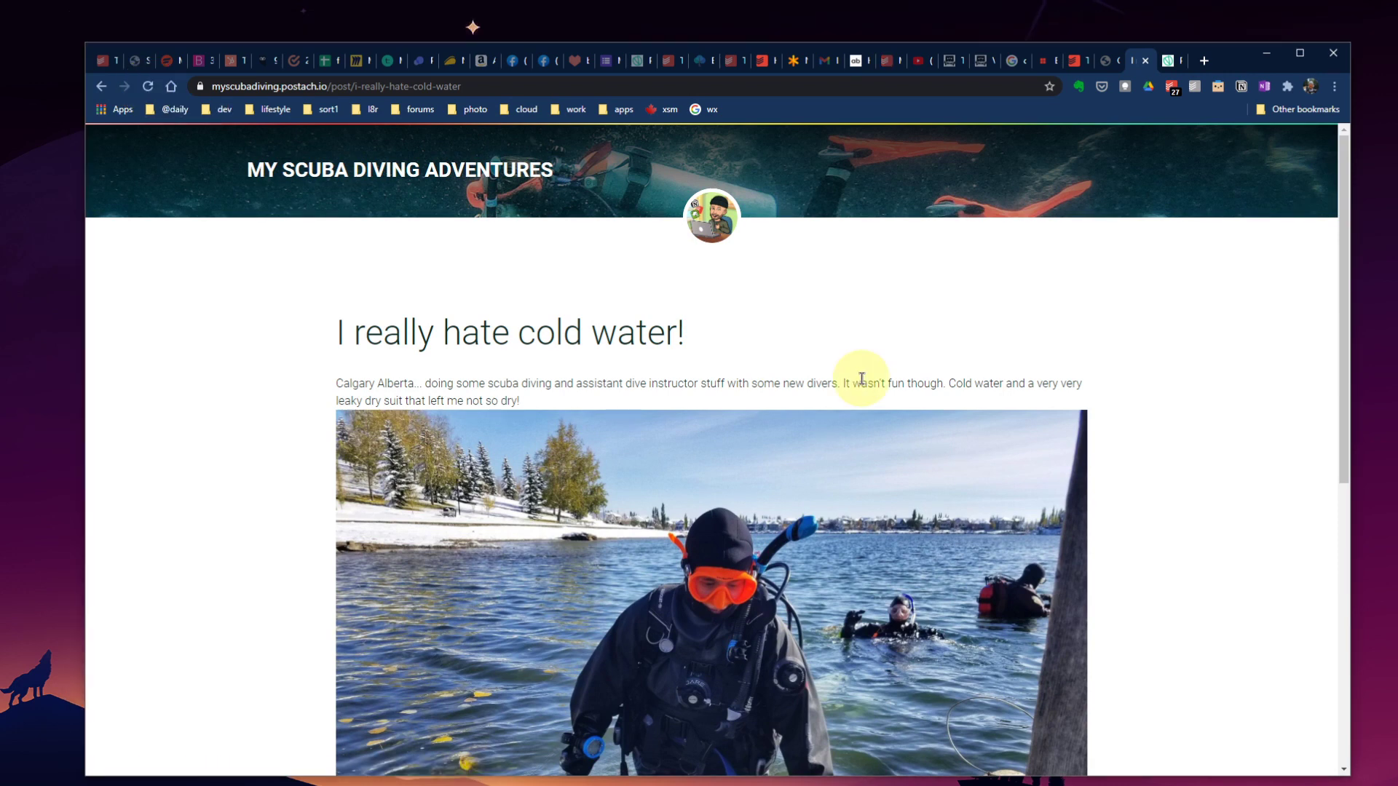
pyautogui.scroll(-5, 862, 381)
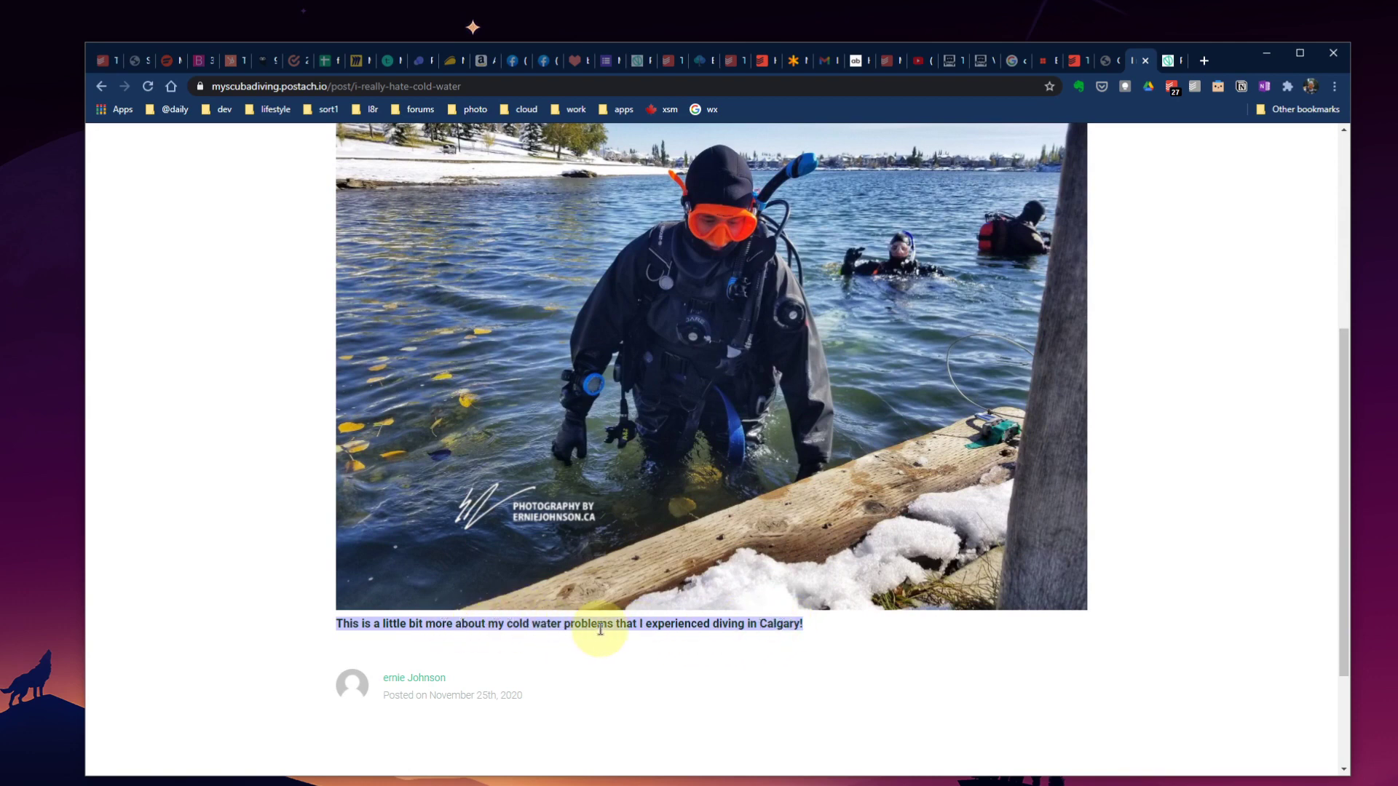
pyautogui.scroll(5, 765, 568)
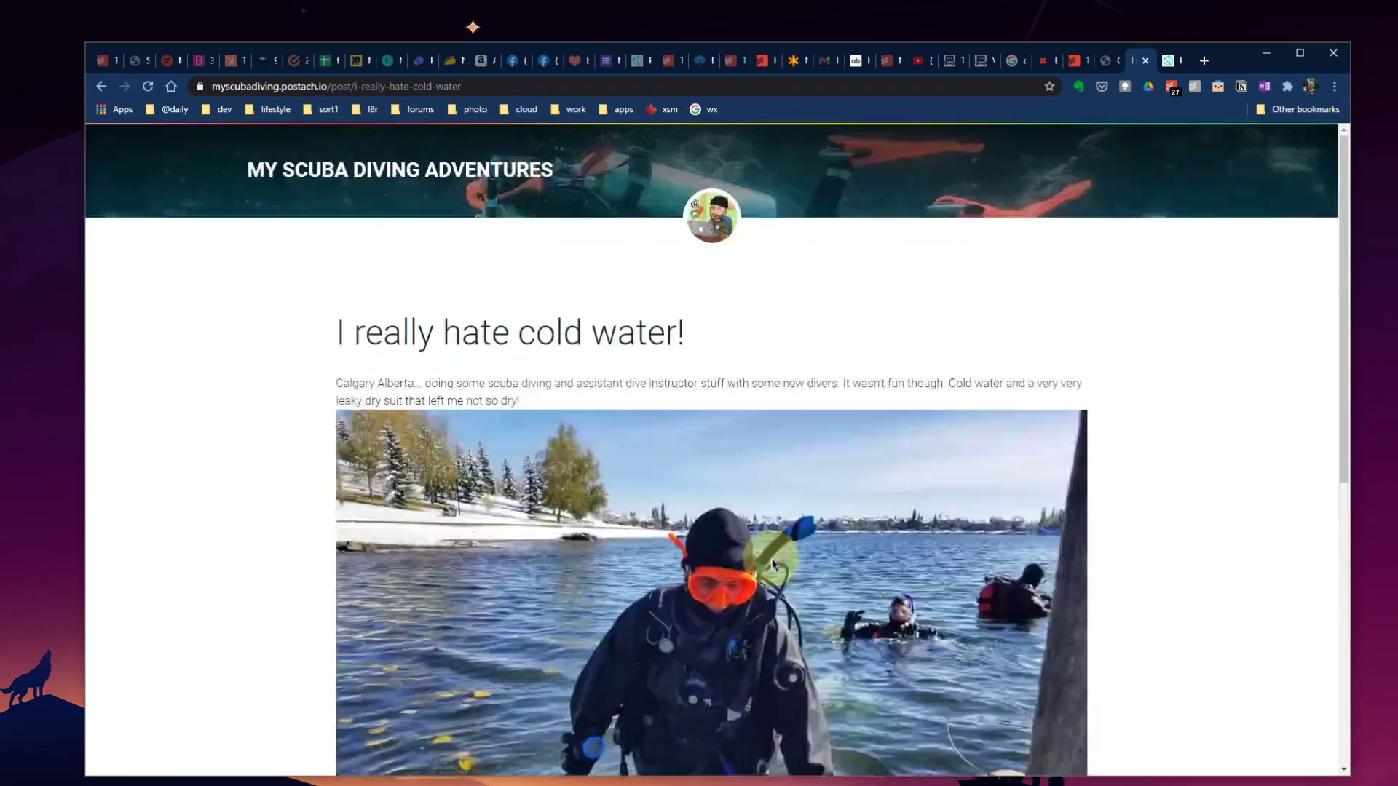
pyautogui.scroll(-5, 769, 564)
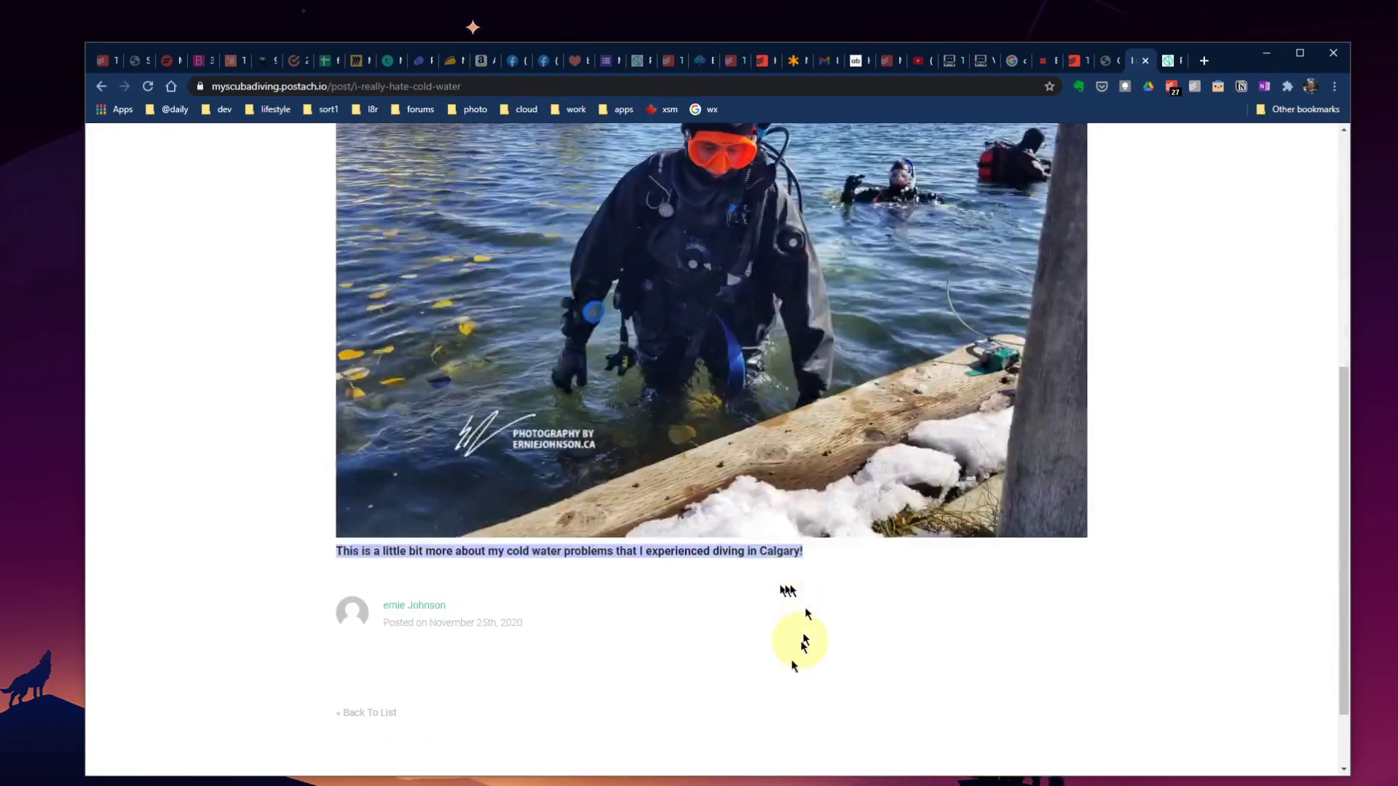
# In Evernote, create the note "Nurse Sharks in Belize!" reading 'Nurse sharks were incredibly "friendly" in Belize. They loved swimming with us as we went on Lionfish hunts!'.
pyautogui.hotkey('alt', 'Tab')
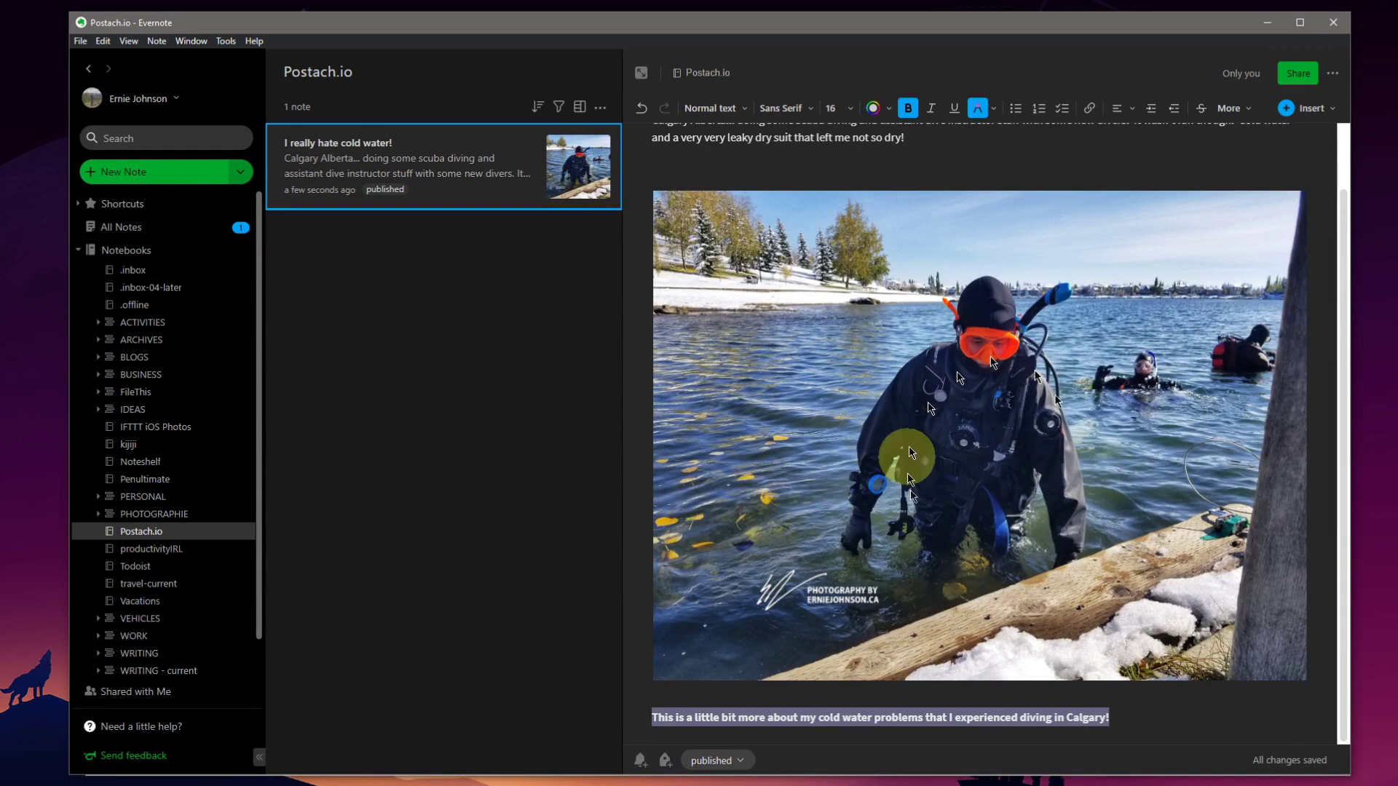
pyautogui.scroll(1, 983, 502)
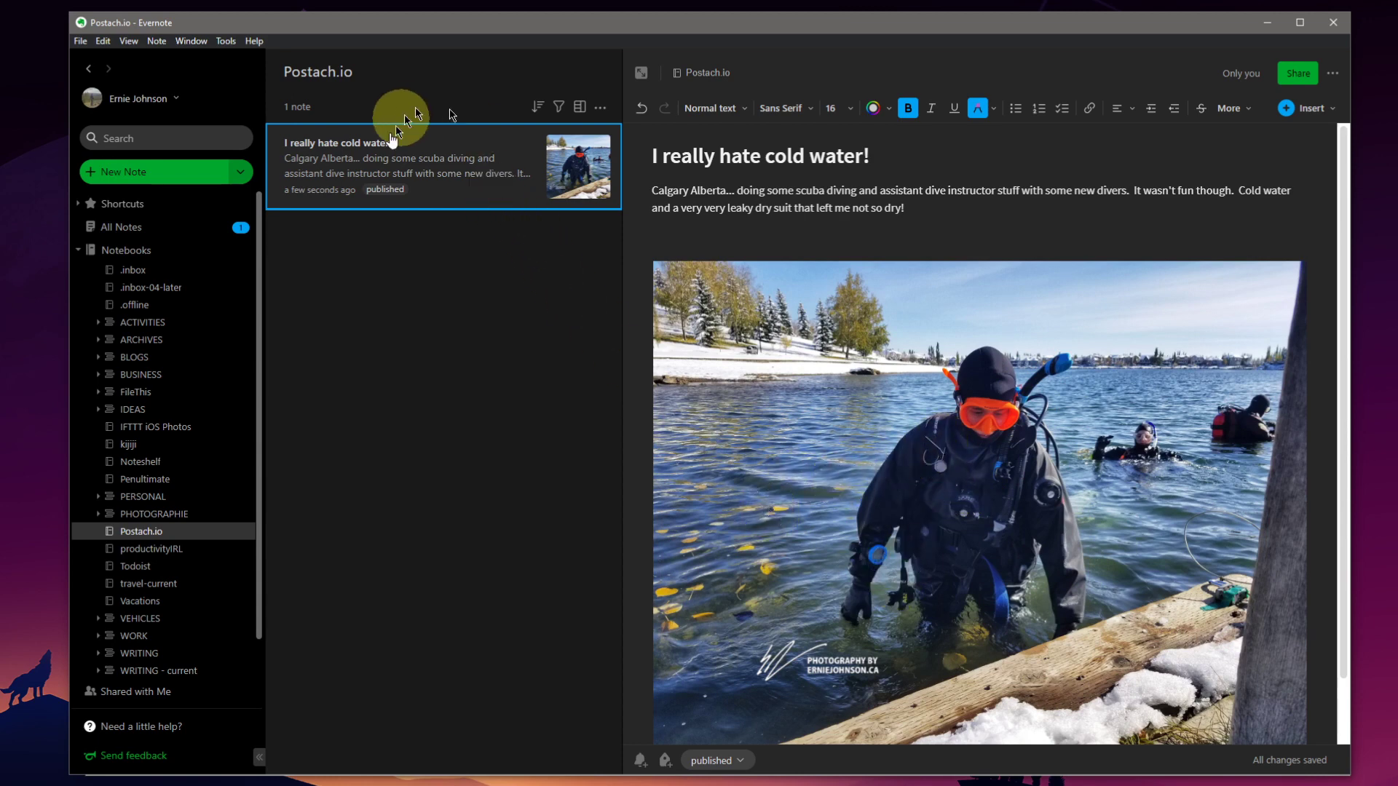
pyautogui.click(121, 177)
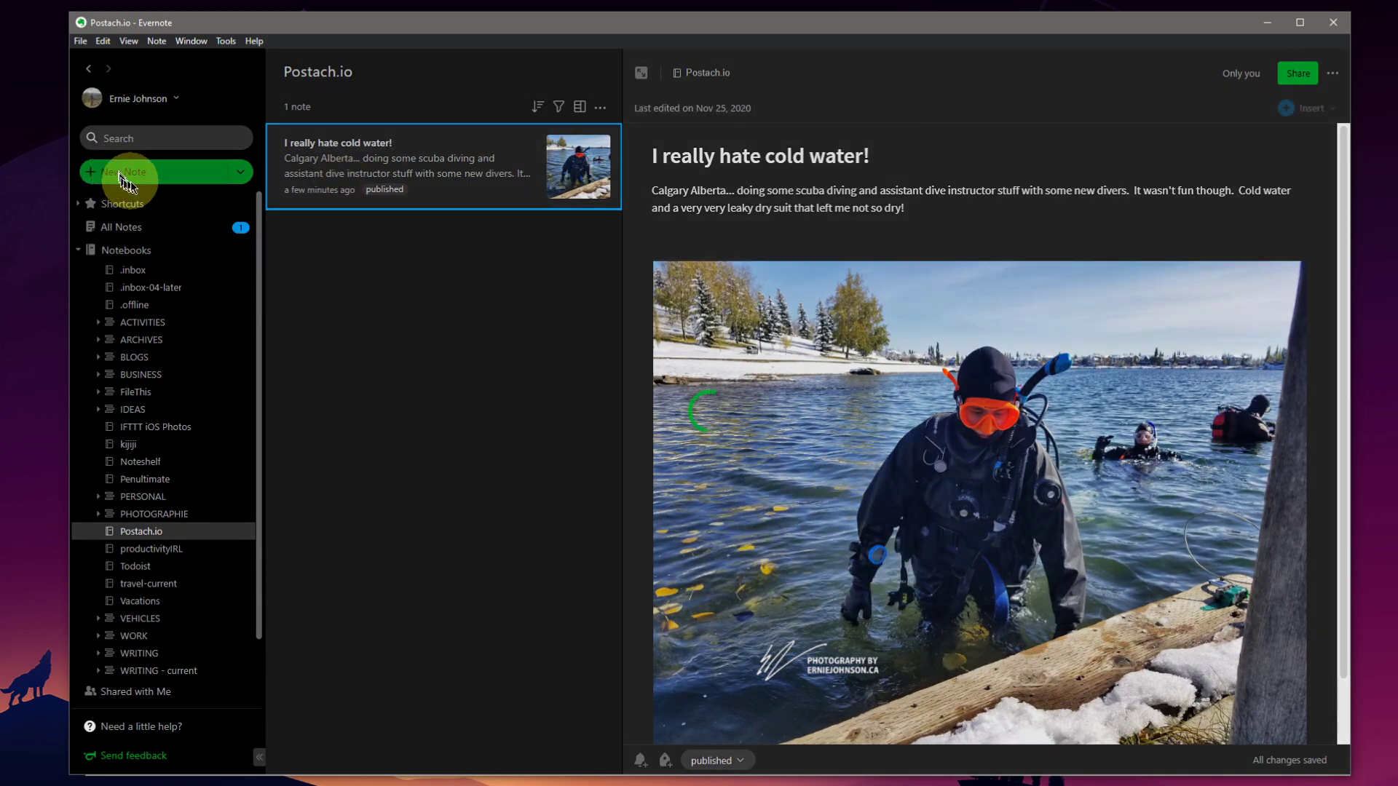
pyautogui.click(664, 160)
pyautogui.write('Nurse S')
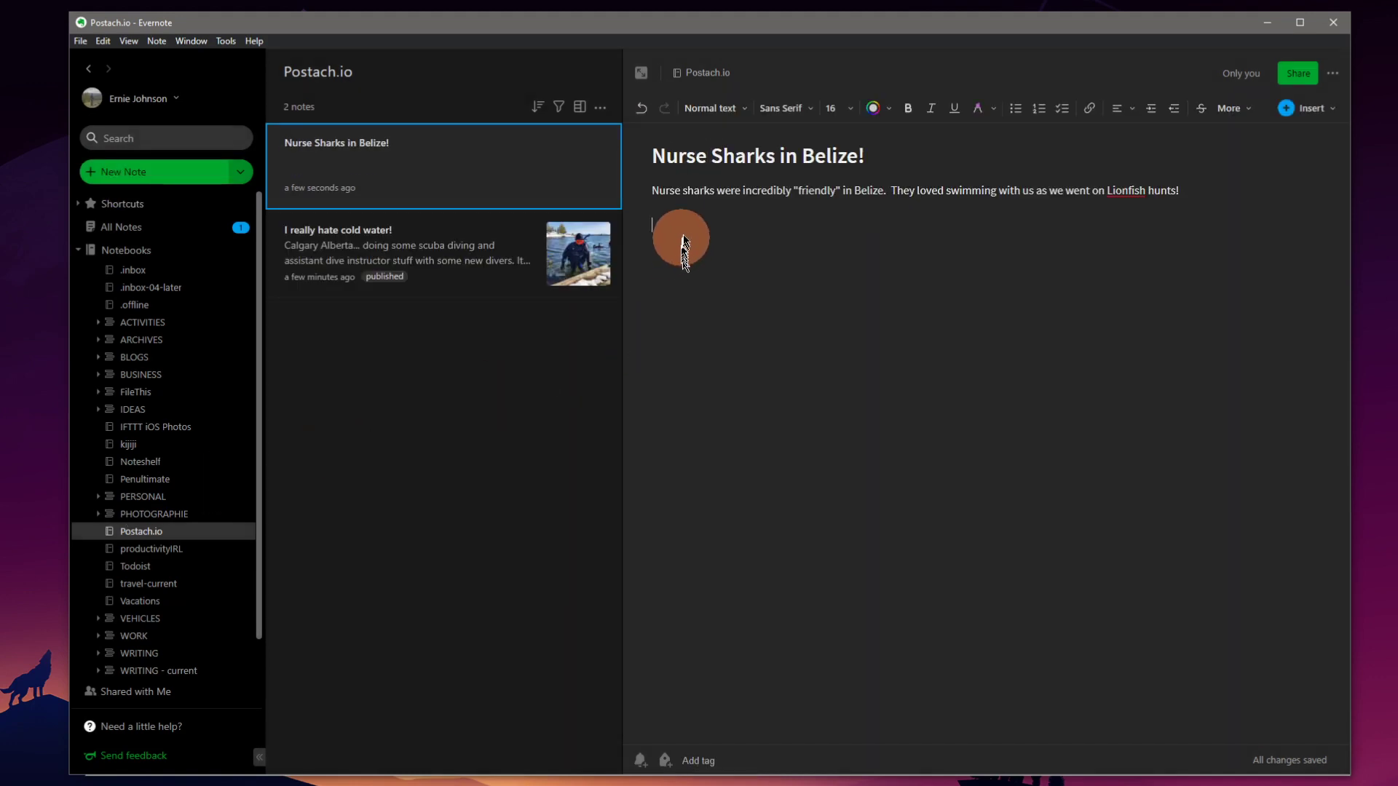
# Insert the underwater nurse shark photo below the text of the Belize note.
pyautogui.moveTo(680, 191); pyautogui.dragTo(680, 243)
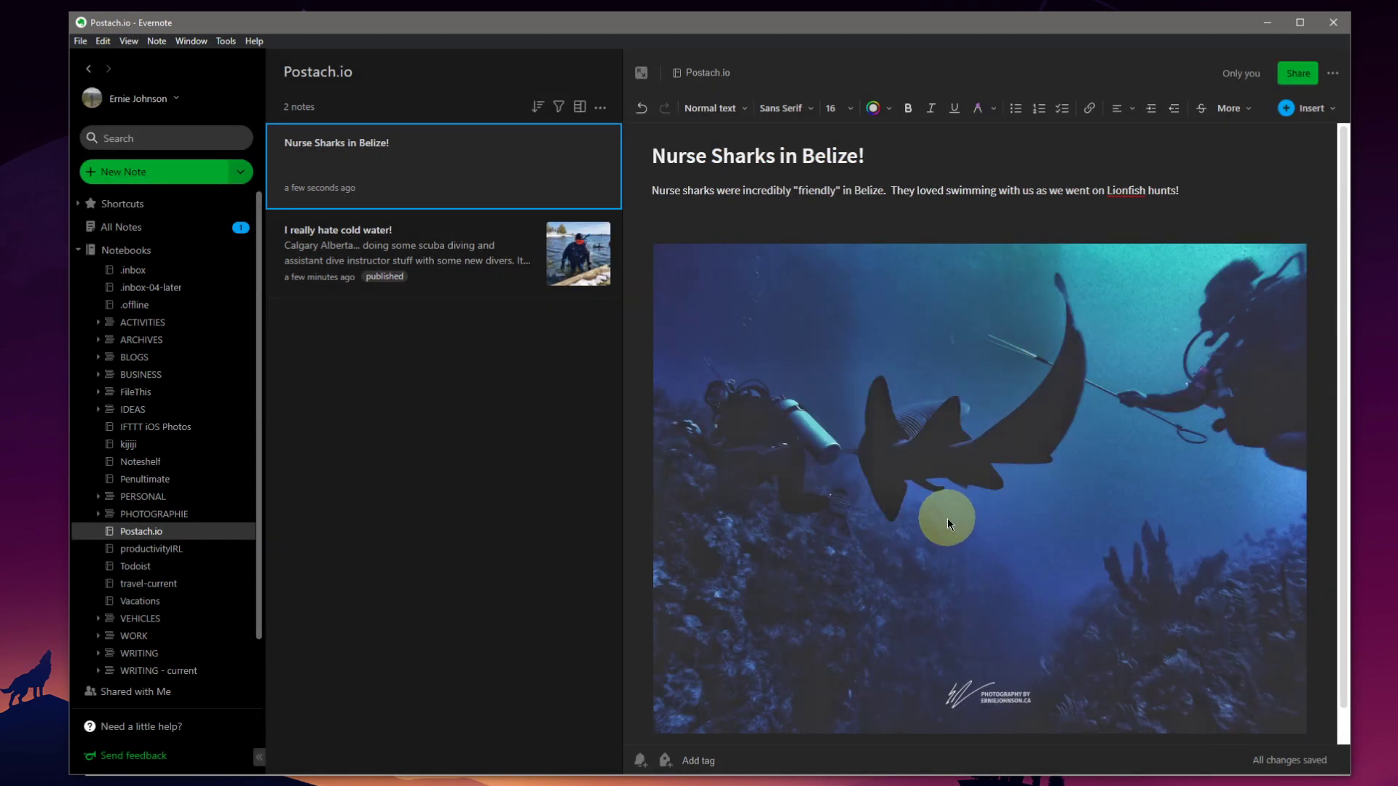
pyautogui.scroll(-1, 948, 523)
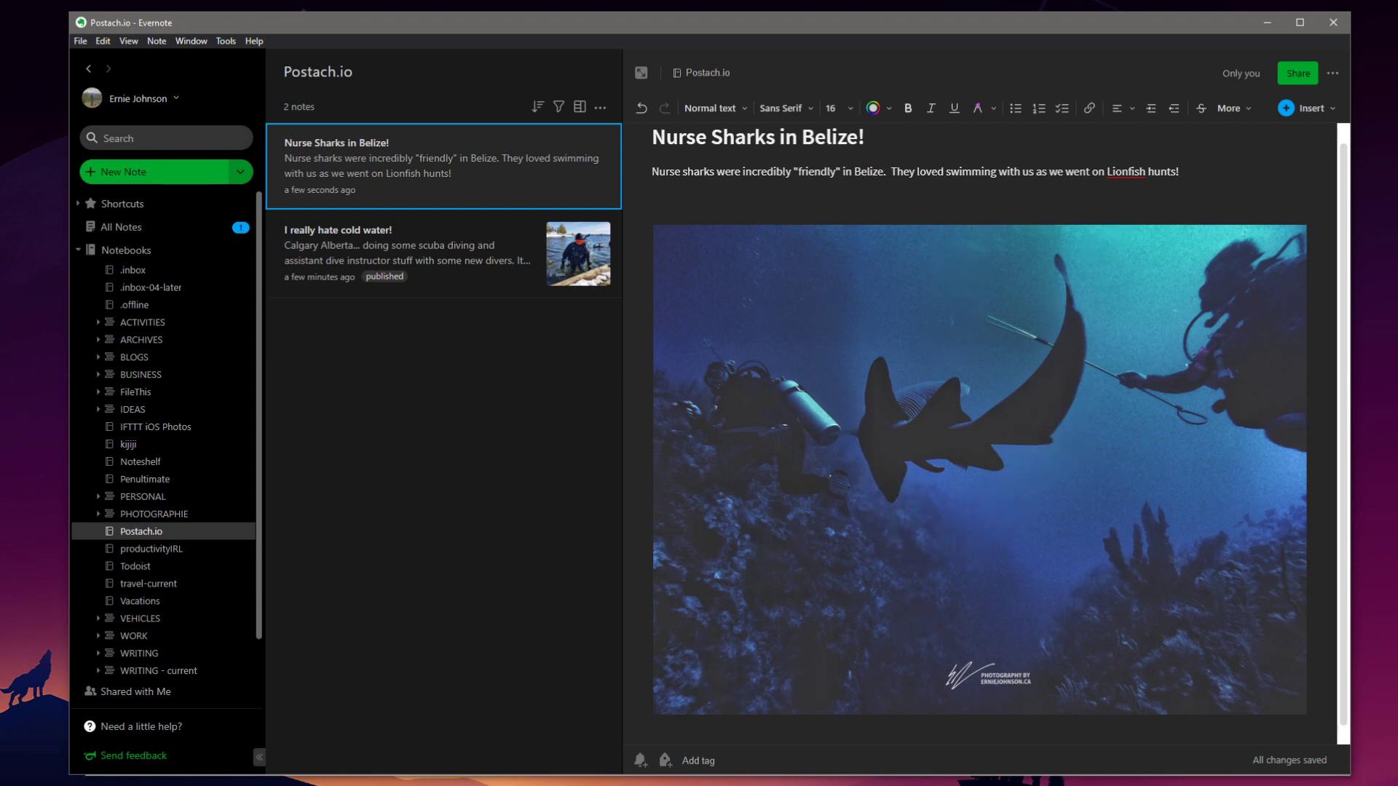
# Switch to the browser and open the blog's home page to check its current list of posts.
pyautogui.hotkey('alt', 'Tab')
pyautogui.scroll(3, 466, 572)
pyautogui.scroll(3, 459, 573)
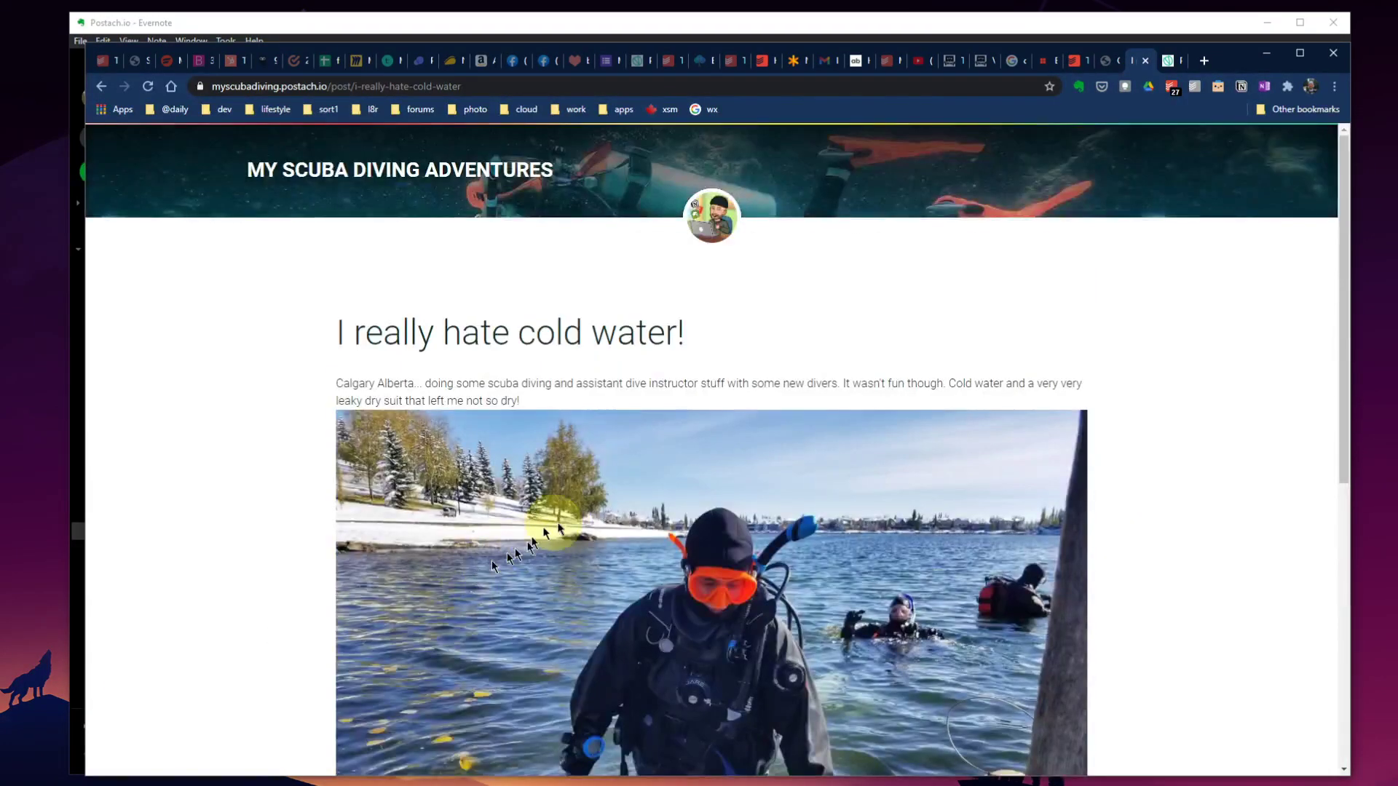
pyautogui.click(486, 175)
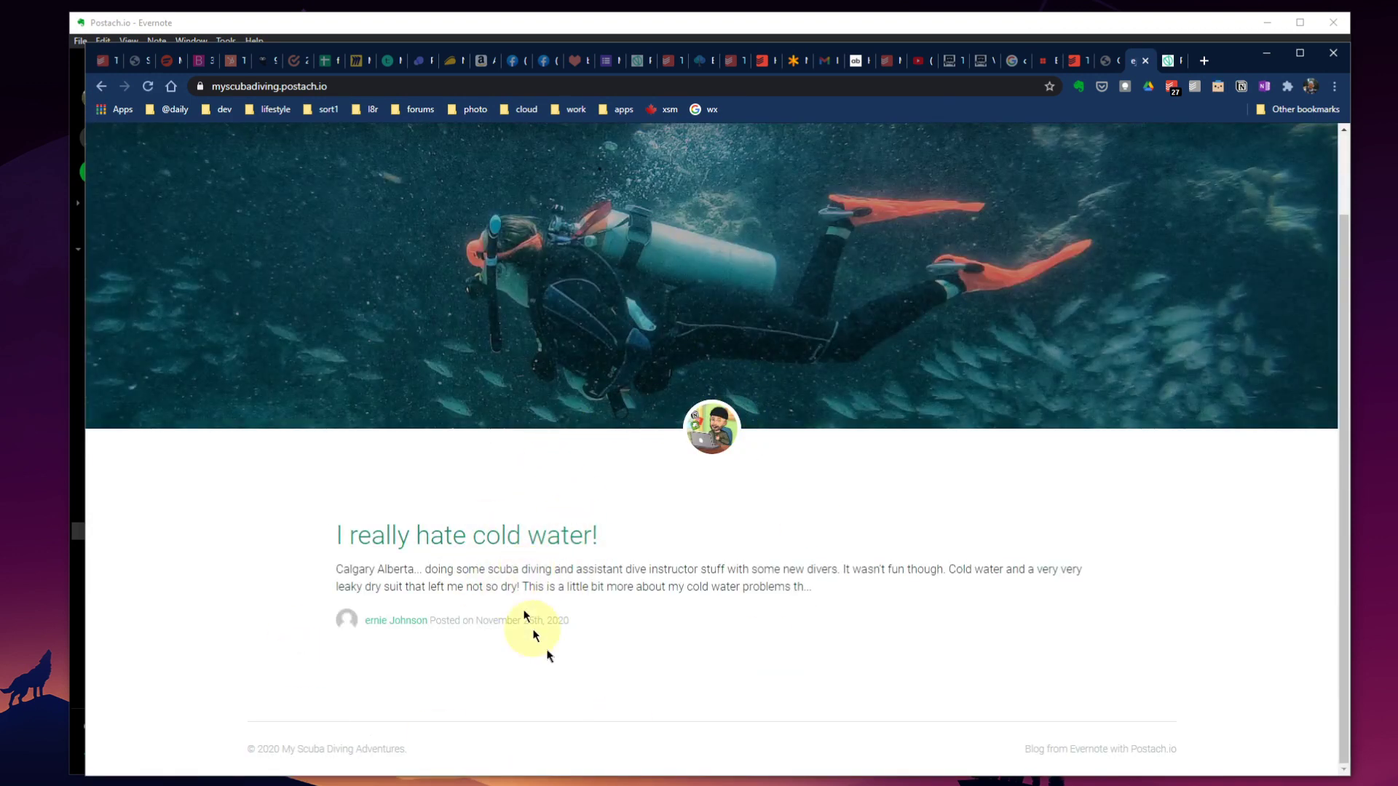
# Switch to Evernote and add the existing tag "published" to the "Nurse Sharks in Belize!" note.
pyautogui.hotkey('alt', 'Tab')
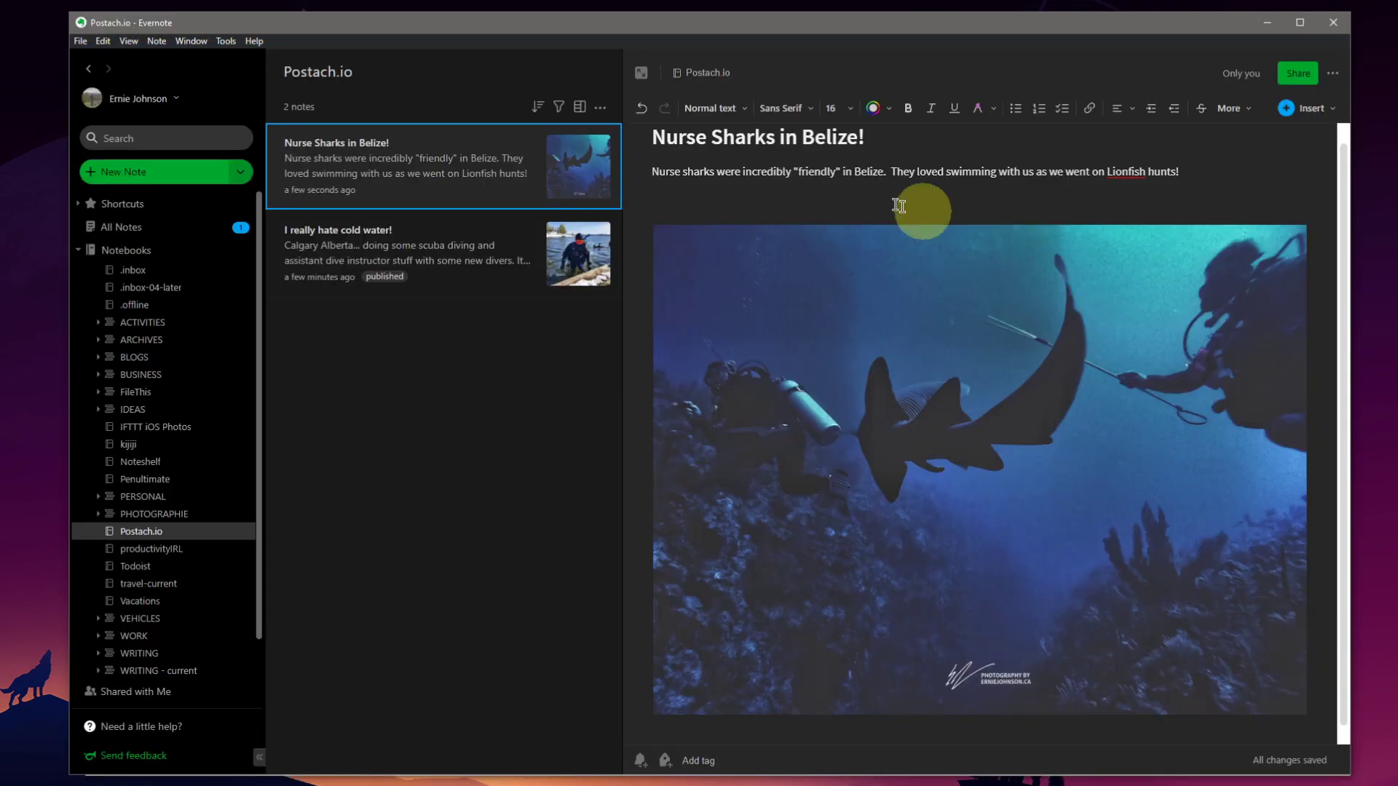
pyautogui.click(709, 760)
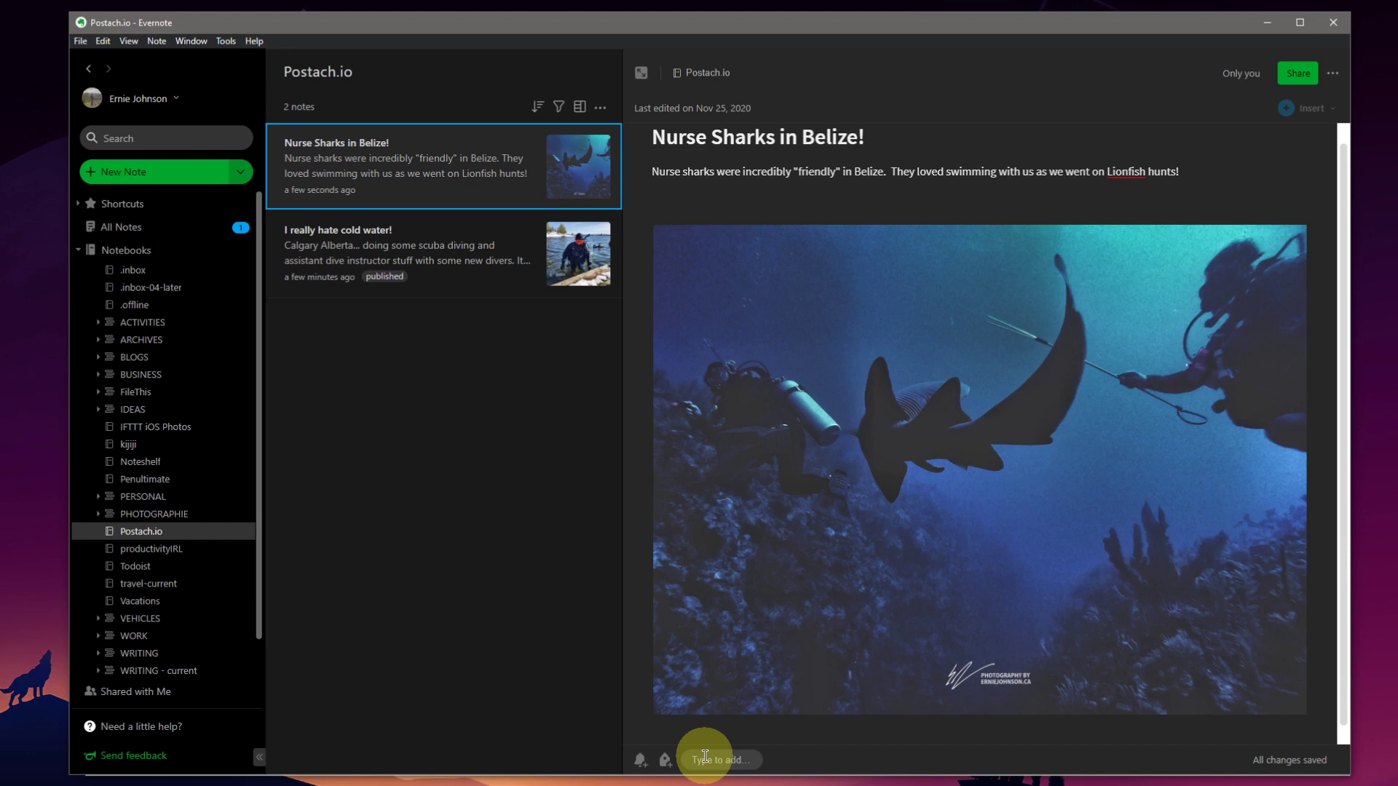
pyautogui.write('published')
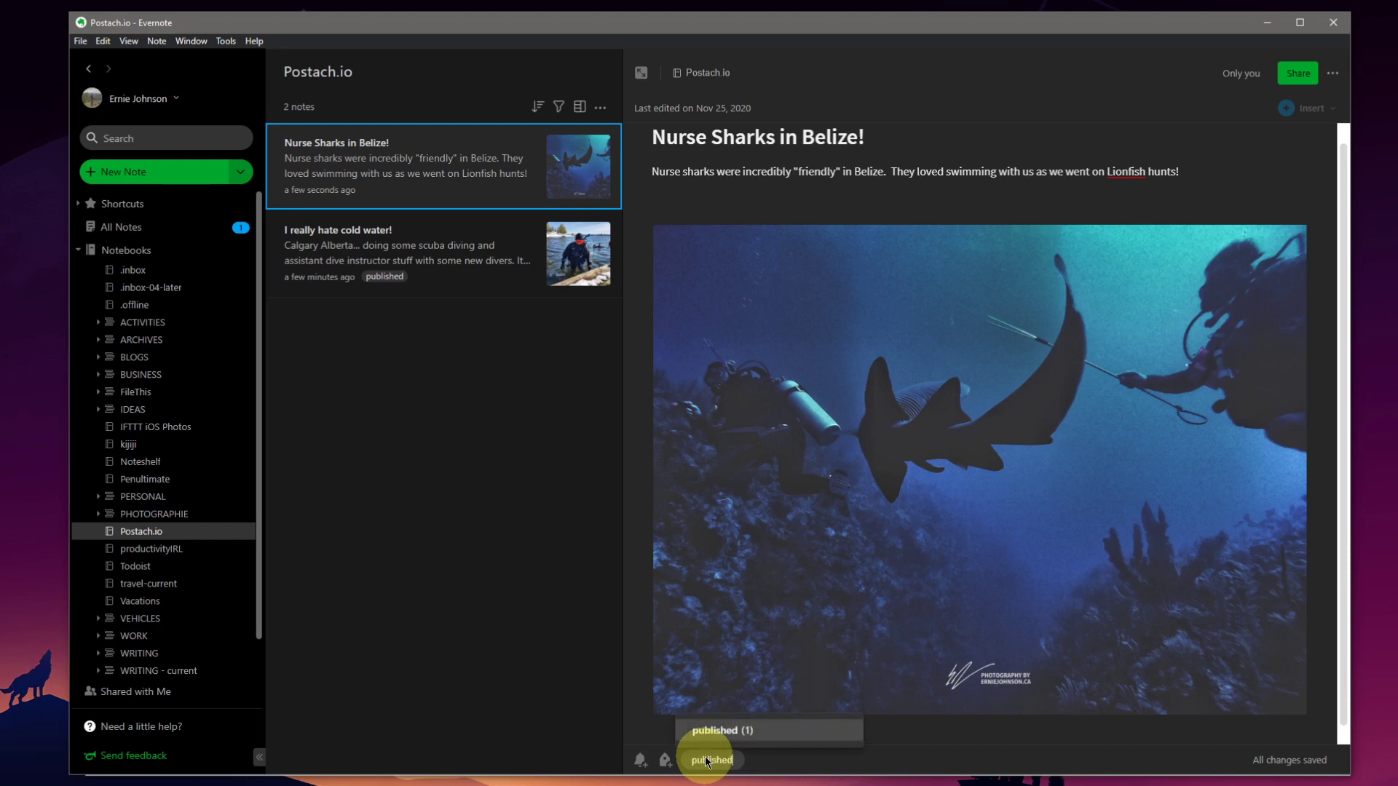
pyautogui.click(729, 732)
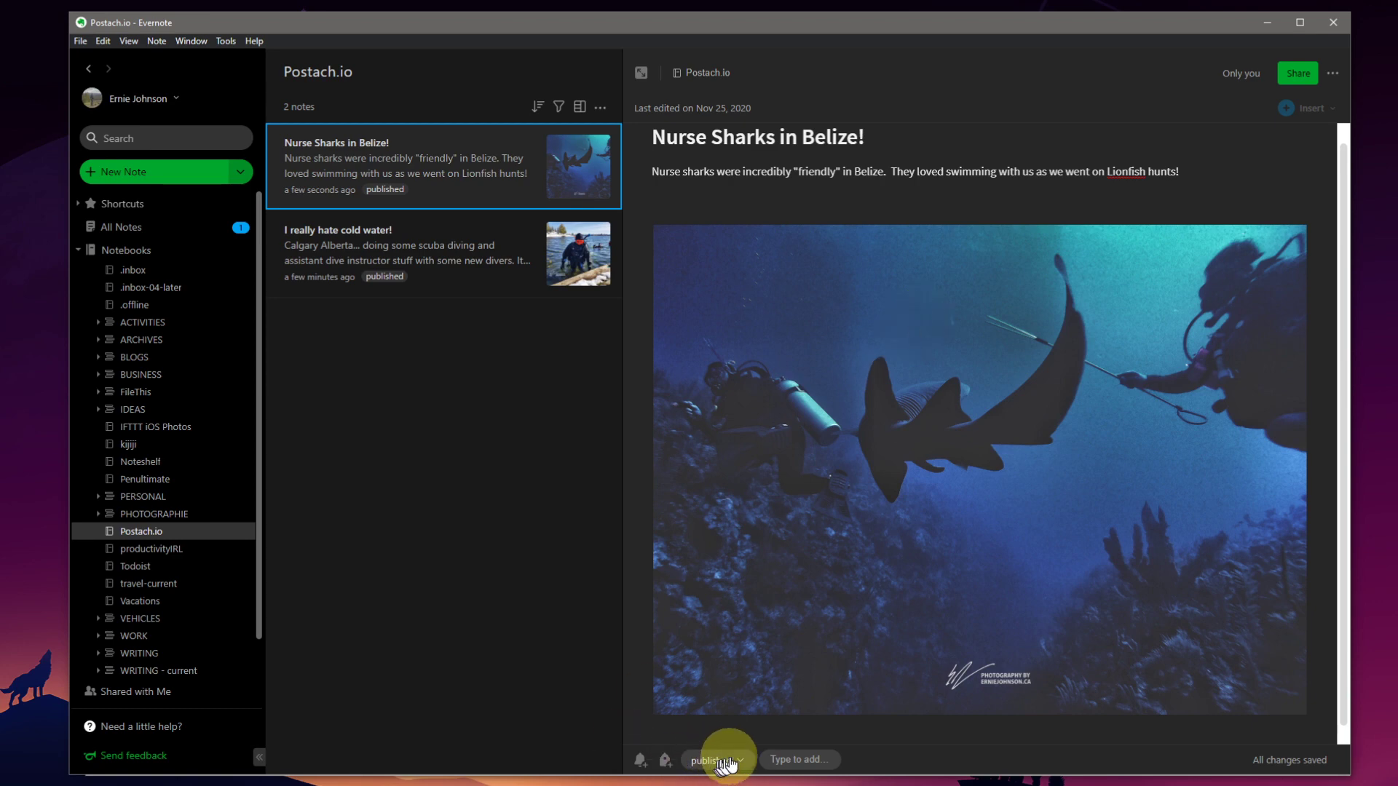
# Return to the blog in the browser, find the new Belize post on the home page and open it to review its text and photo.
pyautogui.click(1278, 23)
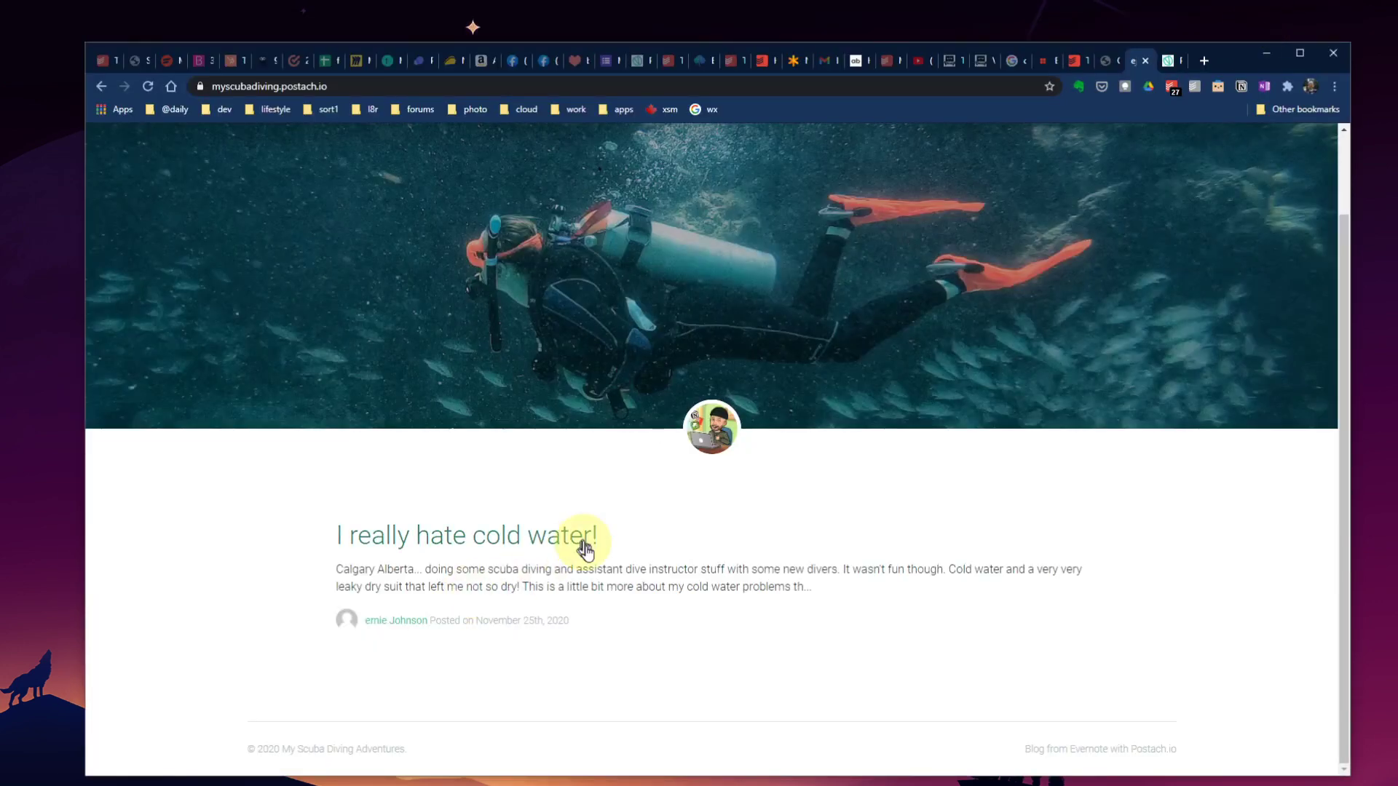
pyautogui.scroll(2, 452, 305)
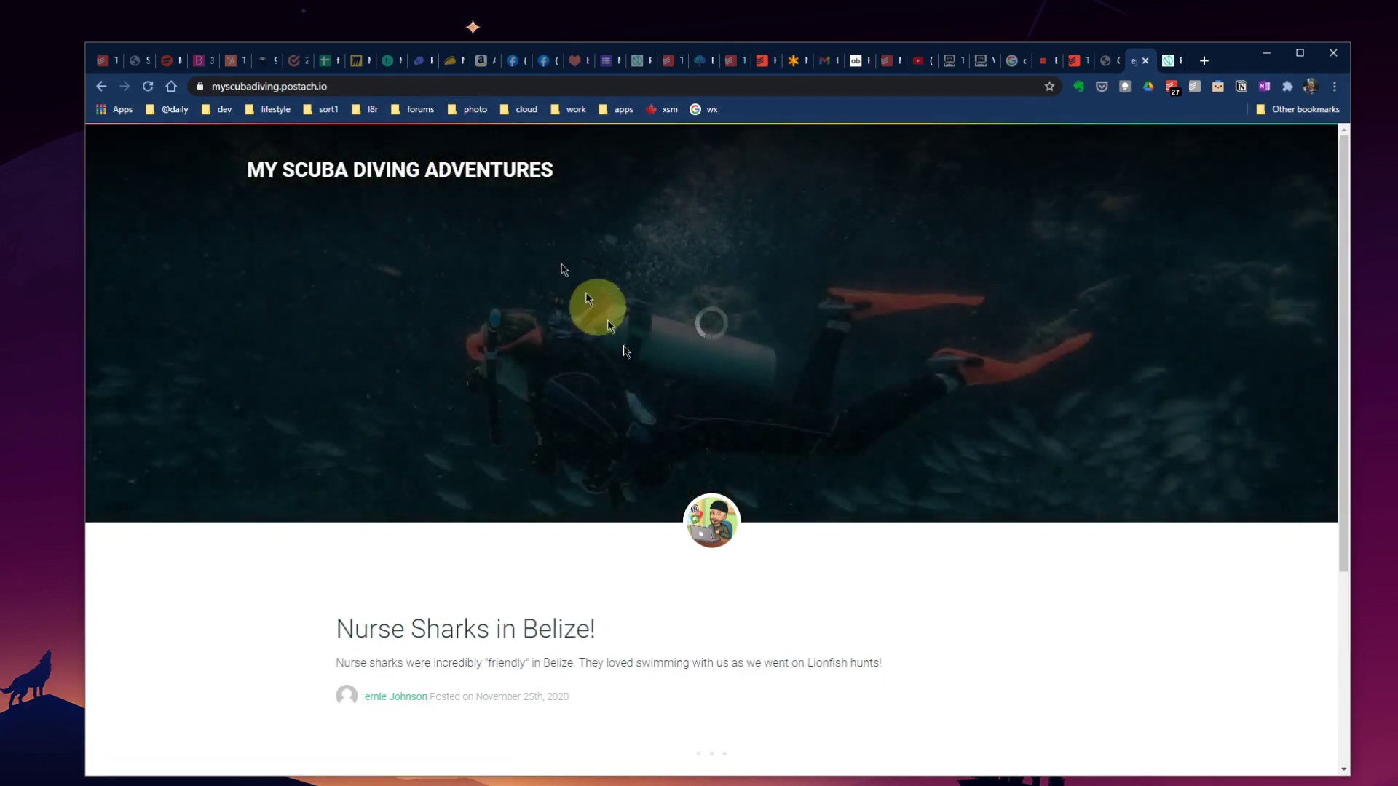
pyautogui.scroll(-5, 625, 360)
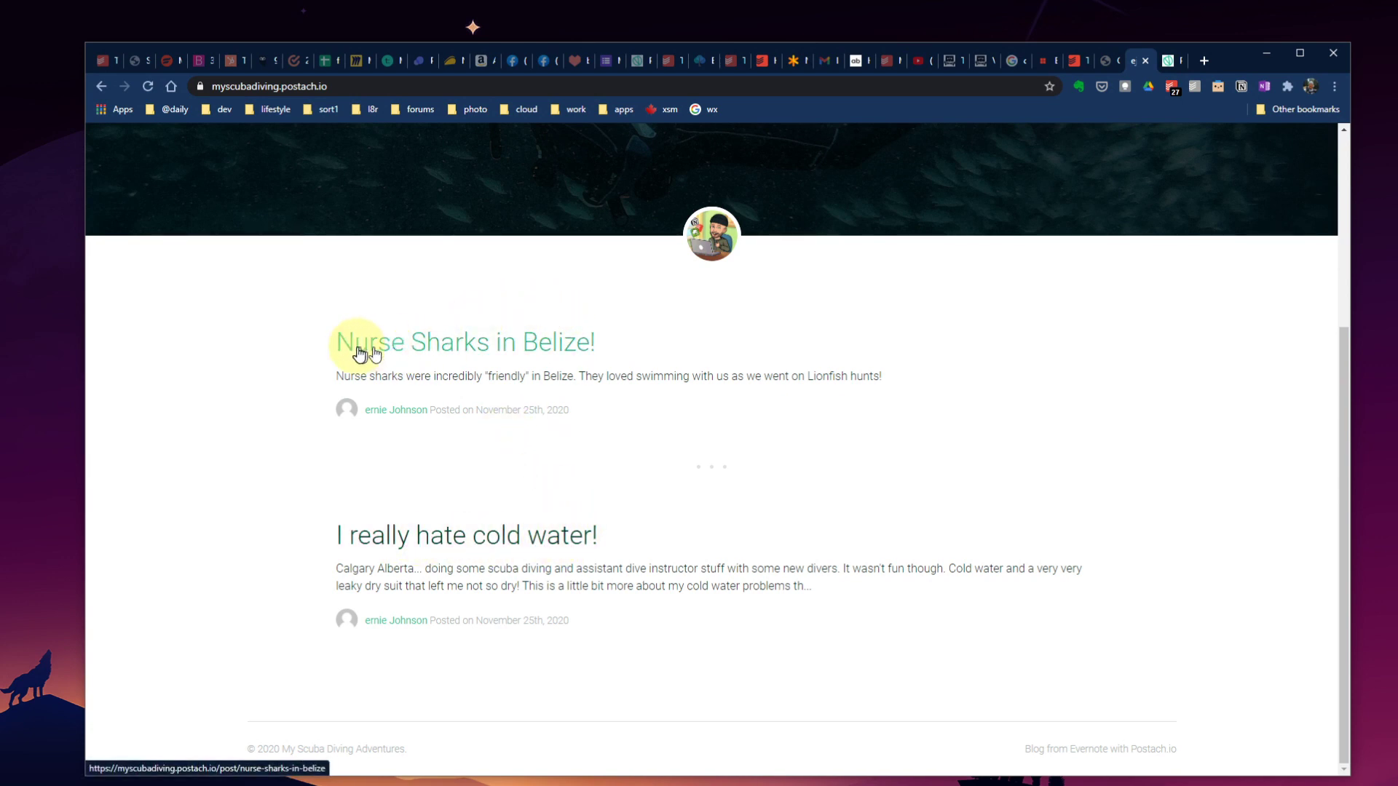
pyautogui.click(471, 356)
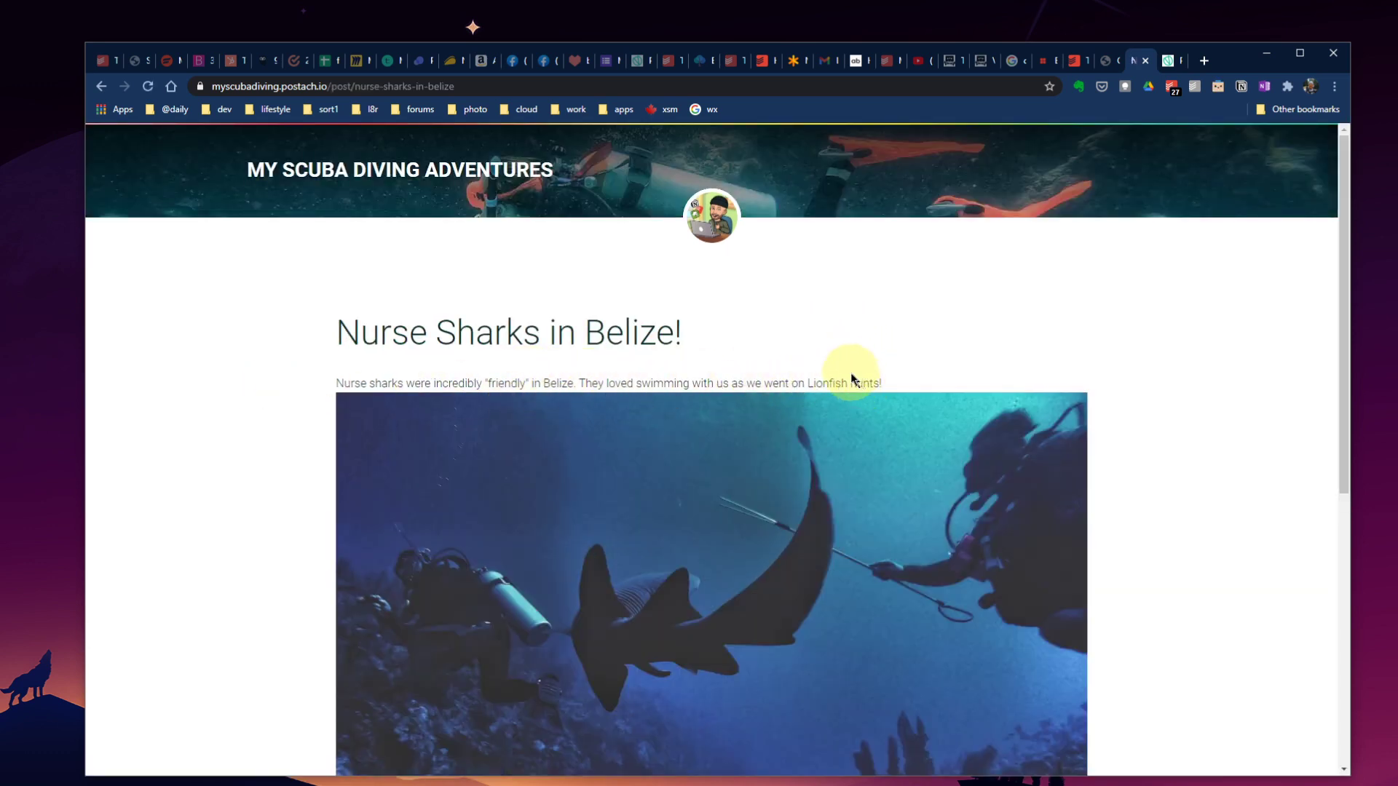
pyautogui.scroll(-4, 852, 379)
pyautogui.scroll(4, 728, 441)
# Go back to the blog's home page and look over its header image and post list in the current theme.
pyautogui.click(524, 172)
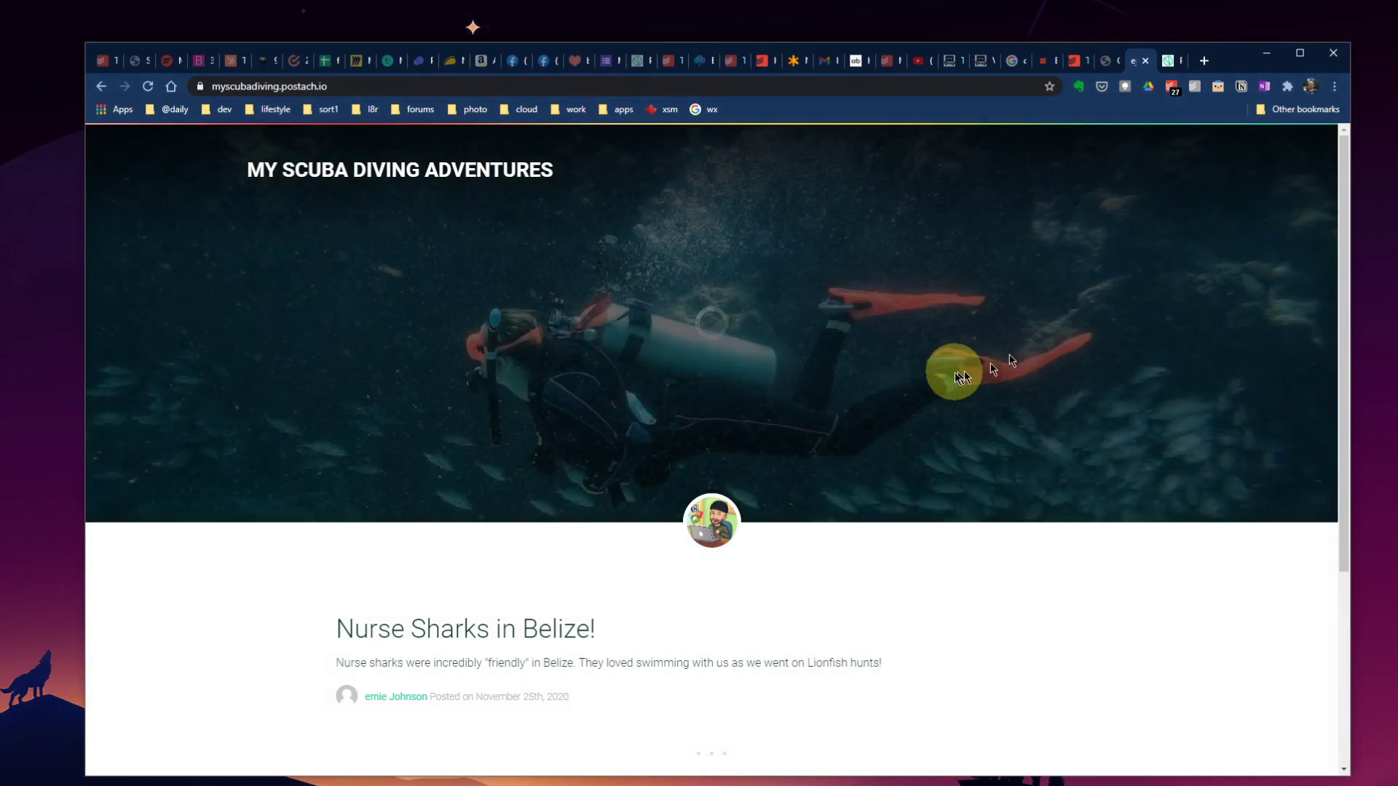
pyautogui.scroll(-2, 974, 369)
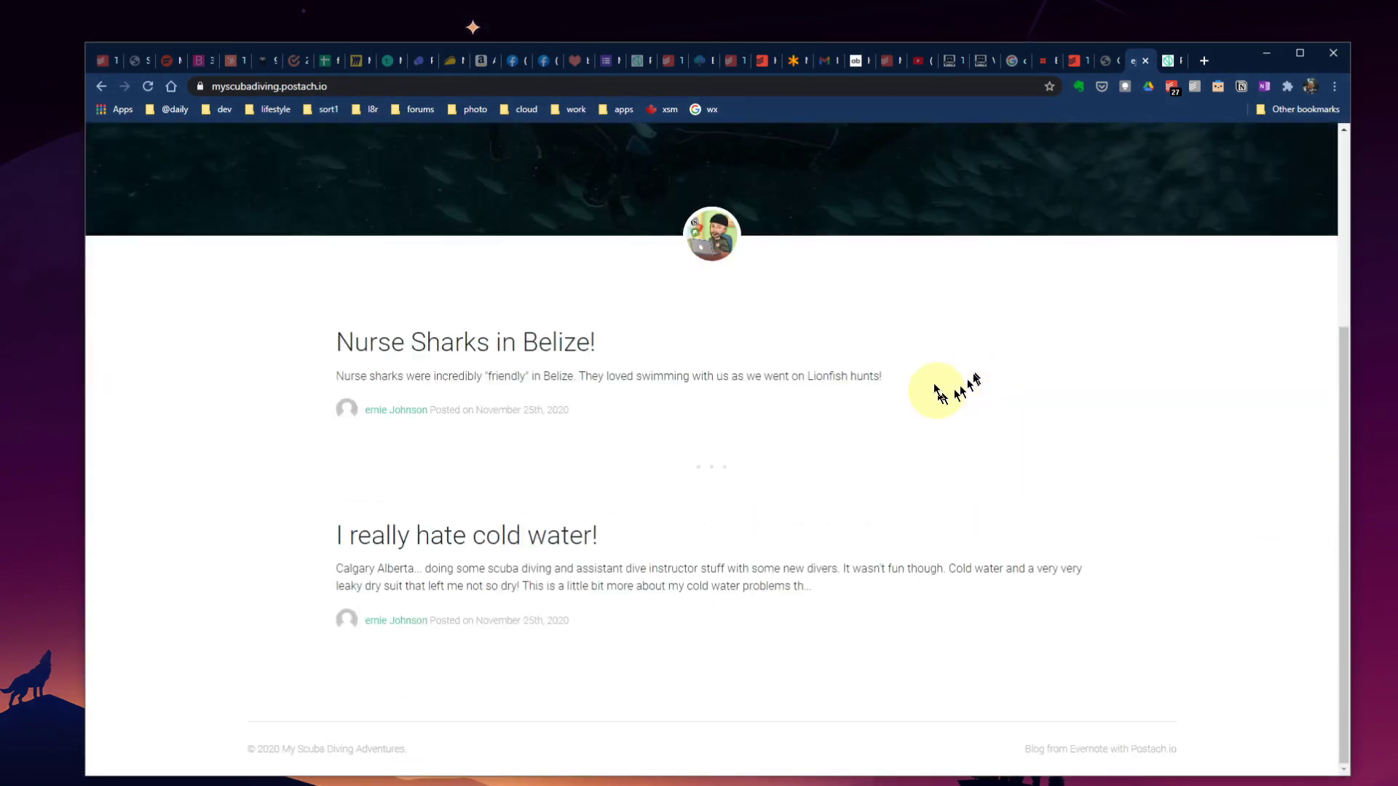
pyautogui.scroll(4, 954, 386)
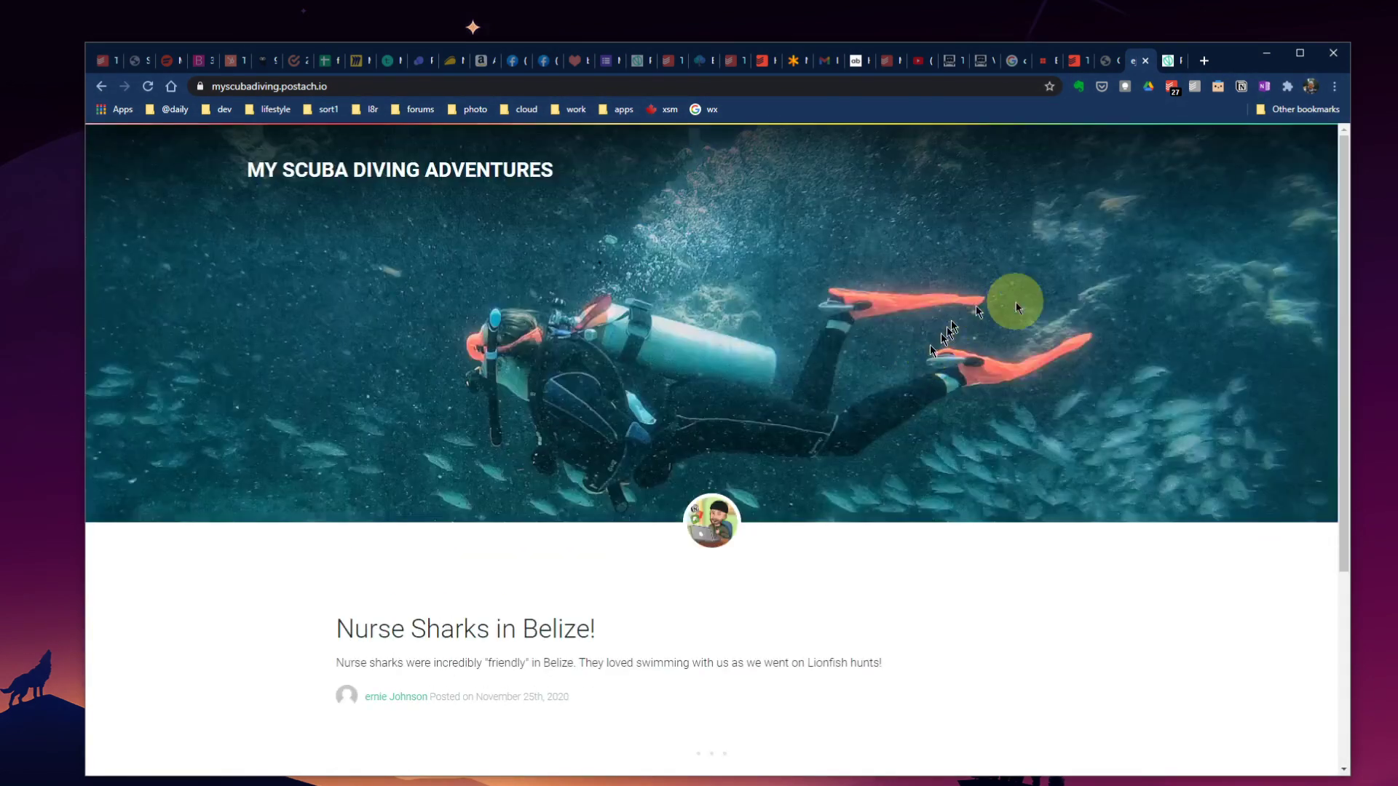
pyautogui.click(1172, 64)
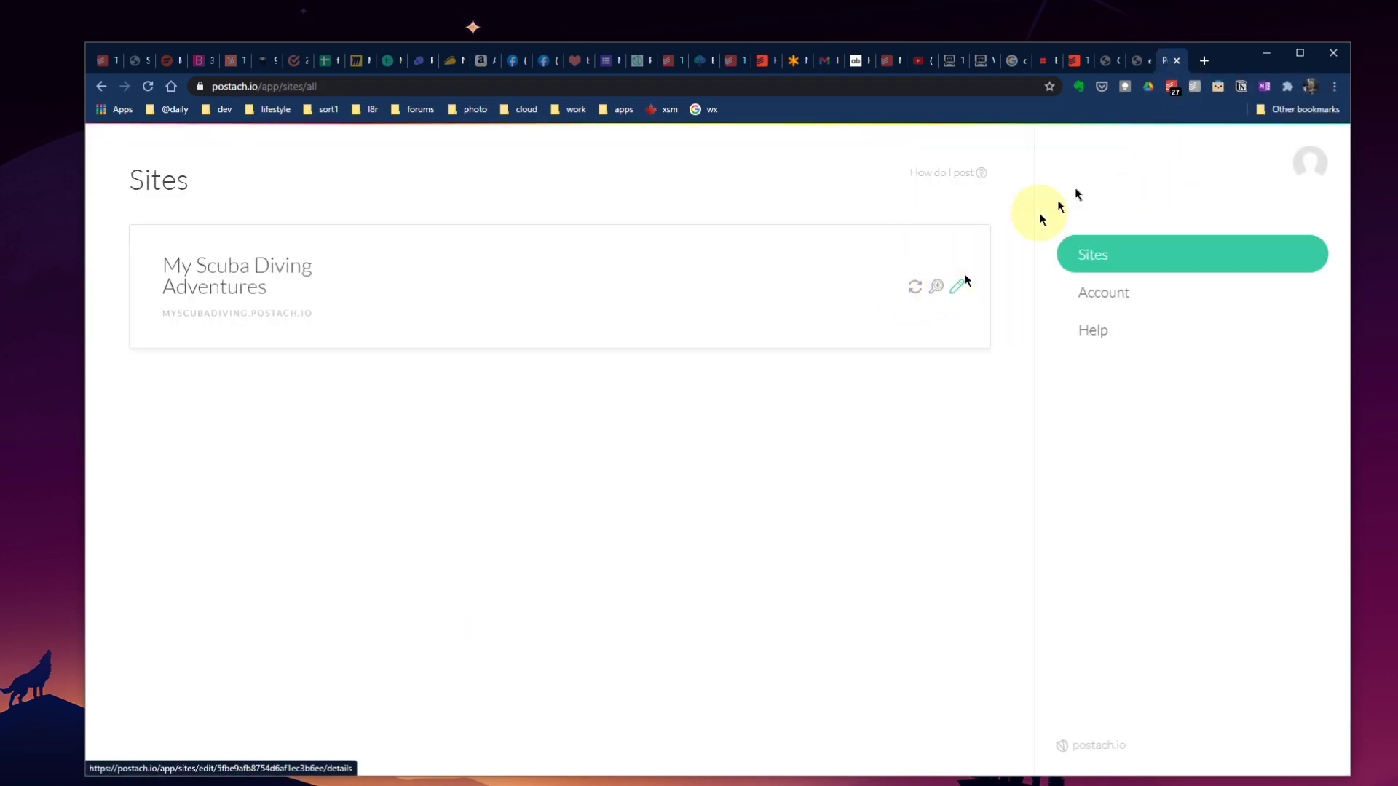
pyautogui.click(1143, 63)
pyautogui.scroll(-4, 617, 500)
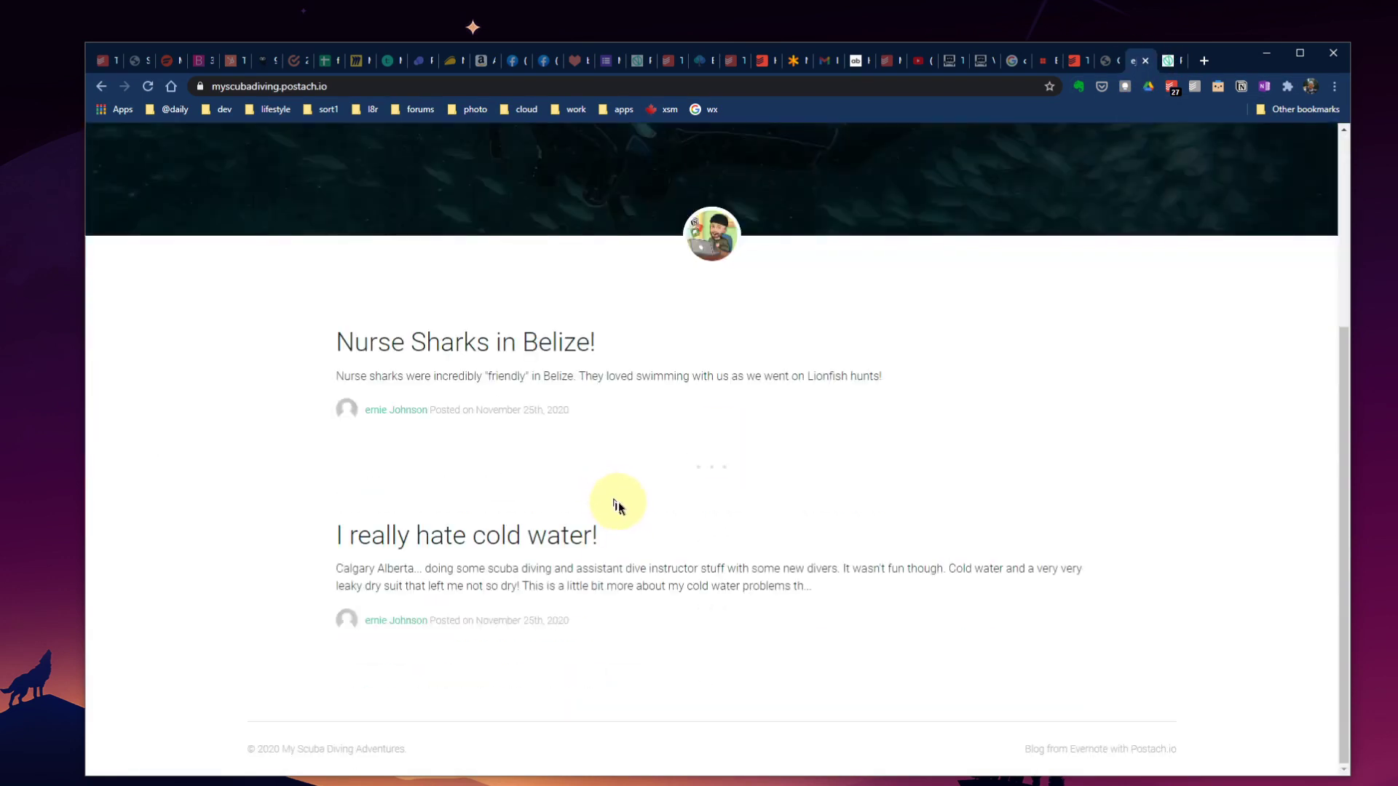
pyautogui.scroll(4, 617, 501)
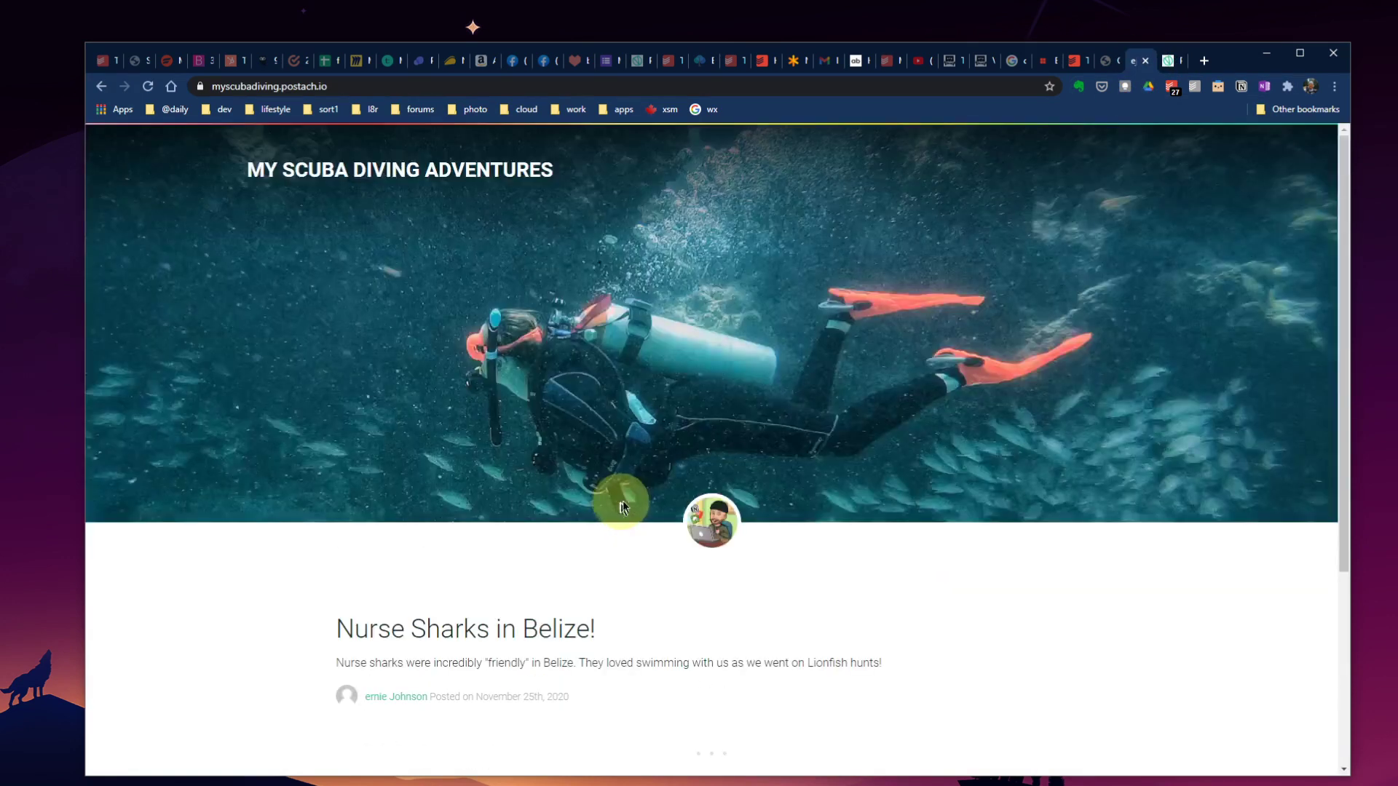
# Open the theme settings of the My Scuba Diving Adventures site in Postach.io and browse the available themes, comparing them with the live blog.
pyautogui.click(1170, 61)
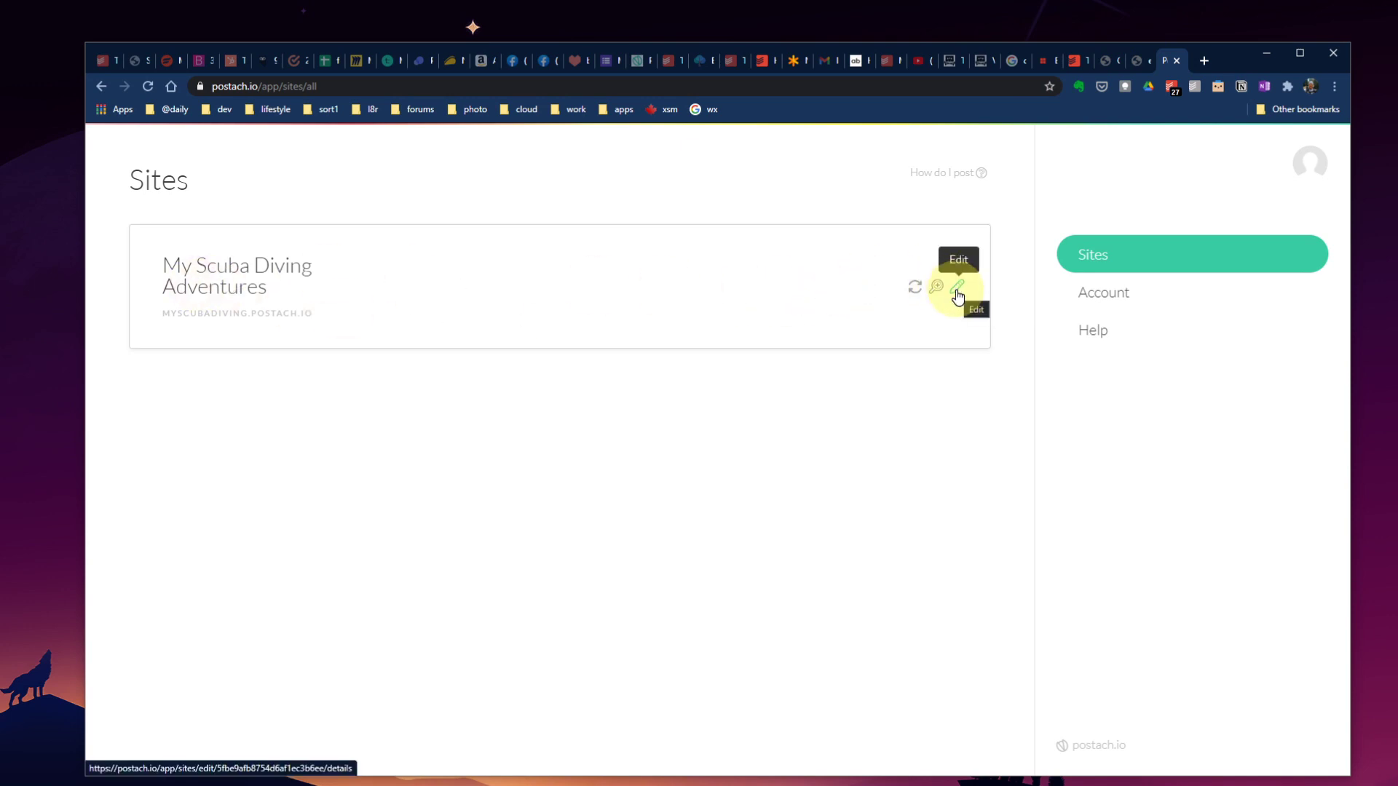
pyautogui.click(958, 290)
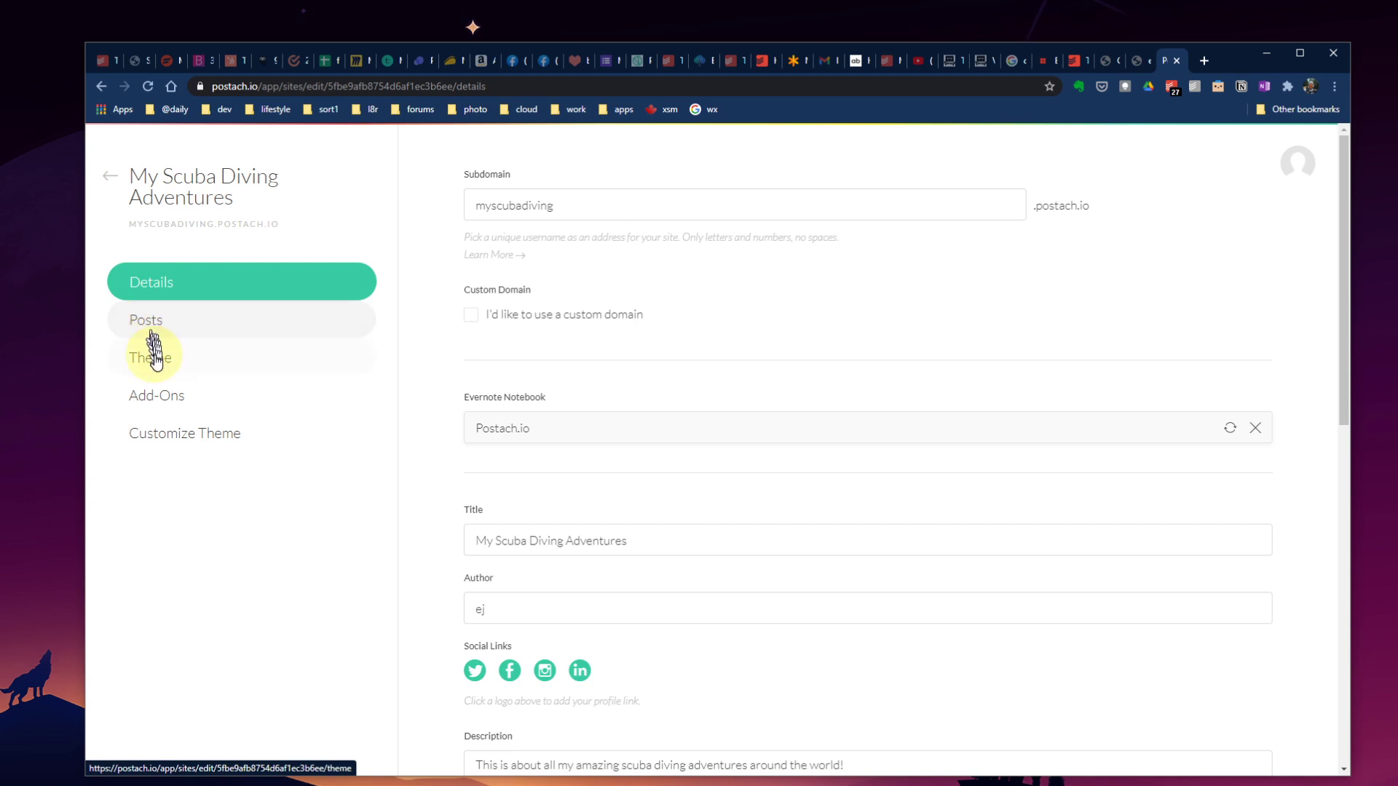
pyautogui.click(148, 364)
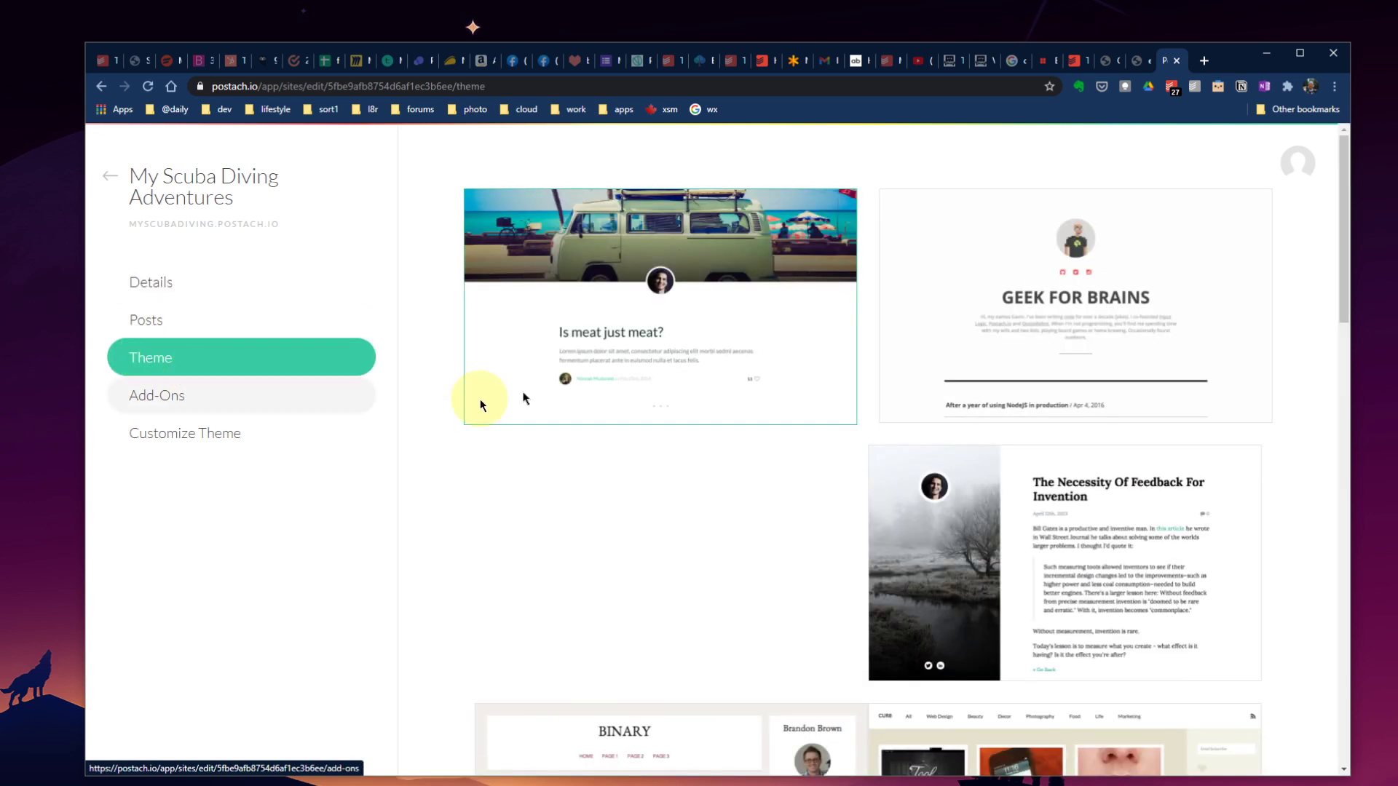
pyautogui.scroll(-4, 1304, 328)
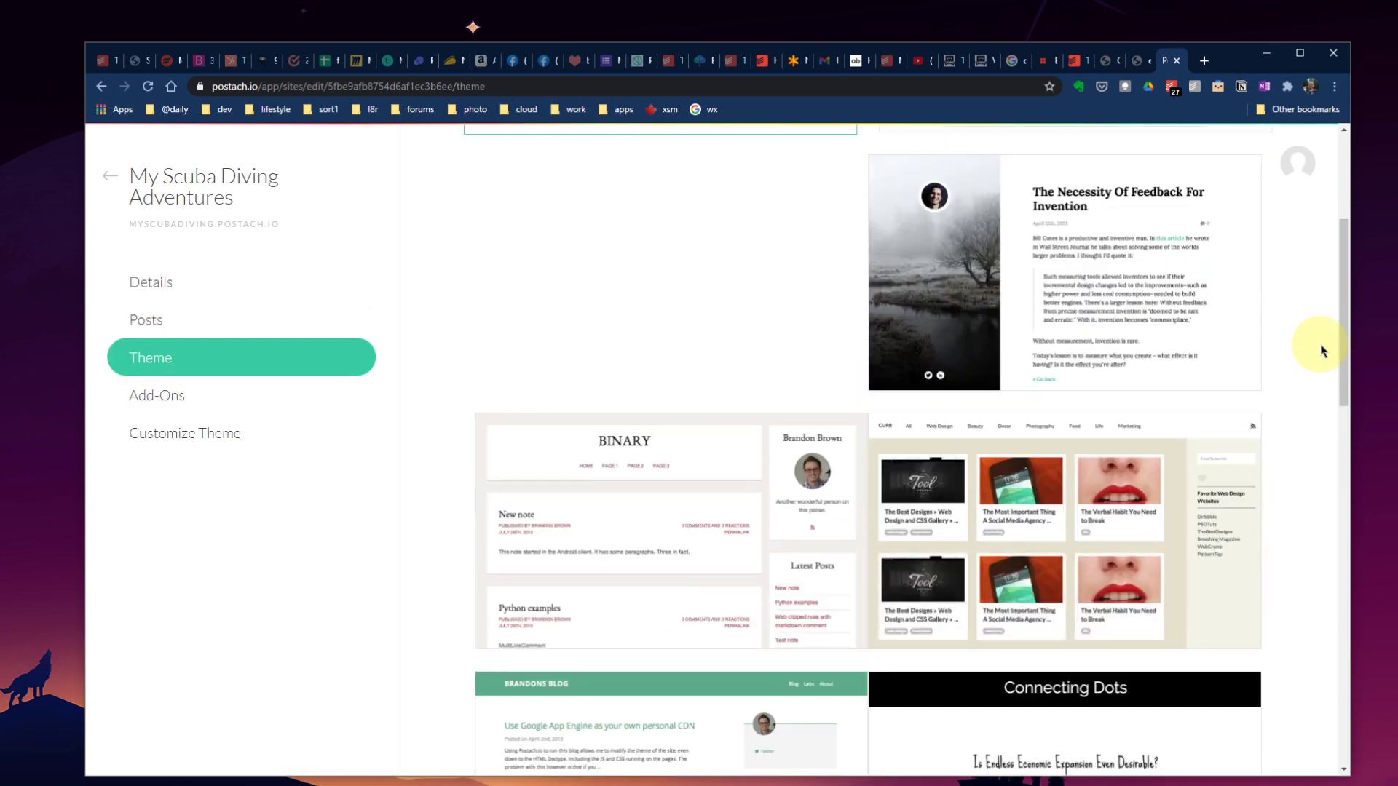
pyautogui.scroll(-3, 1322, 356)
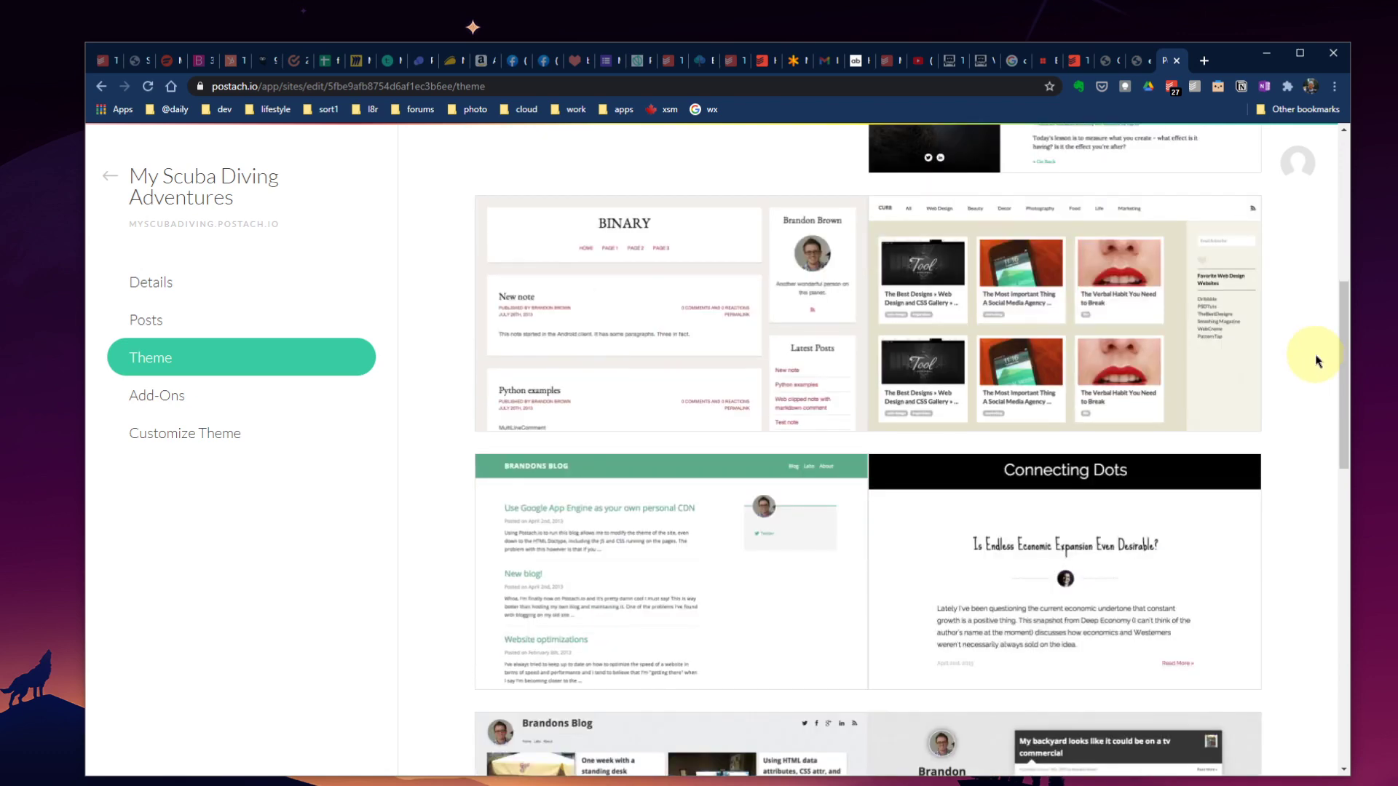
pyautogui.scroll(-11, 1316, 360)
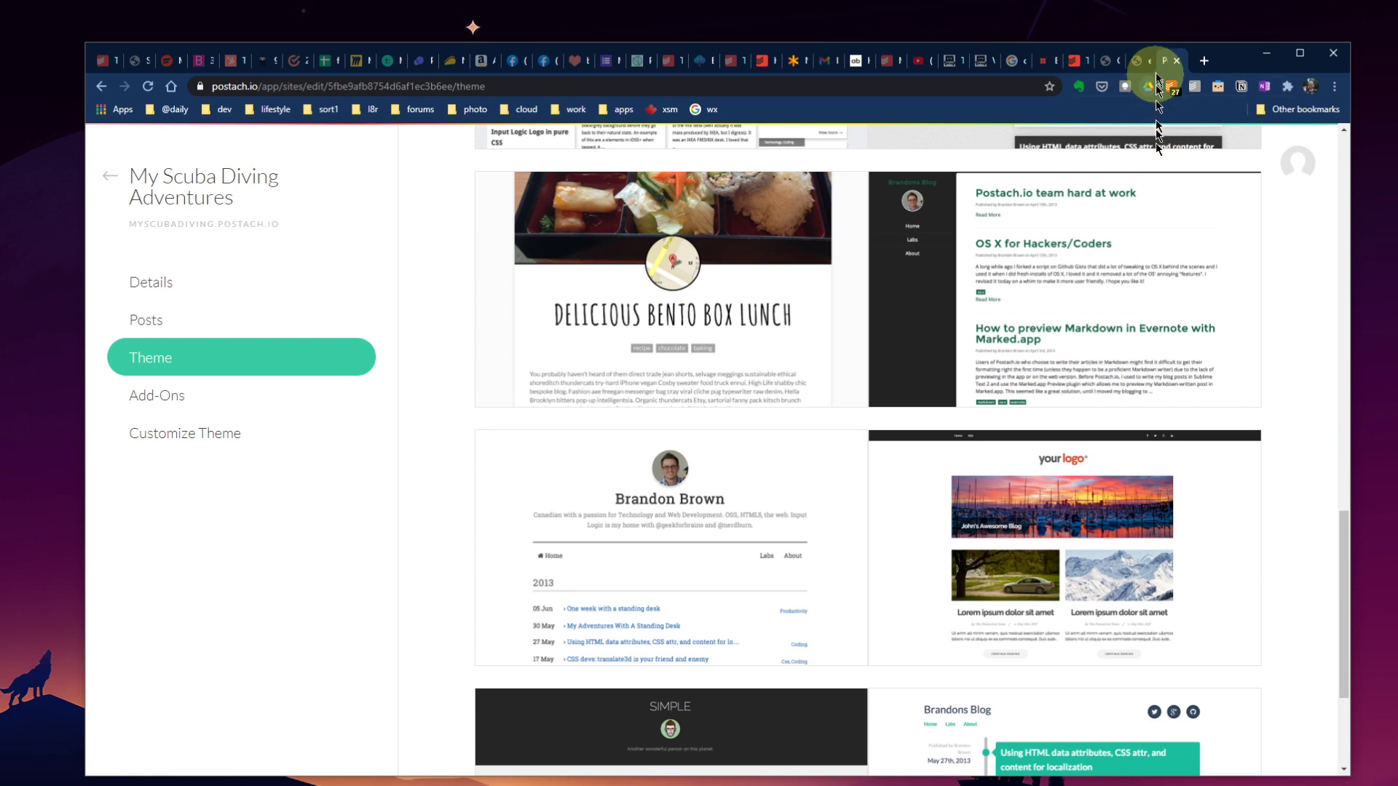
pyautogui.click(1133, 61)
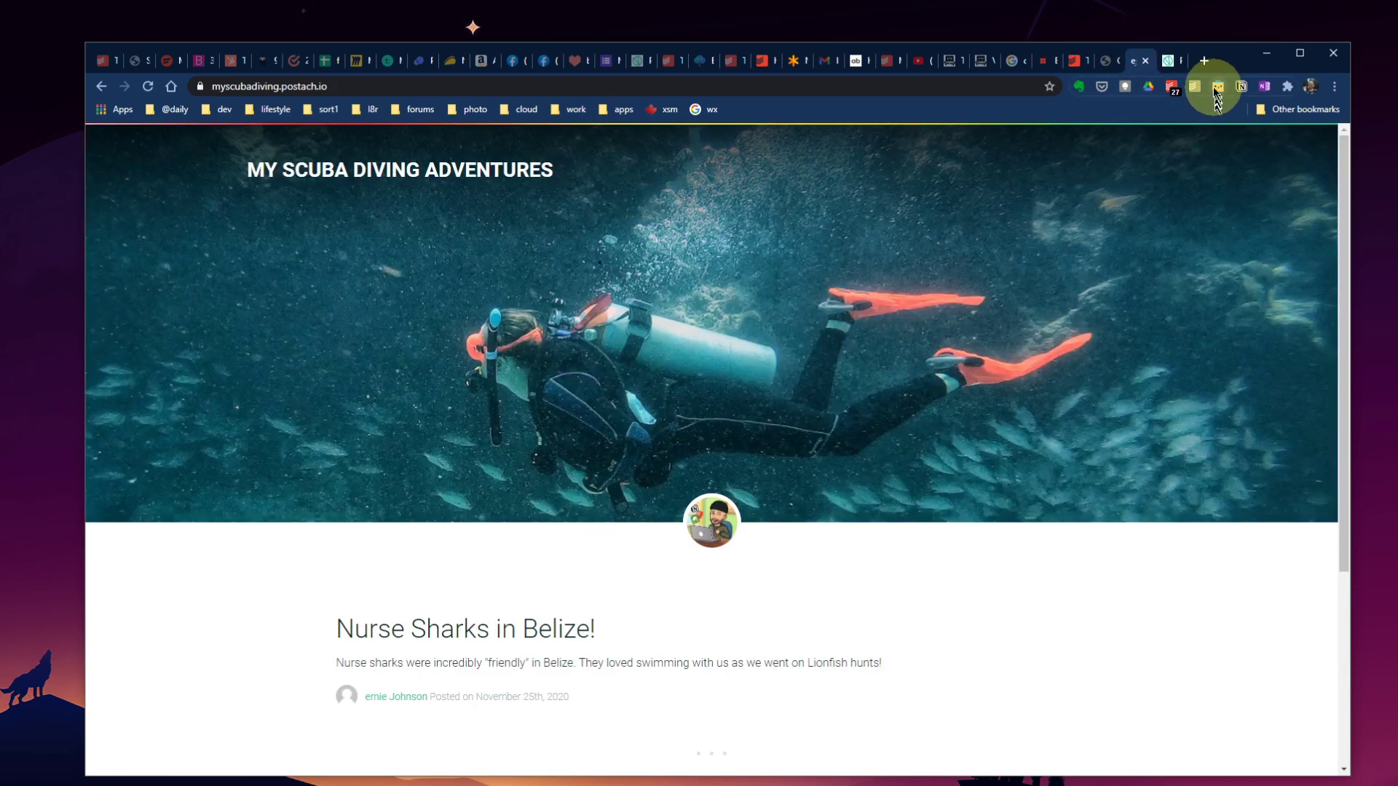
pyautogui.click(1167, 61)
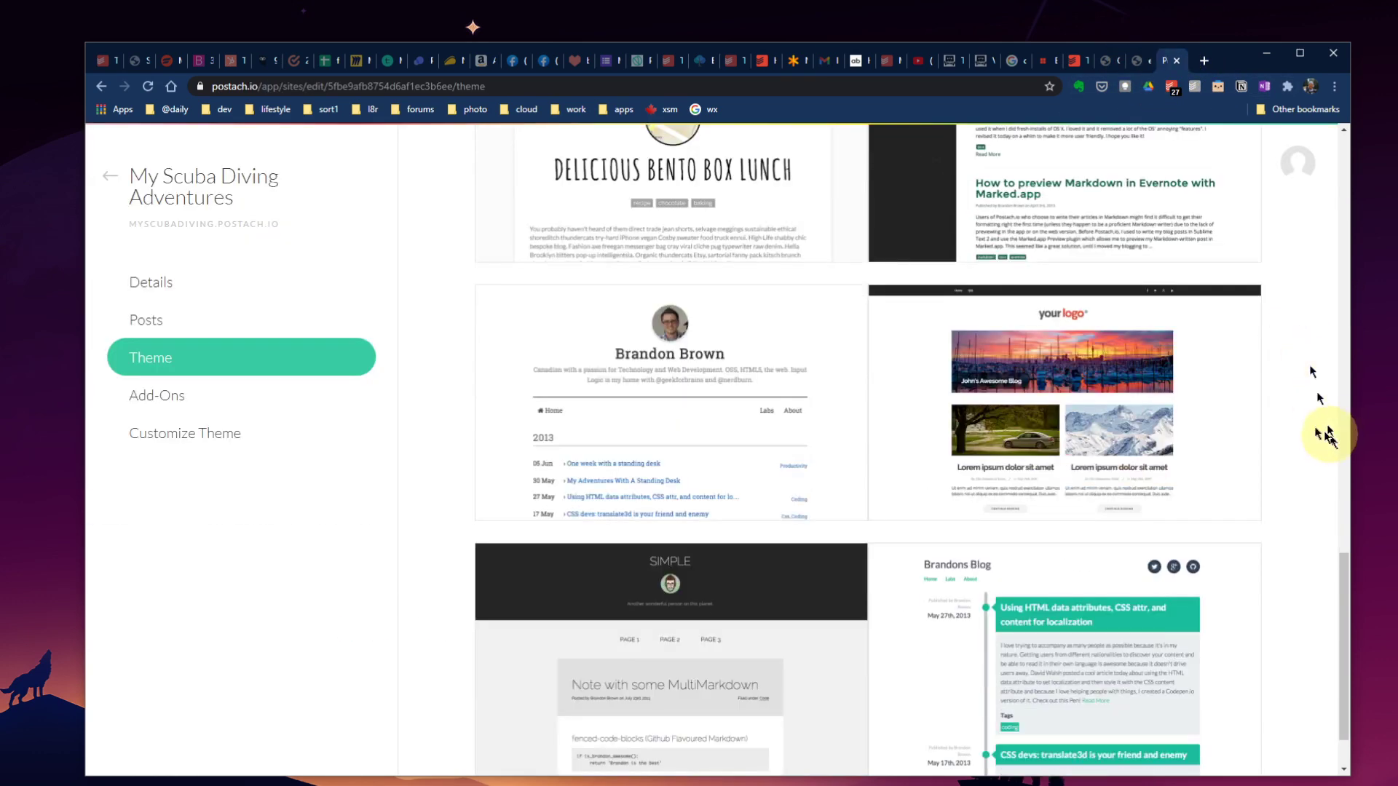
# Apply the Renda theme to the site and confirm replacing the current theme.
pyautogui.moveTo(1094, 389)
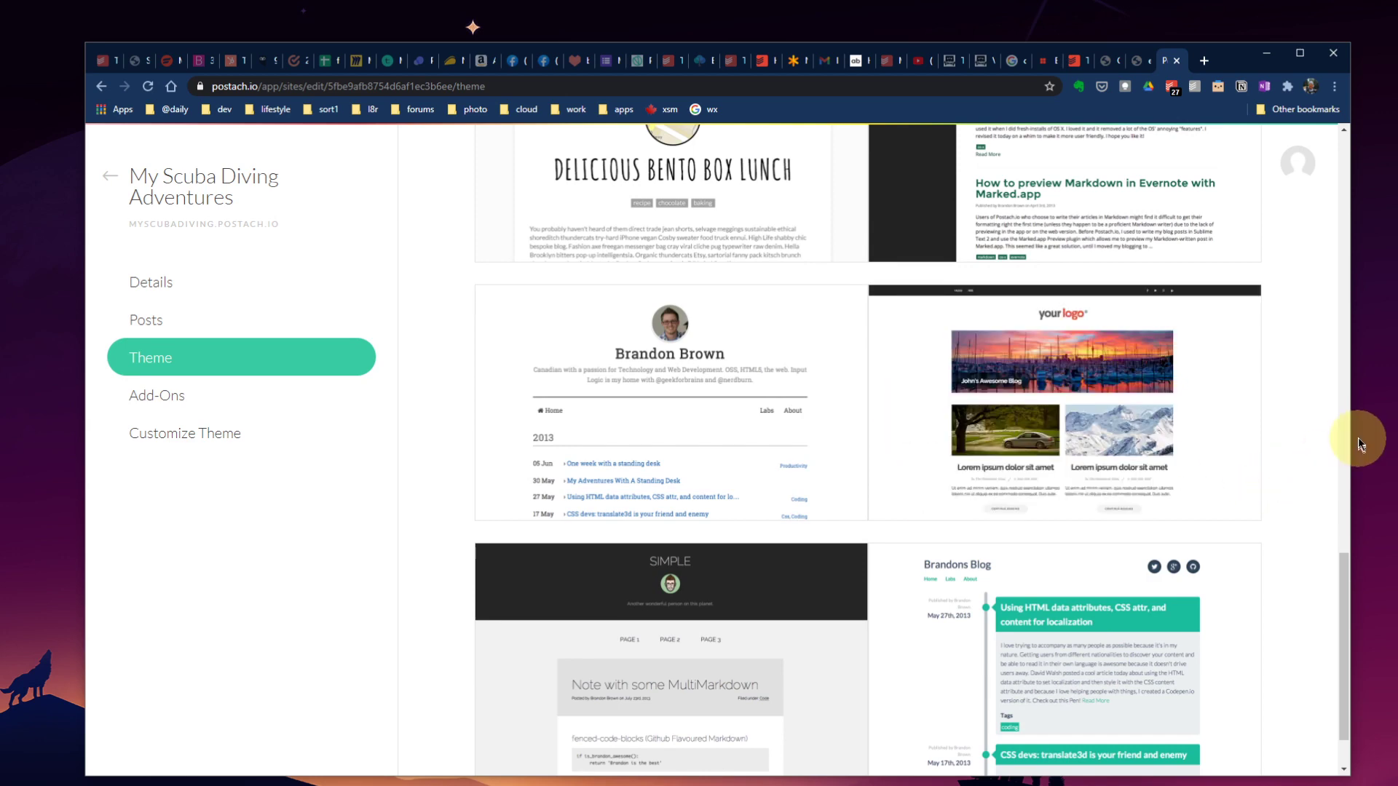
pyautogui.scroll(-1, 1349, 457)
pyautogui.scroll(3, 1349, 457)
pyautogui.moveTo(939, 550)
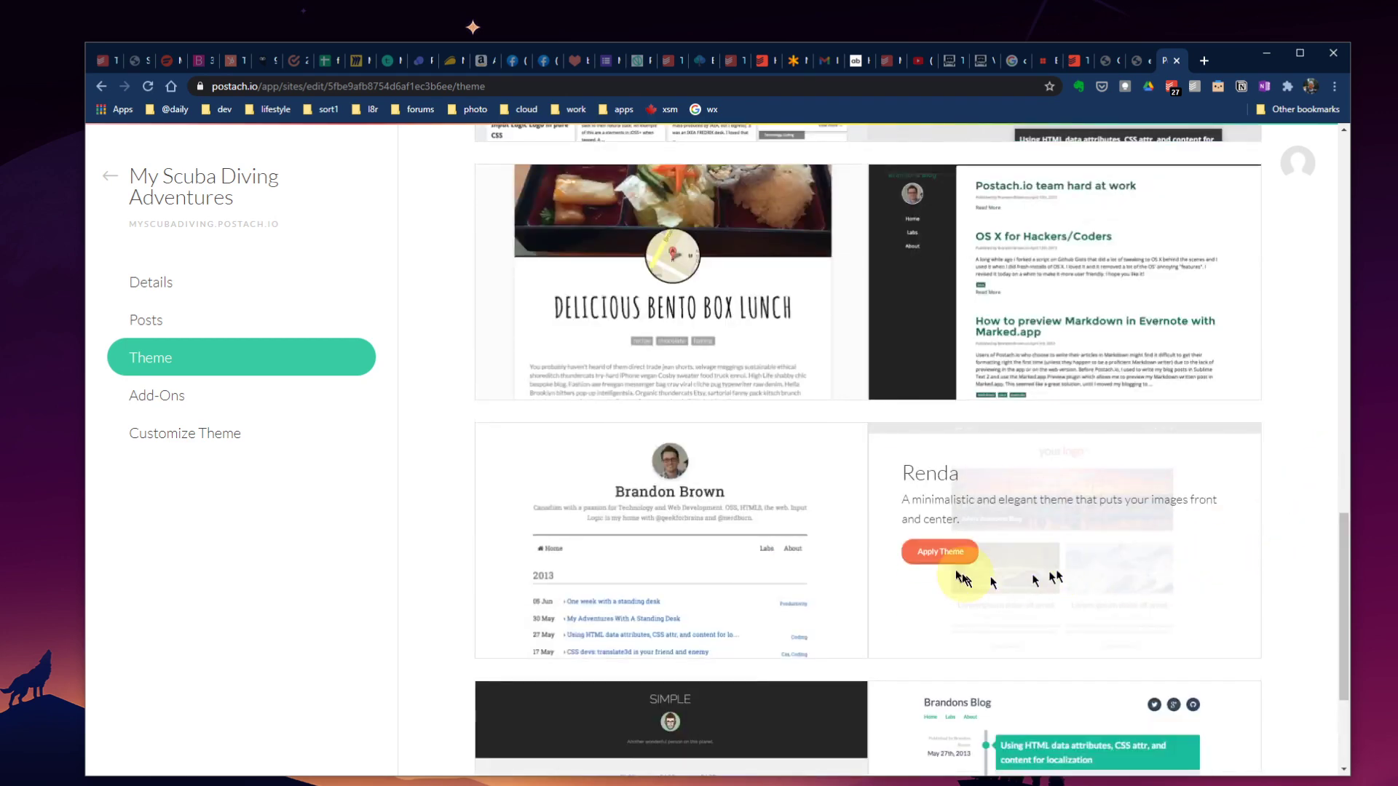
pyautogui.click(942, 553)
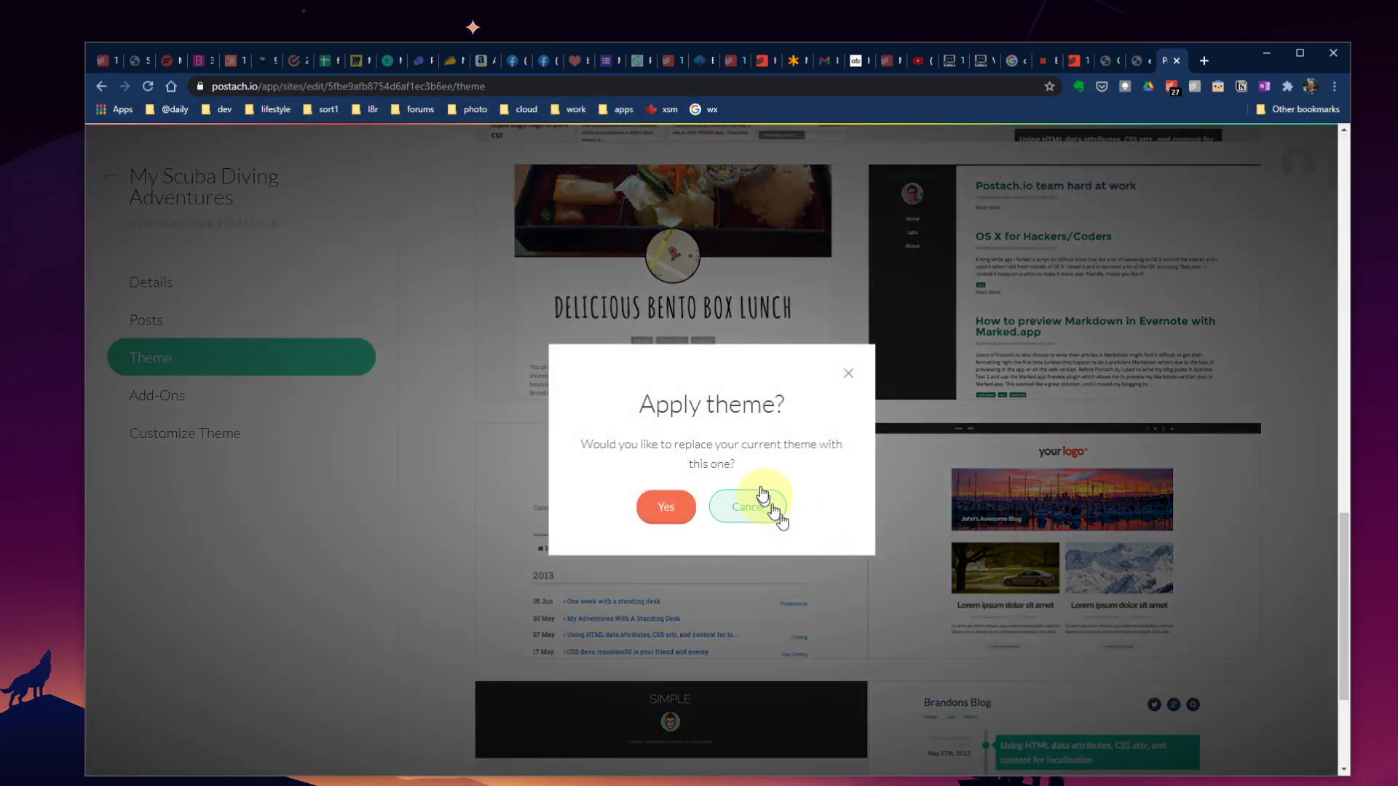
pyautogui.click(664, 510)
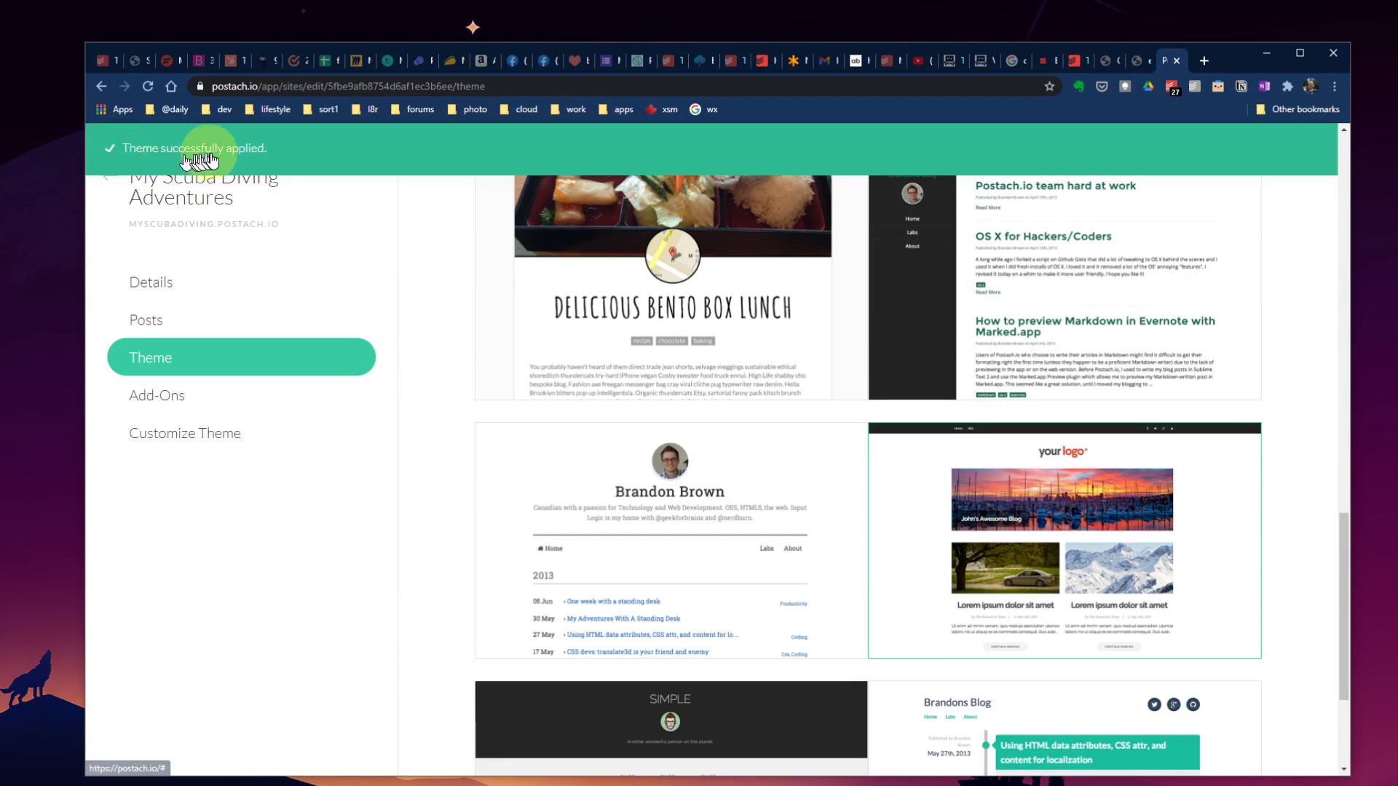
# Reload the blog's home page and examine the header, banner image and post layout in the new theme.
pyautogui.click(1138, 61)
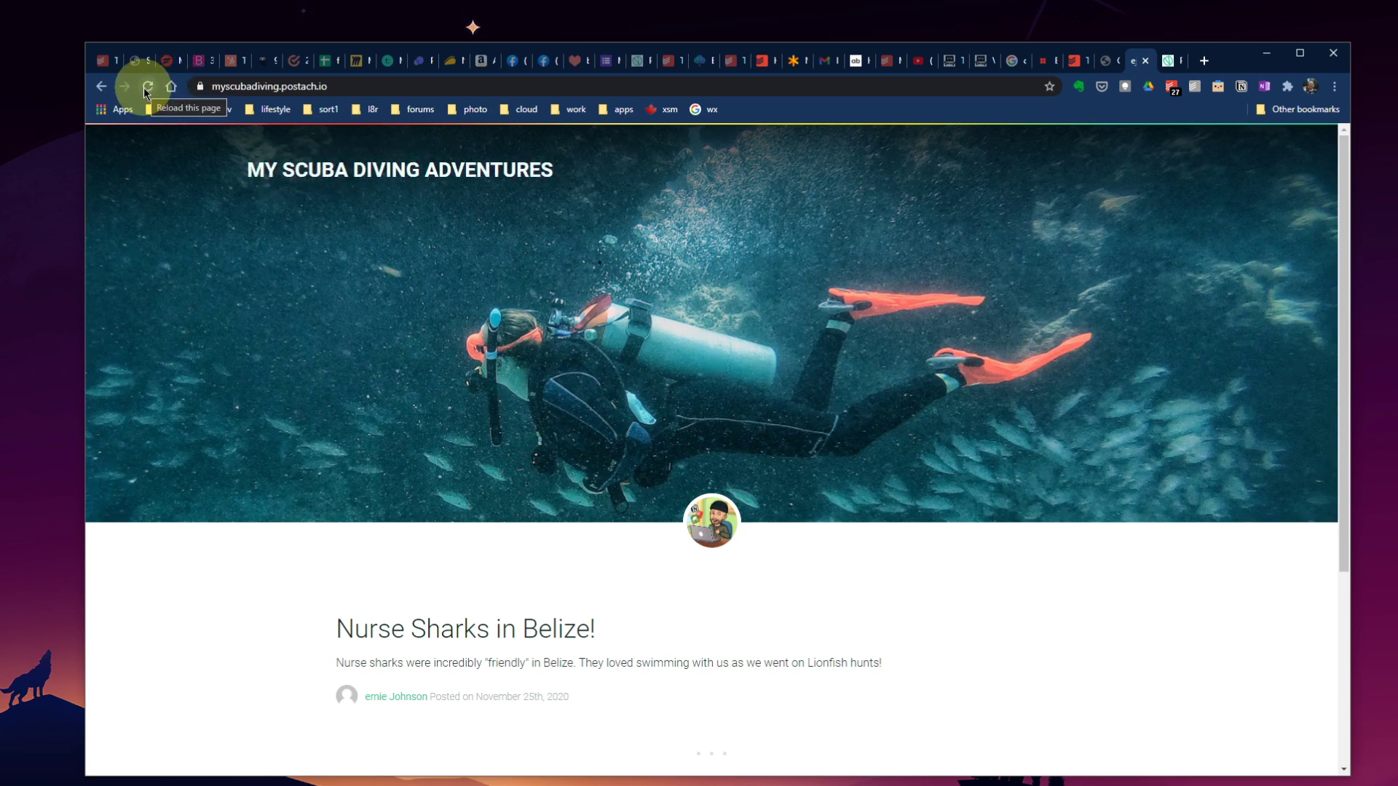
pyautogui.click(516, 178)
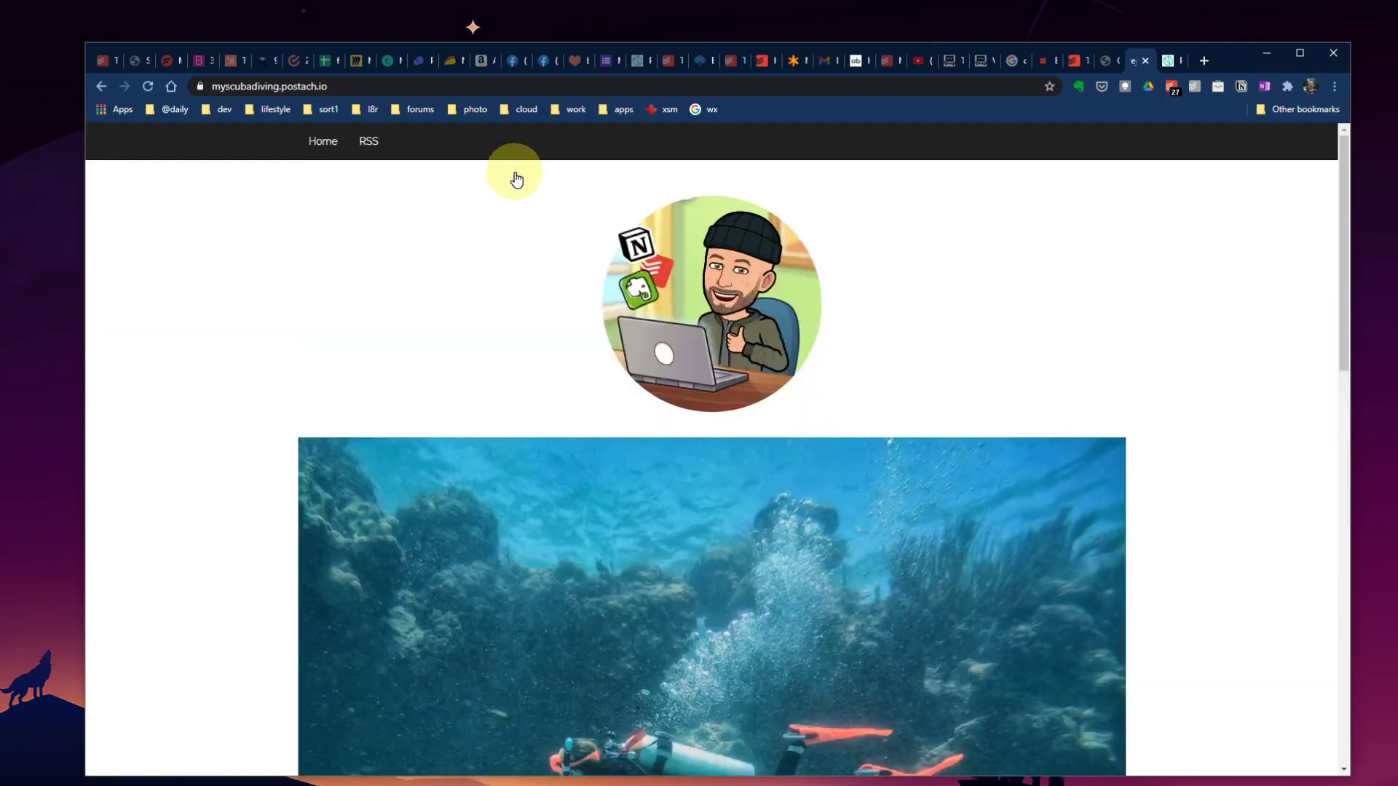
pyautogui.scroll(-8, 859, 335)
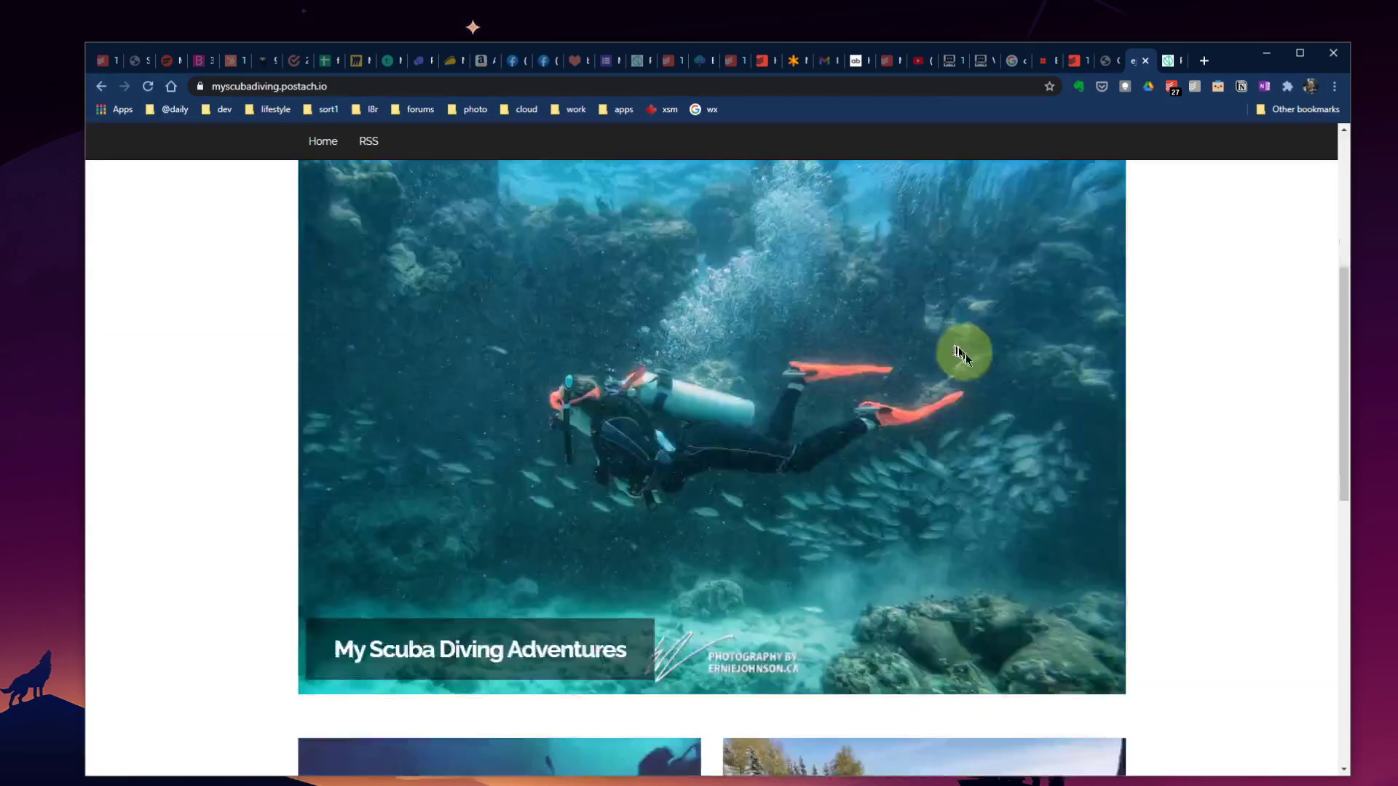
pyautogui.scroll(-6, 1103, 370)
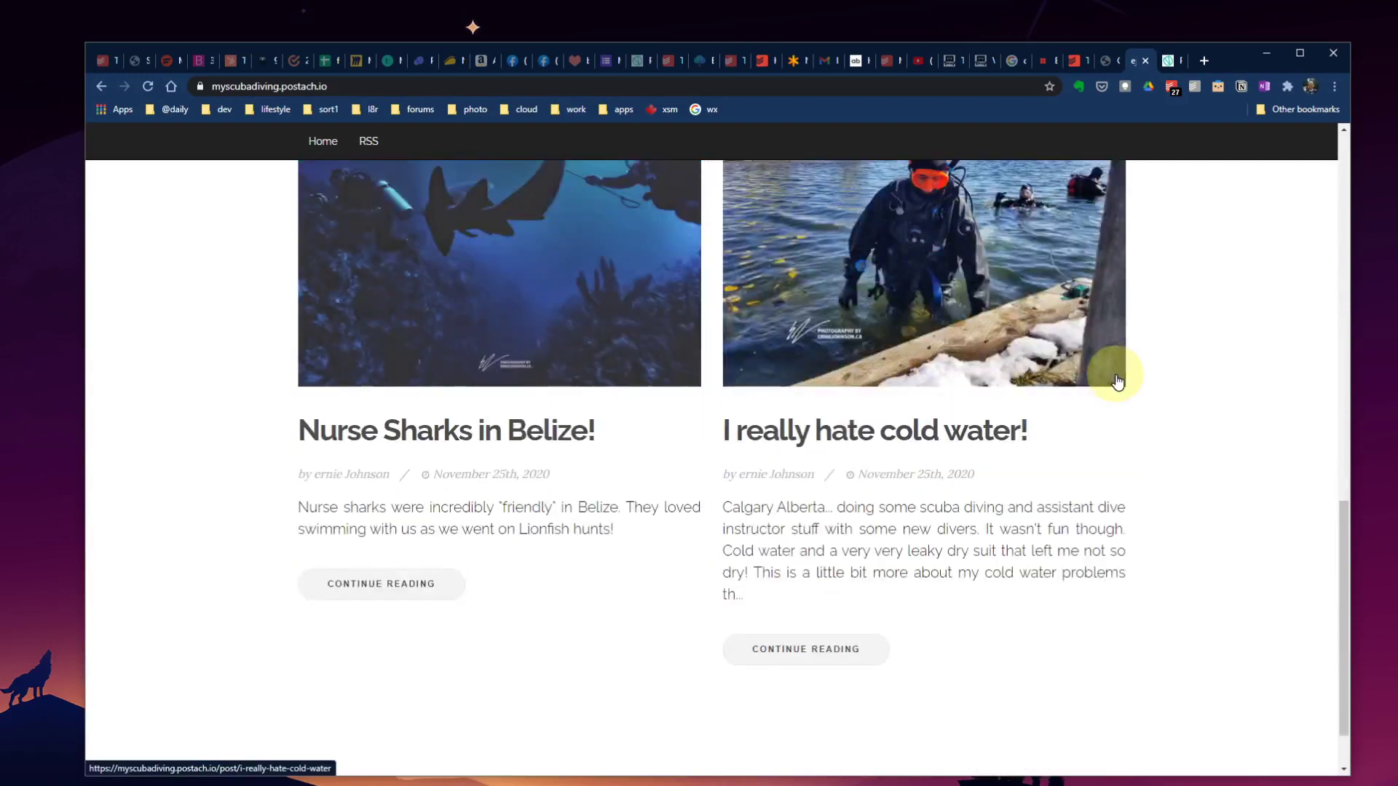
pyautogui.scroll(-1, 1146, 438)
pyautogui.scroll(15, 1147, 439)
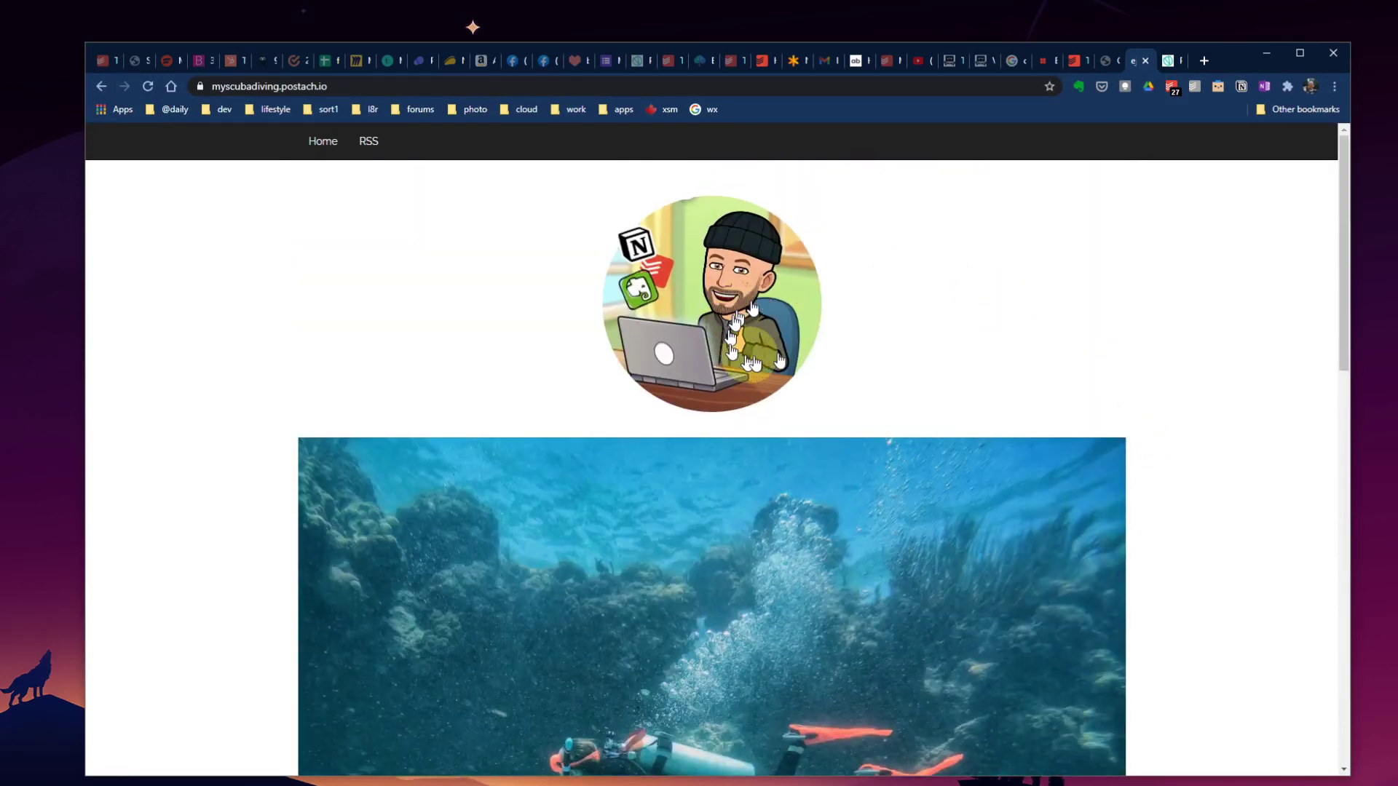
pyautogui.scroll(-4, 764, 338)
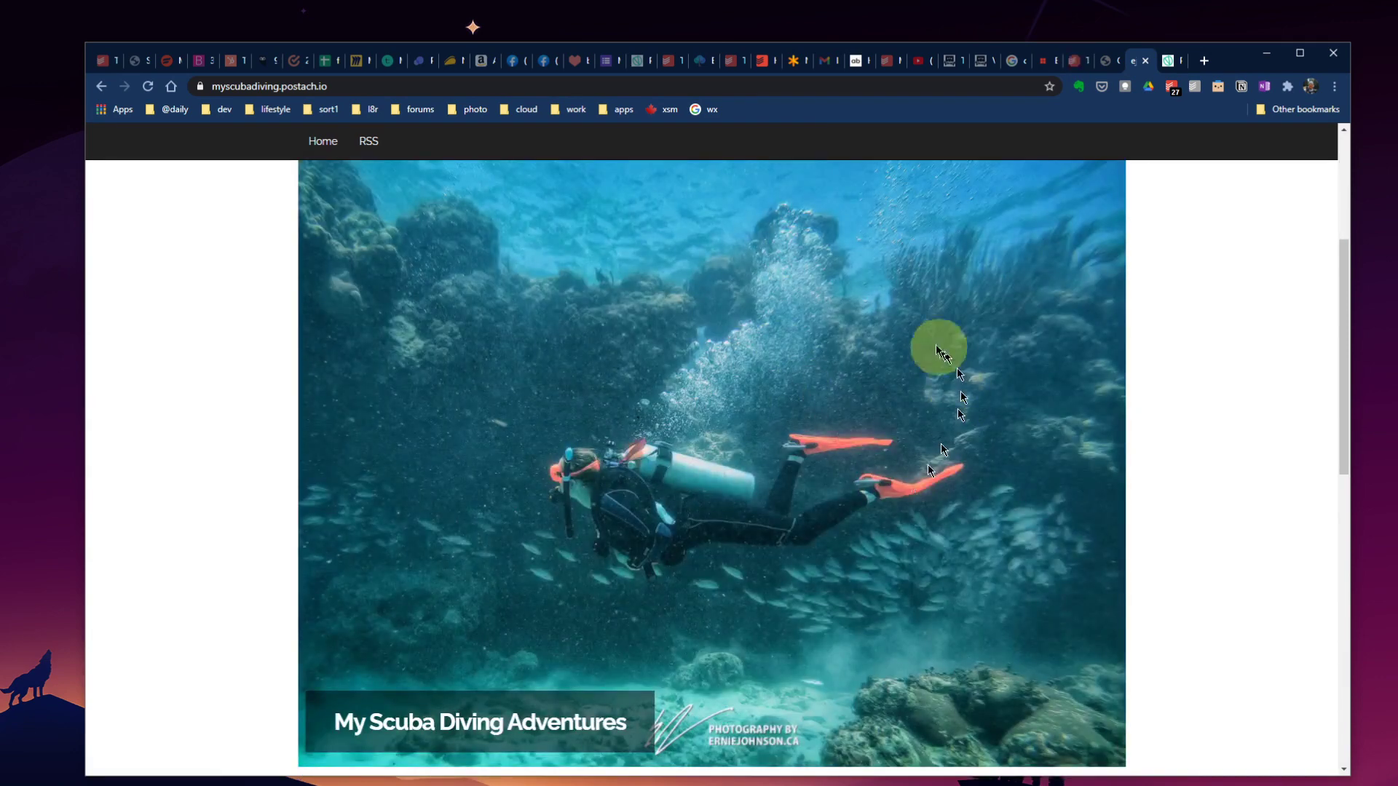
pyautogui.scroll(-4, 953, 512)
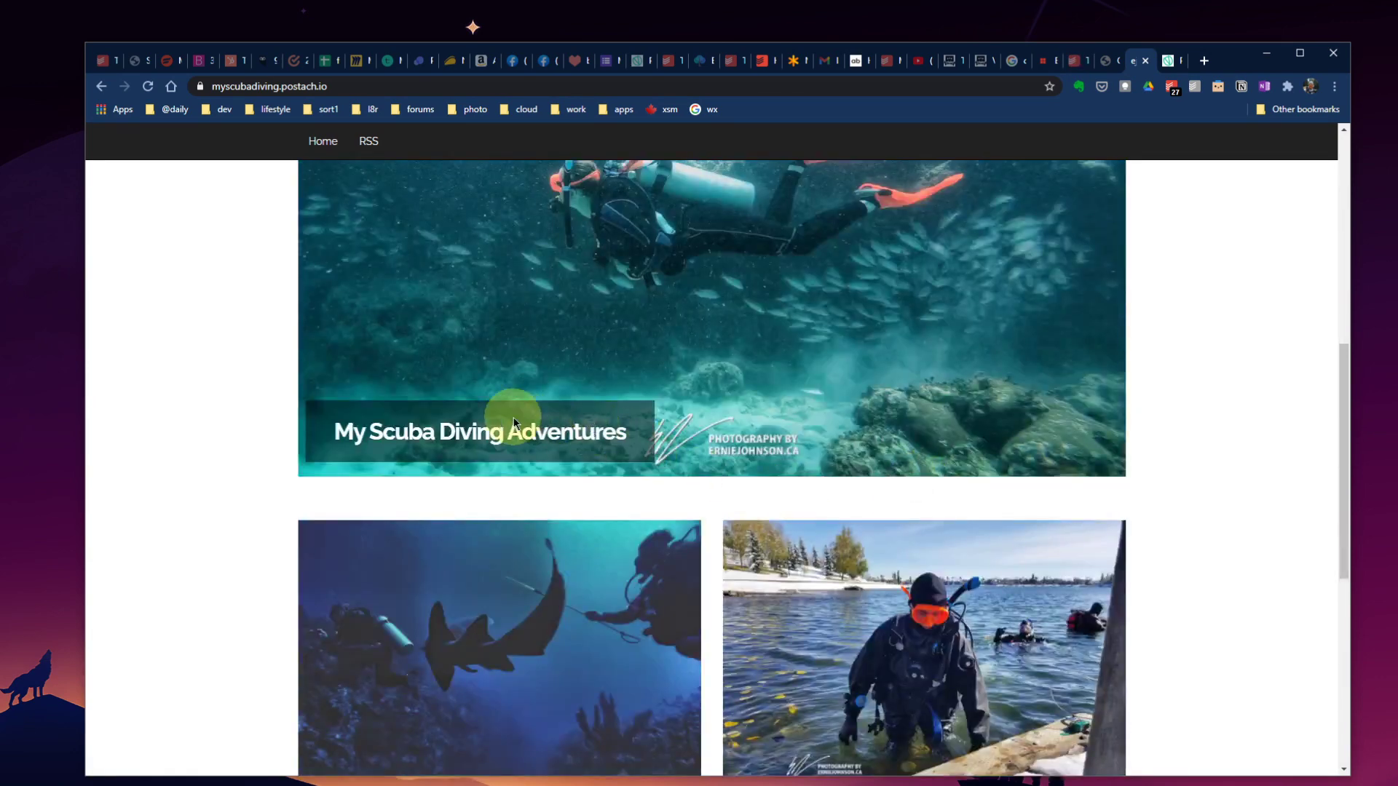
# Look over the post previews on the blog's home page, read the full Nurse Sharks in Belize! post and return to the home page.
pyautogui.scroll(-3, 521, 519)
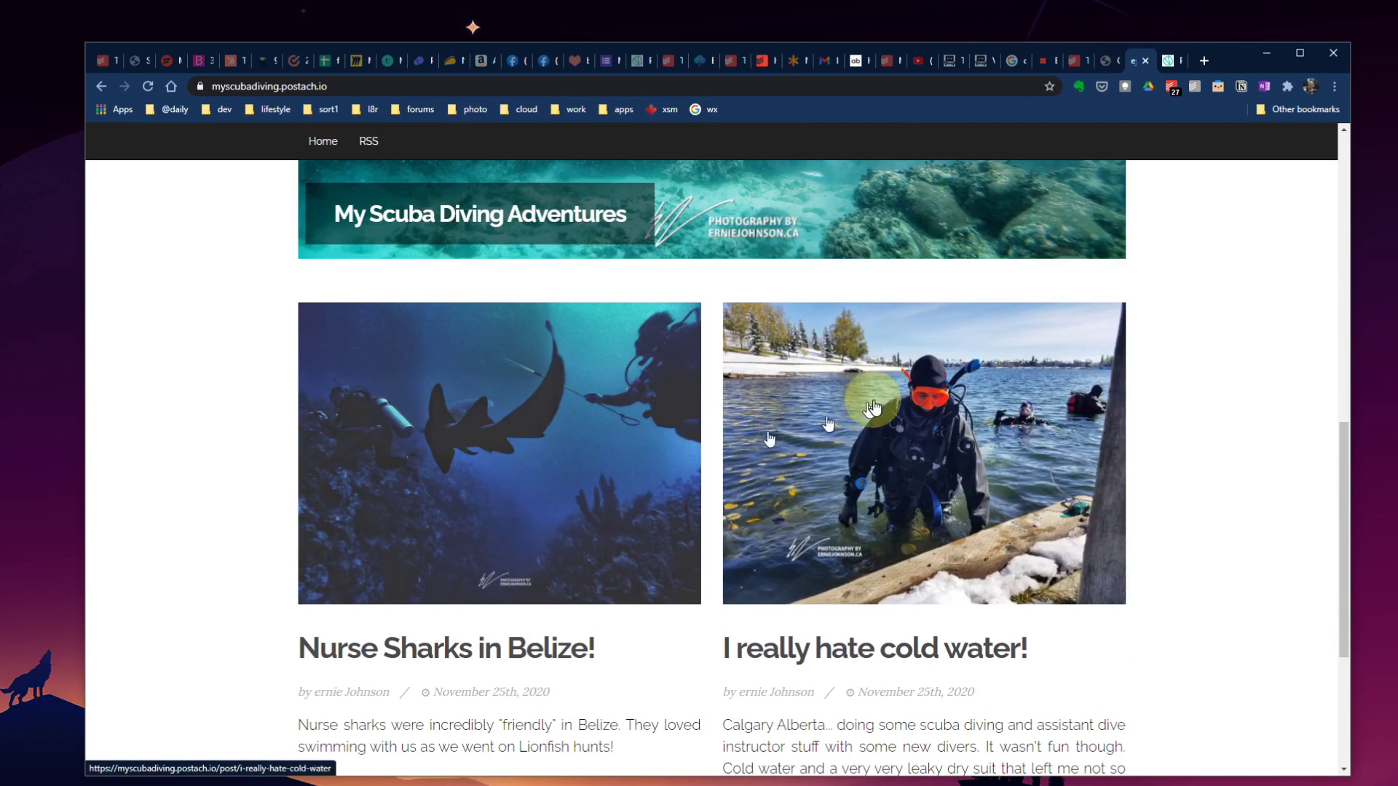
pyautogui.scroll(-4, 1007, 524)
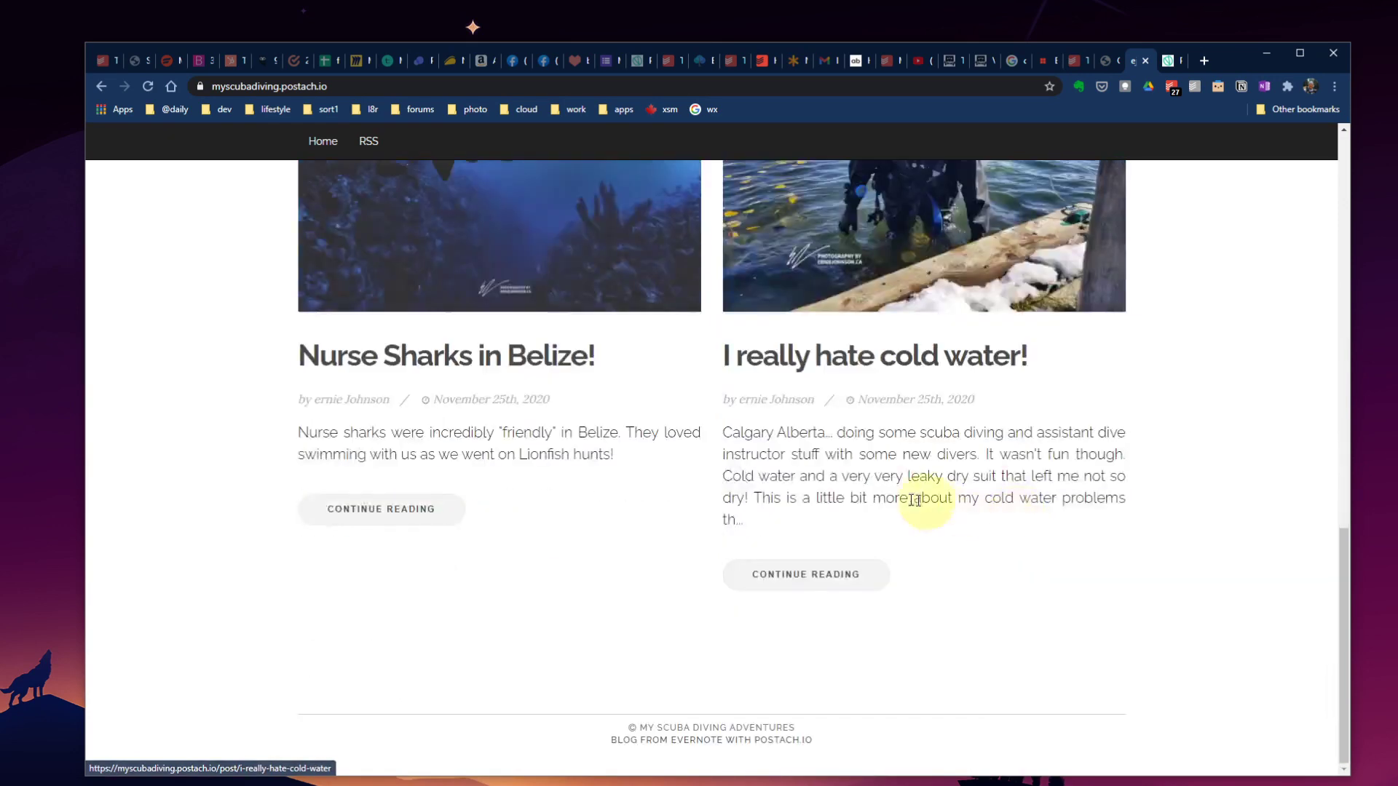
pyautogui.click(385, 513)
pyautogui.scroll(-10, 779, 459)
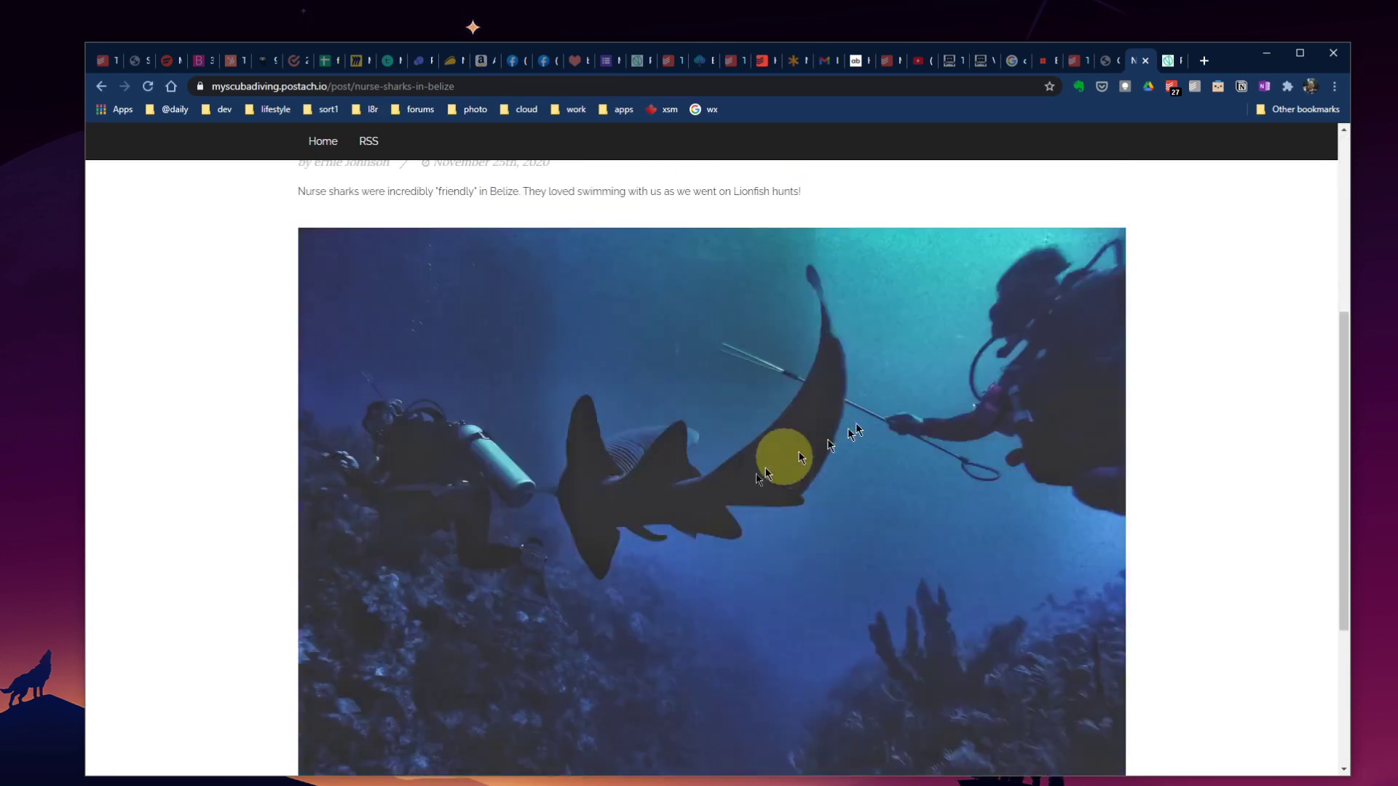
pyautogui.scroll(10, 754, 449)
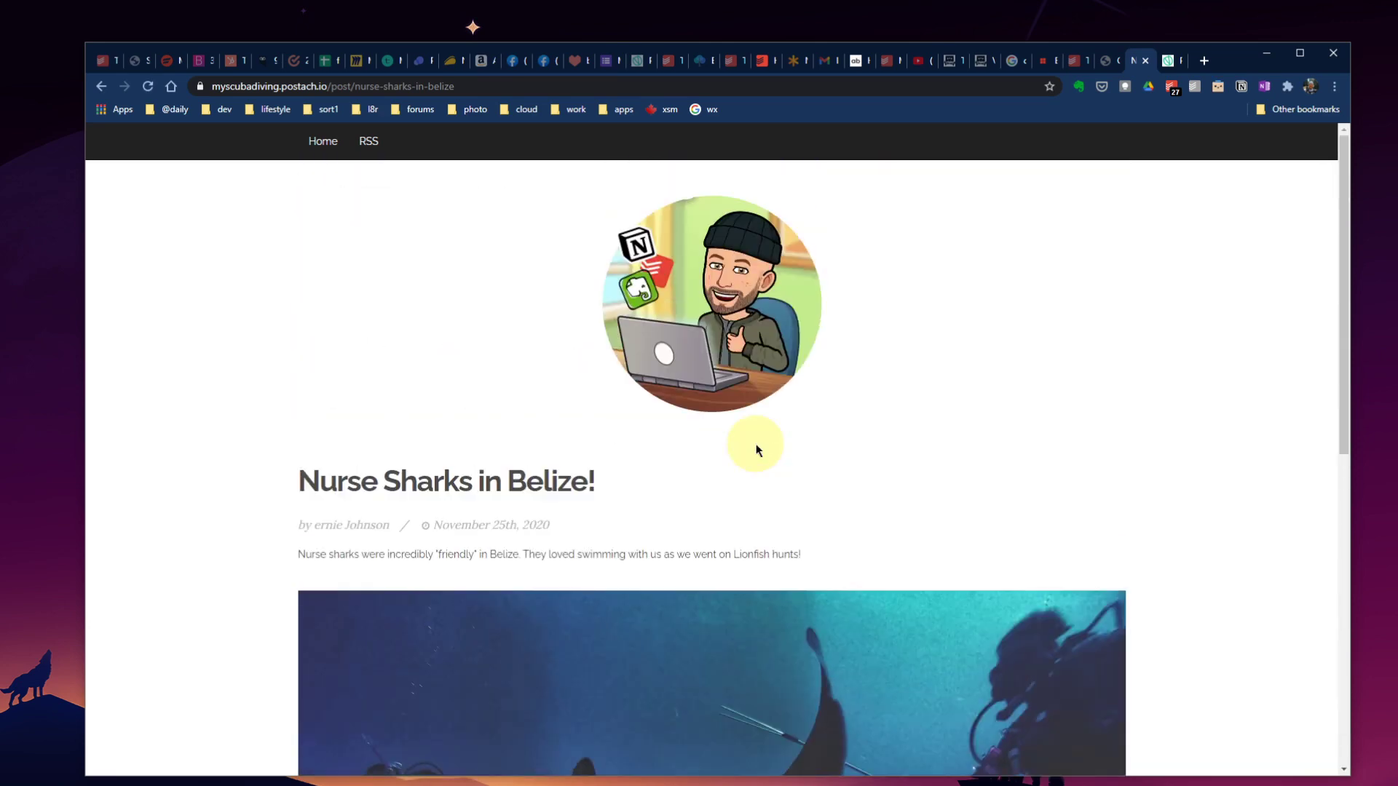
pyautogui.scroll(-10, 754, 449)
pyautogui.click(707, 688)
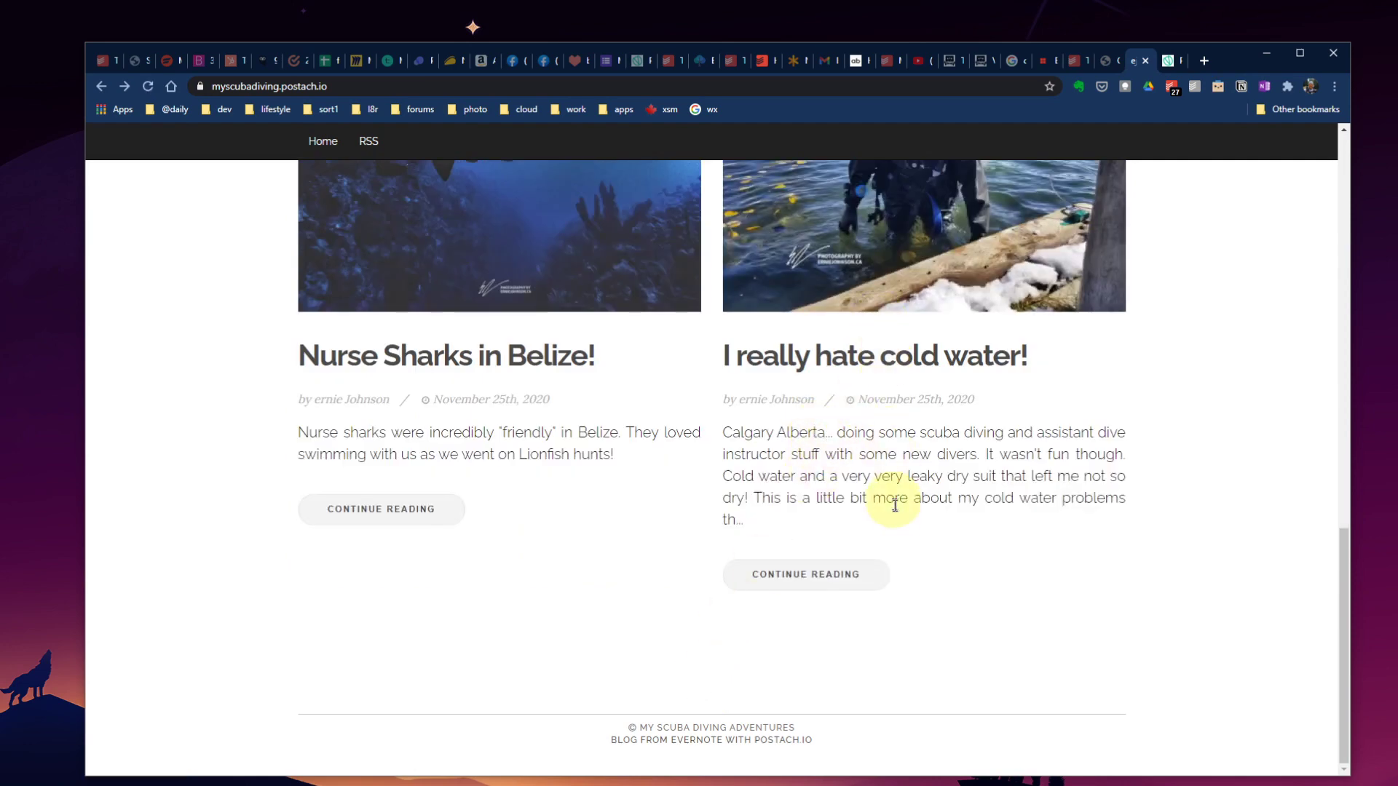
# Examine the home page's post previews, banner image, profile picture and navigation links in the Renda theme.
pyautogui.scroll(5, 671, 359)
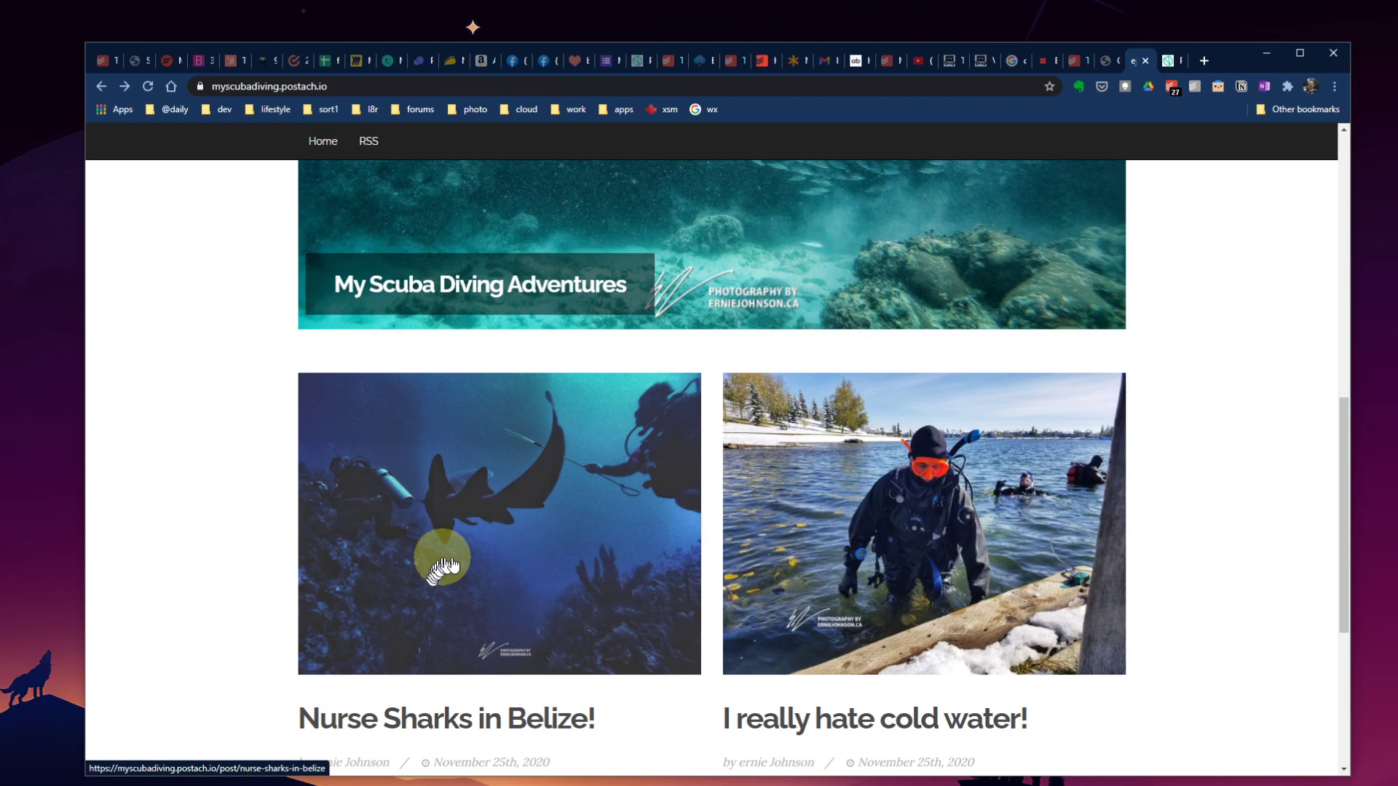
pyautogui.scroll(2, 484, 575)
pyautogui.scroll(8, 483, 574)
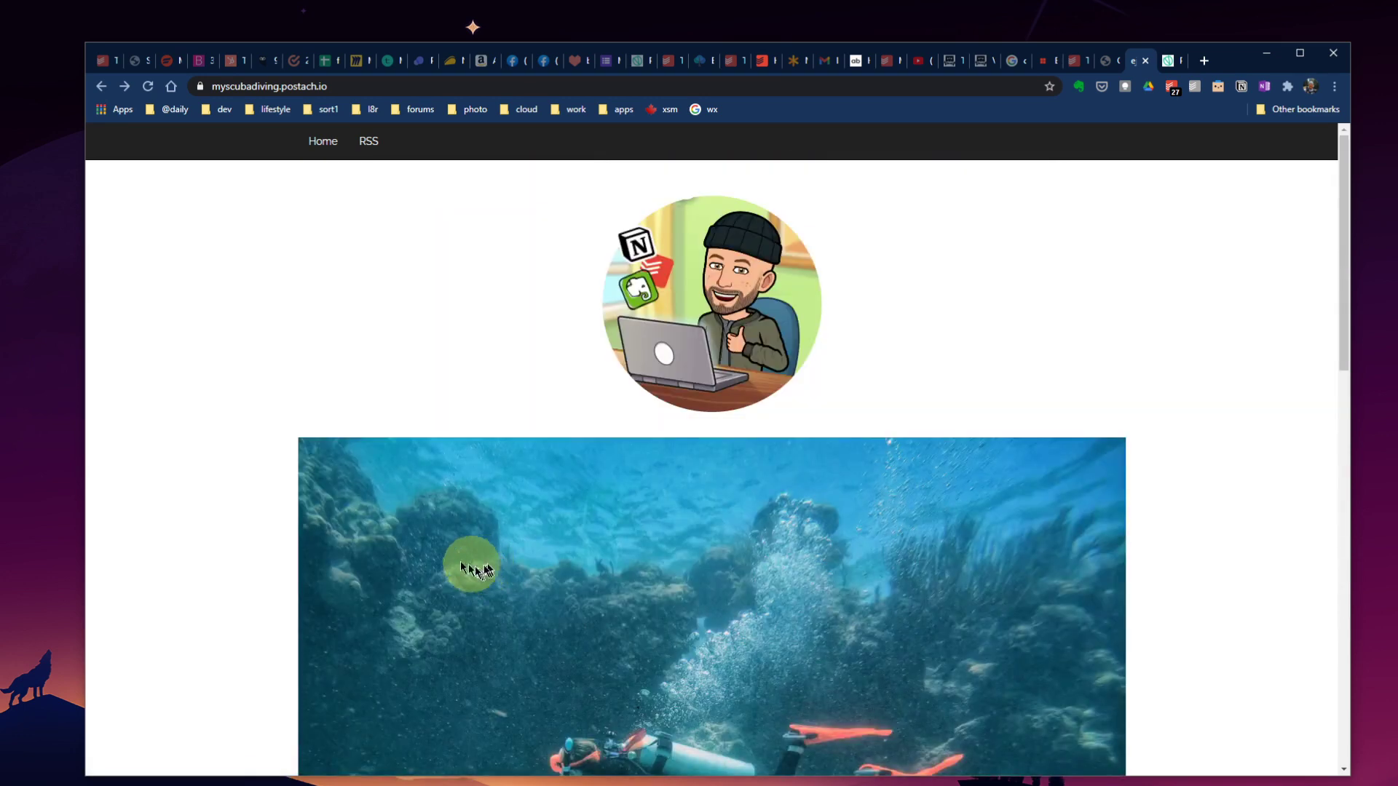
pyautogui.click(322, 144)
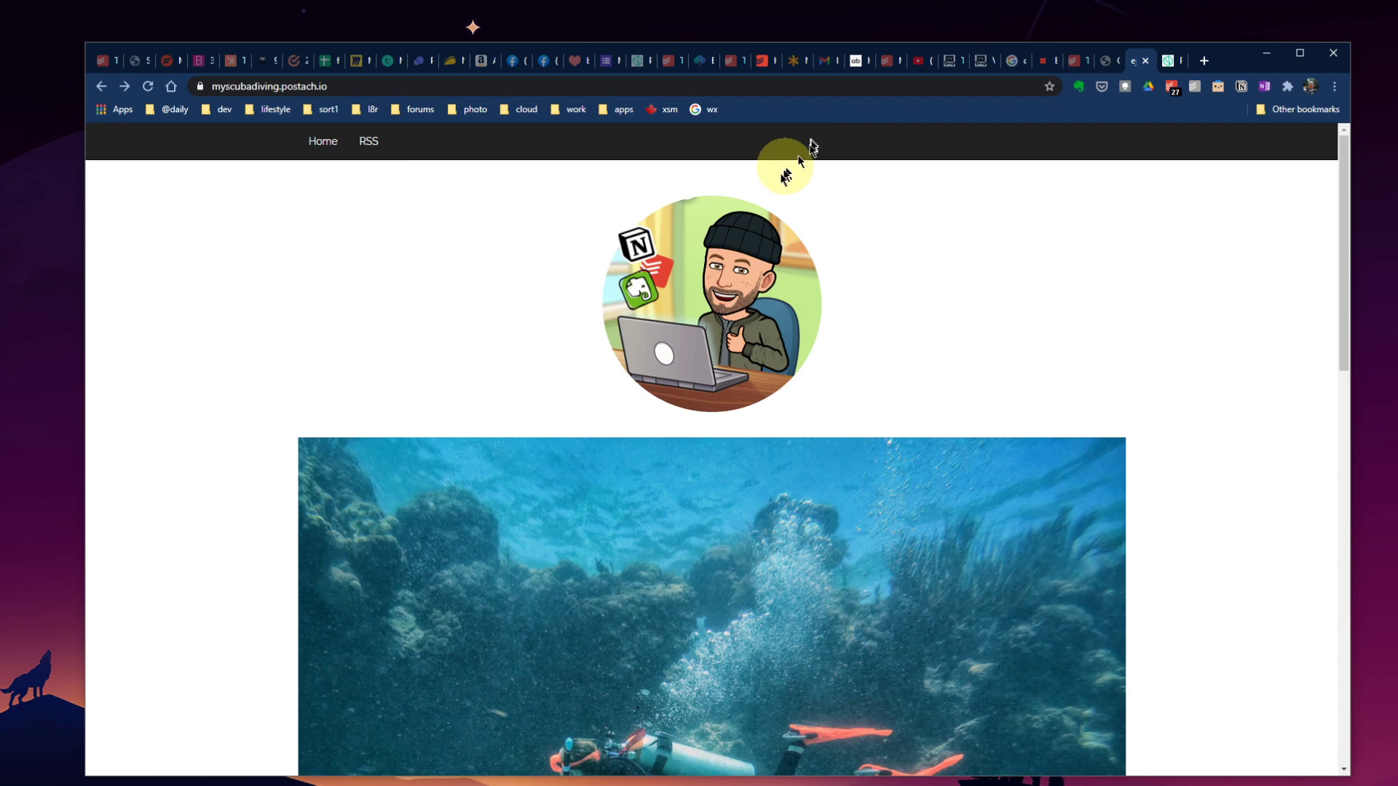
pyautogui.scroll(-3, 772, 211)
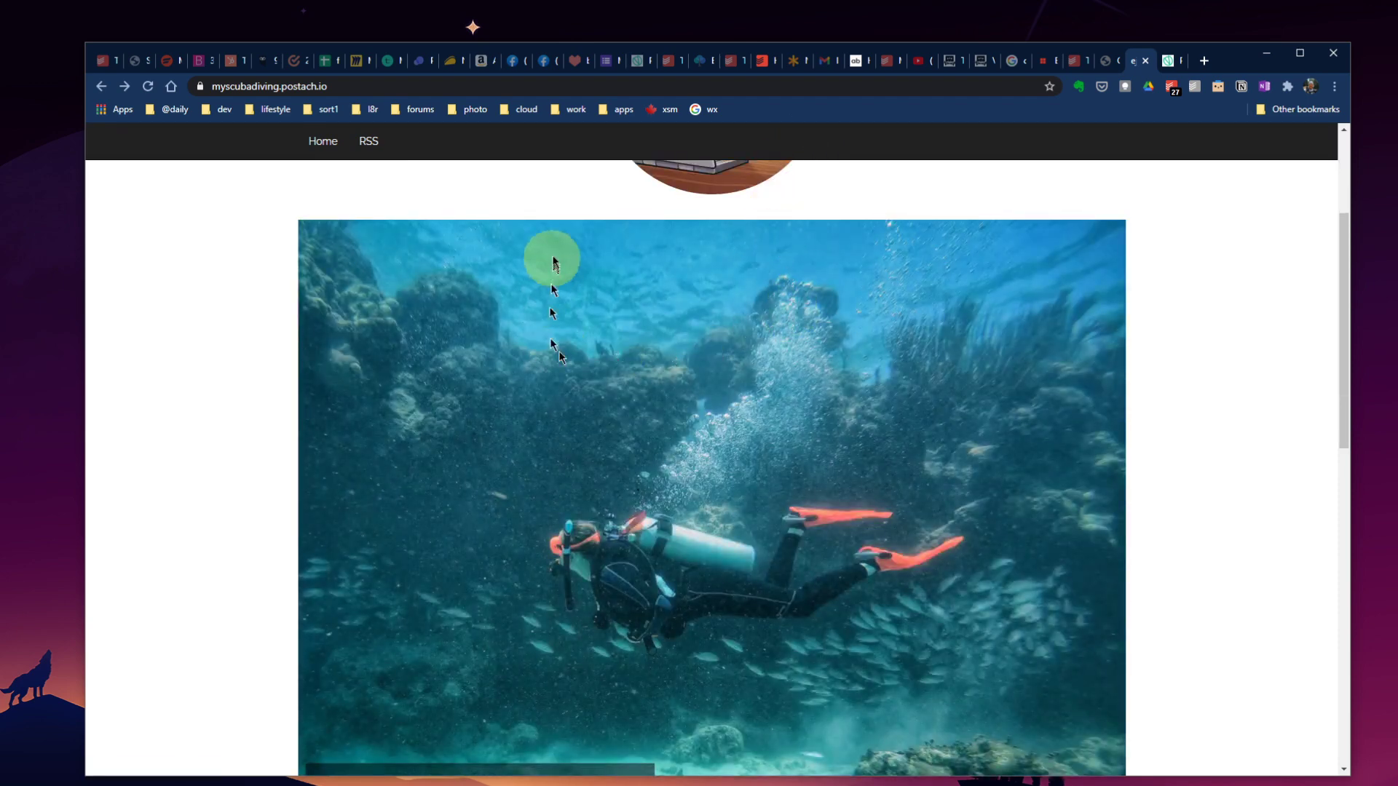
pyautogui.scroll(3, 553, 262)
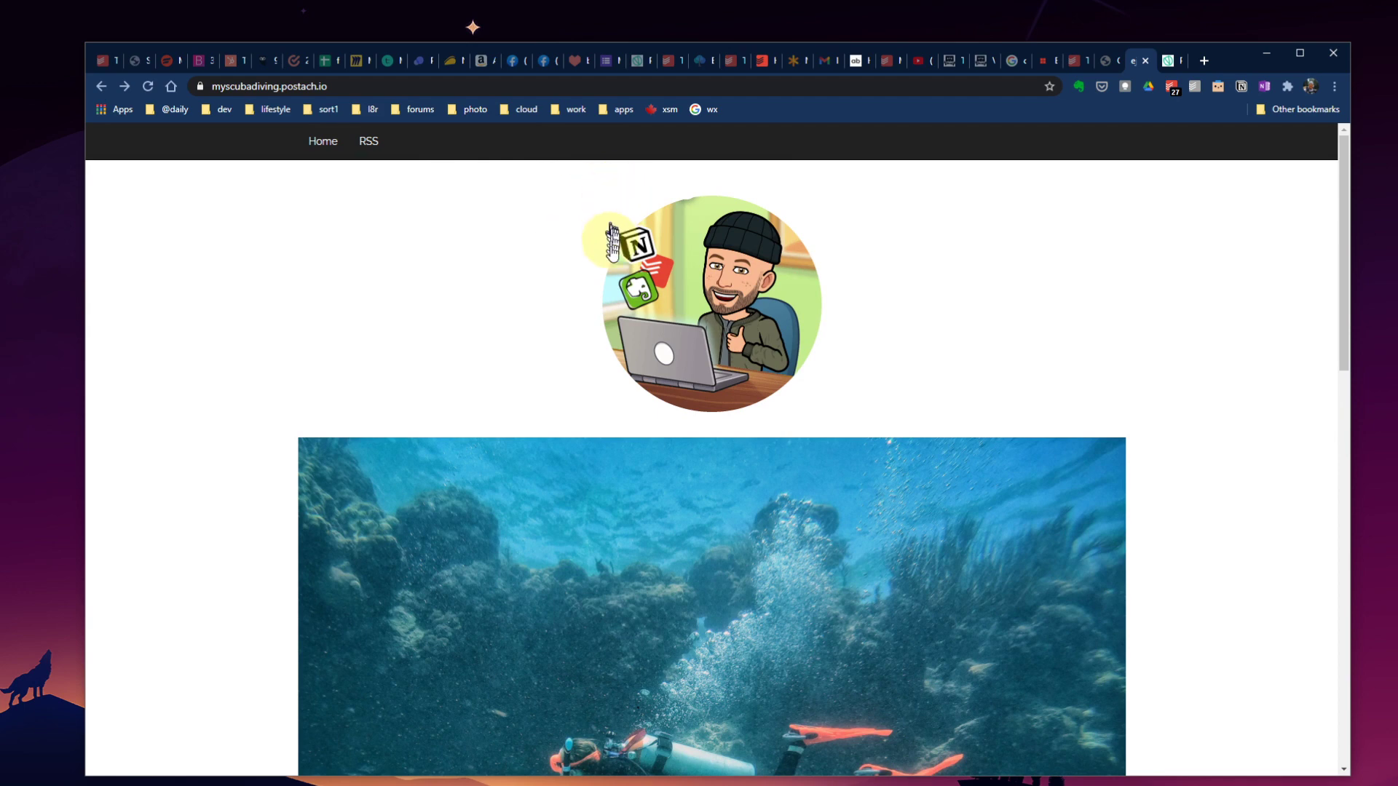
pyautogui.scroll(-4, 509, 692)
pyautogui.scroll(4, 495, 713)
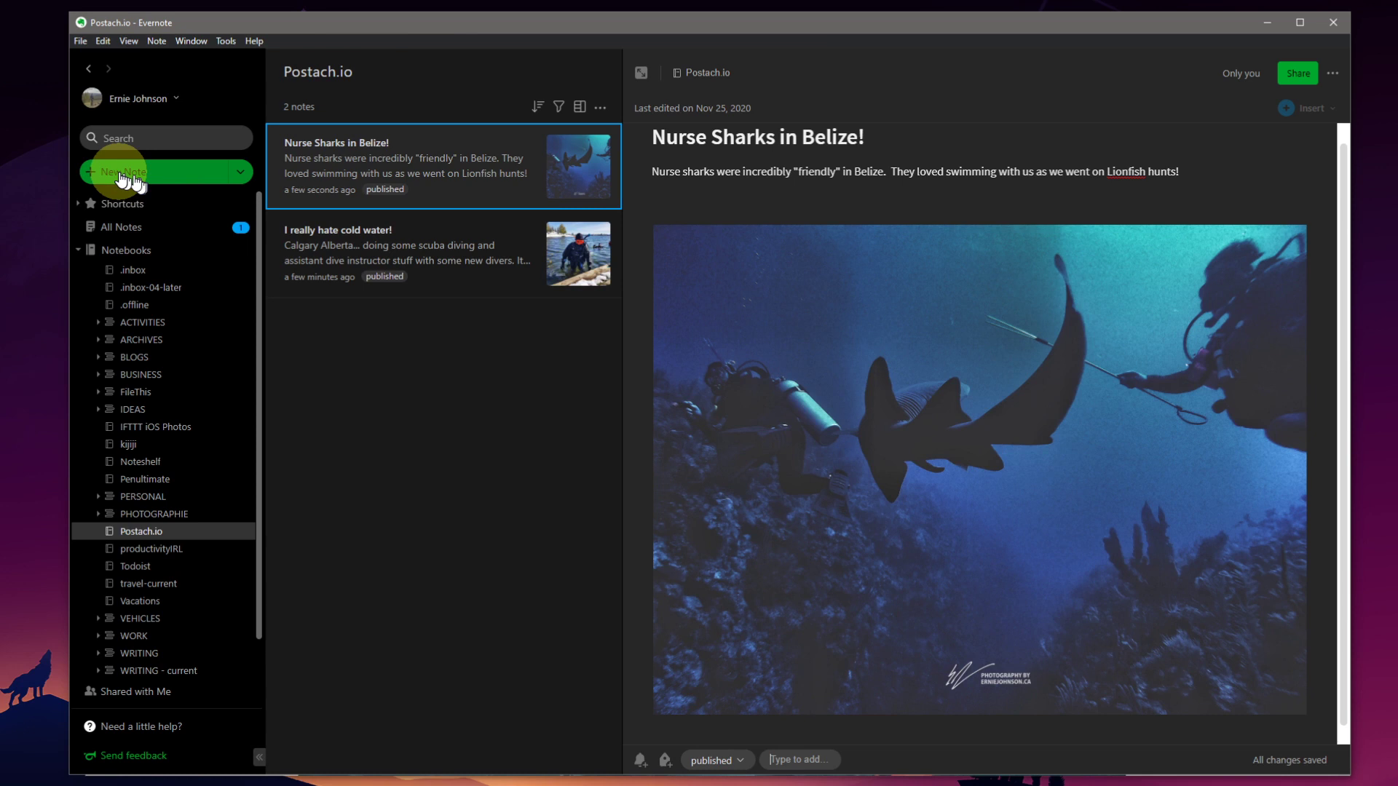
# In Evernote, create a note titled "Dive with Me!" in the Postach.io notebook with the Belize trip invitation, registration line and two photos.
pyautogui.click(121, 175)
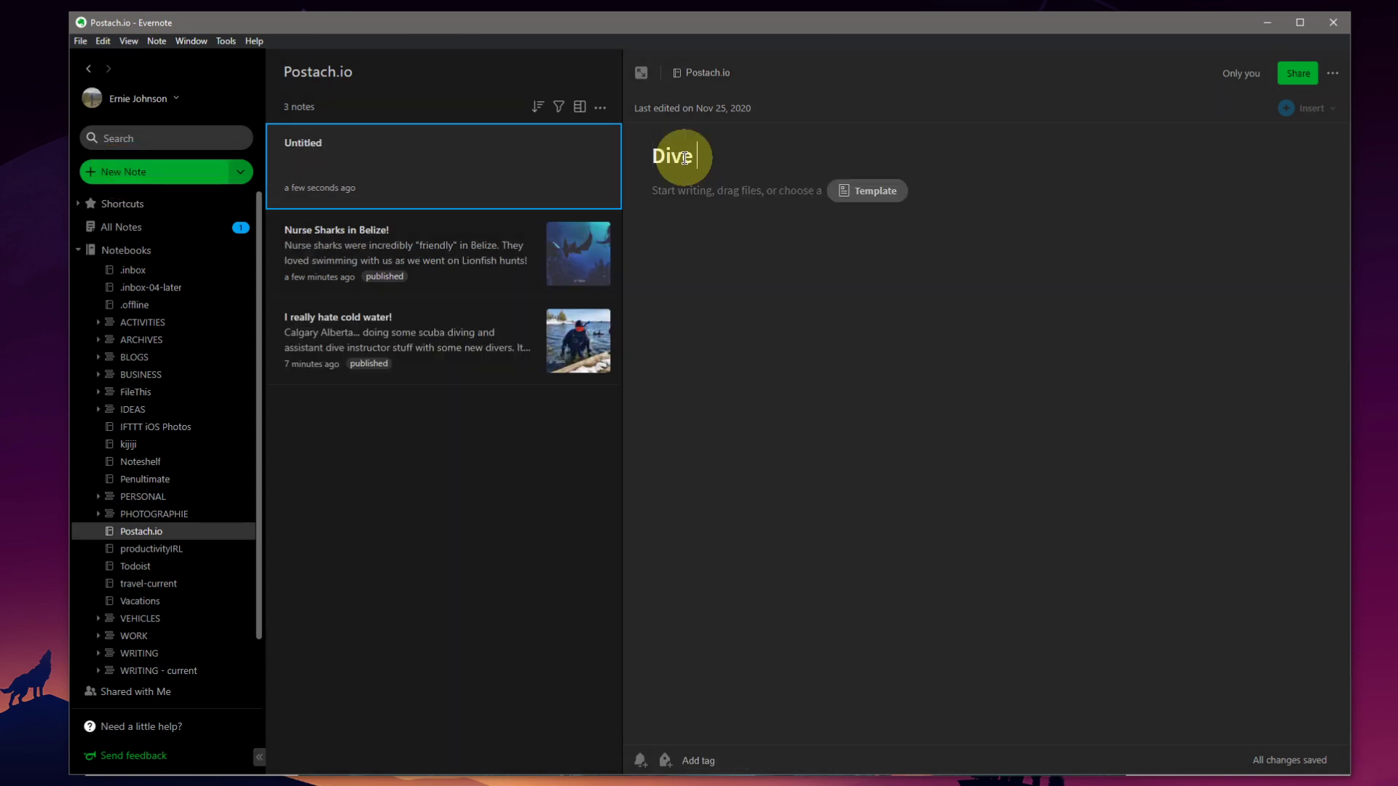
pyautogui.write('Dive with')
pyautogui.write('Me!')
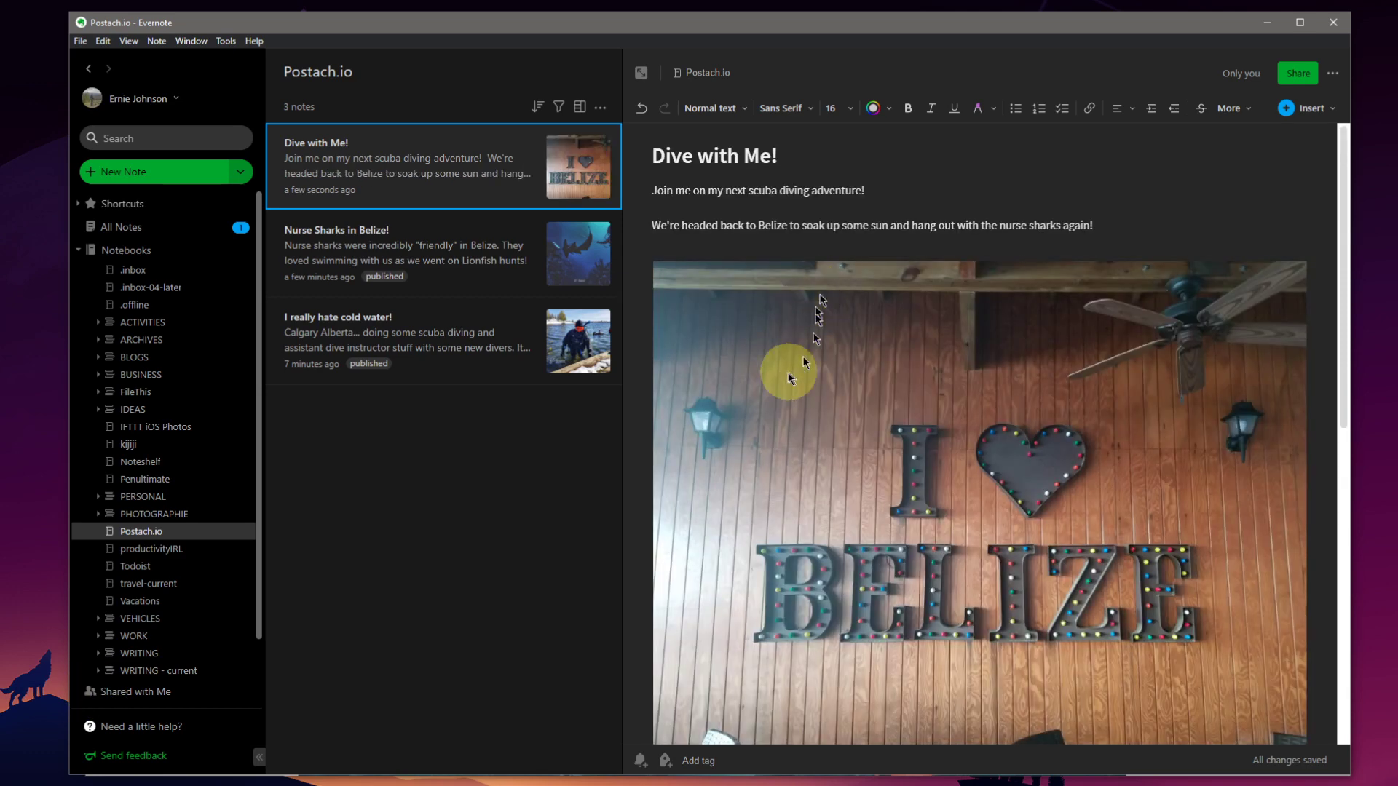
pyautogui.scroll(-9, 791, 375)
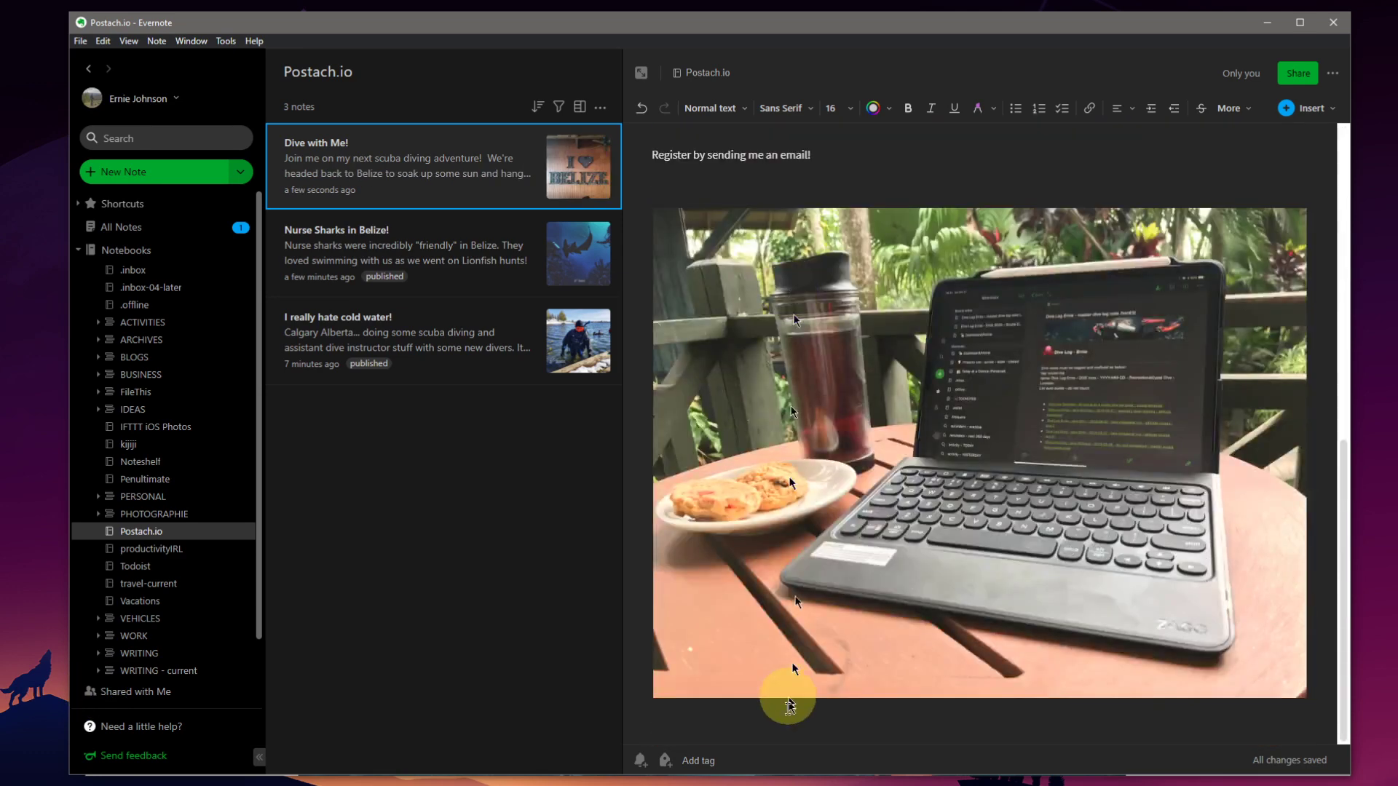
# Tag the Dive with Me! note with page and published, and review its content.
pyautogui.click(702, 760)
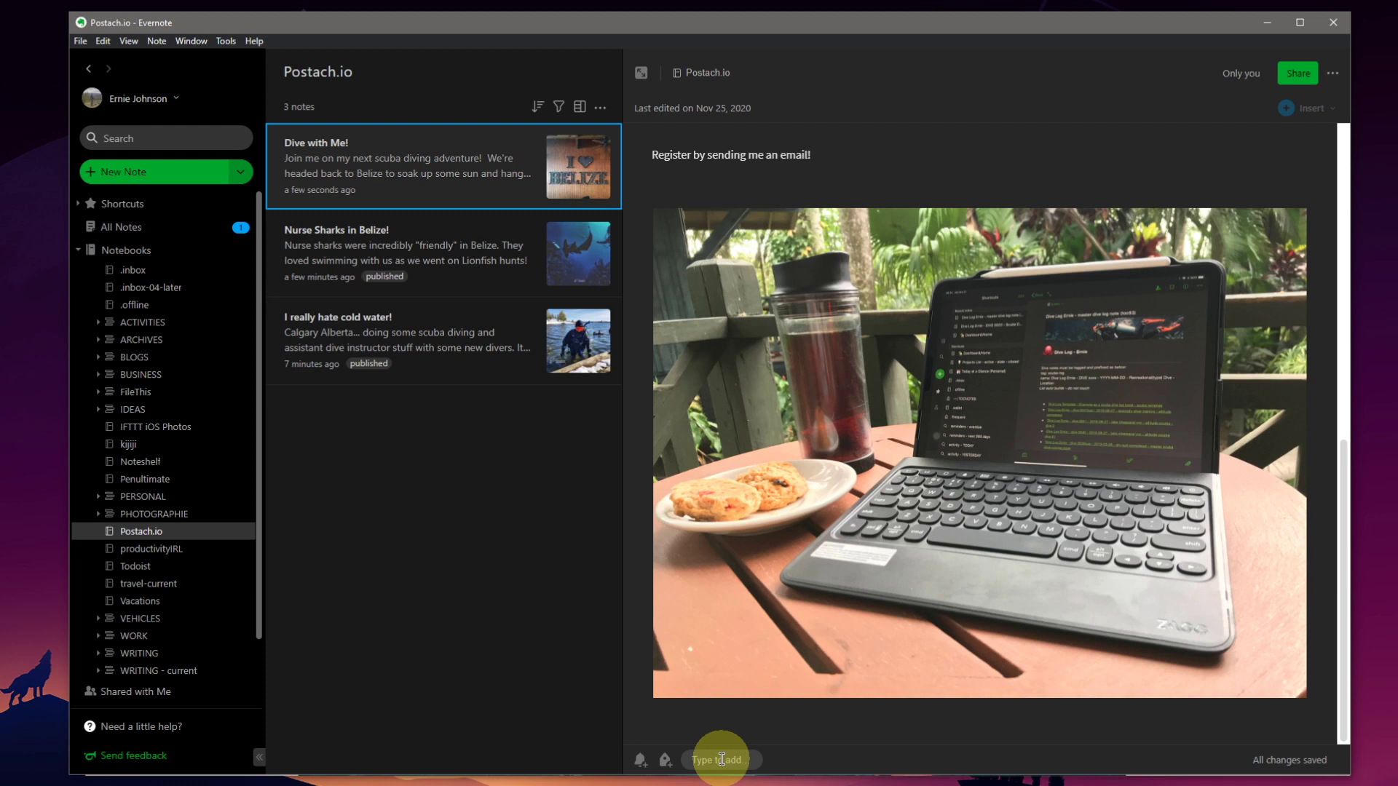
pyautogui.write('page')
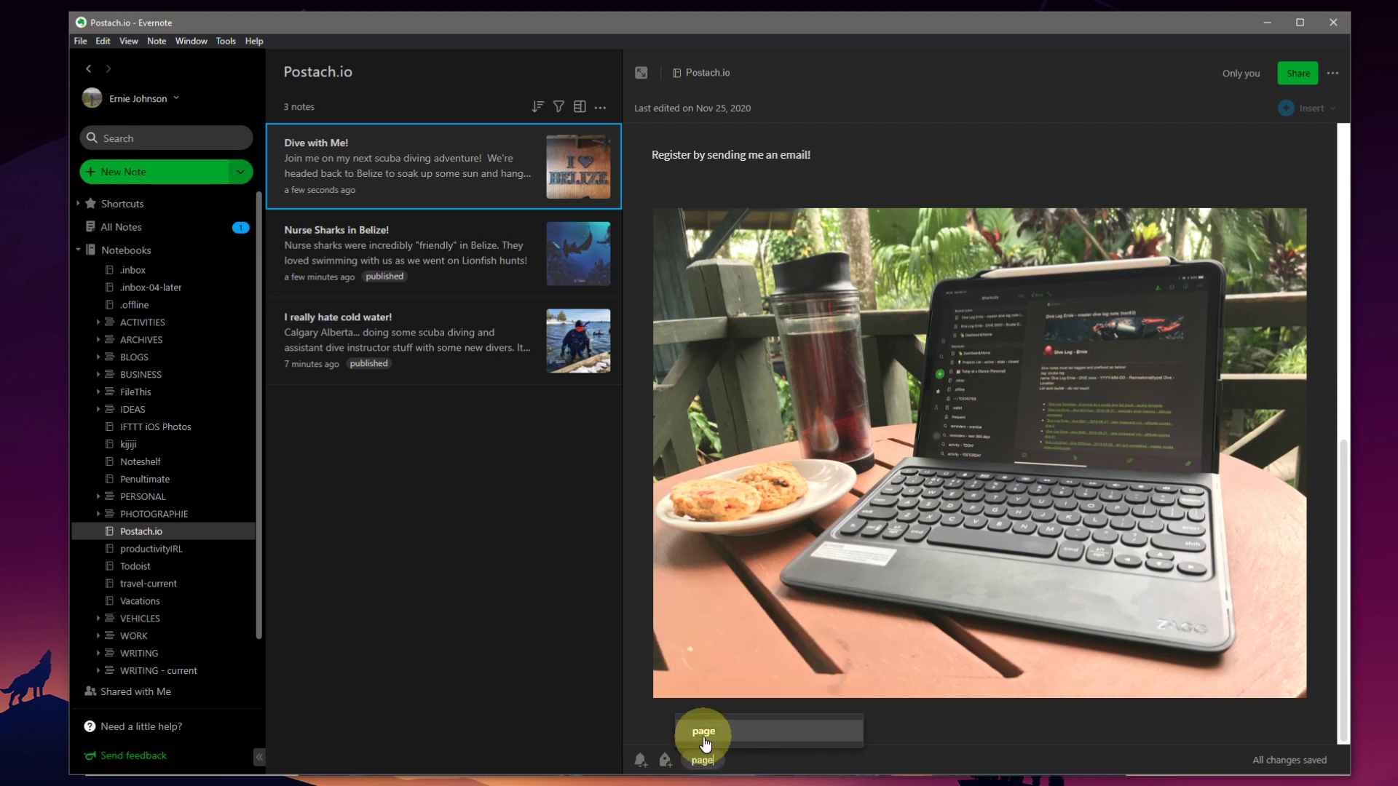
pyautogui.click(704, 736)
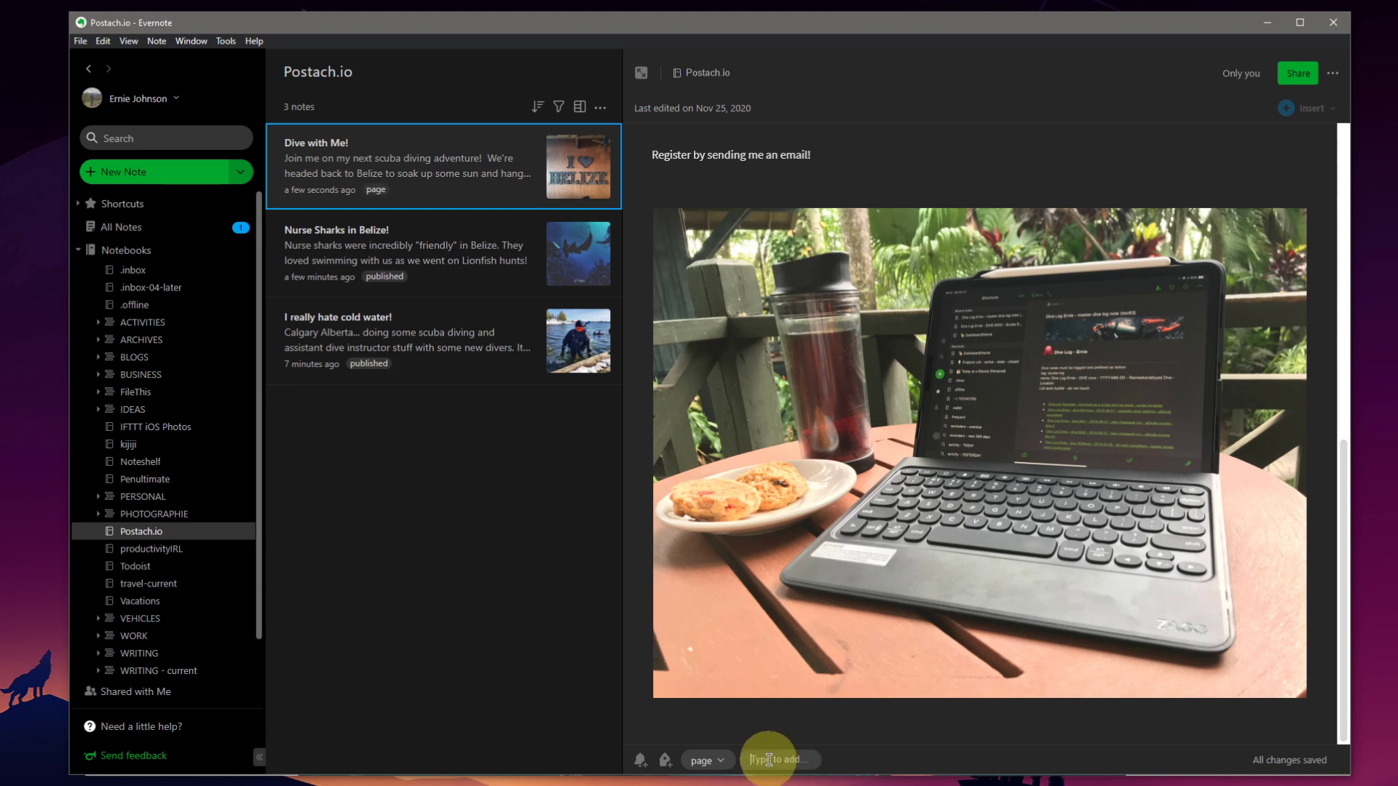
pyautogui.write('publish')
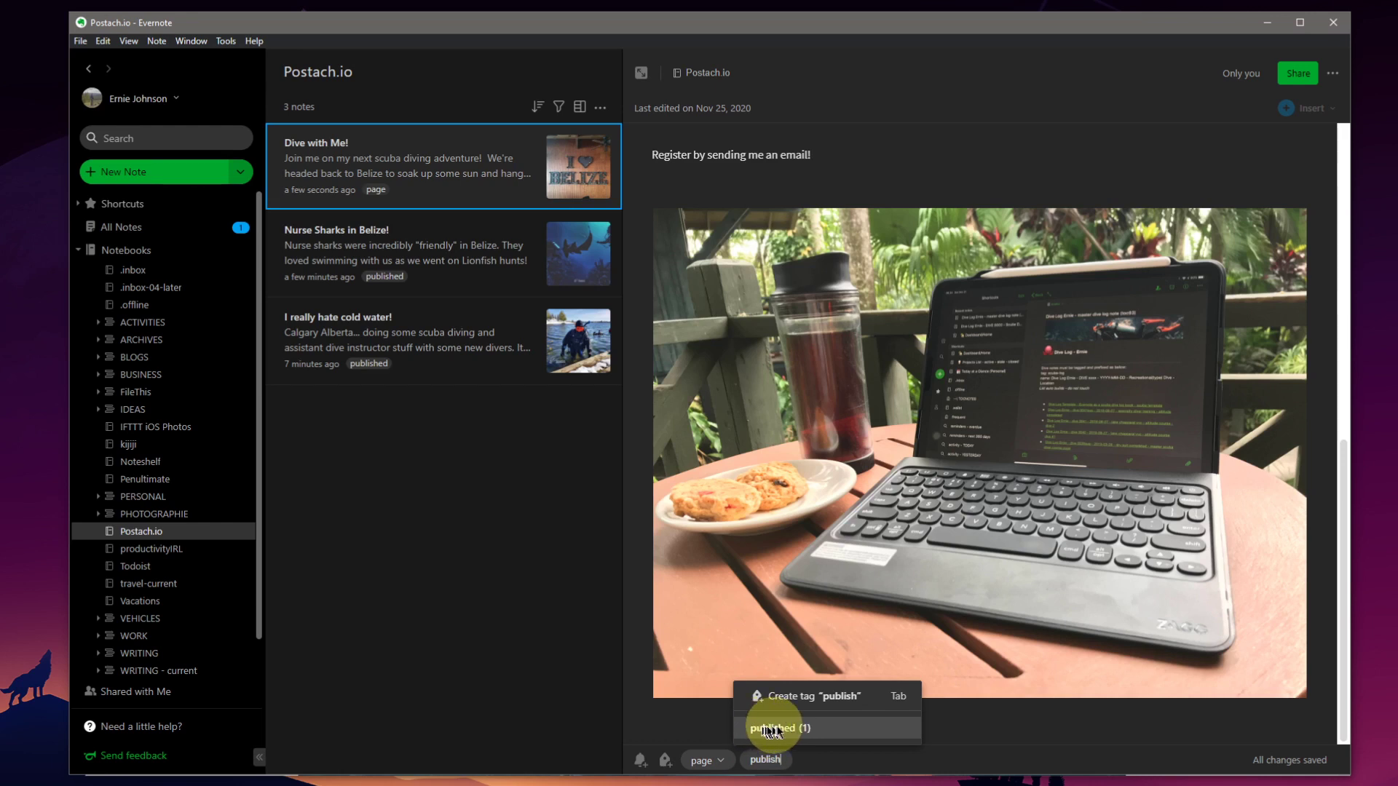
pyautogui.click(778, 730)
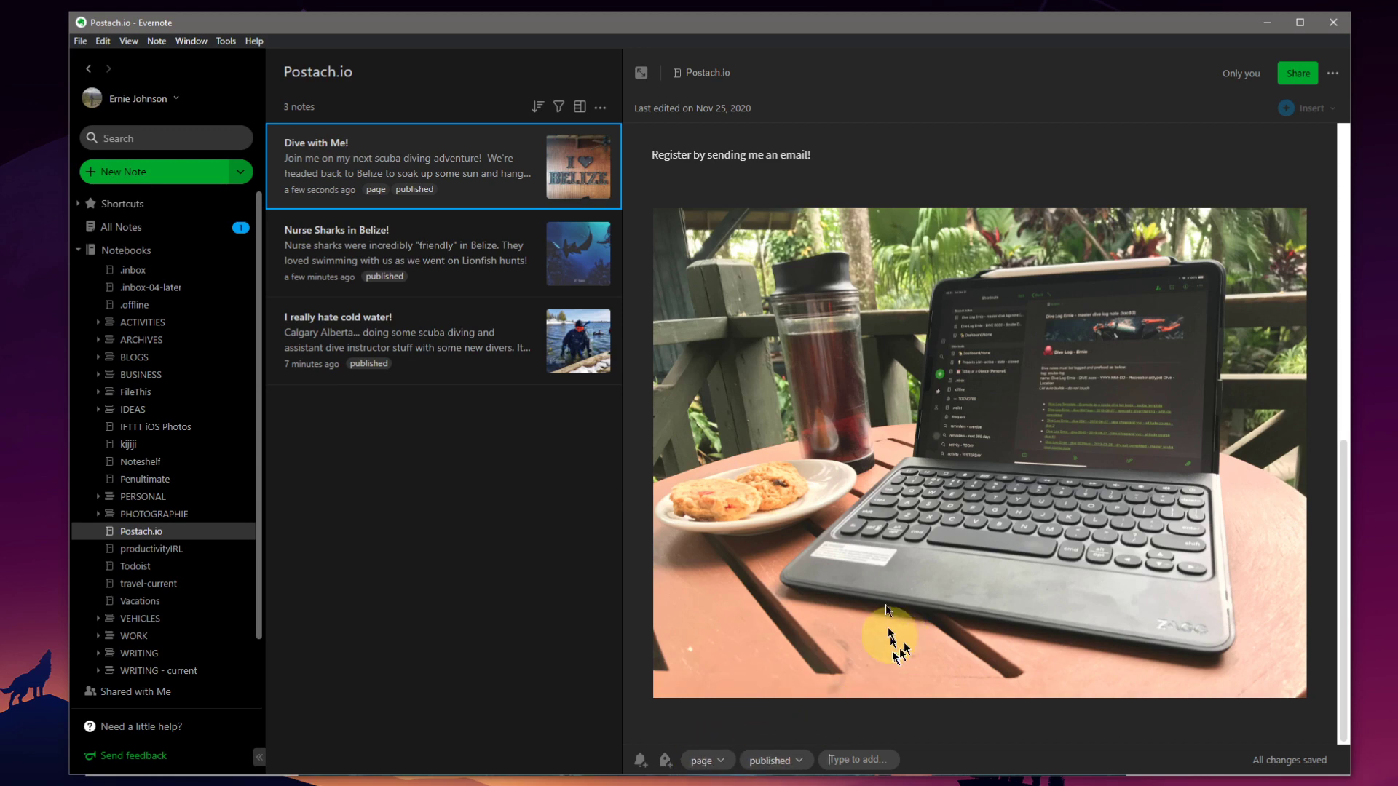
pyautogui.scroll(10, 872, 446)
pyautogui.scroll(-1, 871, 445)
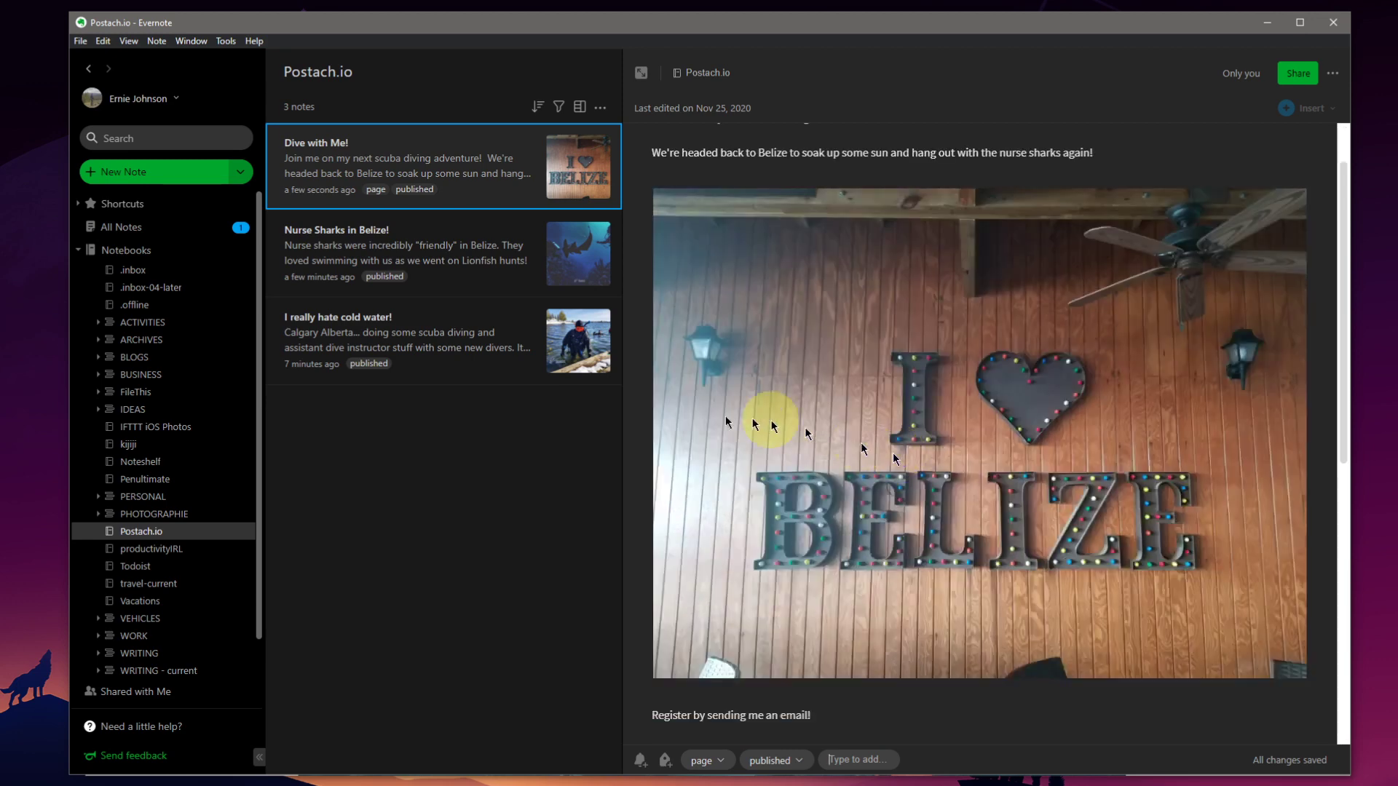
# Switch to the live blog in Chrome, refresh its home page and check the navigation links and post list for the Dive with Me! page.
pyautogui.hotkey('alt', 'Tab')
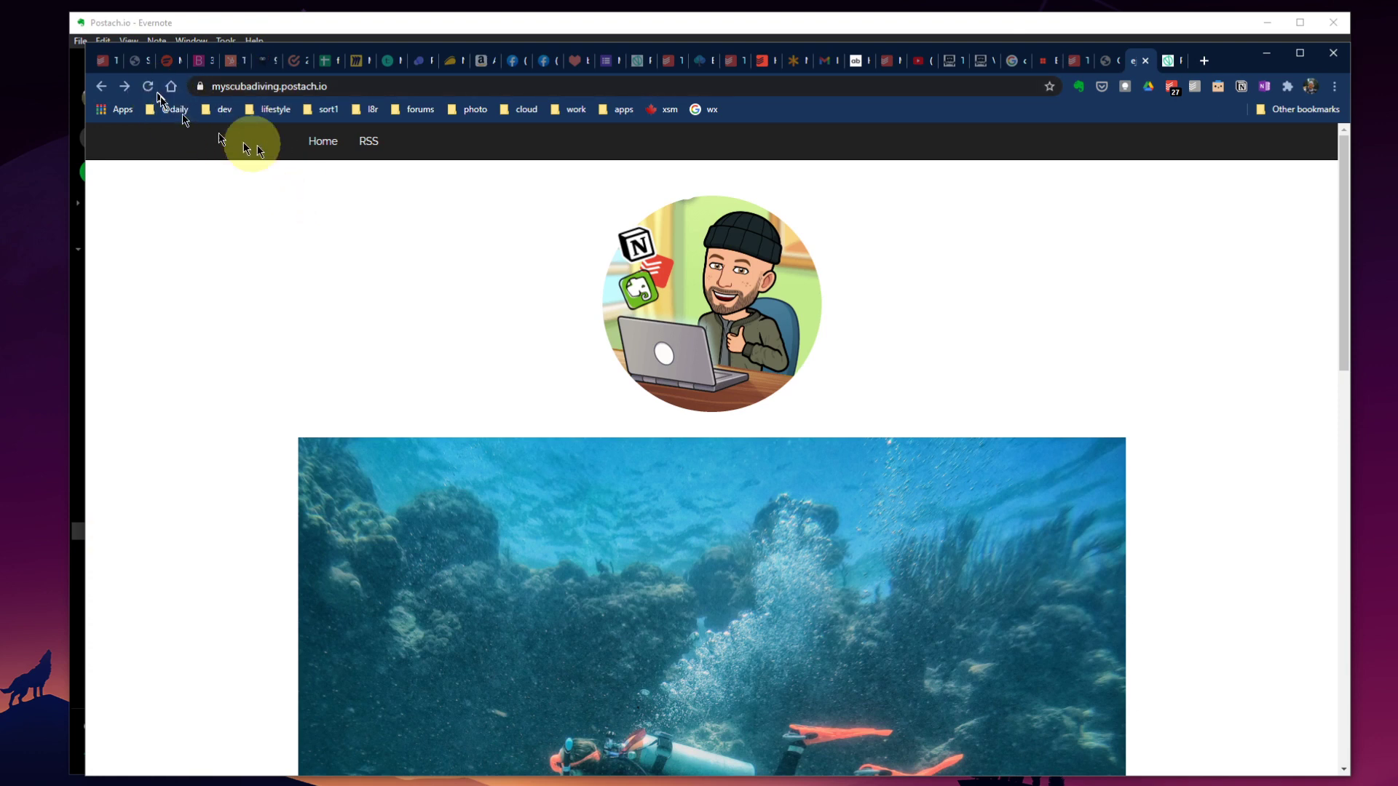
pyautogui.click(324, 148)
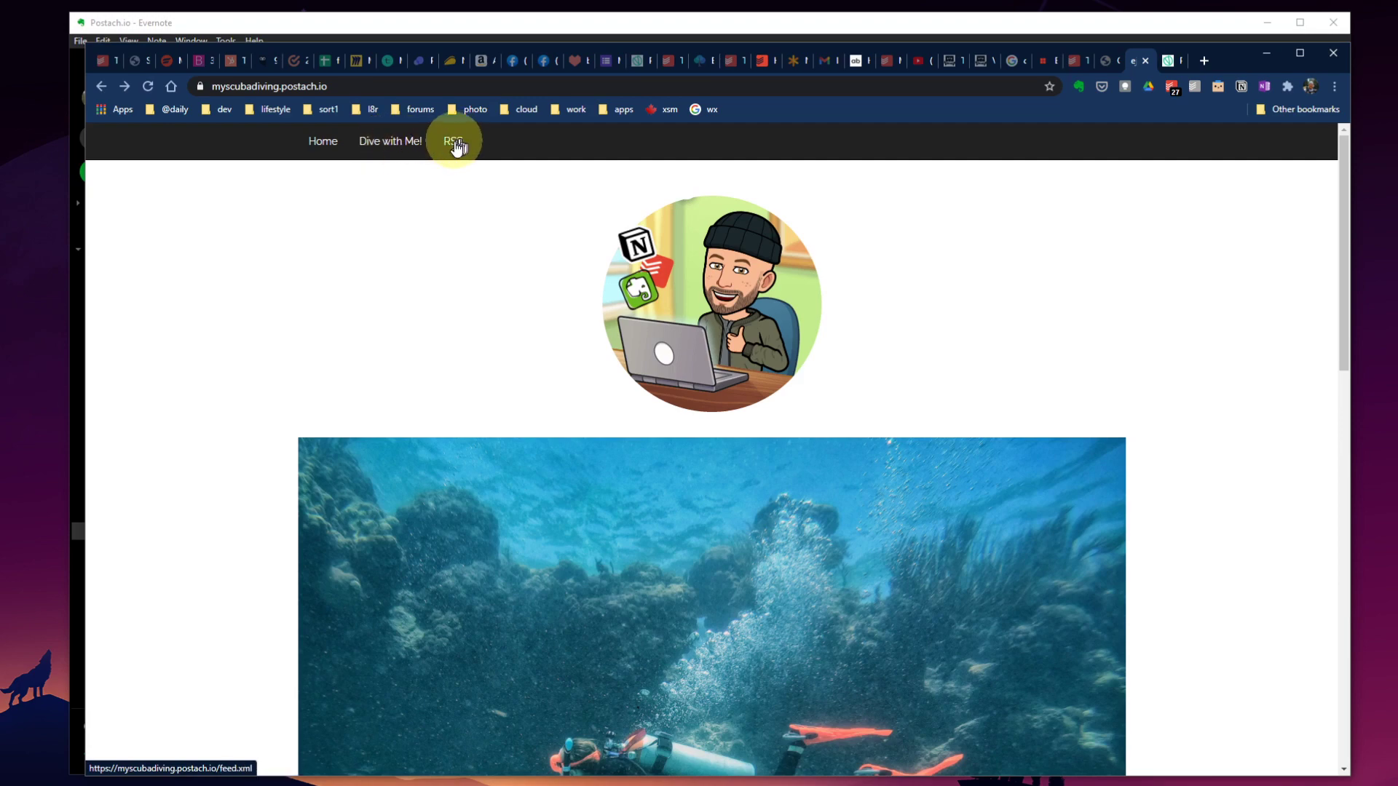
pyautogui.scroll(-10, 571, 306)
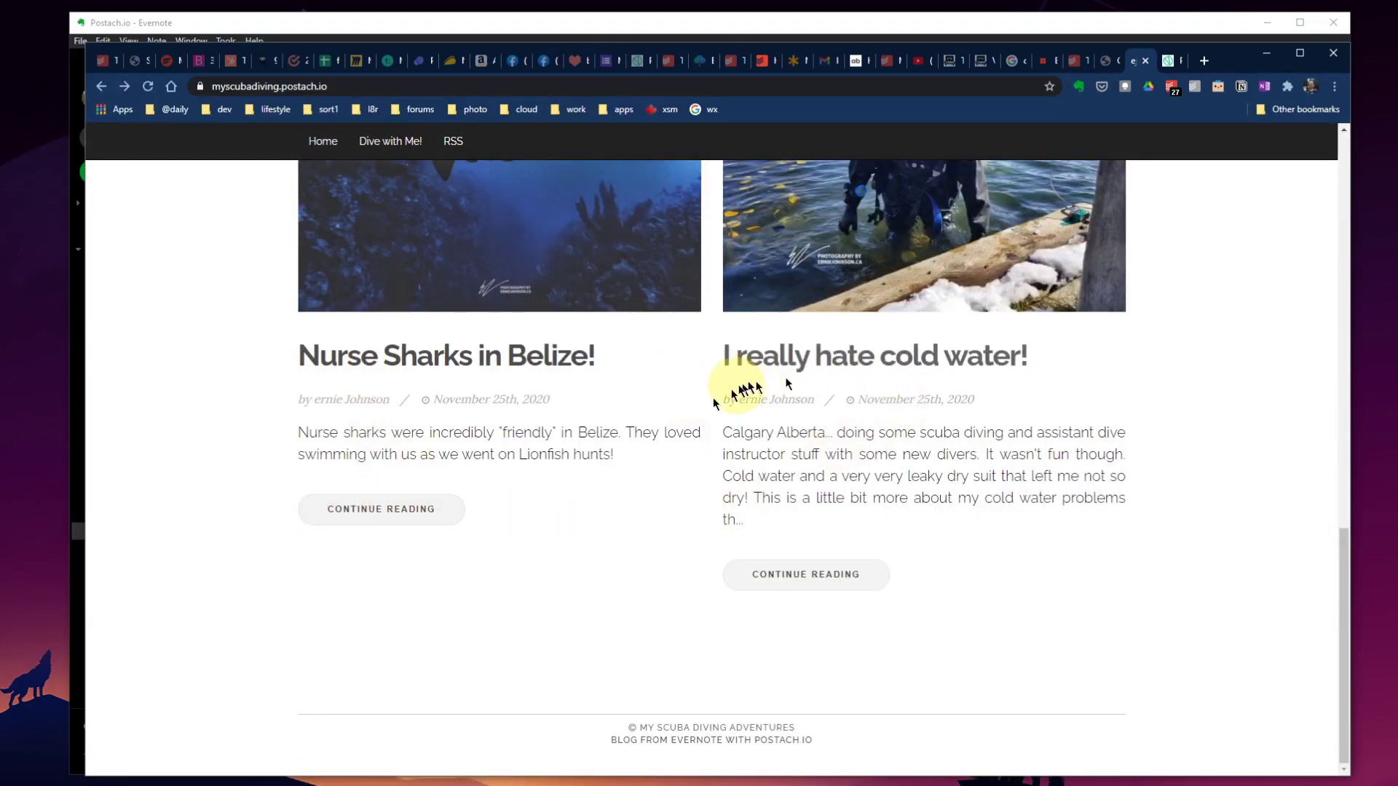
pyautogui.scroll(2, 735, 464)
pyautogui.scroll(10, 768, 474)
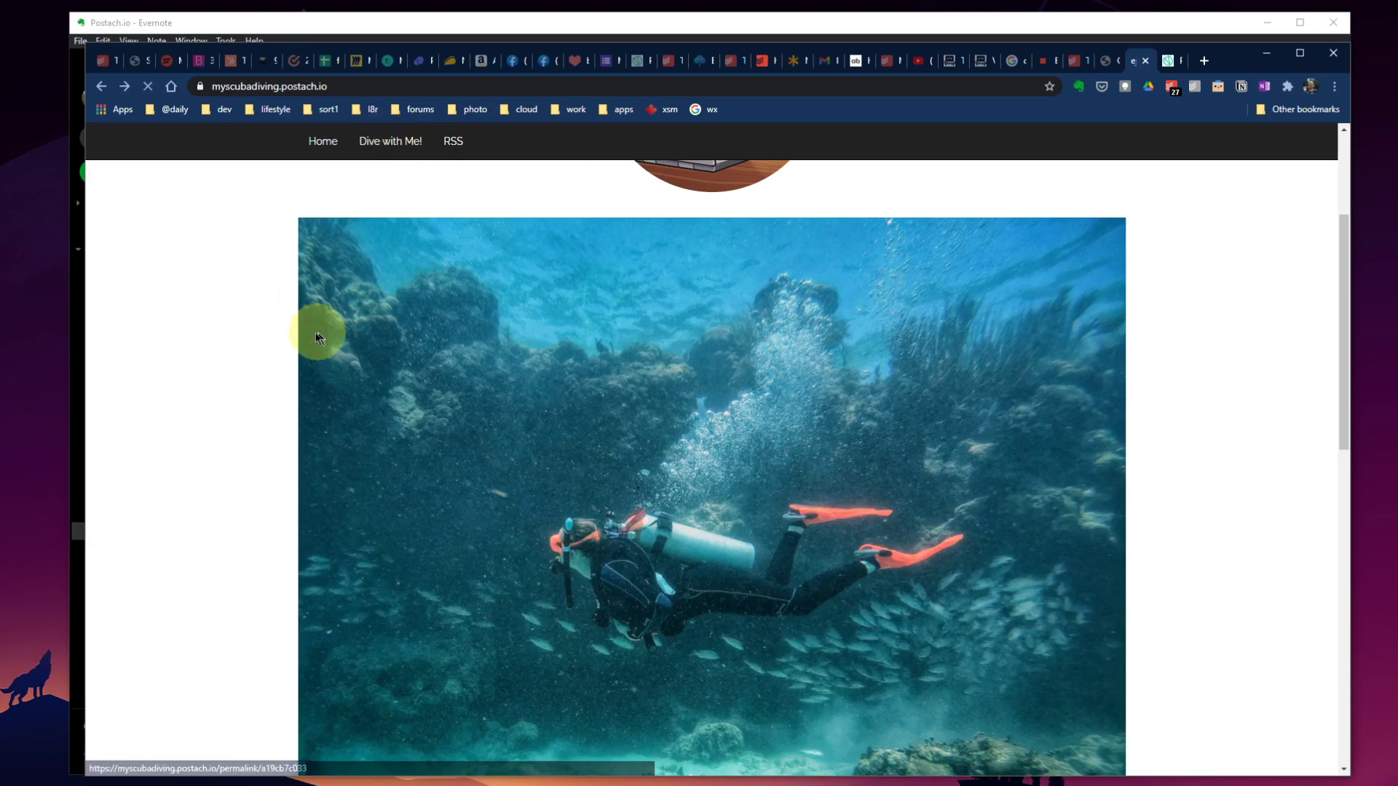
# View the Dive with Me! page on the blog from text to photos and return to the home page.
pyautogui.scroll(-5, 509, 283)
pyautogui.scroll(-7, 509, 284)
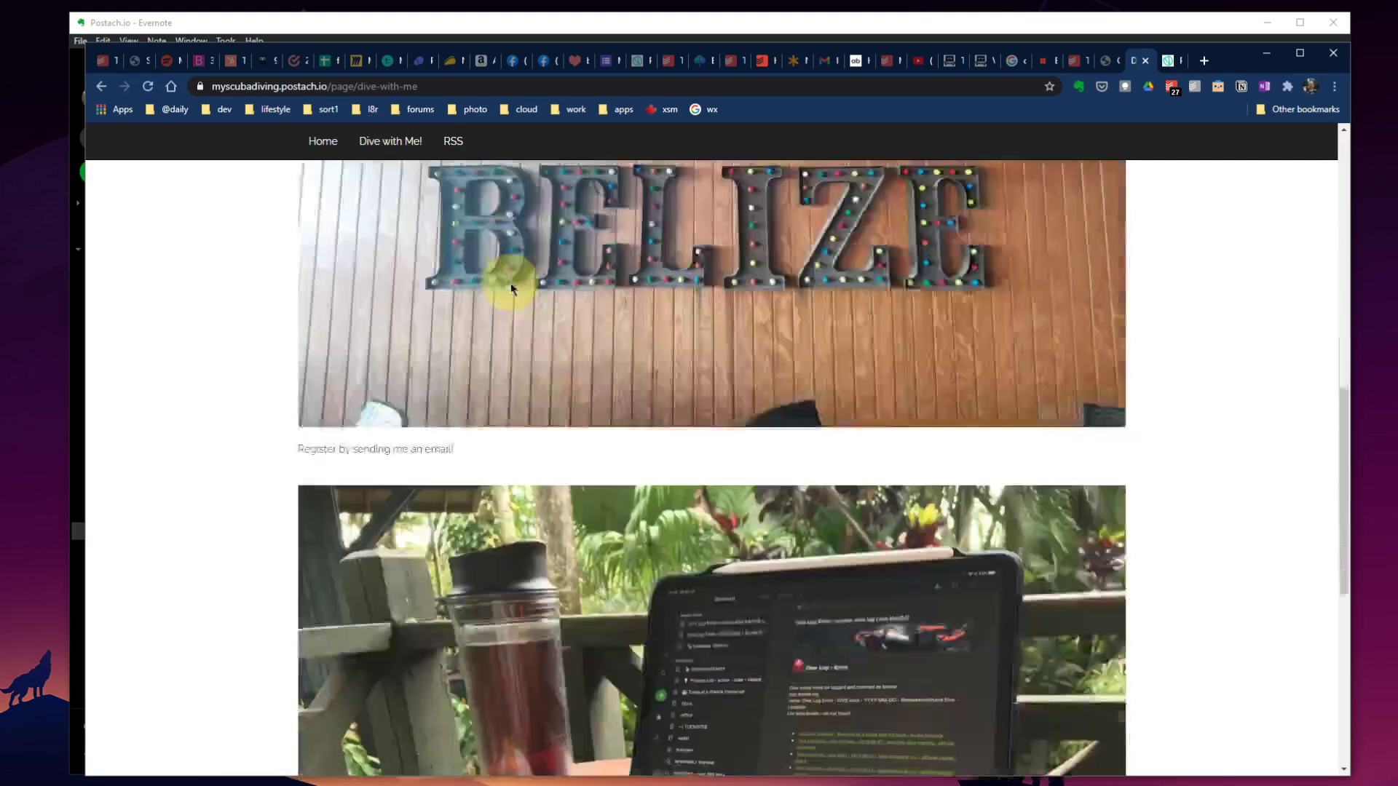
pyautogui.scroll(13, 510, 284)
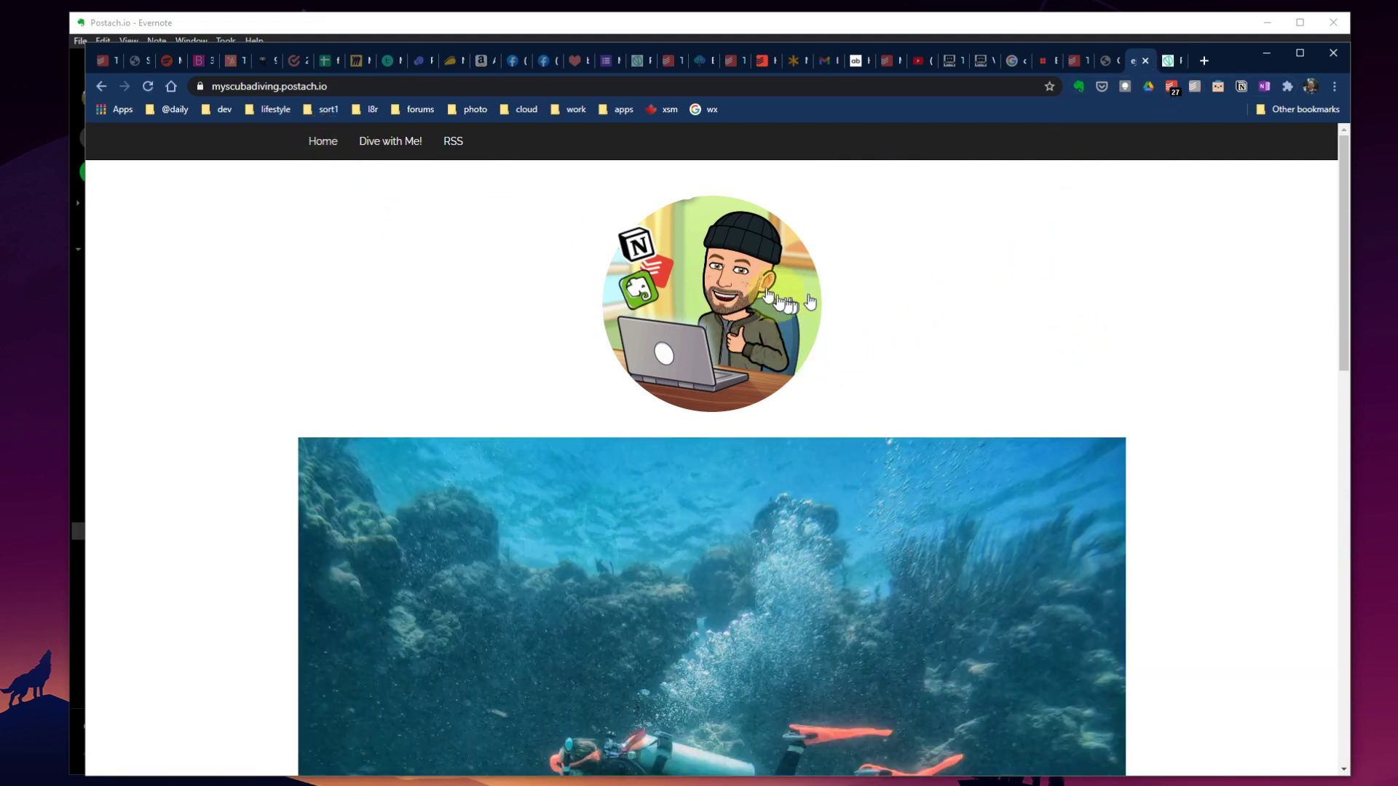
pyautogui.click(747, 499)
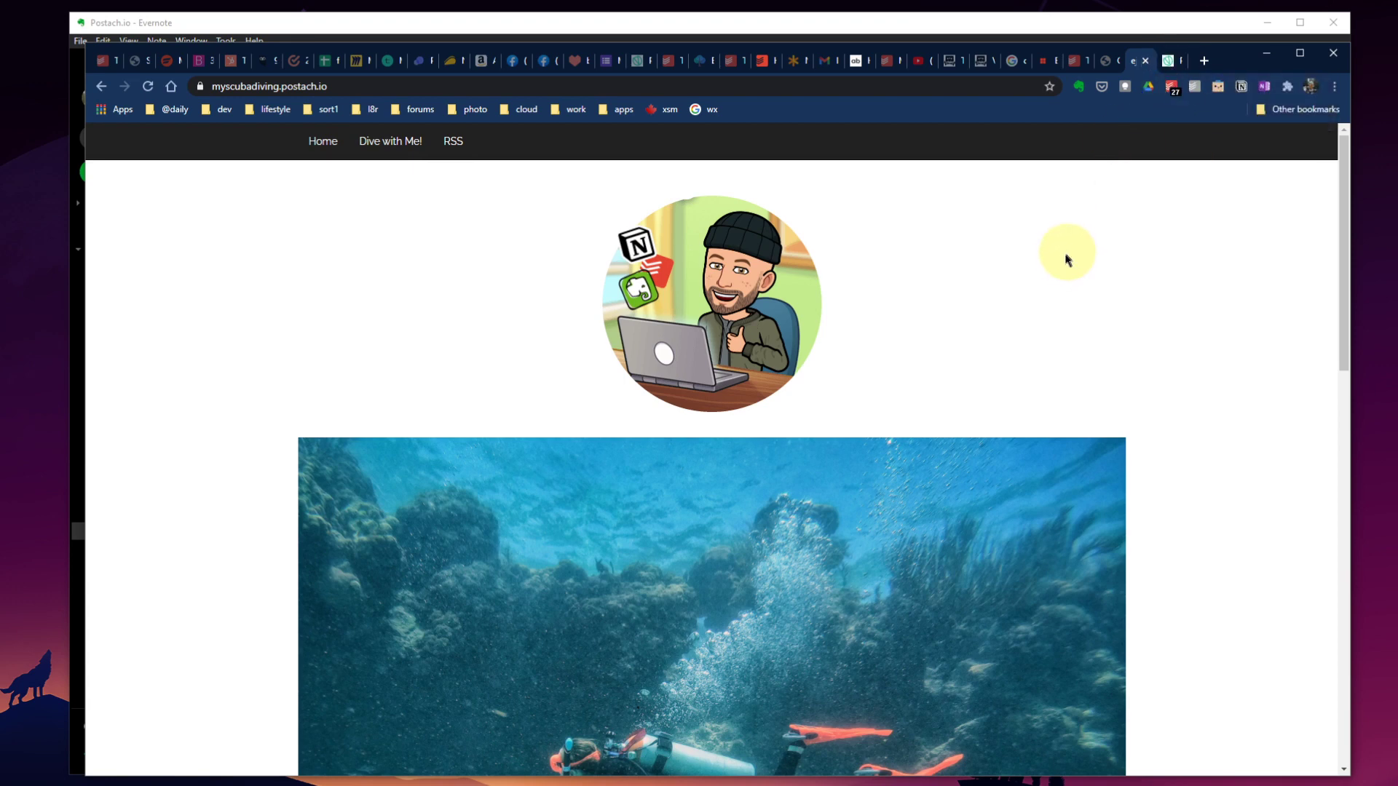
# Review the site's theme settings in Postach.io, go back to the list of sites and open the Help Center.
pyautogui.click(1170, 62)
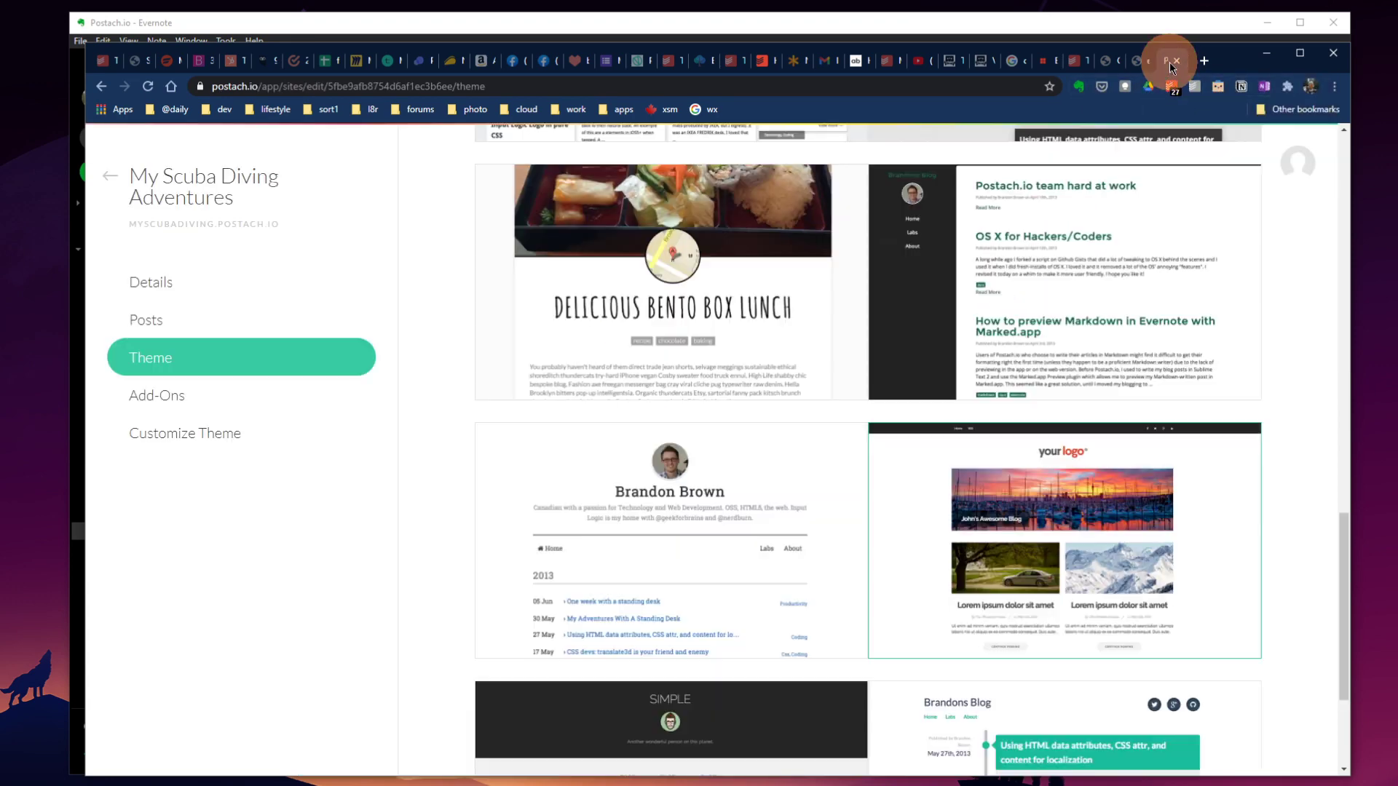
pyautogui.scroll(14, 461, 329)
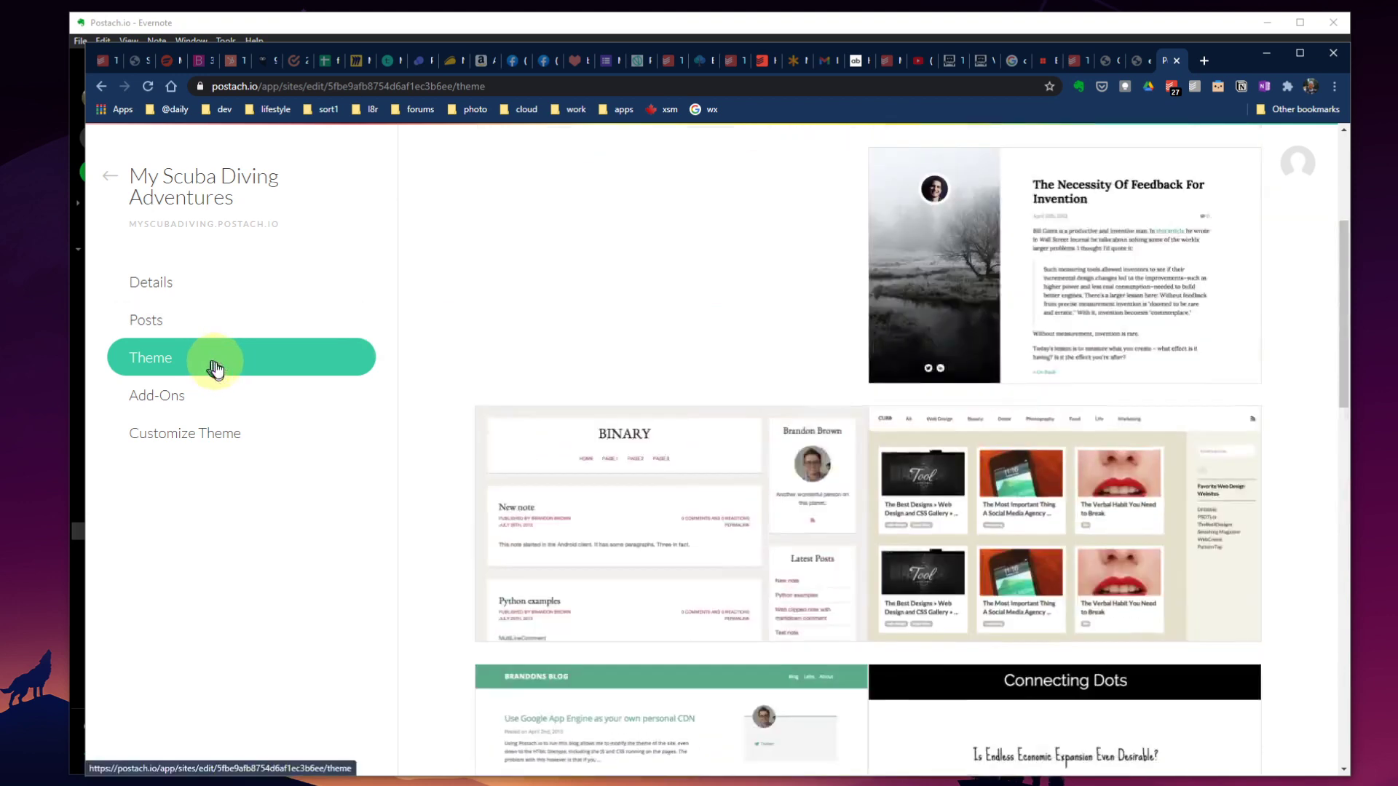
pyautogui.scroll(4, 215, 369)
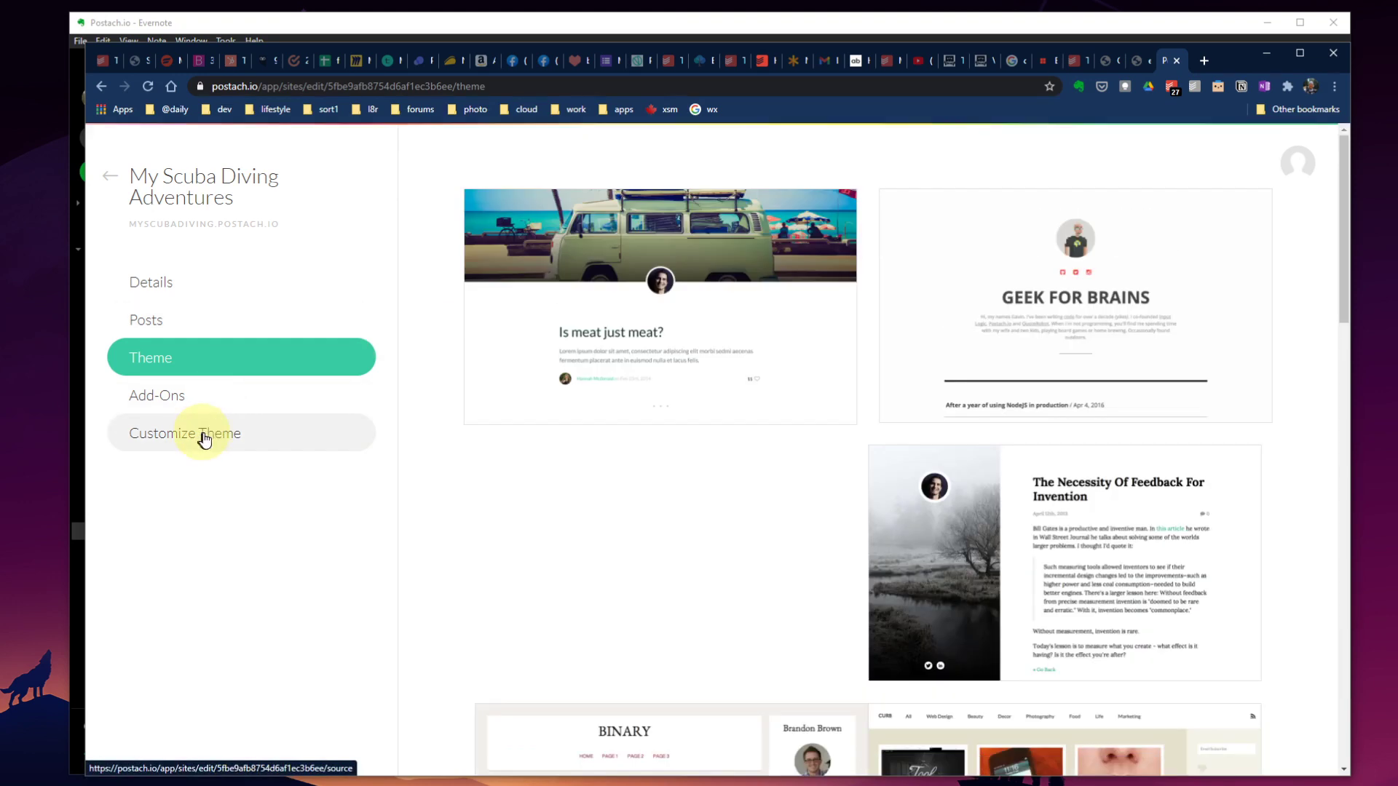
pyautogui.click(108, 179)
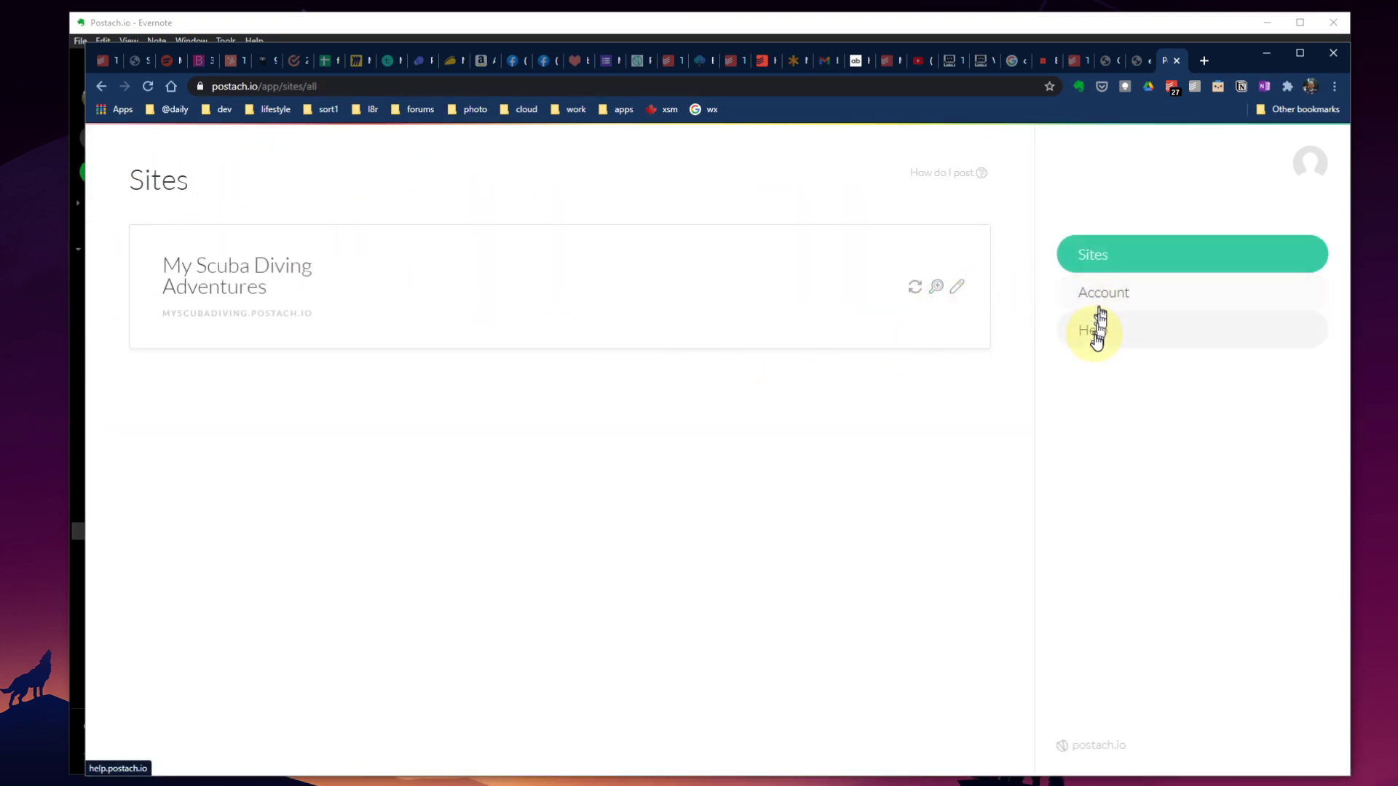
pyautogui.click(1105, 329)
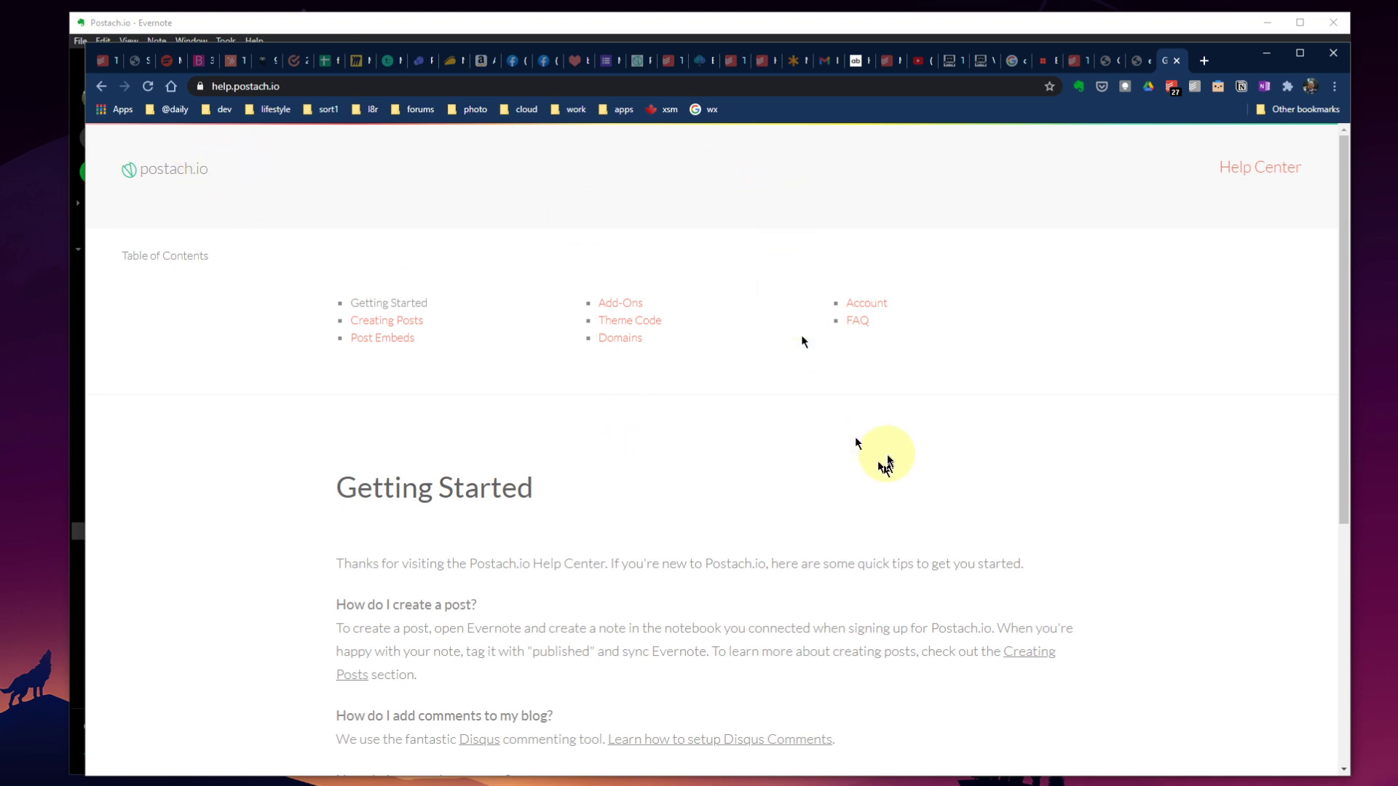
# Return to the live blog and look through its home page from the profile picture and banner to the post previews.
pyautogui.click(1143, 65)
pyautogui.scroll(-10, 859, 408)
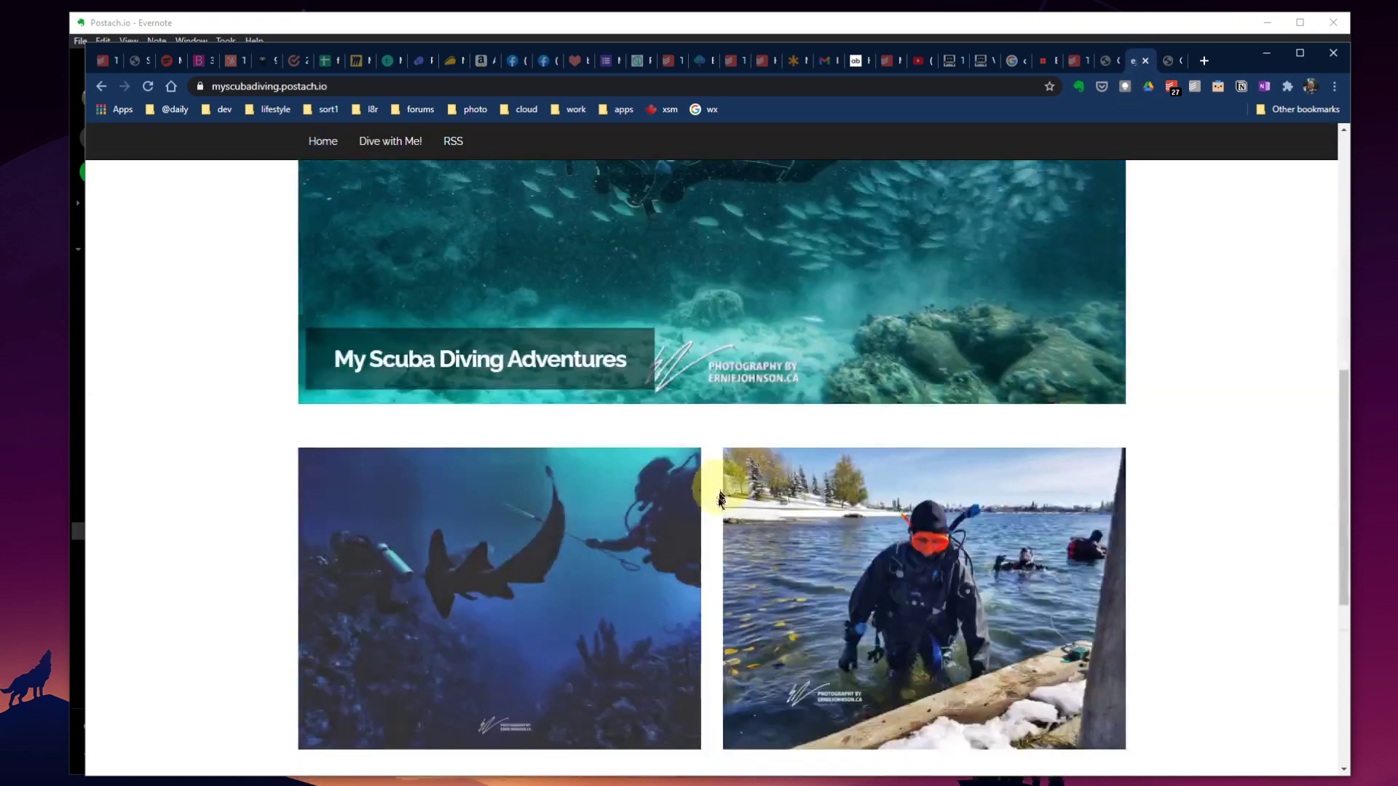
pyautogui.scroll(-5, 719, 498)
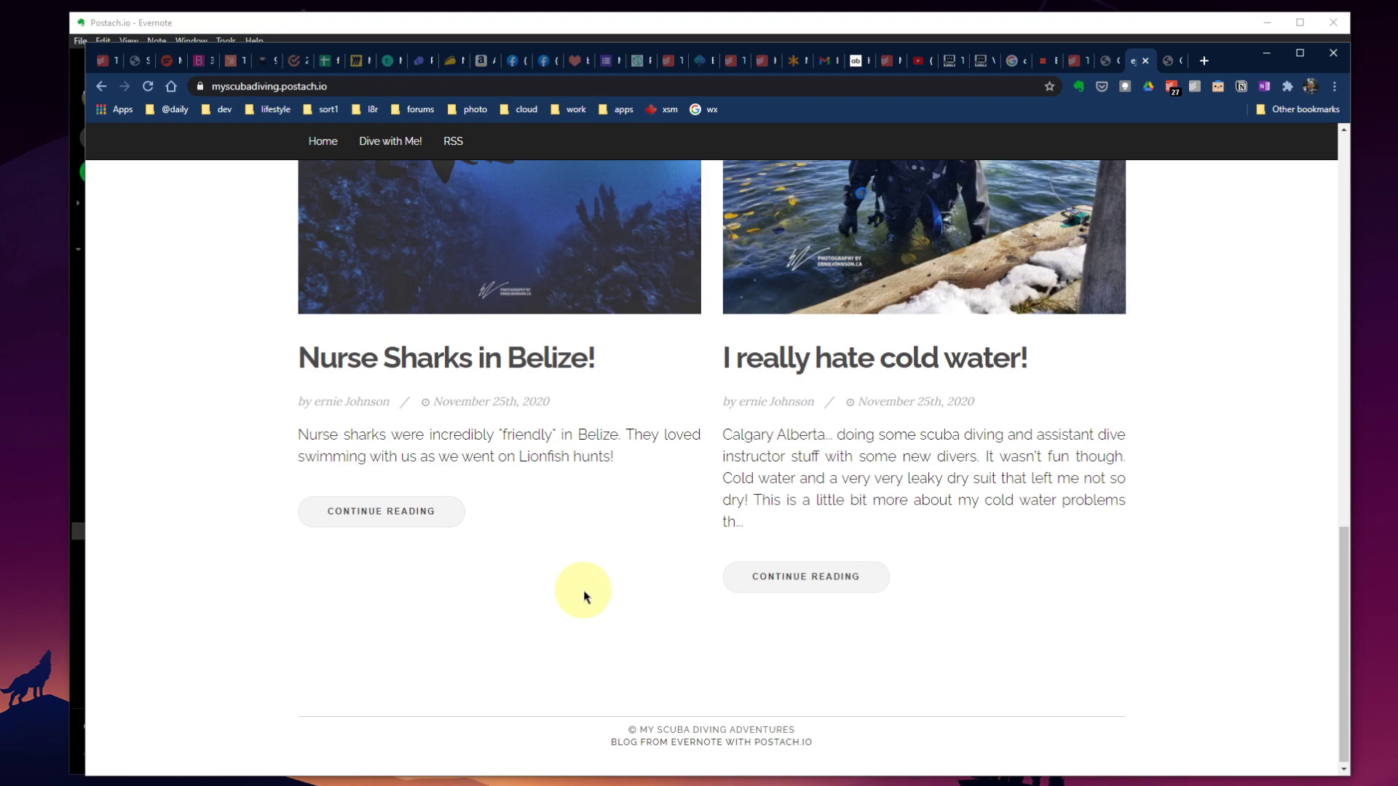
pyautogui.scroll(15, 616, 565)
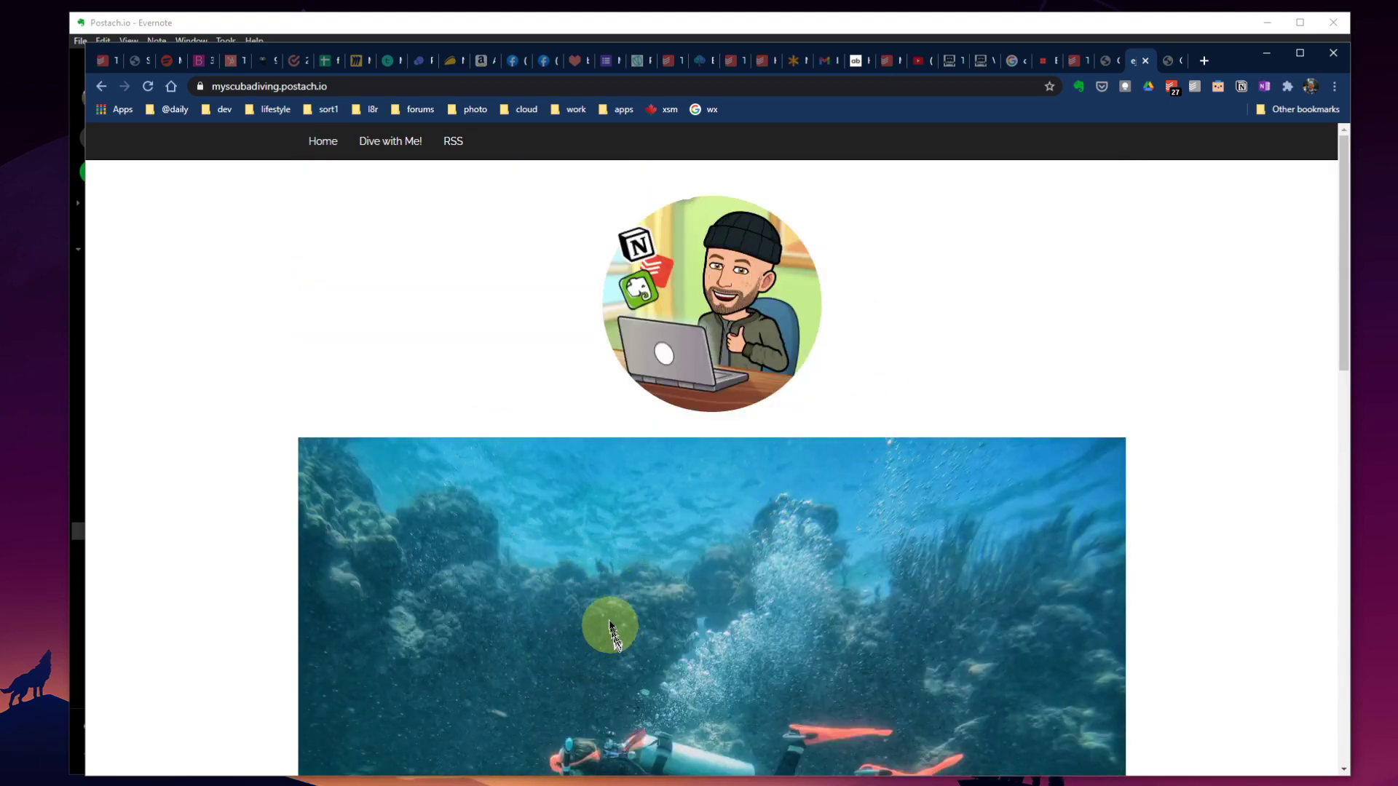
pyautogui.scroll(-10, 608, 612)
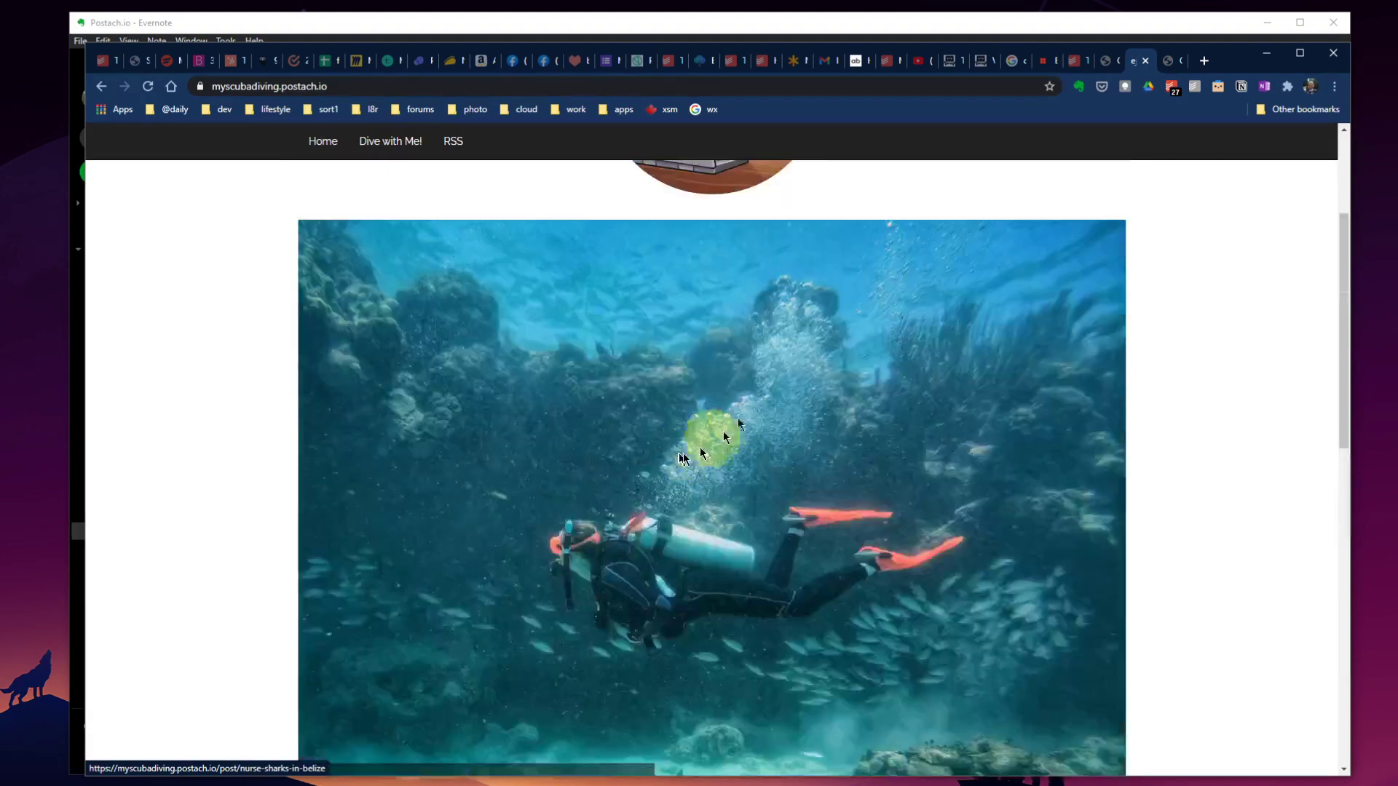
pyautogui.click(674, 457)
pyautogui.scroll(3, 766, 437)
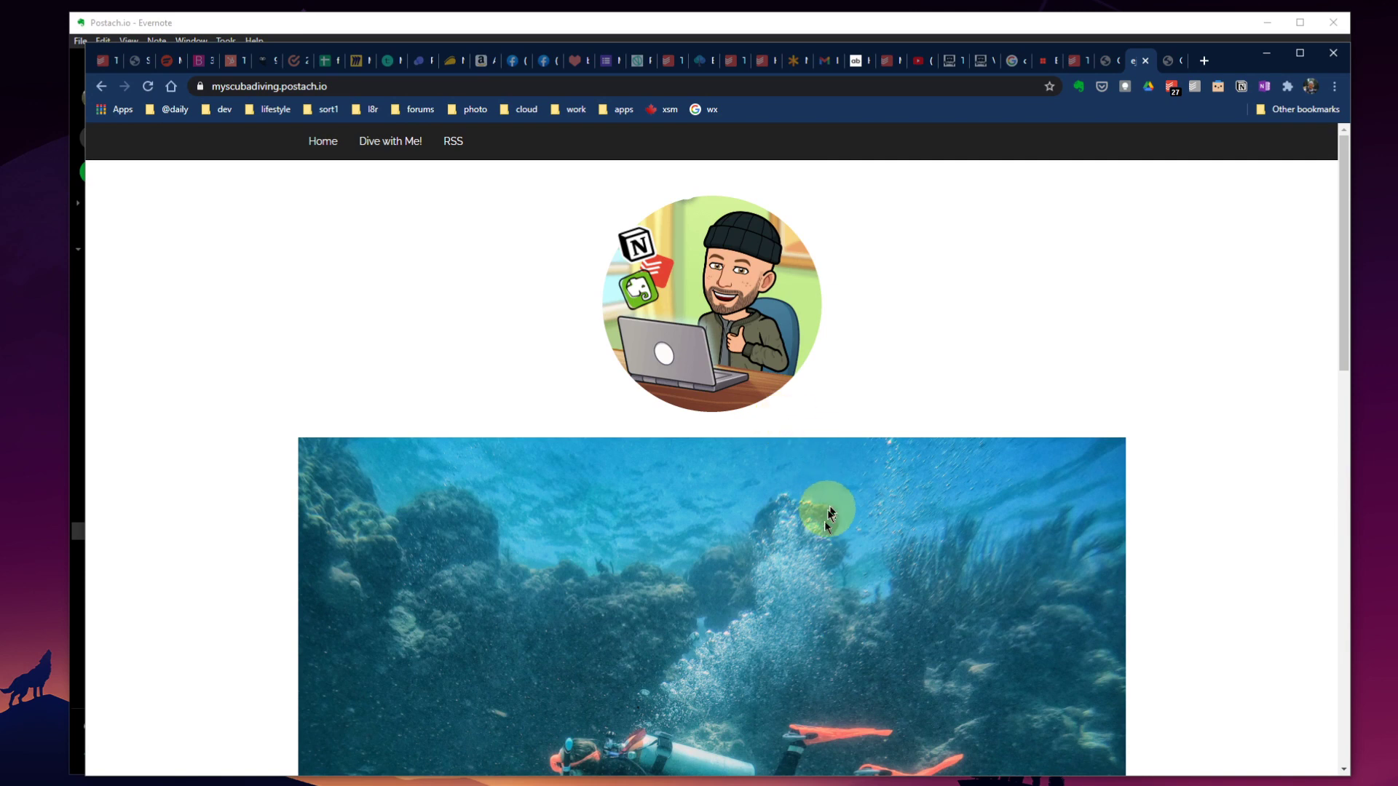
pyautogui.scroll(-1, 792, 455)
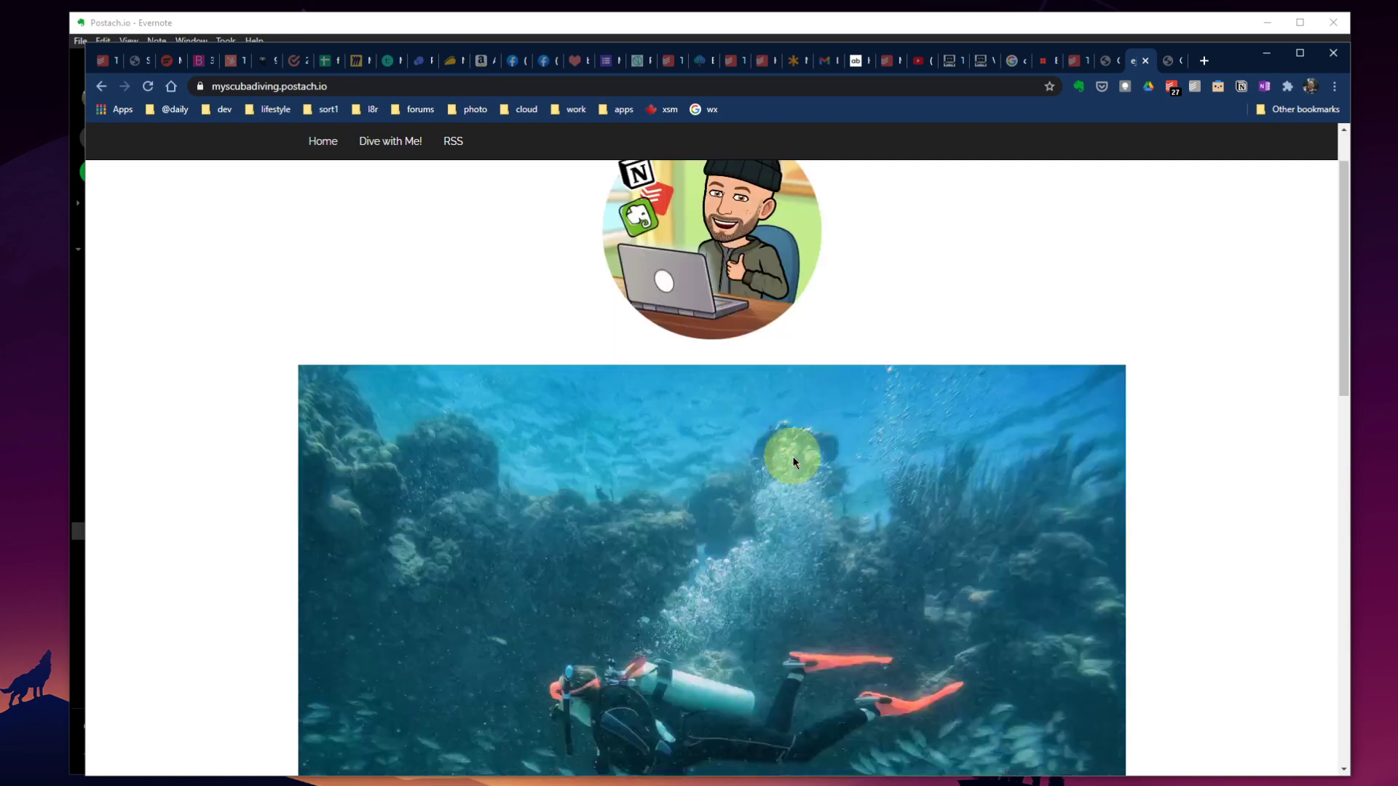
pyautogui.scroll(-4, 792, 456)
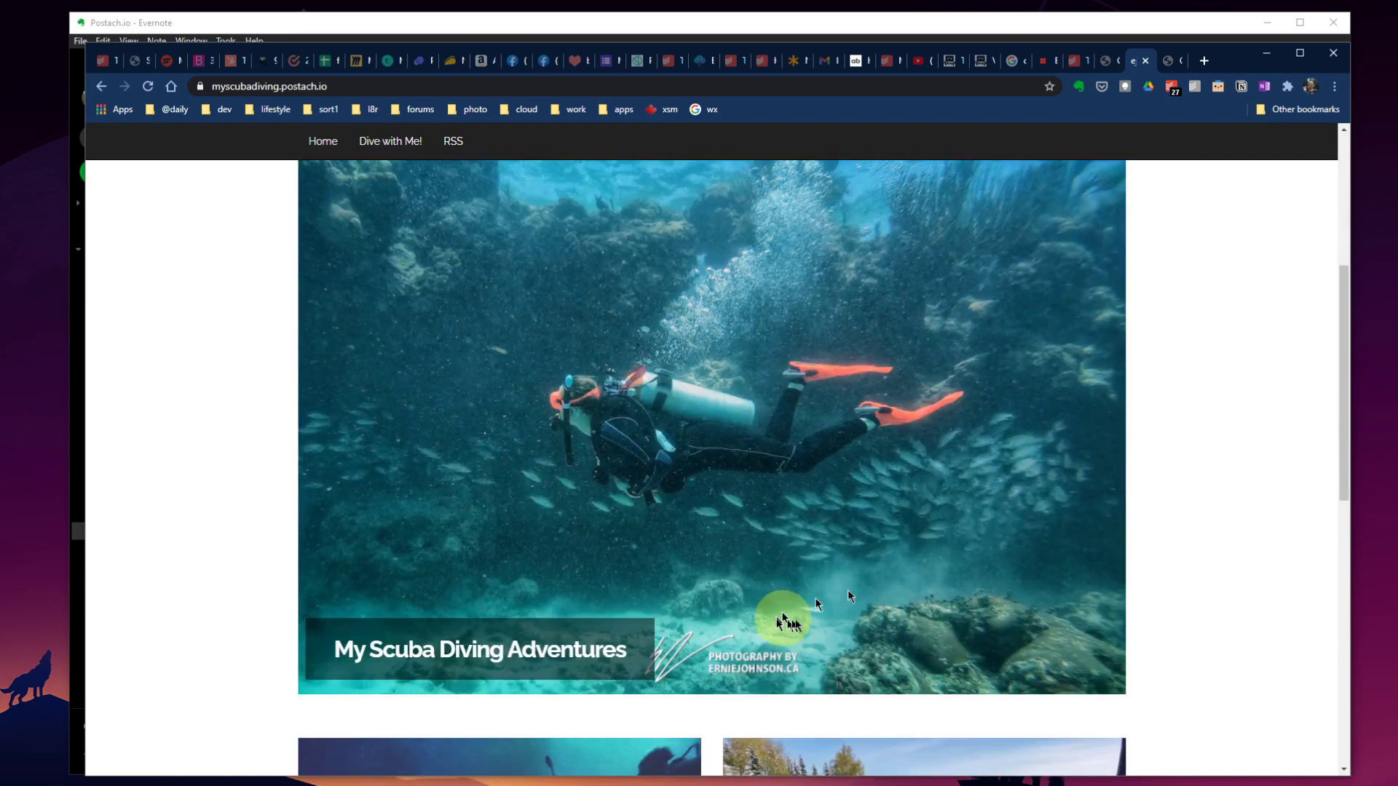